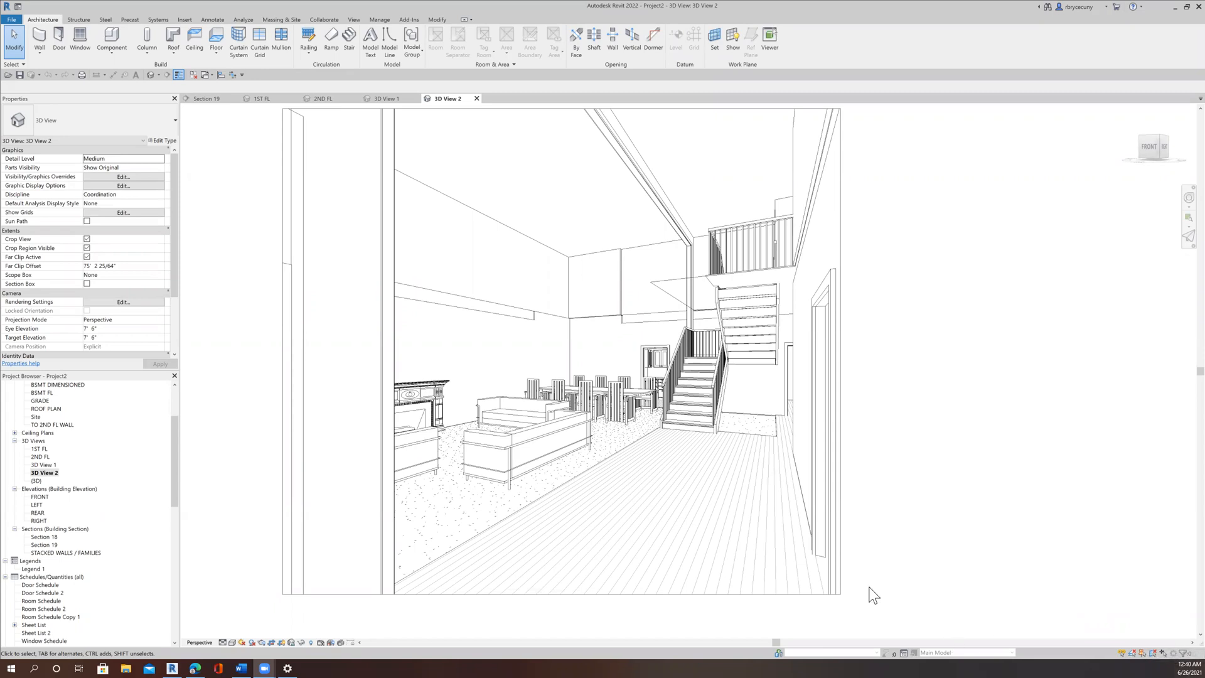
Check the ledge on the fireplace wall in 3D View 2 and open the 1ST FL ARCH floor plan
scroll(525, 305, "up", 5)
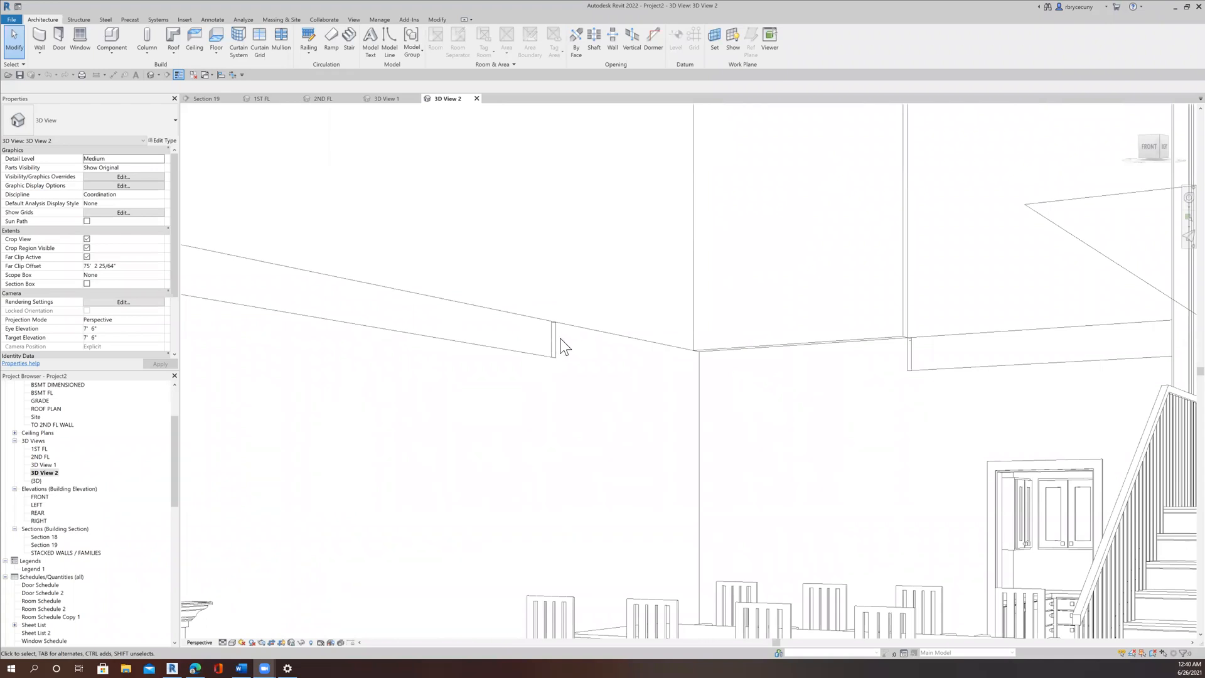
scroll(560, 346, "up", 2)
scroll(561, 337, "down", 8)
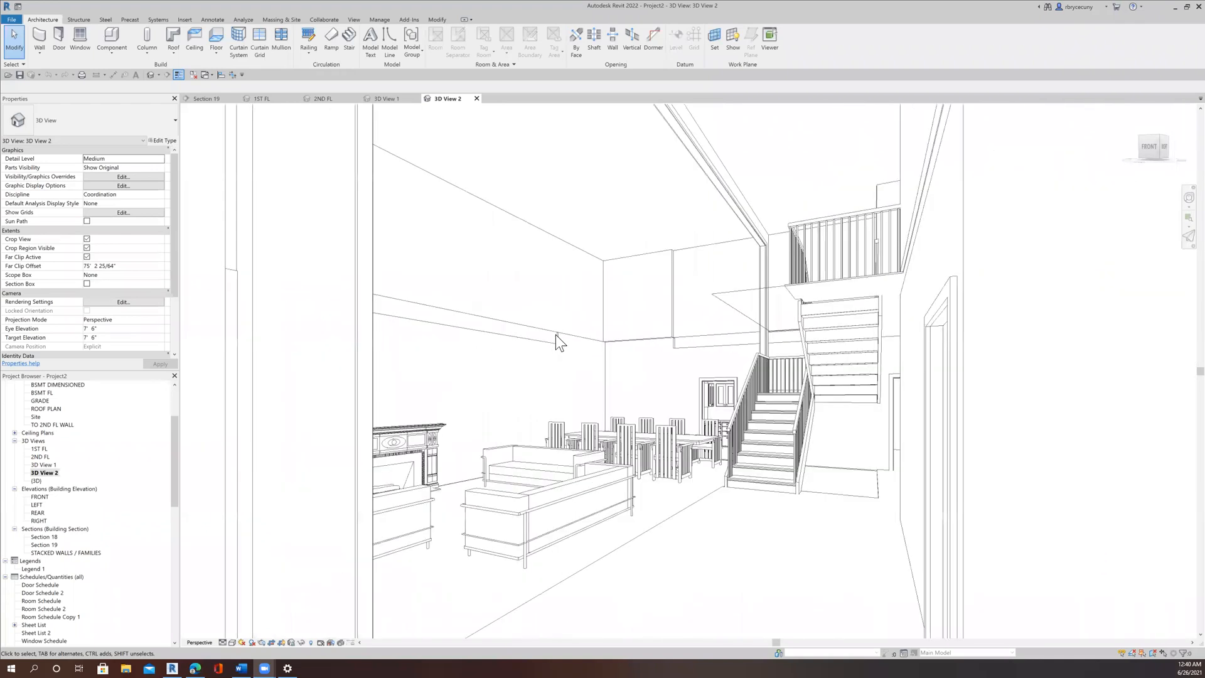
scroll(550, 342, "down", 2)
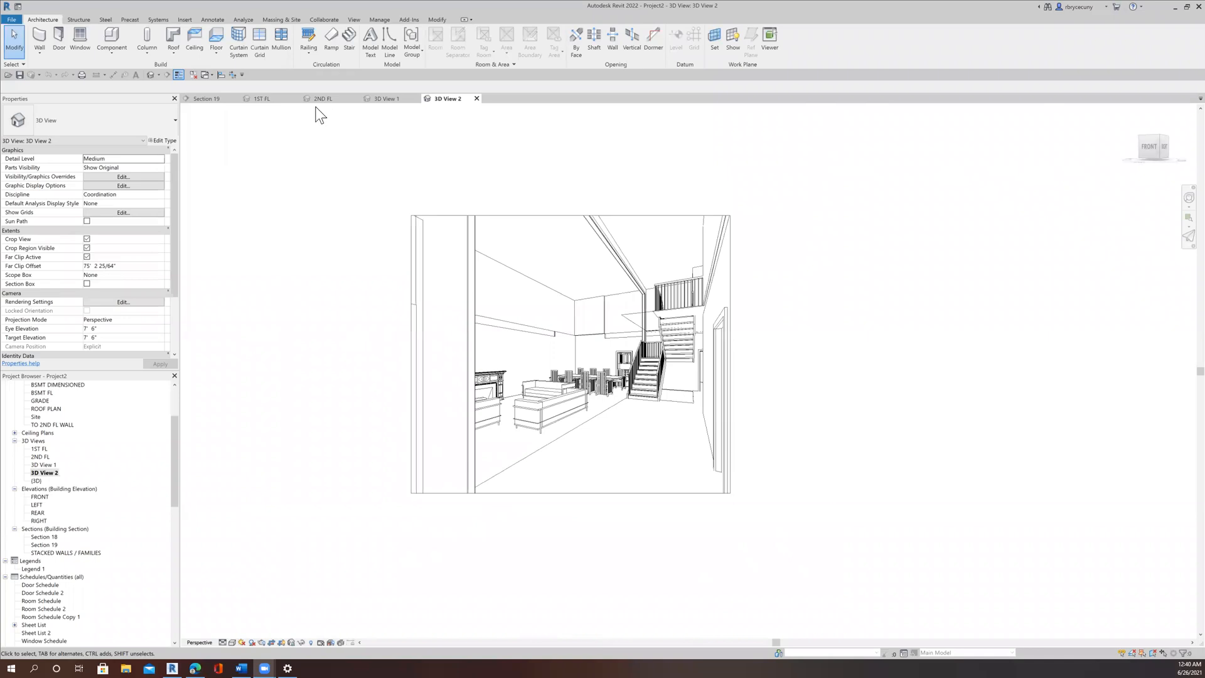
left_click(259, 99)
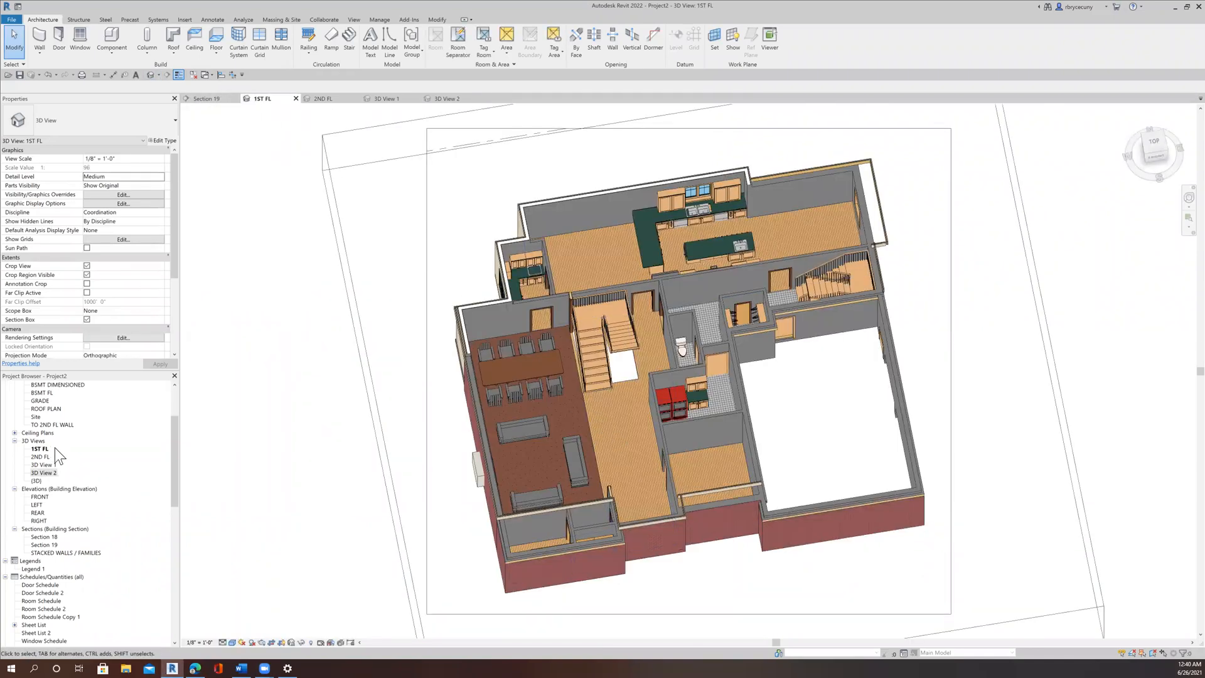
scroll(57, 446, "up", 3)
double_click(47, 416)
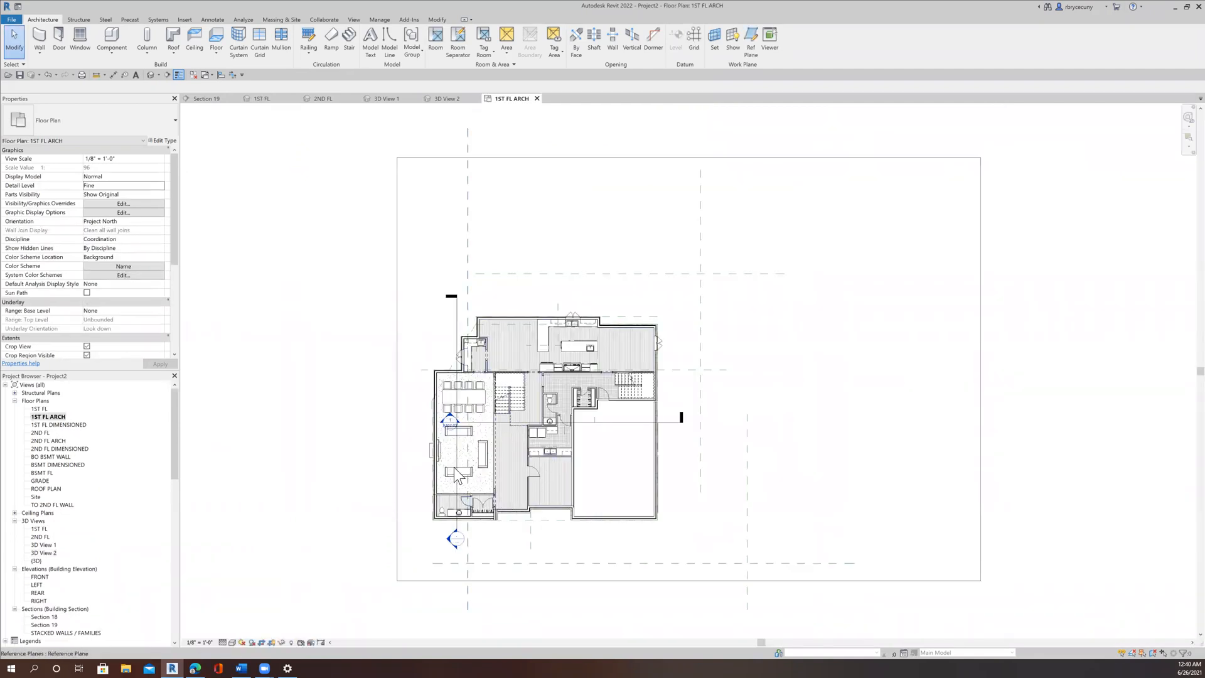
Pull the vertical section's far clip in to just outside the fireplace wall and open its section view
scroll(455, 452, "up", 4)
left_click(464, 449)
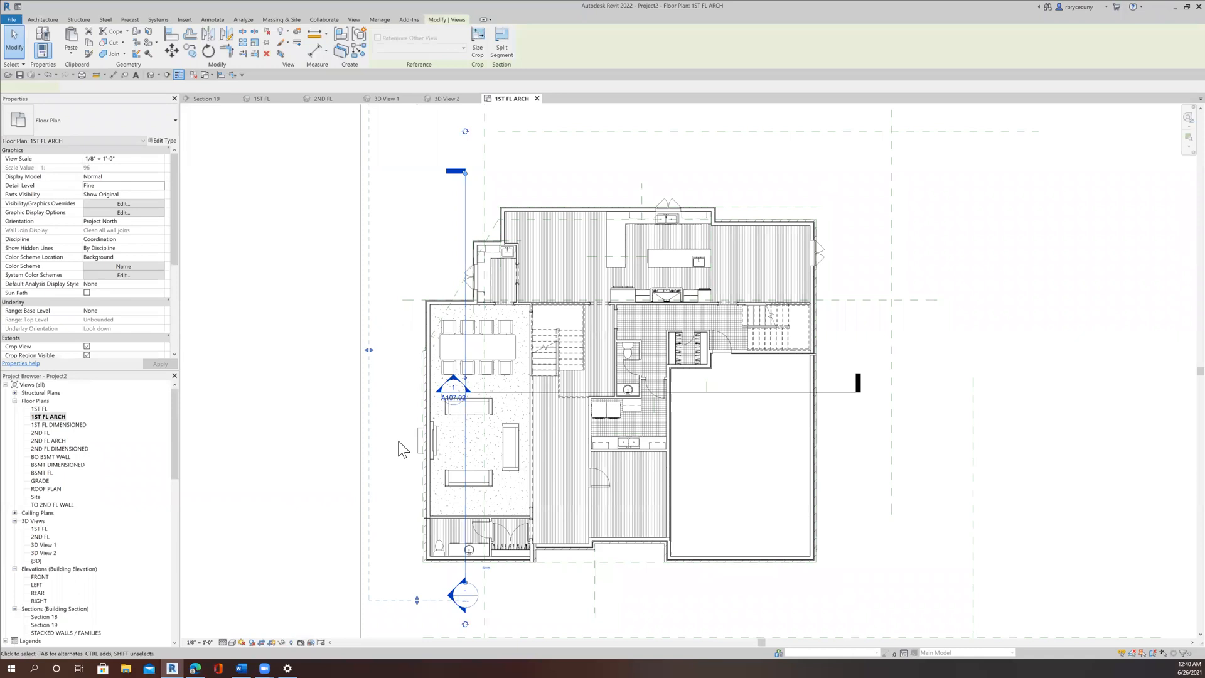
left_click_drag(377, 354, 407, 350)
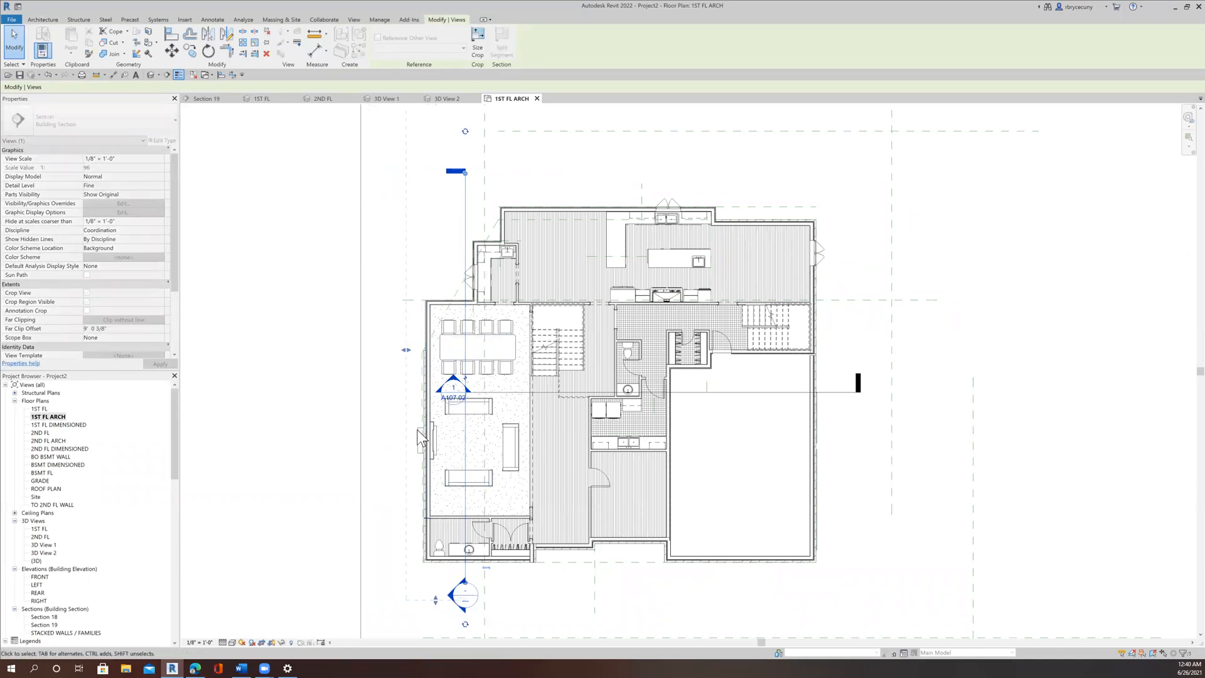
right_click(464, 220)
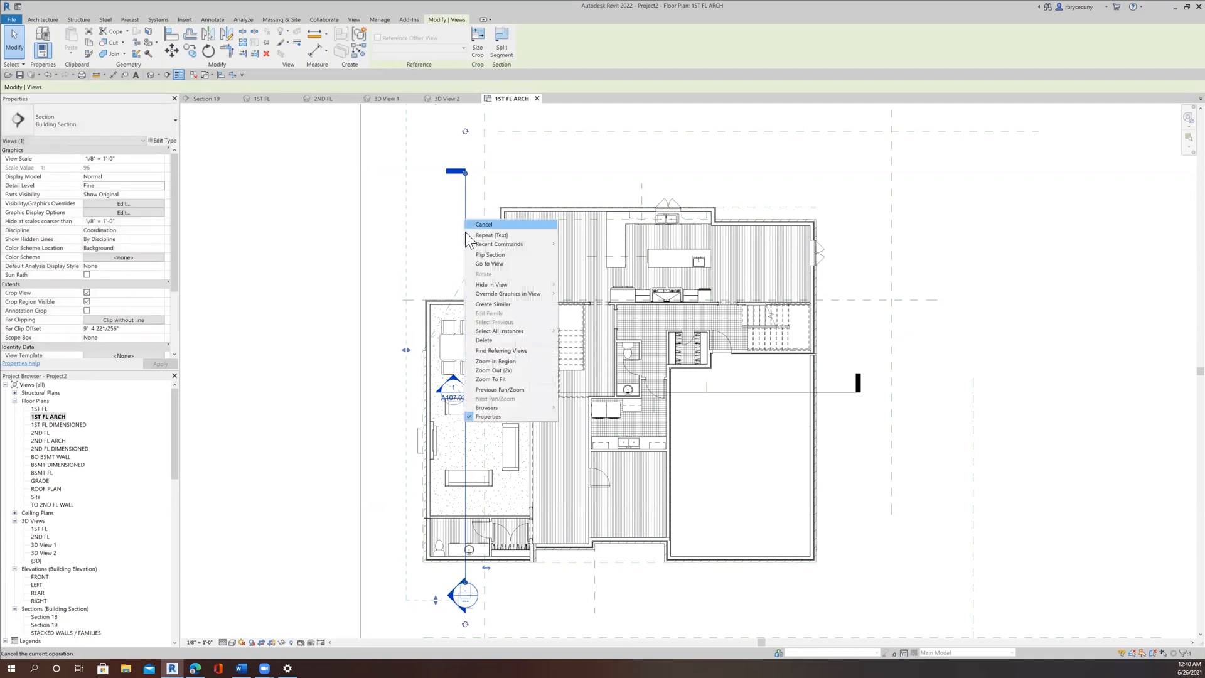
left_click(474, 265)
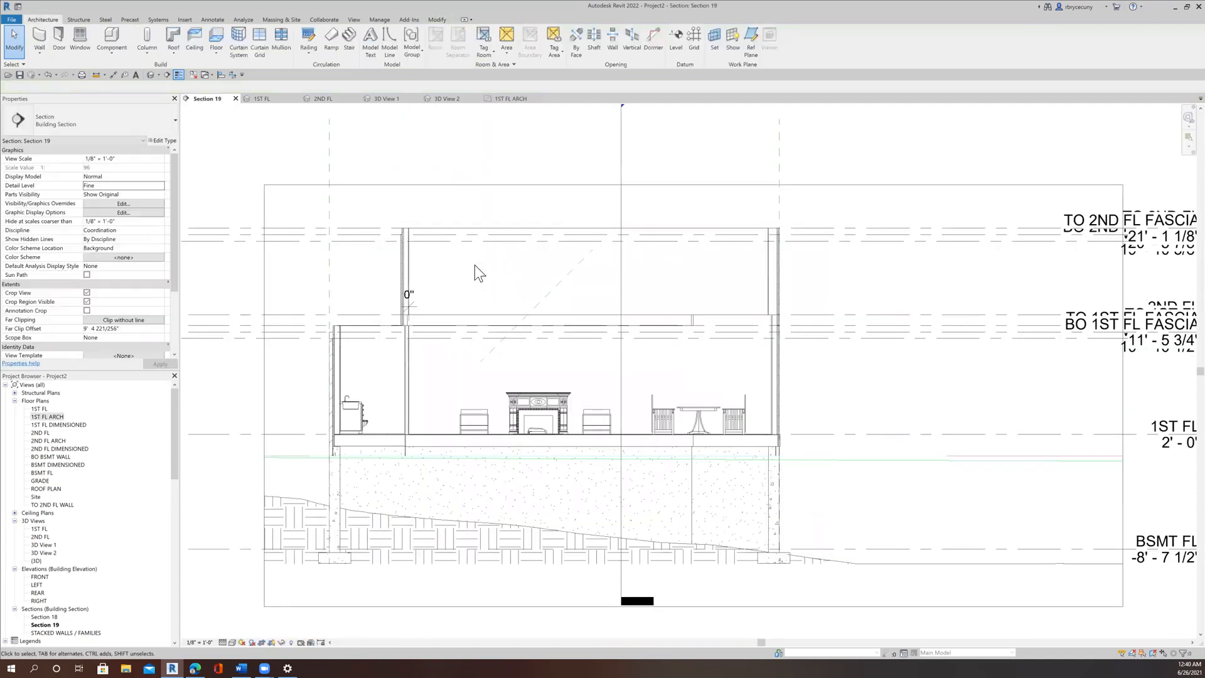
Extend the end of the wall band in Section 19 to line up with the adjacent edge beyond it
scroll(722, 322, "up", 6)
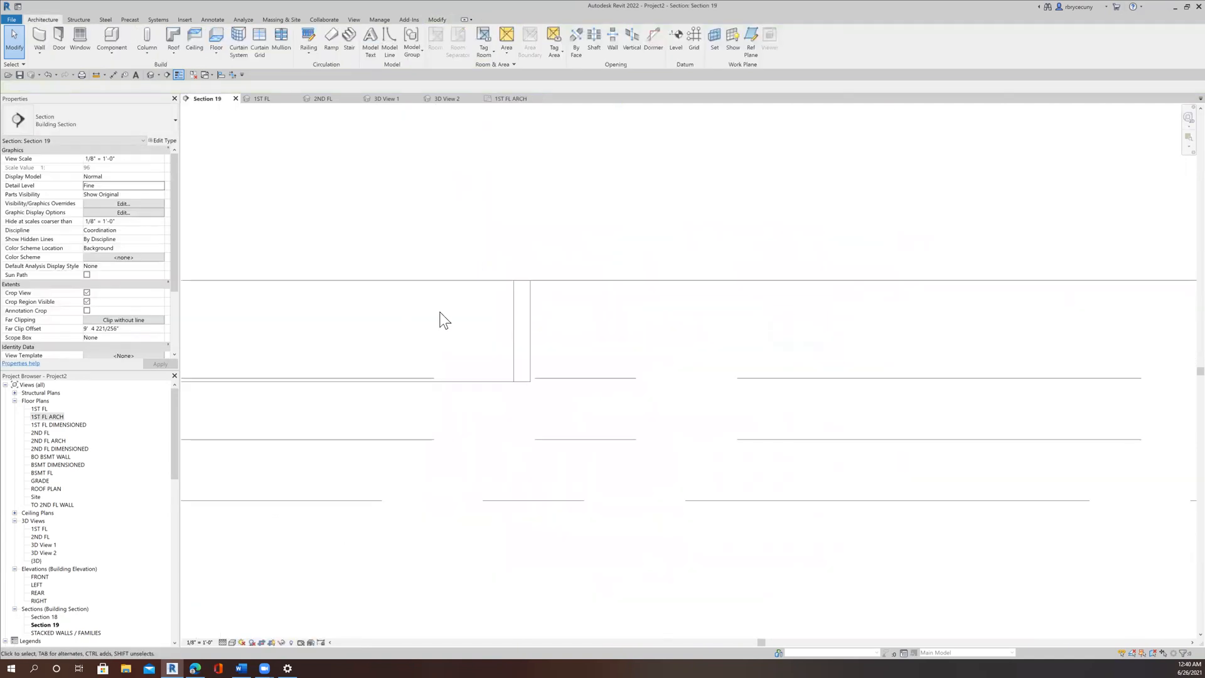
left_click(513, 336)
scroll(516, 334, "up", 2)
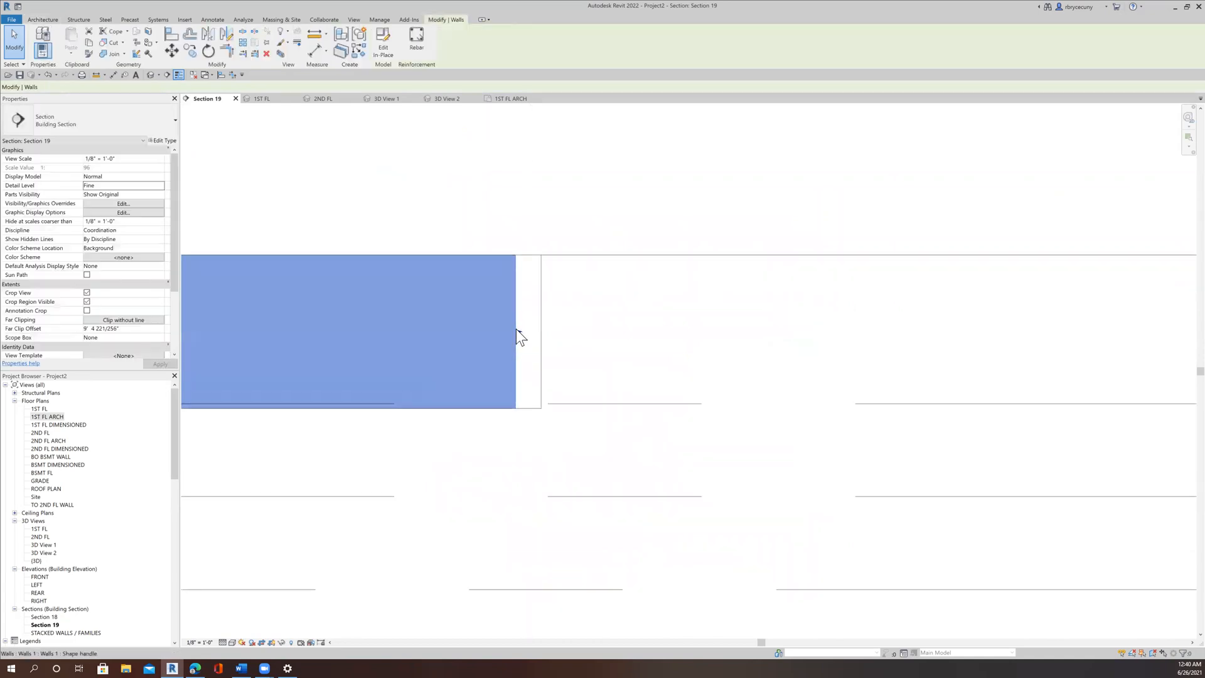
scroll(484, 263, "down", 3)
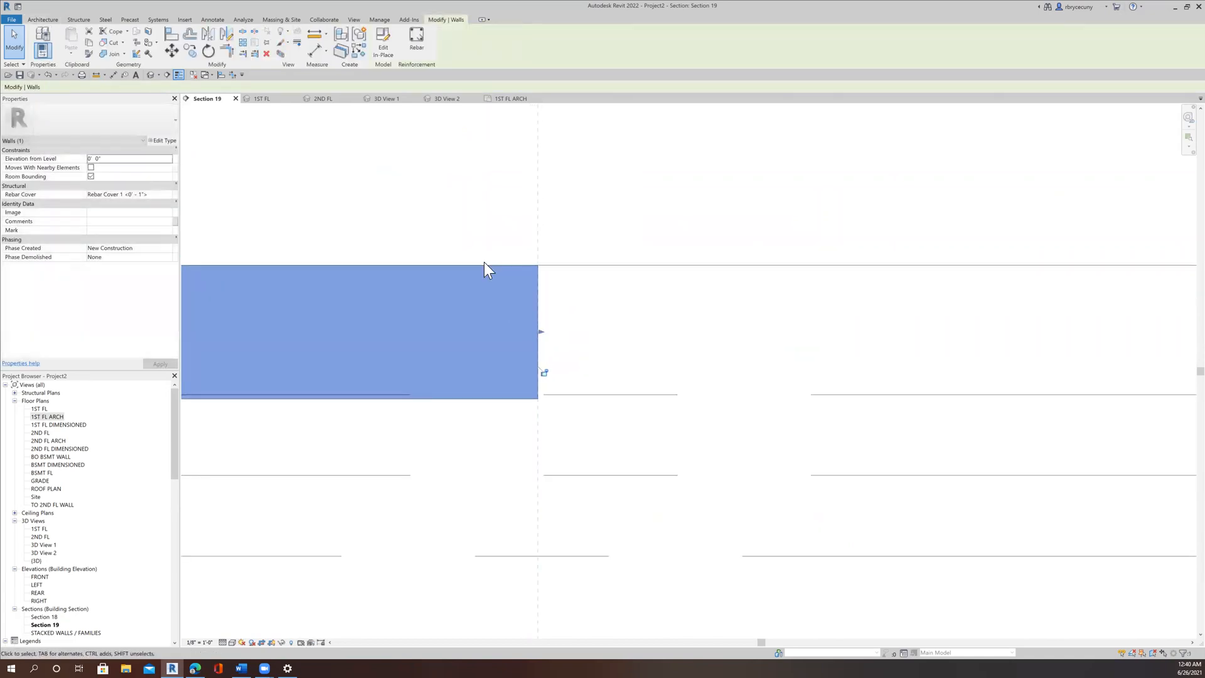
Return to 3D View 2 and join the wall band above the fireplace with the adjoining wall using Join Geometry
left_click(465, 99)
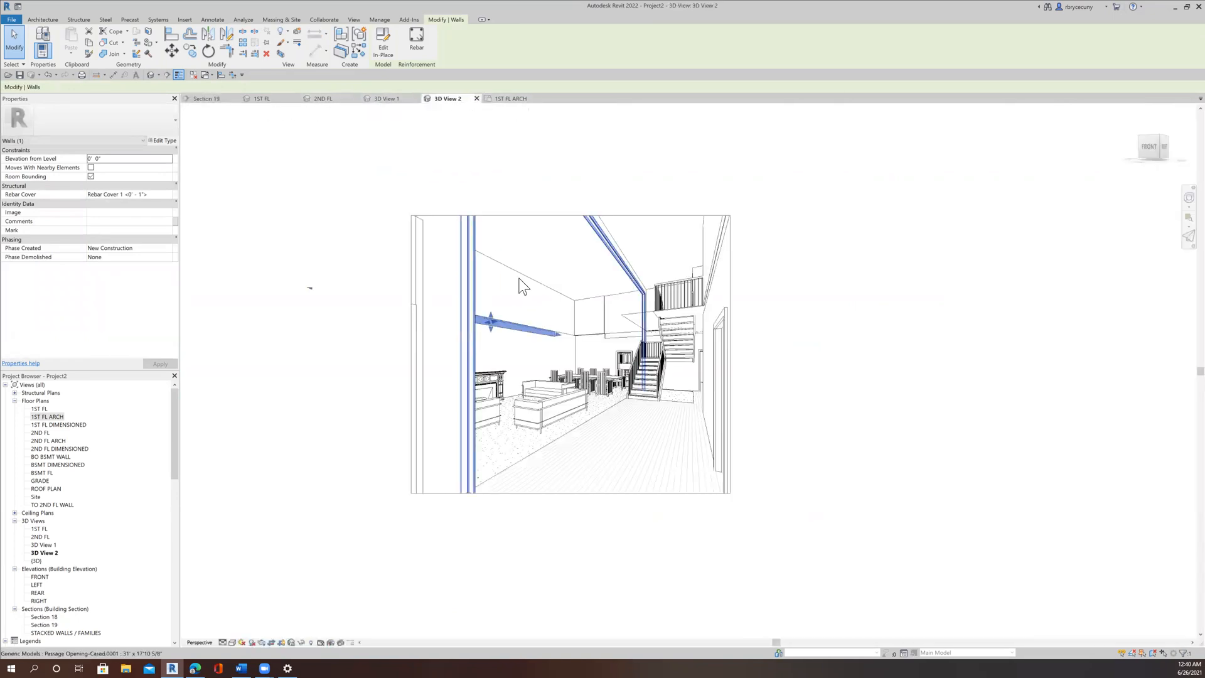
left_click(801, 342)
scroll(555, 333, "up", 6)
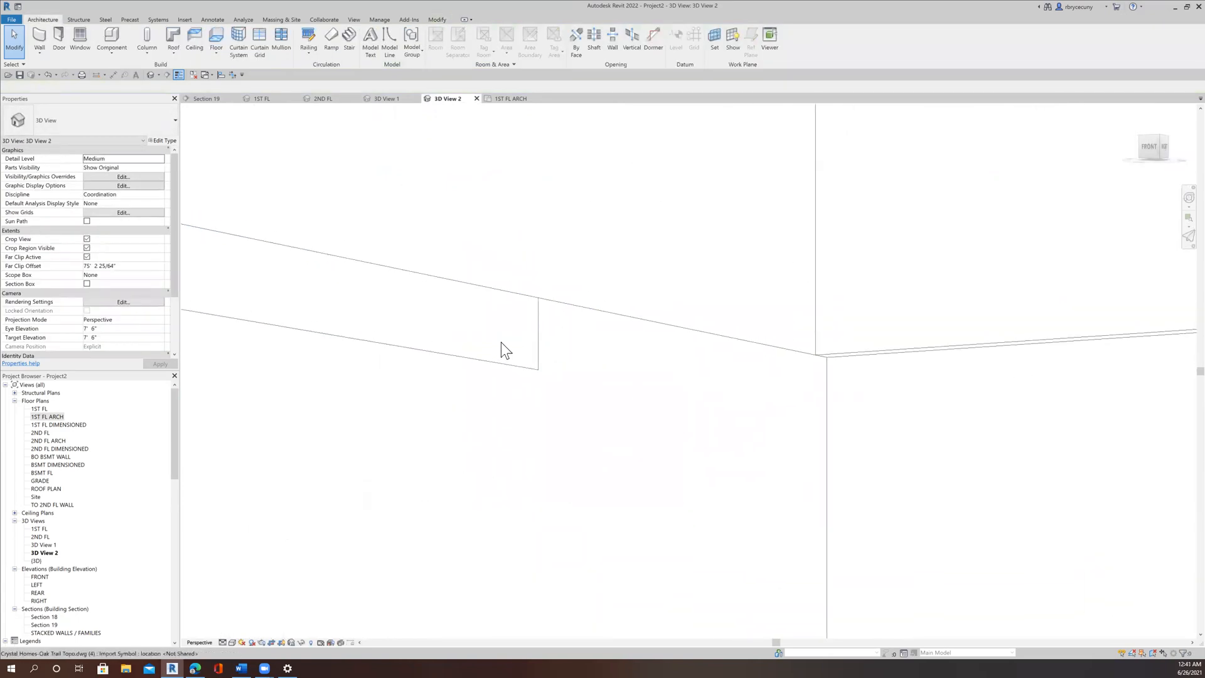
scroll(495, 339, "down", 6)
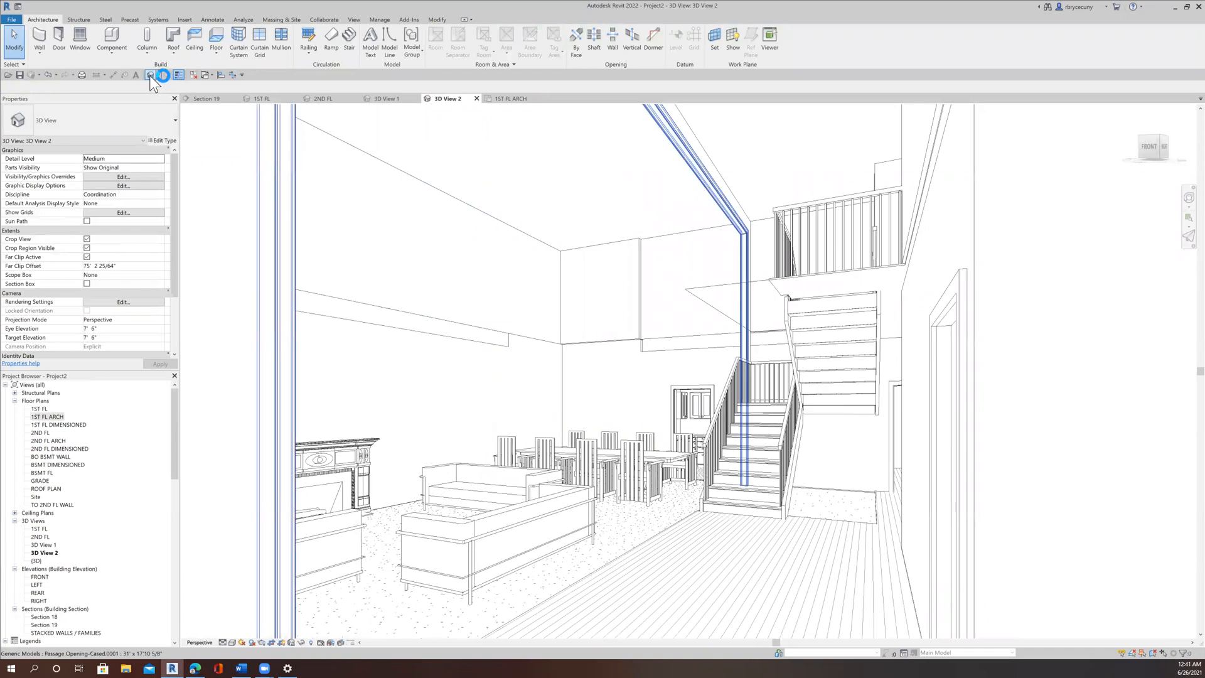
left_click(439, 19)
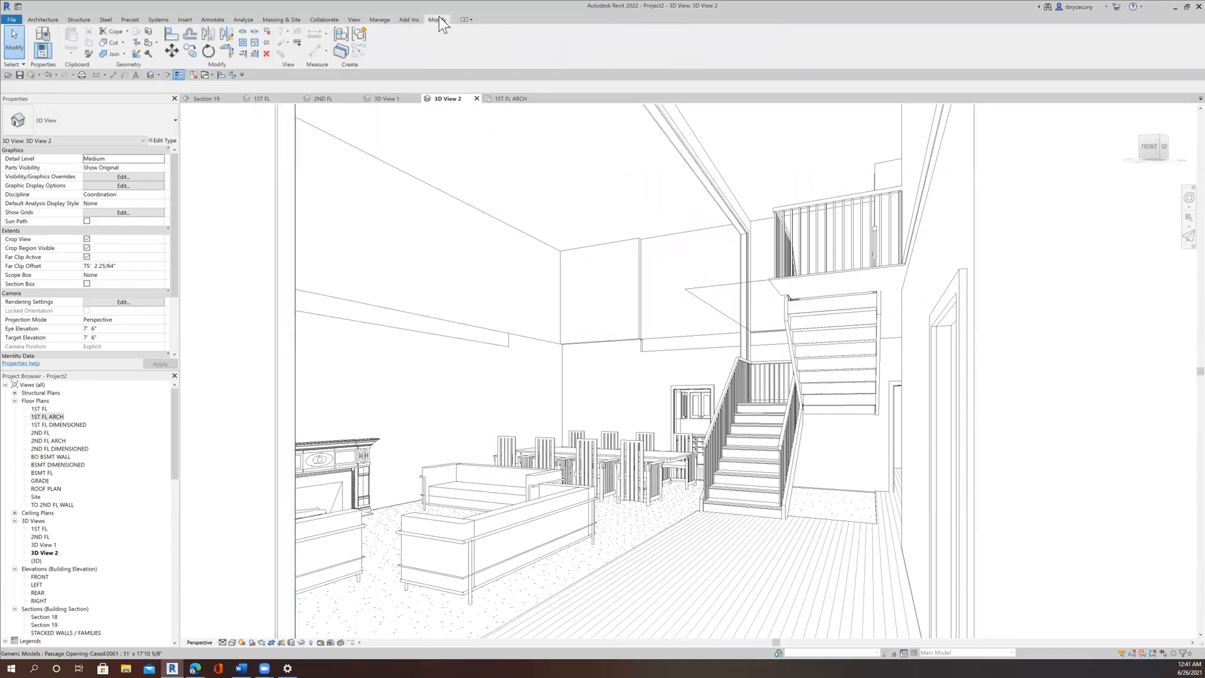
left_click(107, 55)
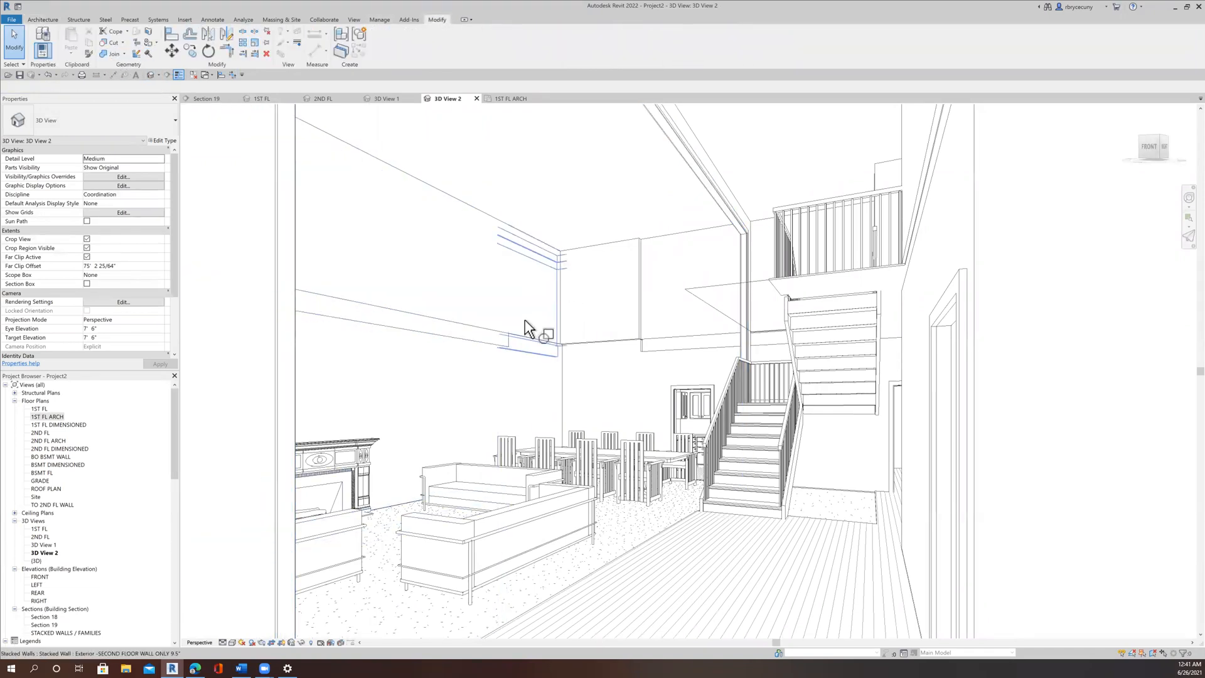
scroll(502, 351, "up", 2)
left_click(488, 361)
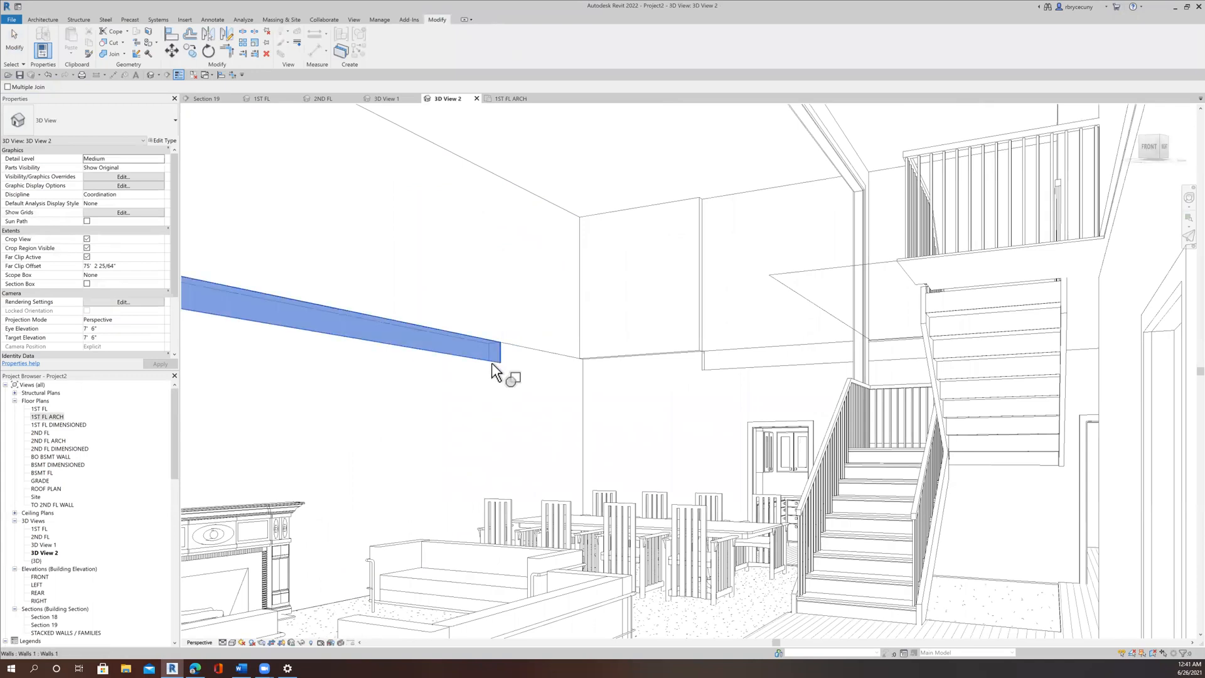
left_click(523, 355)
scroll(567, 362, "down", 1)
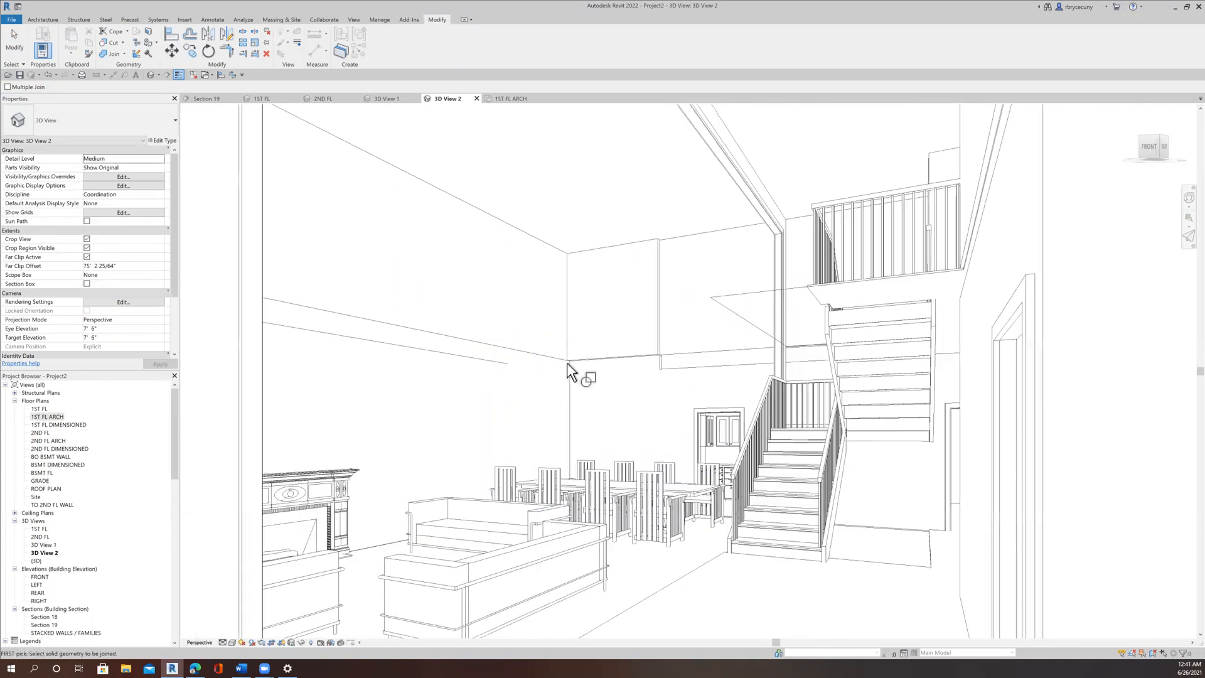
Join the wall band with the wall below it and join the walls along the remaining edge near the corner
left_click(484, 359)
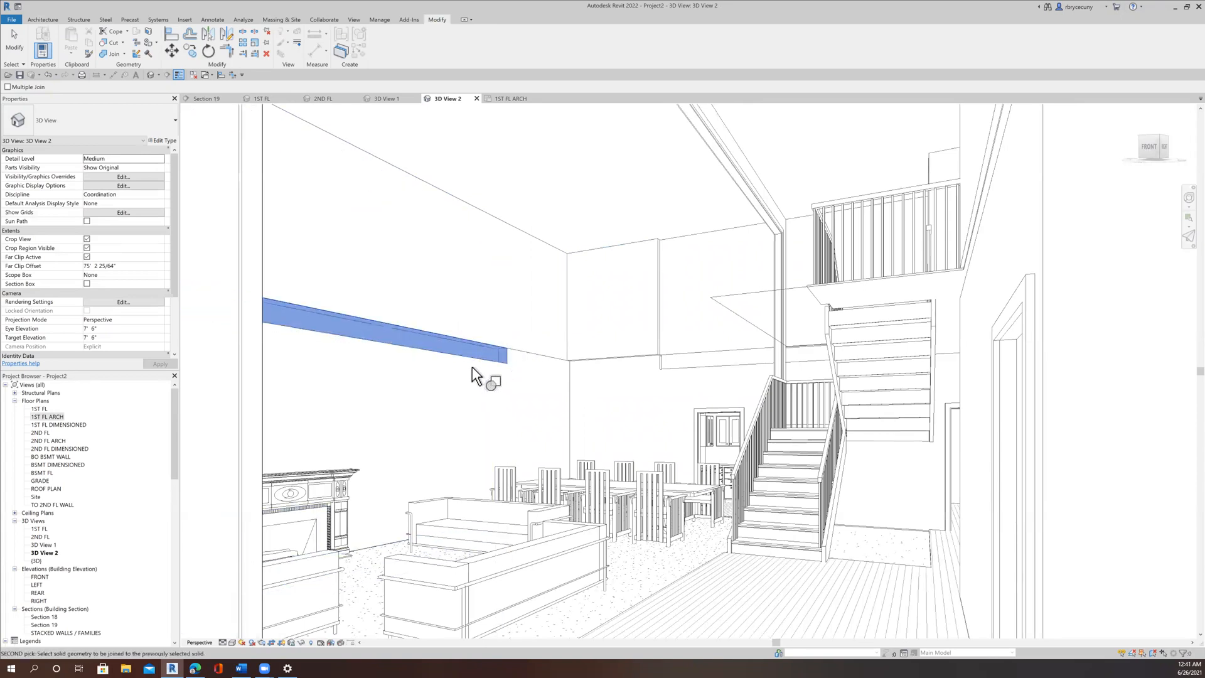
left_click(483, 380)
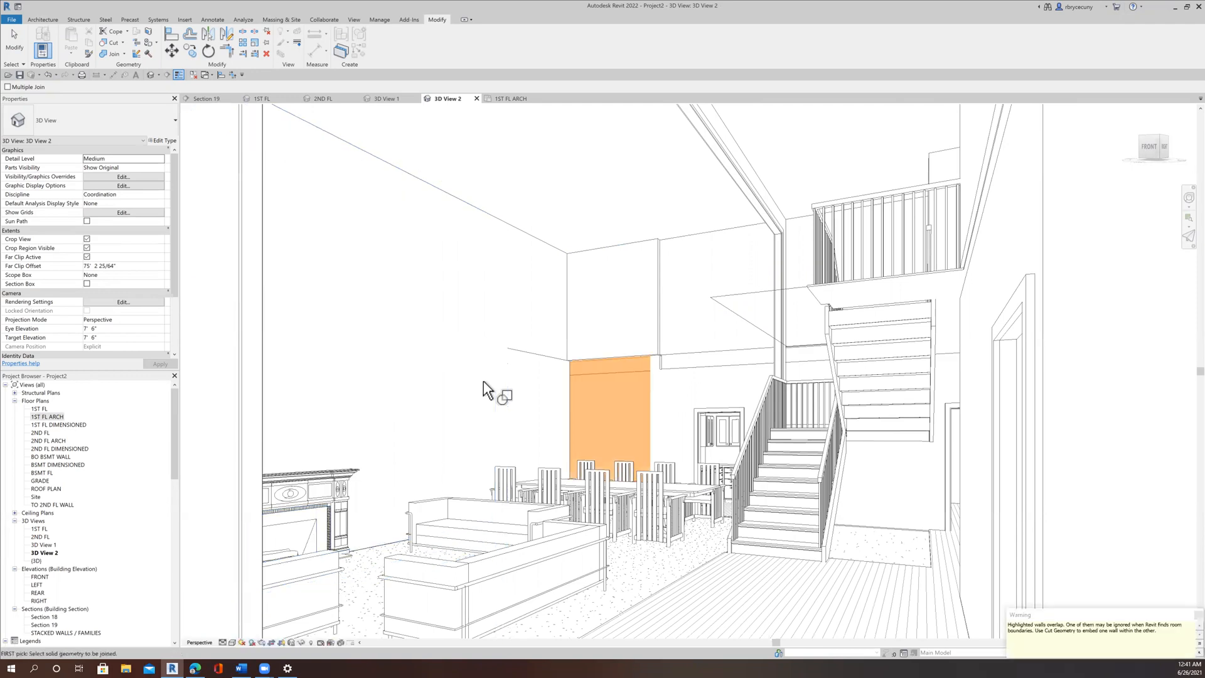
scroll(452, 373, "down", 4)
scroll(516, 363, "up", 5)
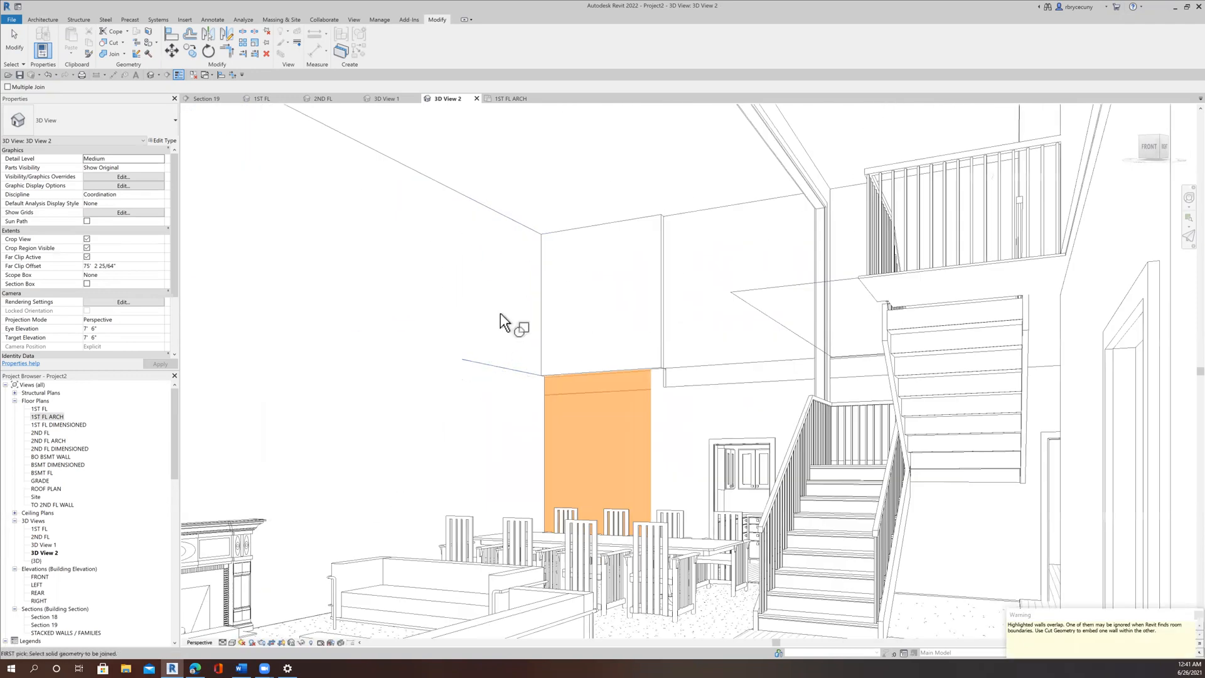
left_click(497, 369)
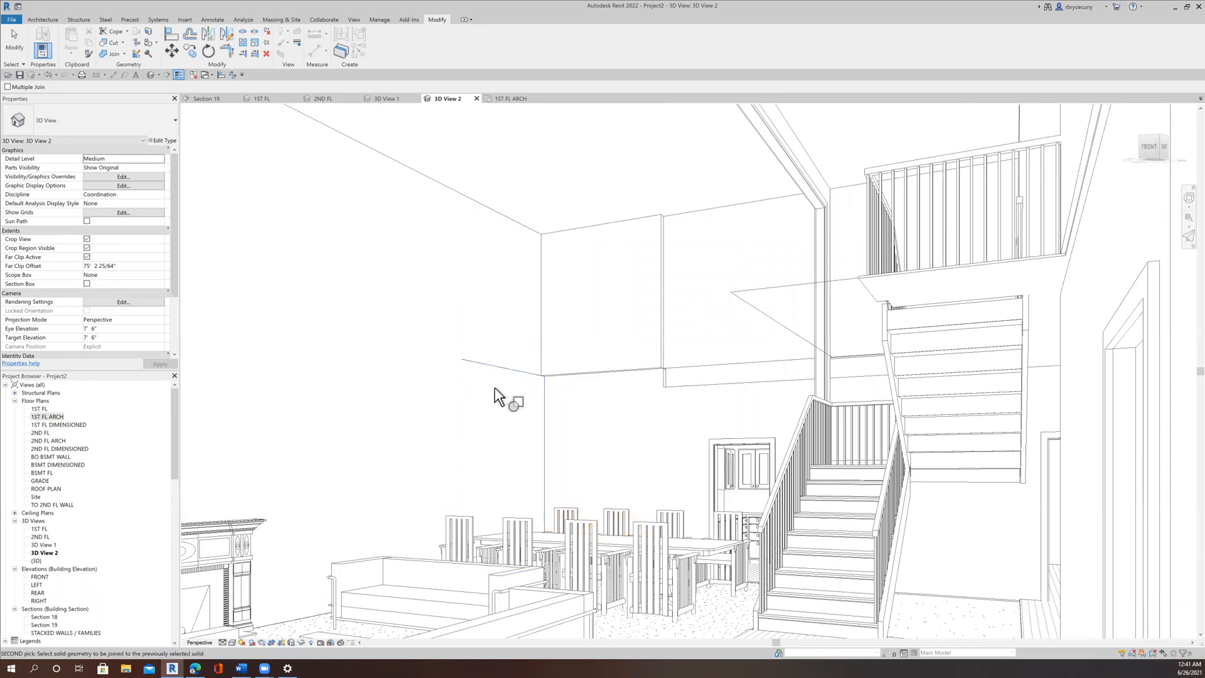
scroll(496, 376, "down", 7)
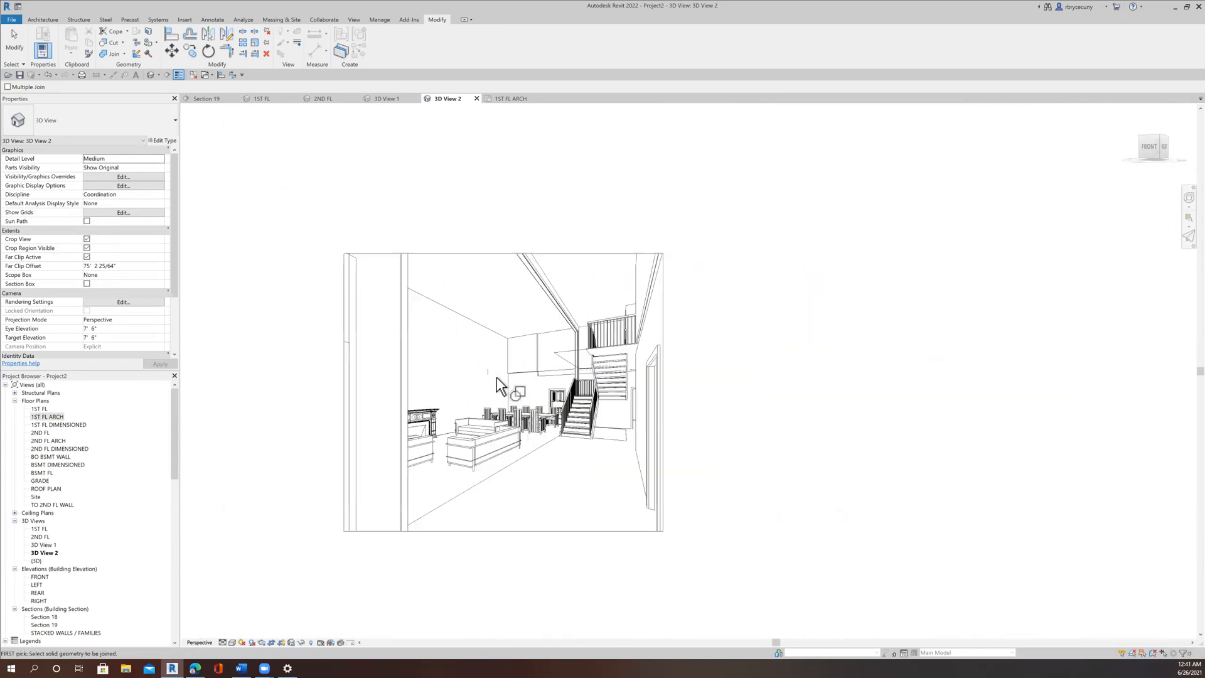
scroll(487, 364, "up", 3)
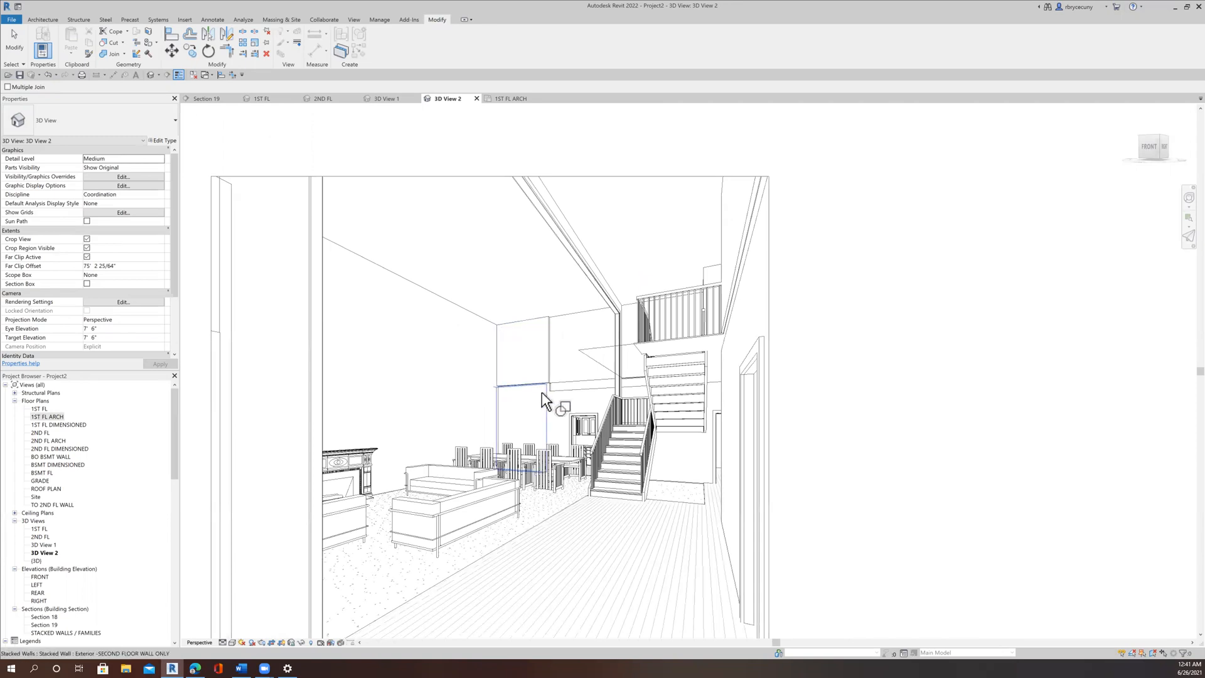
Close the 1ST FL and 2ND FL 3D views and switch to the 1ST FL ARCH floor plan
scroll(542, 389, "up", 4)
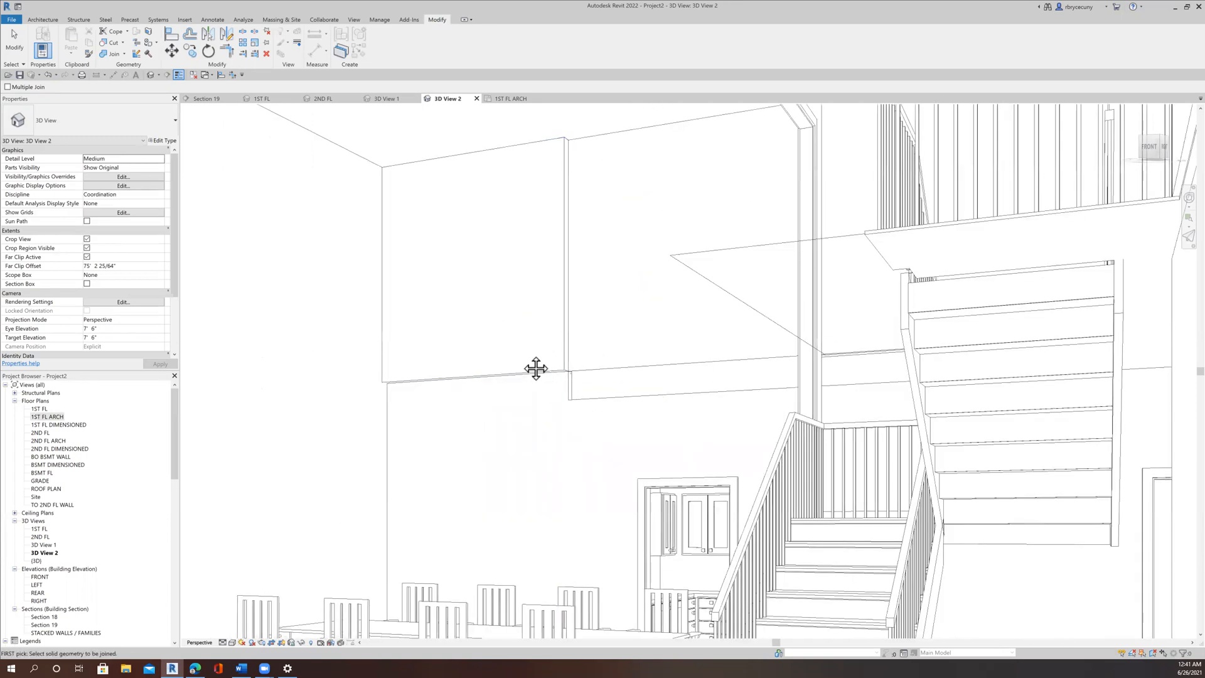
middle_click_drag(535, 369, 552, 384)
scroll(484, 354, "down", 3)
scroll(560, 381, "up", 6)
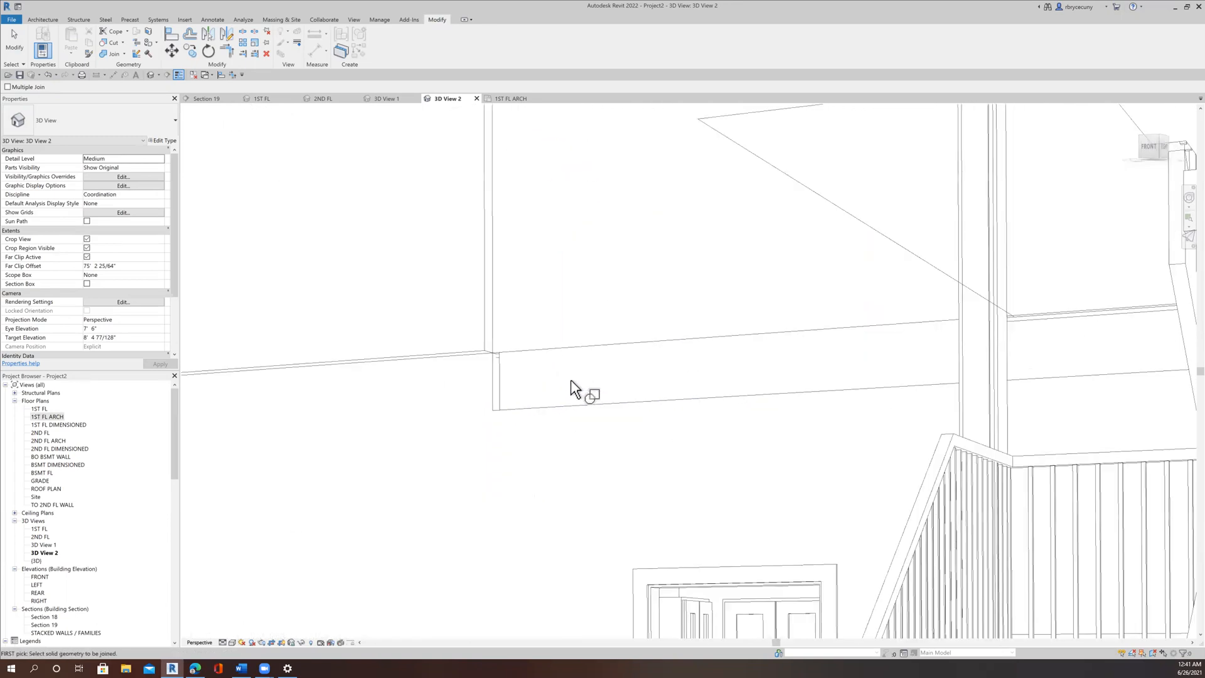
scroll(523, 378, "down", 5)
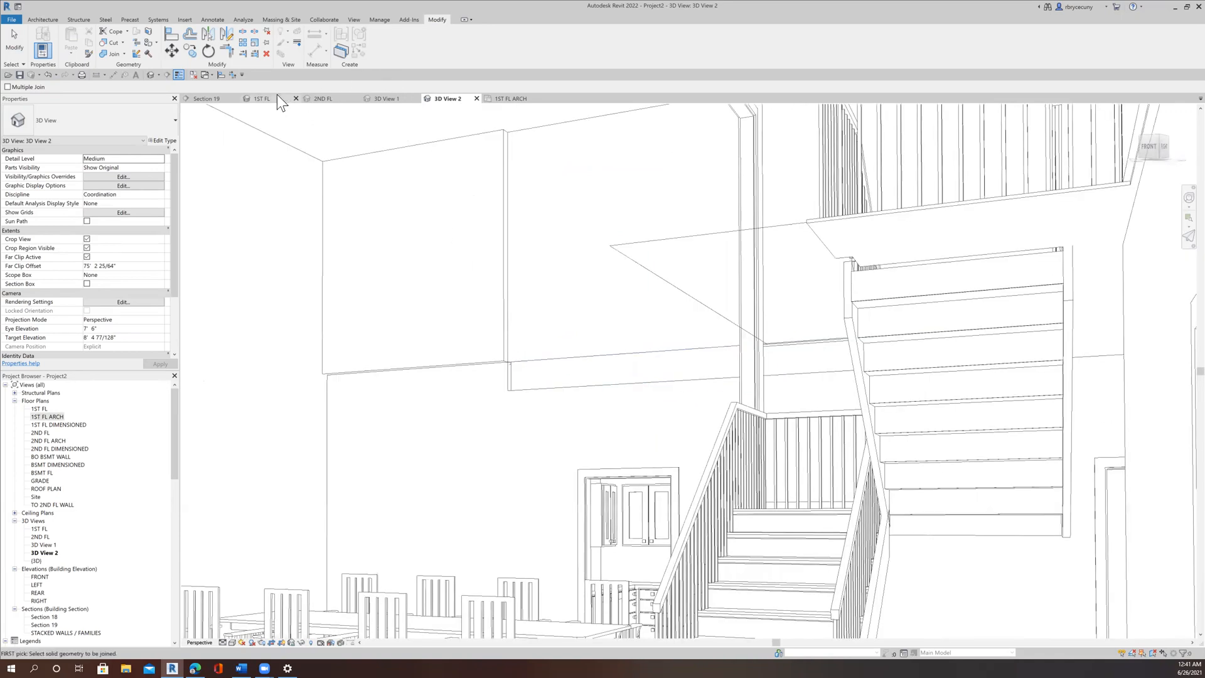
left_click(260, 99)
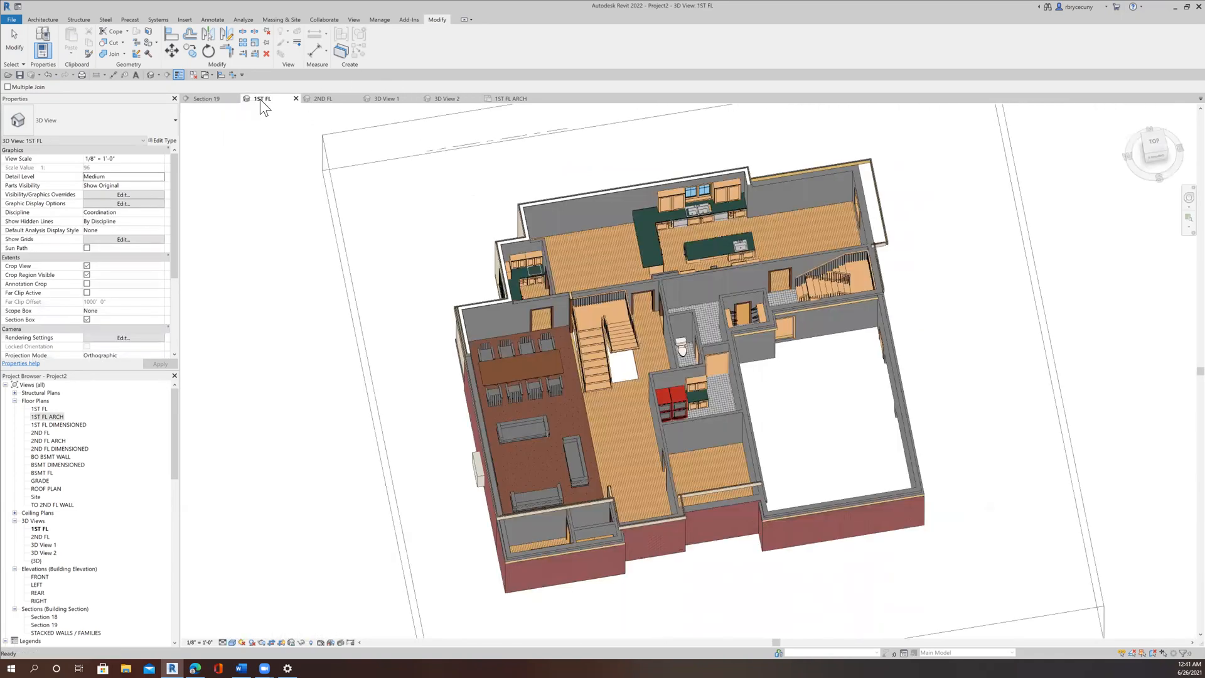
left_click(296, 98)
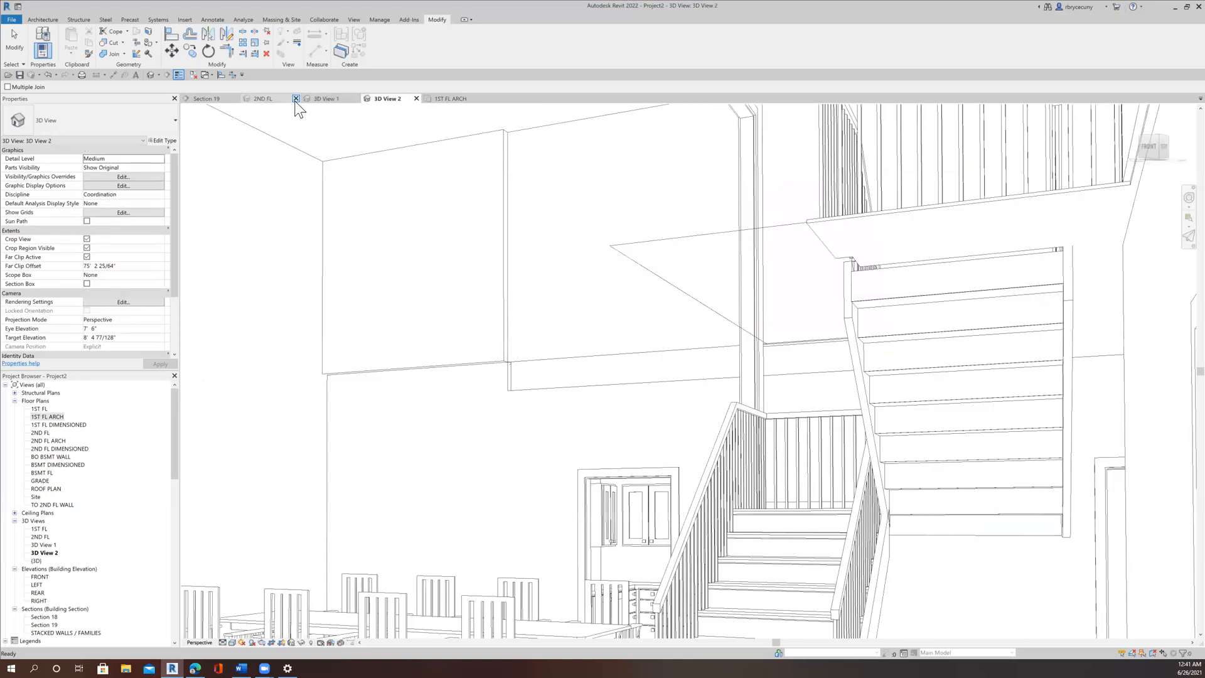
left_click(296, 99)
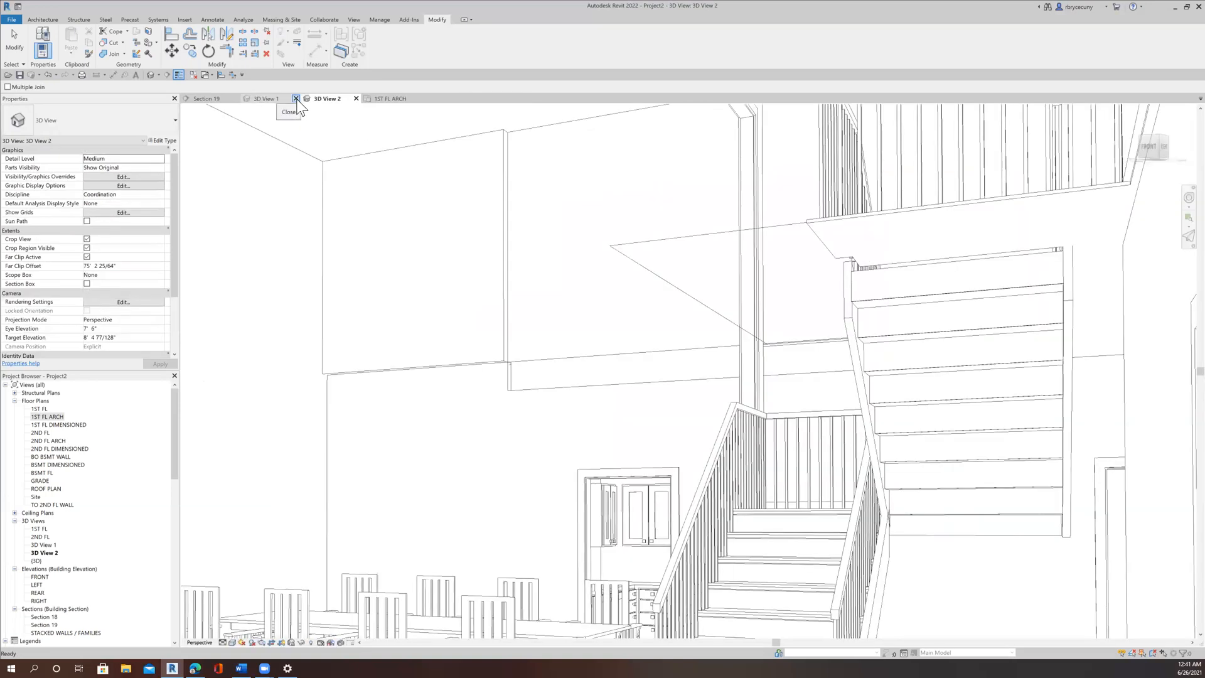
left_click(397, 99)
Leave the Join command and move the A107.02 section line up to just inside the dining area's back wall
scroll(517, 318, "up", 2)
key("Escape")
key("Escape")
left_click(548, 447)
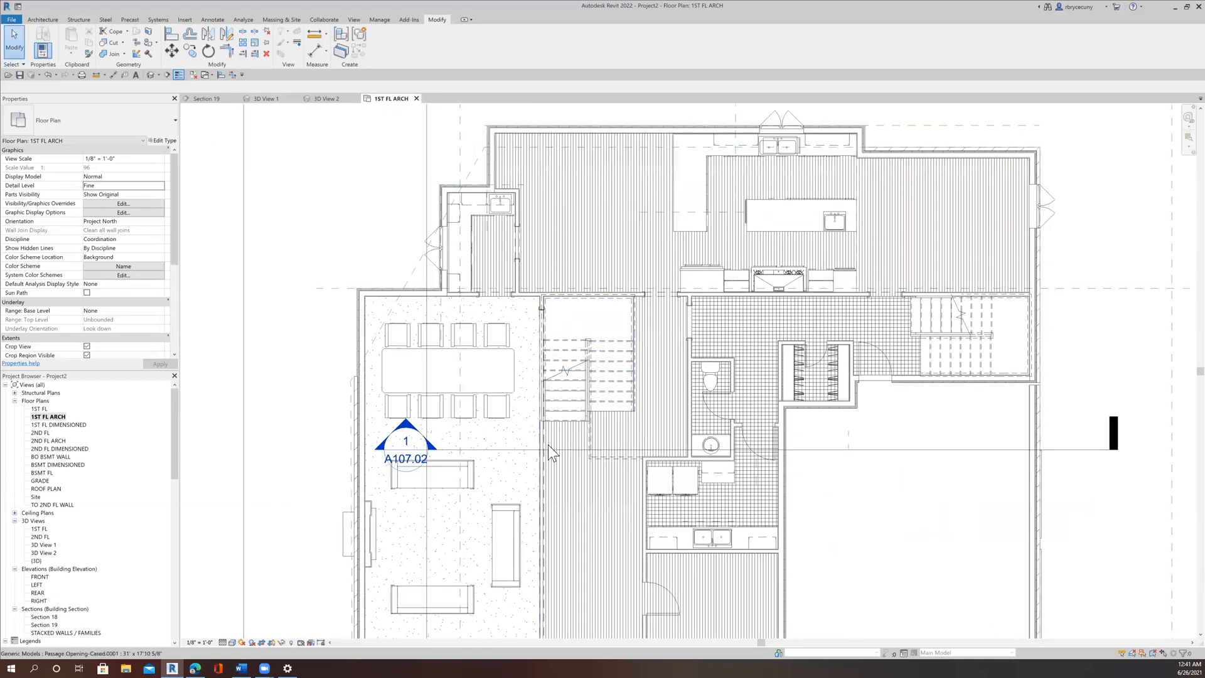
mouse_move(467, 443)
left_mouse_down()
mouse_move(404, 368)
mouse_move(396, 323)
left_mouse_up()
scroll(397, 323, "down", 5)
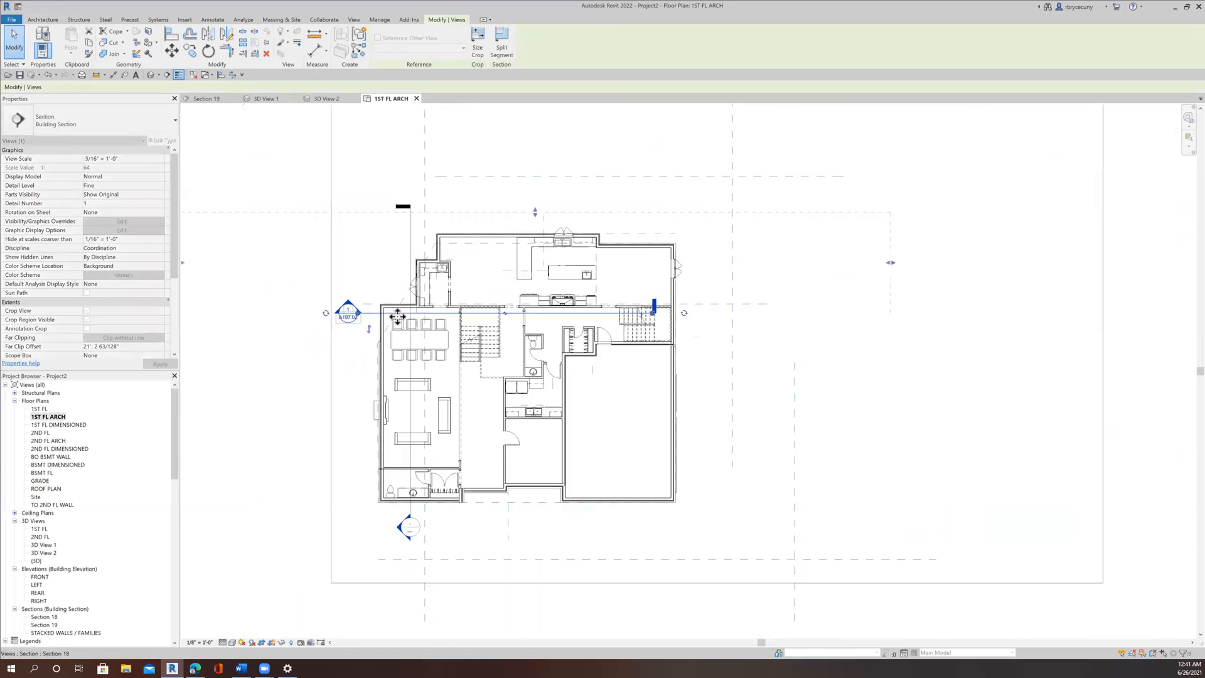
Pull the A107.02 section's far clip just past the back wall, and bring its tail and side extent to just beyond the garage side
left_click_drag(534, 217, 524, 295)
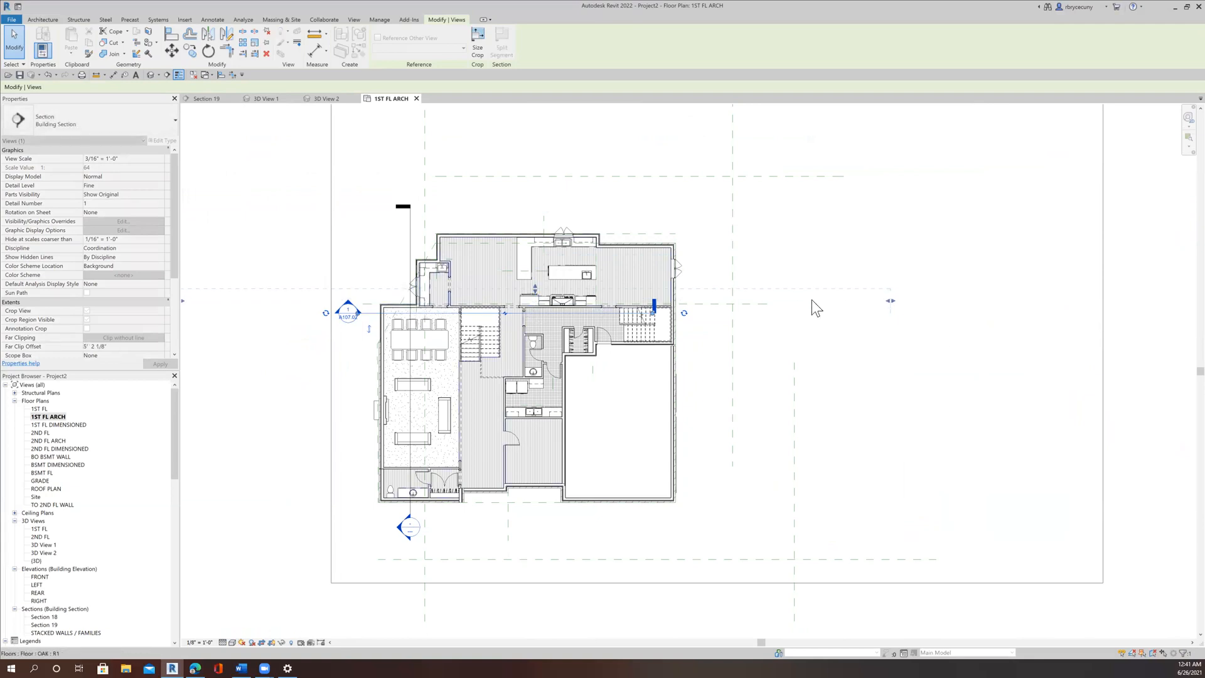
left_click_drag(656, 316, 776, 312)
left_click_drag(890, 301, 777, 317)
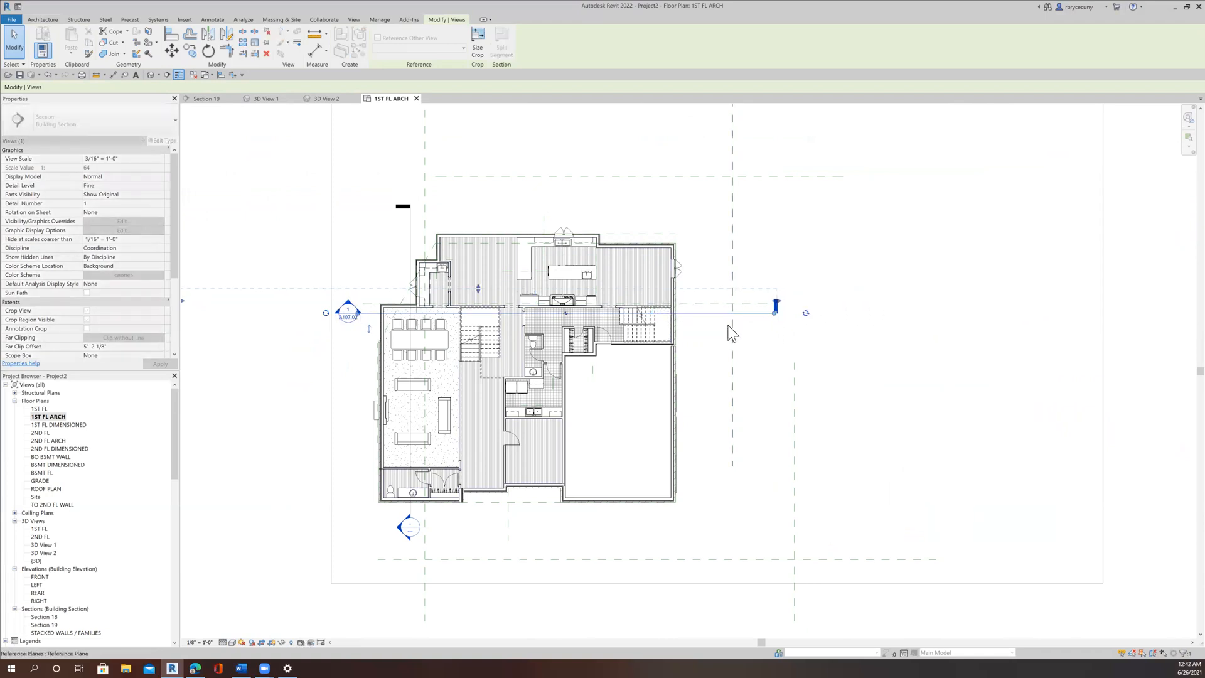
Open the view of the A107.02 section and select the wall band between the two floors near the dining area
right_click(723, 316)
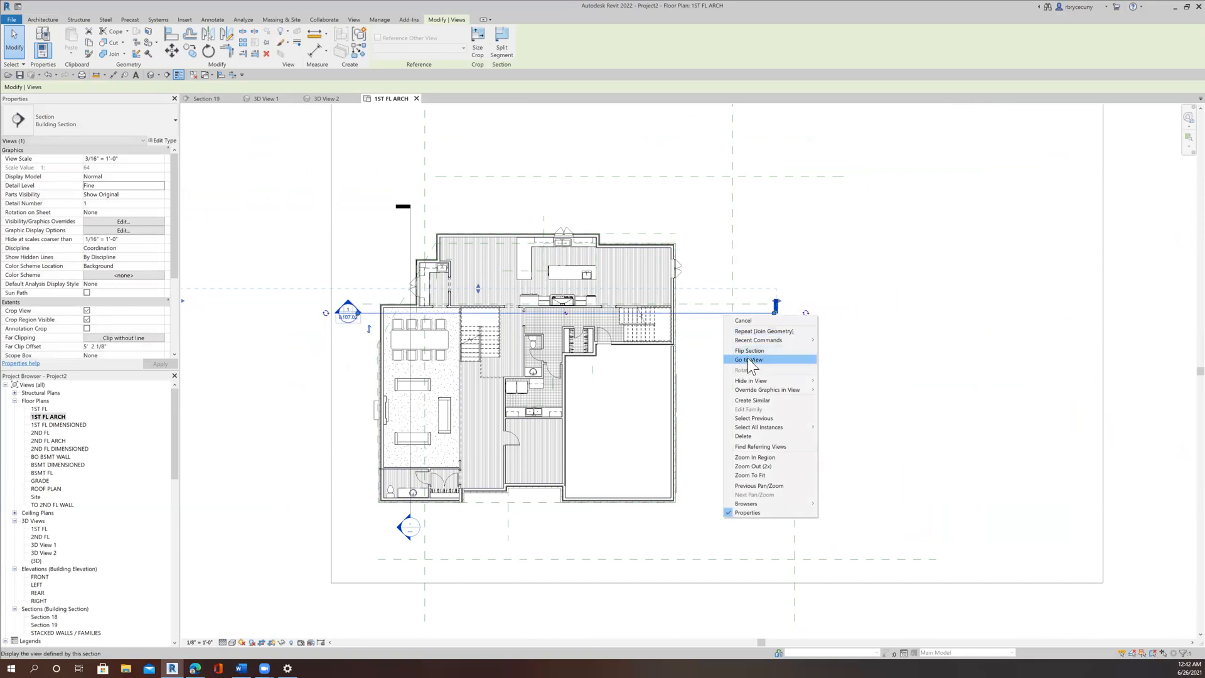
left_click(748, 359)
scroll(600, 309, "up", 8)
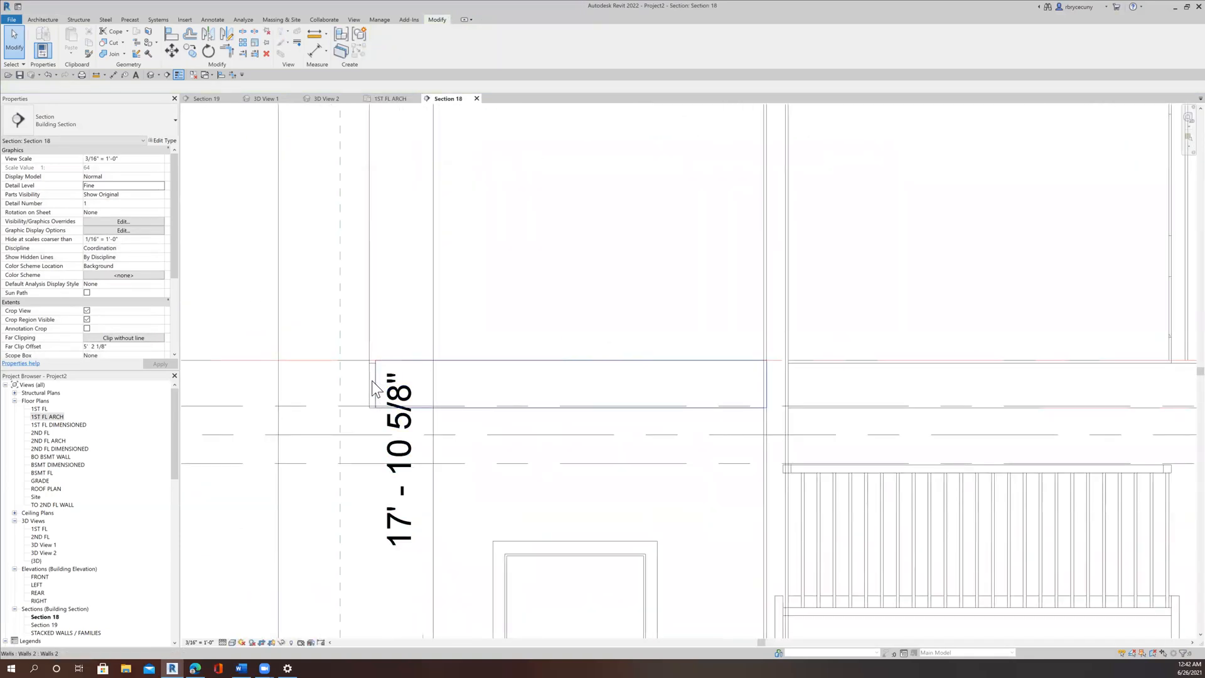
left_click(374, 389)
scroll(374, 390, "up", 3)
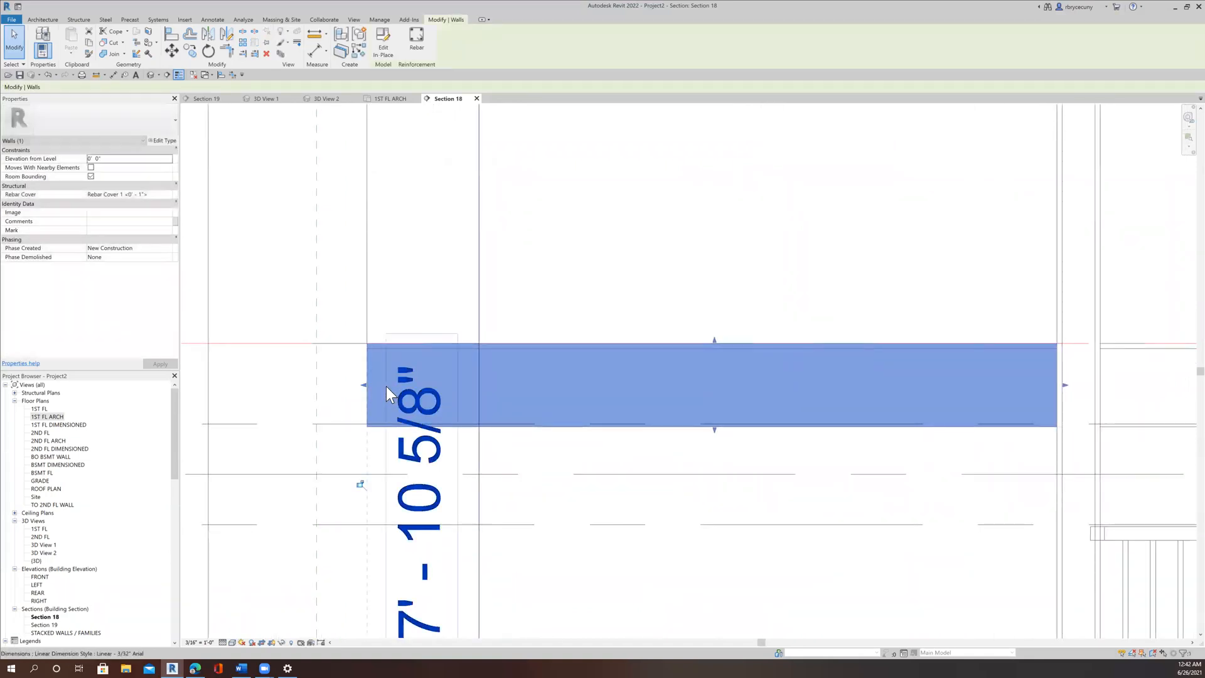
scroll(386, 386, "down", 2)
scroll(388, 386, "down", 5)
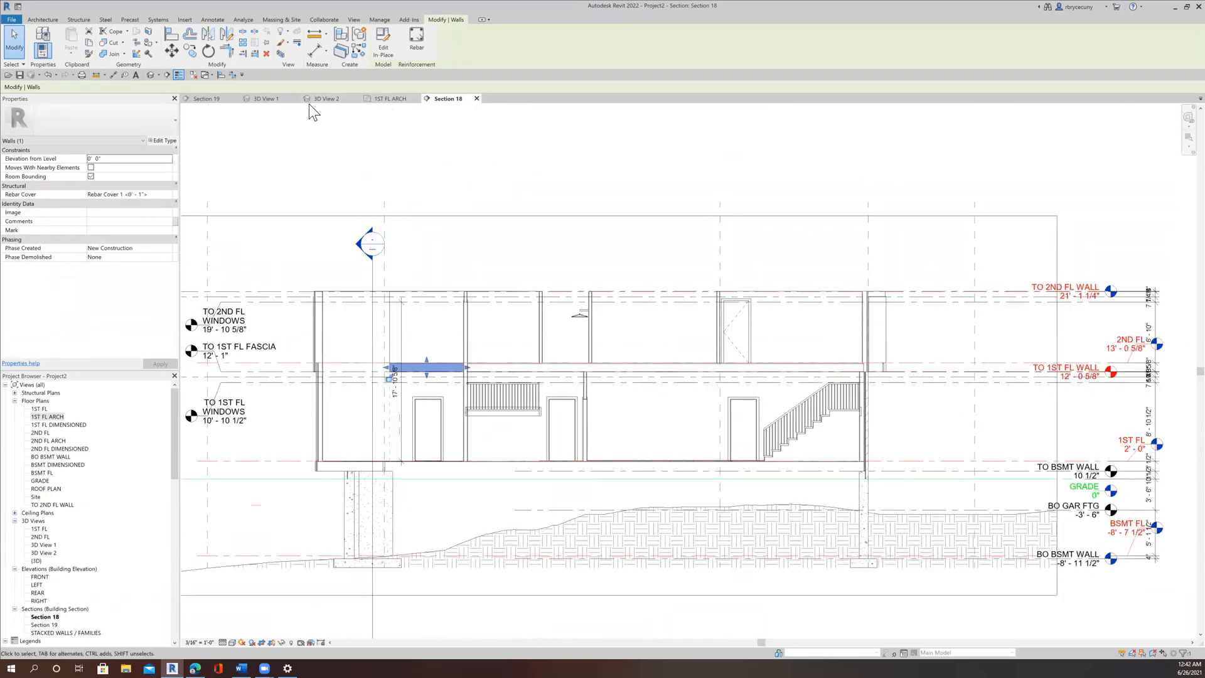
Switch to 3D View 2 and close 3D View 1
left_click(331, 100)
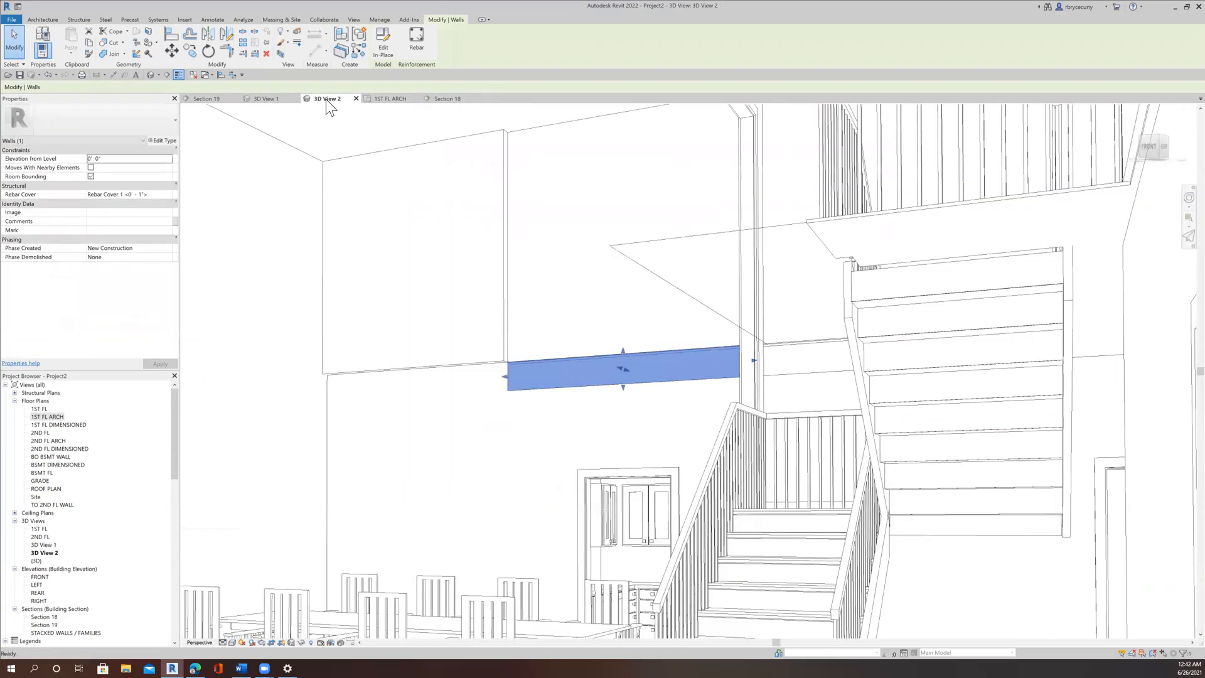
left_click(296, 98)
scroll(502, 383, "down", 2)
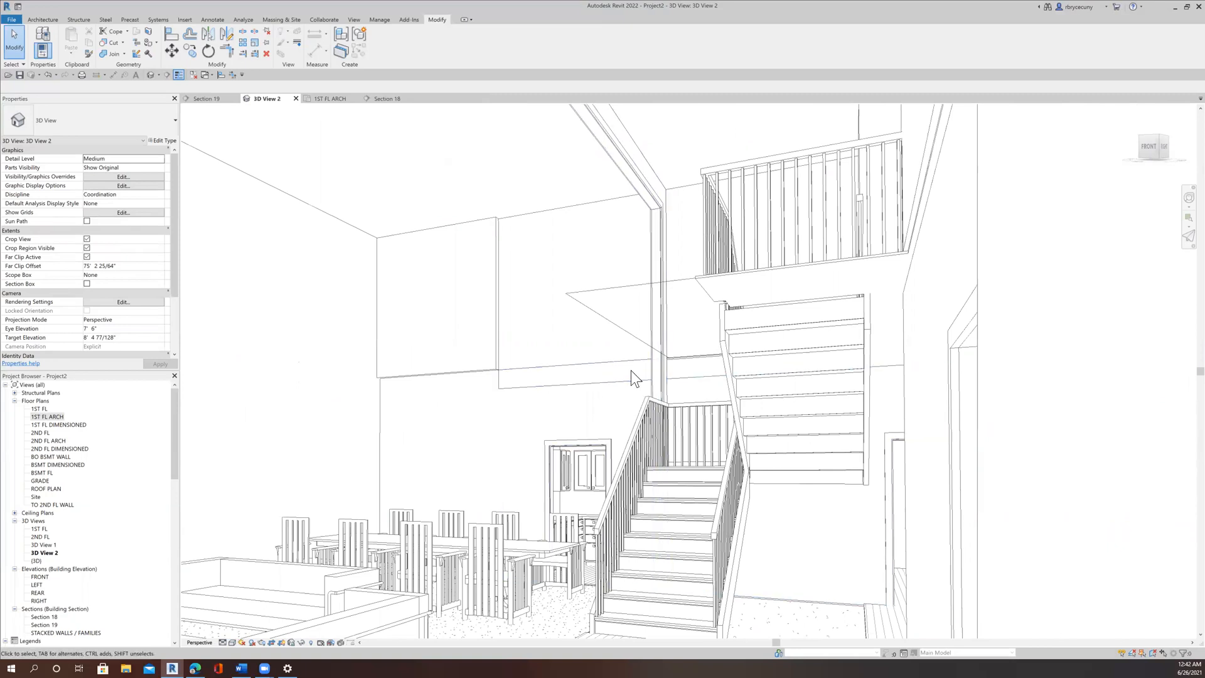
Examine the wall band beside the stairs and how it meets the walls above and below in the perspective
scroll(549, 370, "up", 4)
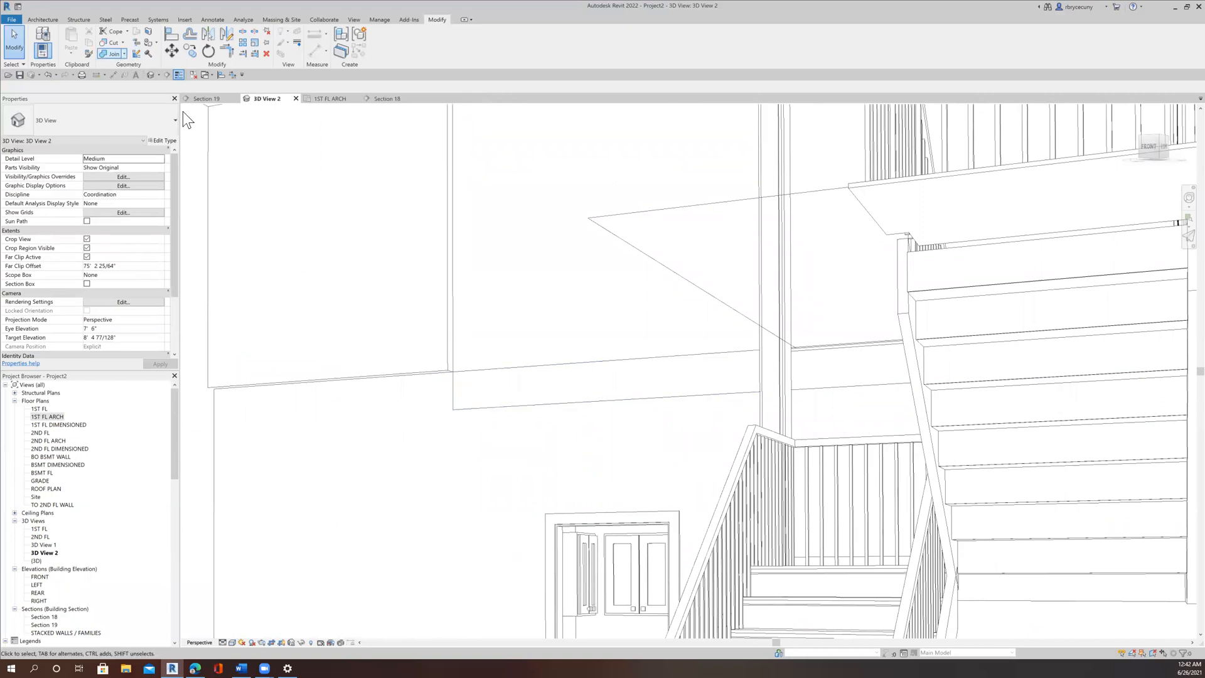
left_click(476, 405)
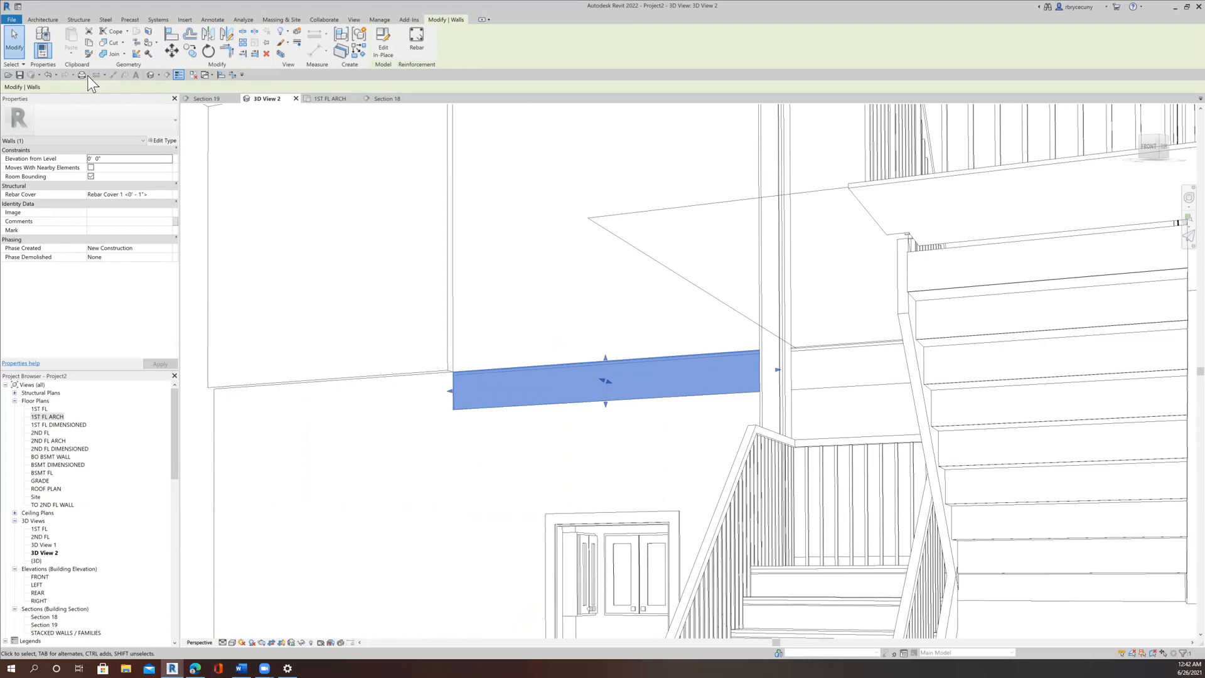
left_click(557, 363)
scroll(550, 390, "down", 3)
scroll(533, 370, "down", 2)
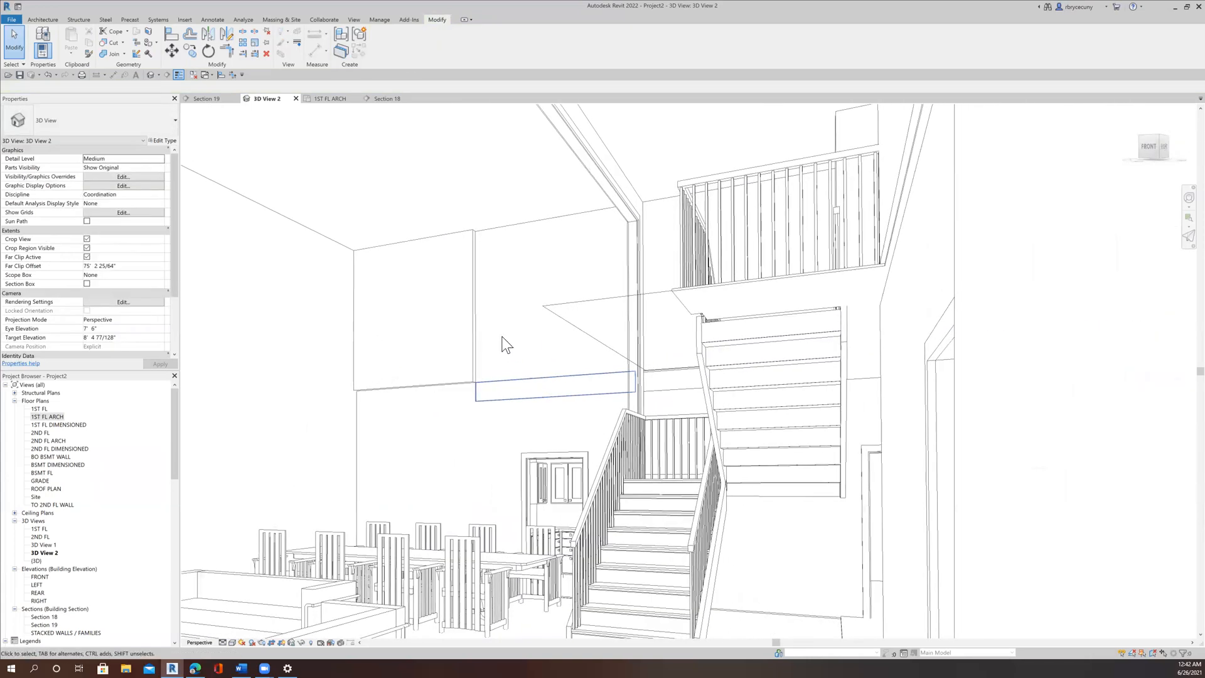
scroll(457, 297, "down", 2)
scroll(439, 276, "down", 3)
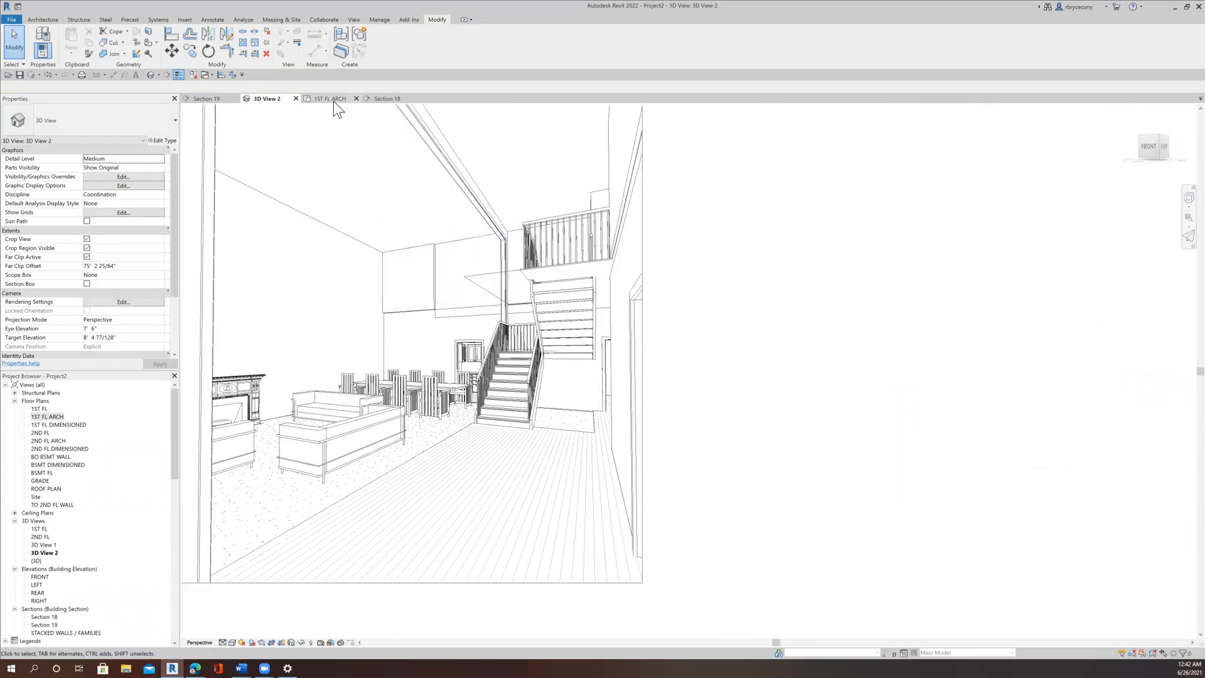
Return to the 1ST FL ARCH floor plan and open the view of the section line running through the living and dining room
left_click(323, 99)
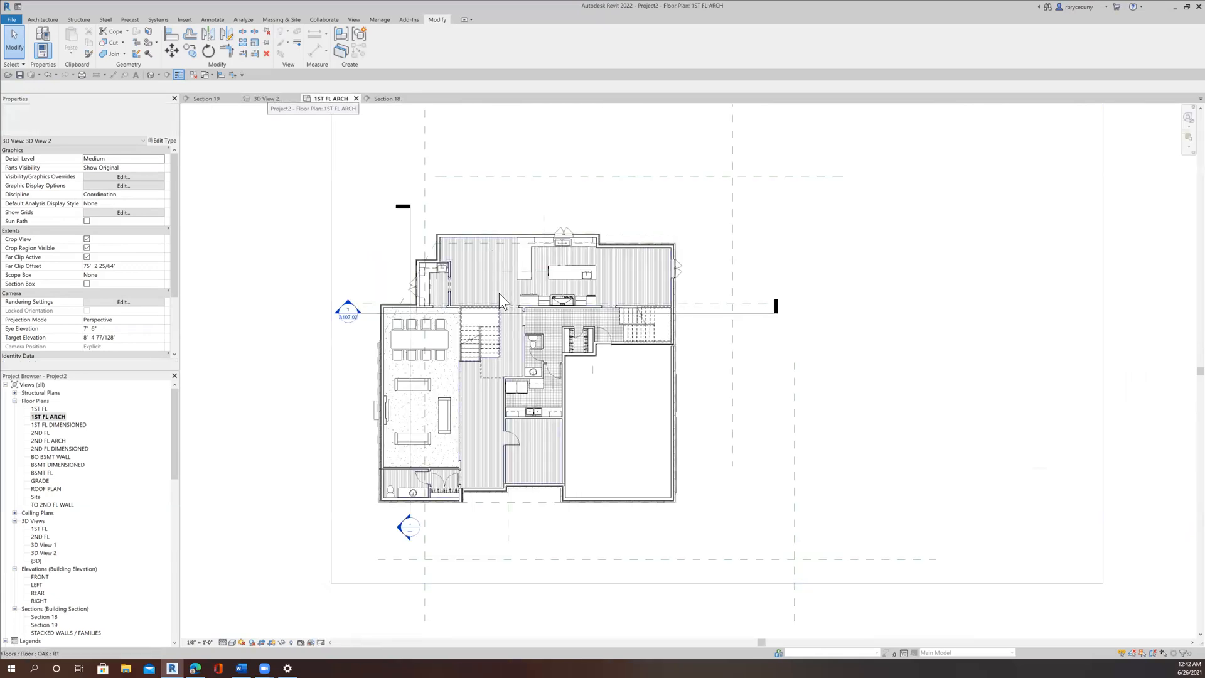
left_click(412, 239)
right_click(412, 239)
left_click(435, 281)
scroll(483, 296, "down", 5)
scroll(565, 286, "up", 3)
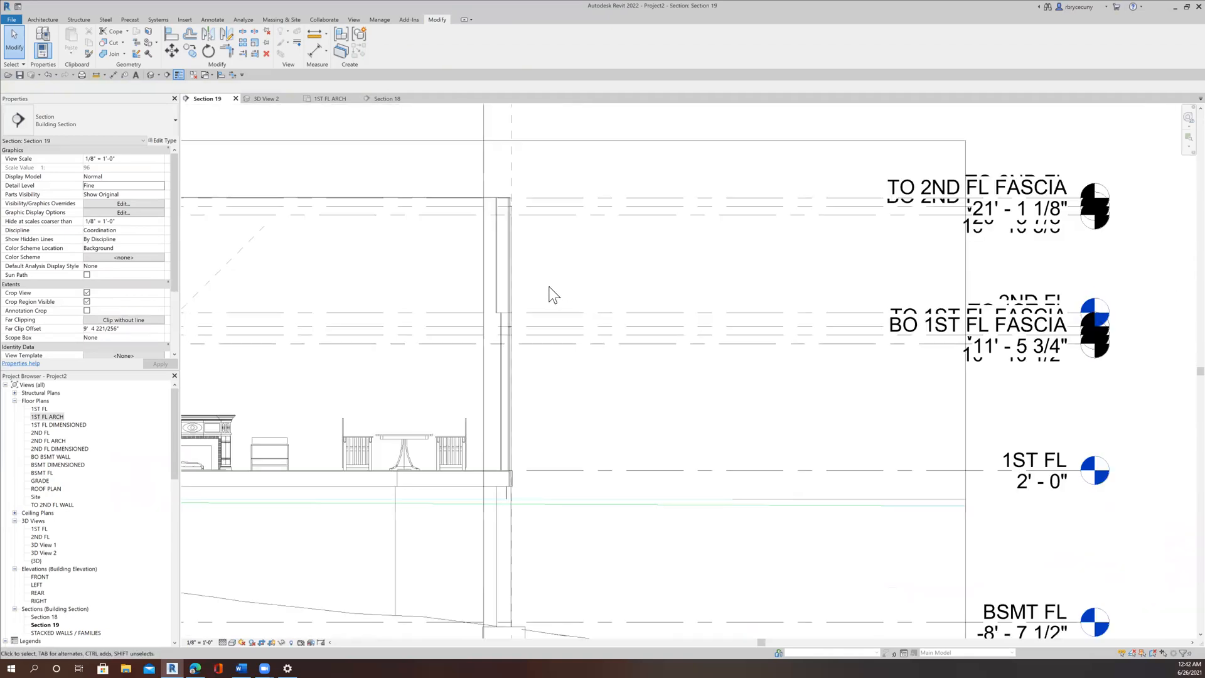
Examine where the upper and lower walls meet behind the dining table, selecting the first-floor wall to check its type
scroll(553, 286, "up", 4)
middle_click_drag(426, 295, 431, 323)
scroll(431, 320, "down", 3)
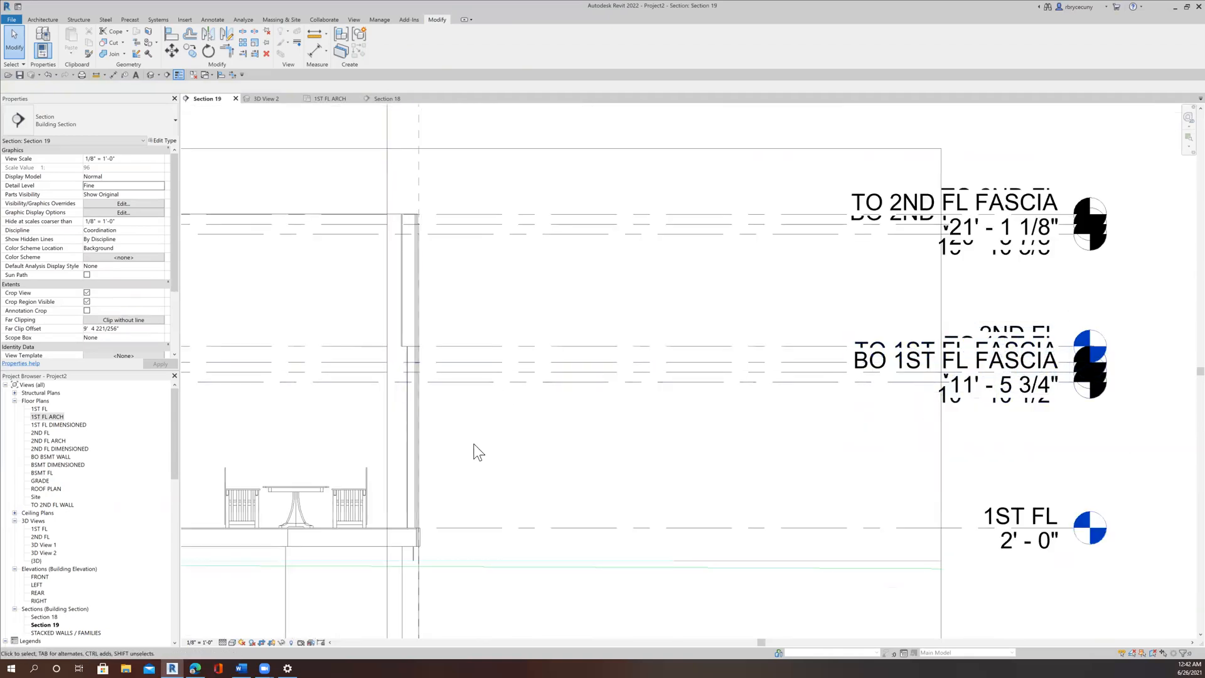
scroll(475, 451, "down", 2)
left_click(458, 453)
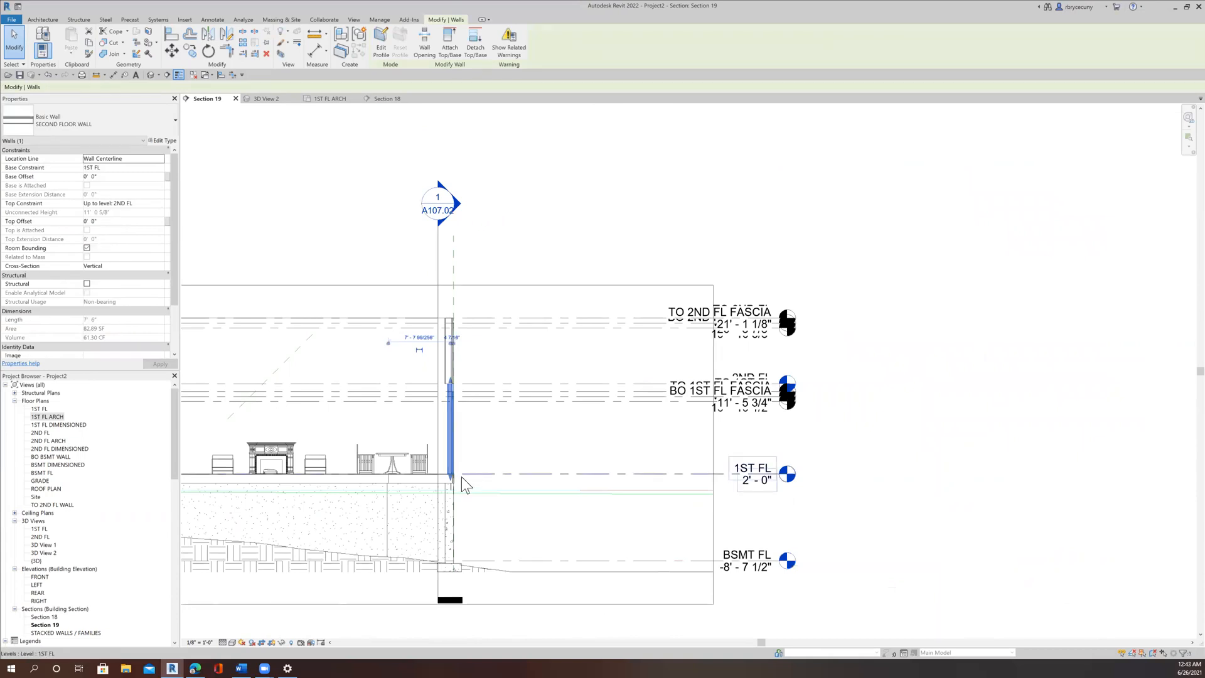
scroll(457, 467, "up", 3)
scroll(405, 389, "up", 2)
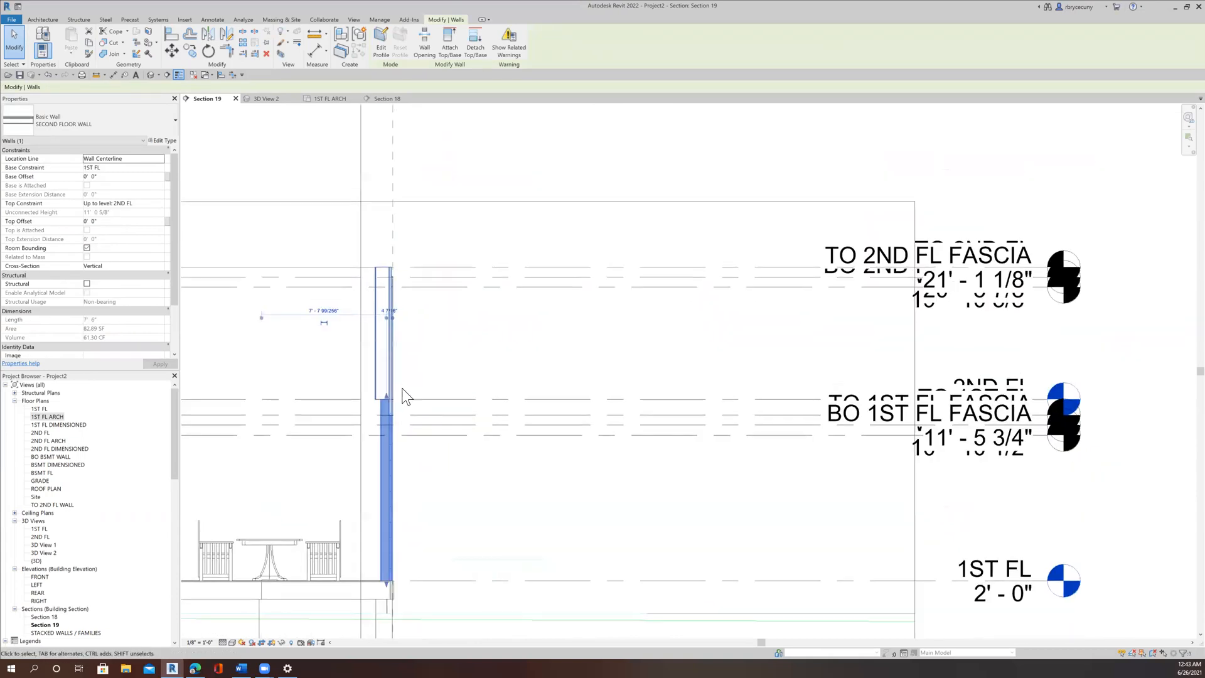
scroll(419, 408, "up", 1)
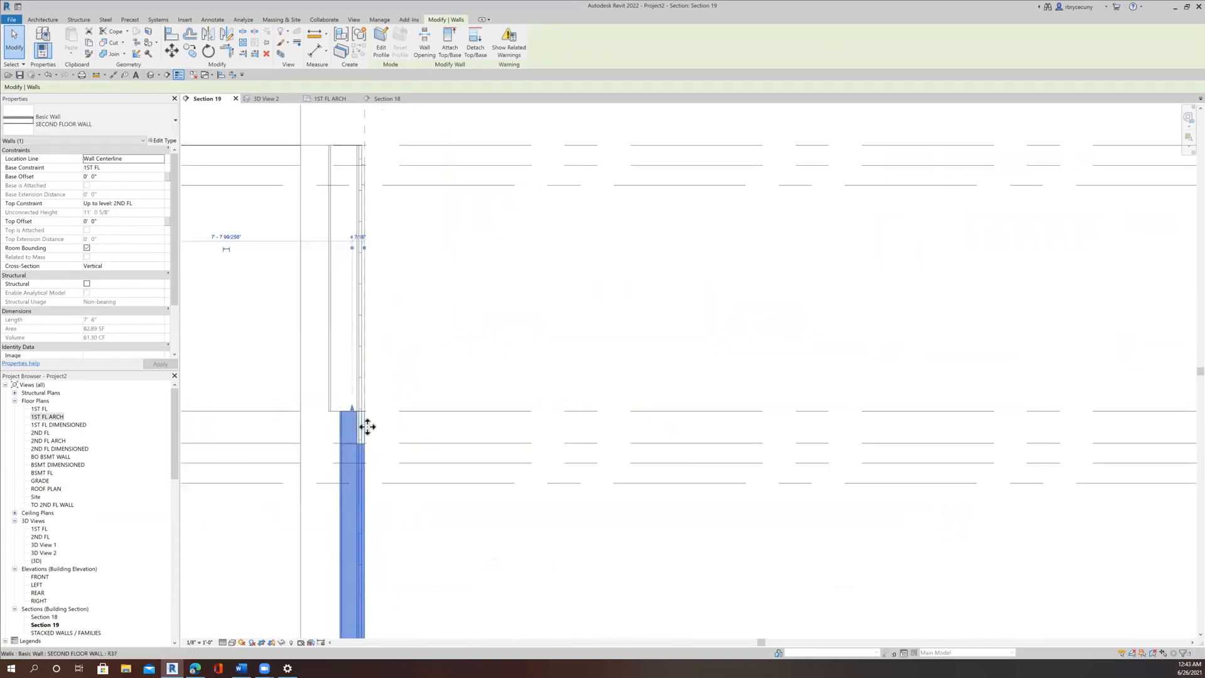
Duplicate the type of the upper stacked wall behind the dining area as Exterior -SECOND FLOOR WALL ONLY 2 X 6
left_click(416, 356)
left_click(363, 372)
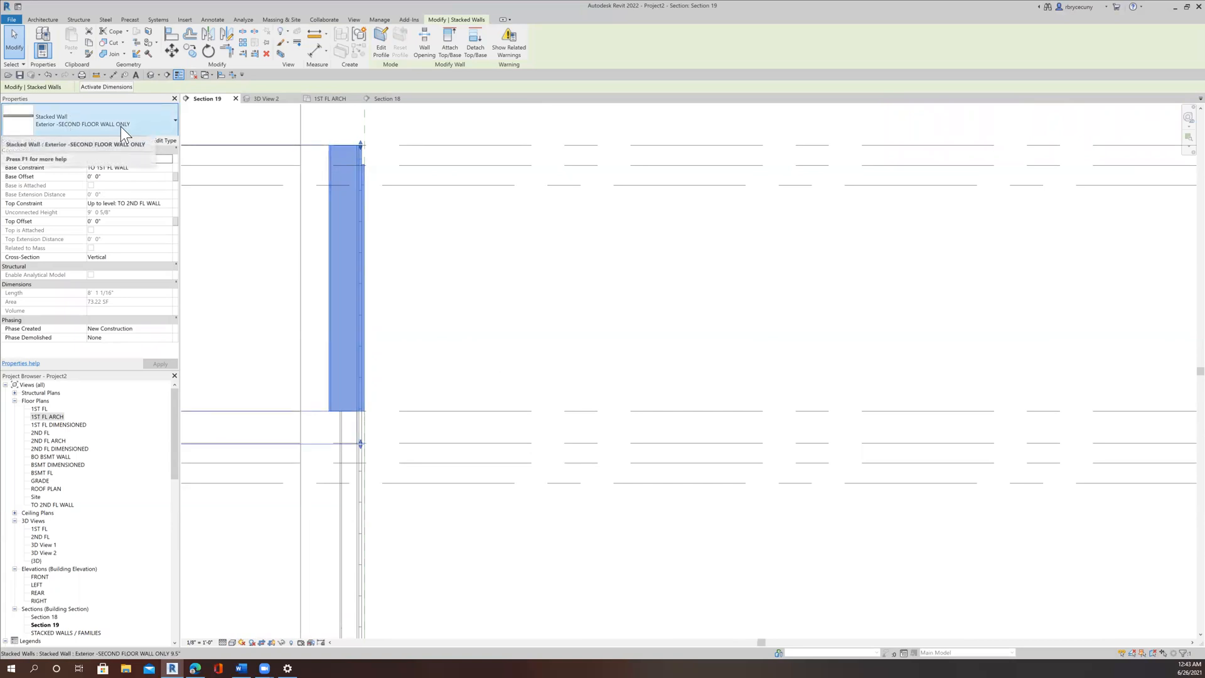
left_click(168, 140)
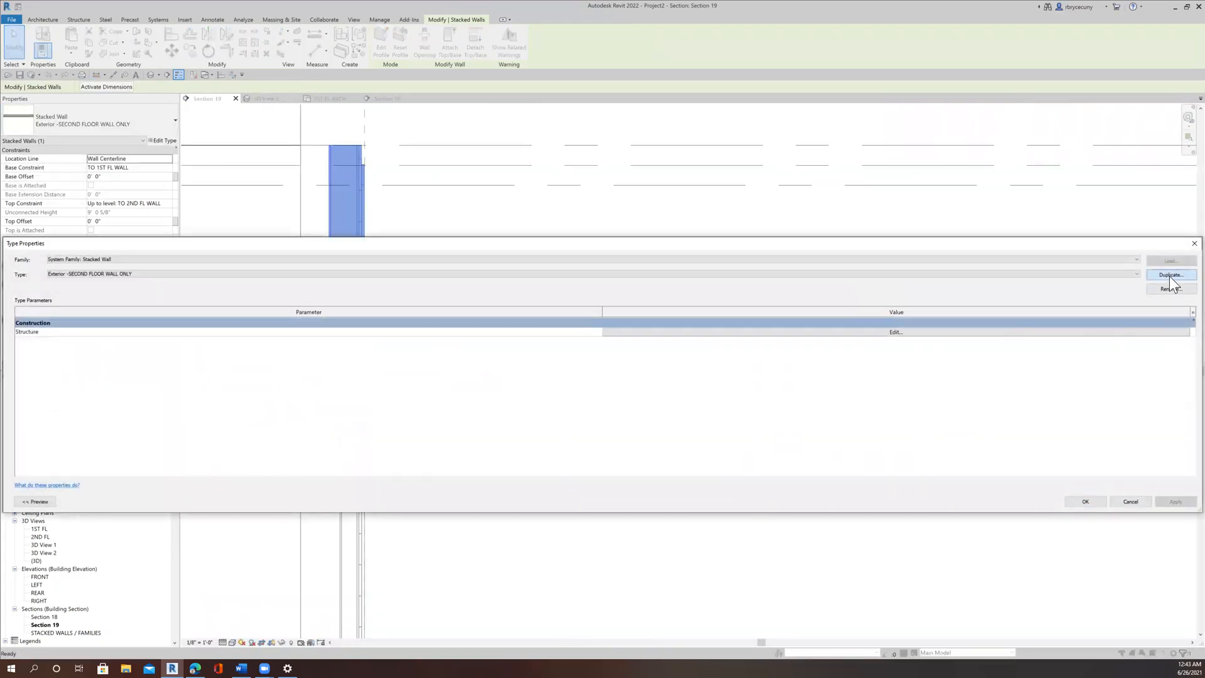
left_click(1168, 277)
left_click(645, 371)
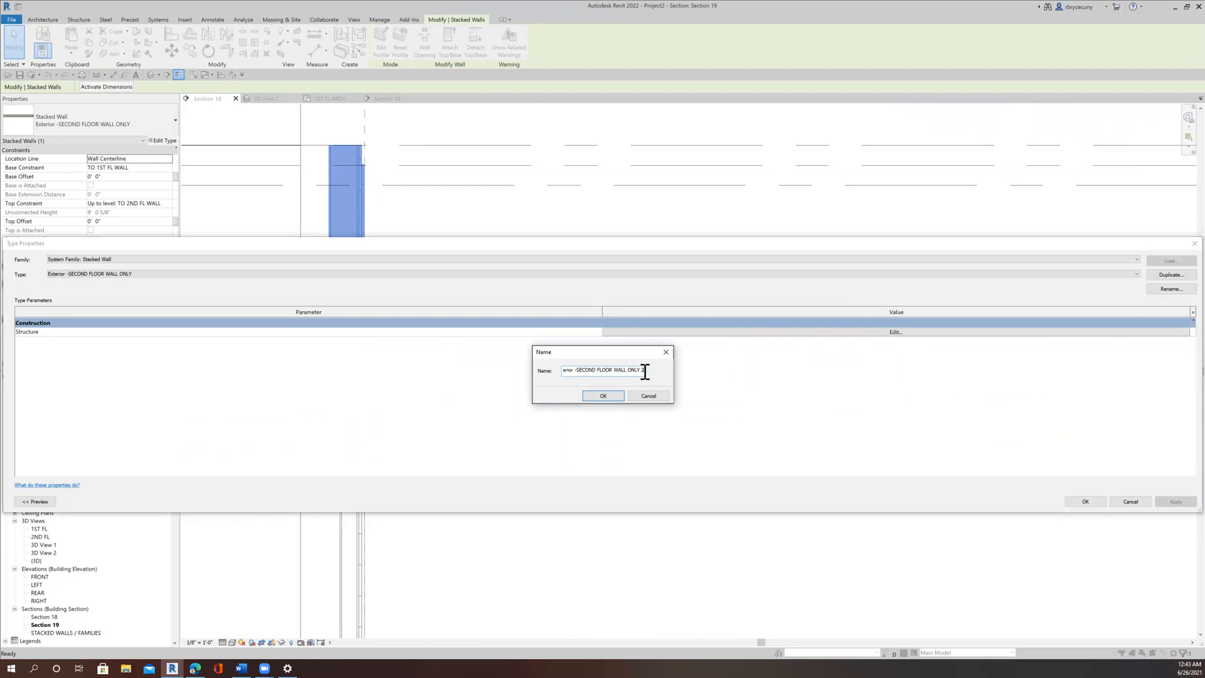
type("X 6")
left_click(599, 395)
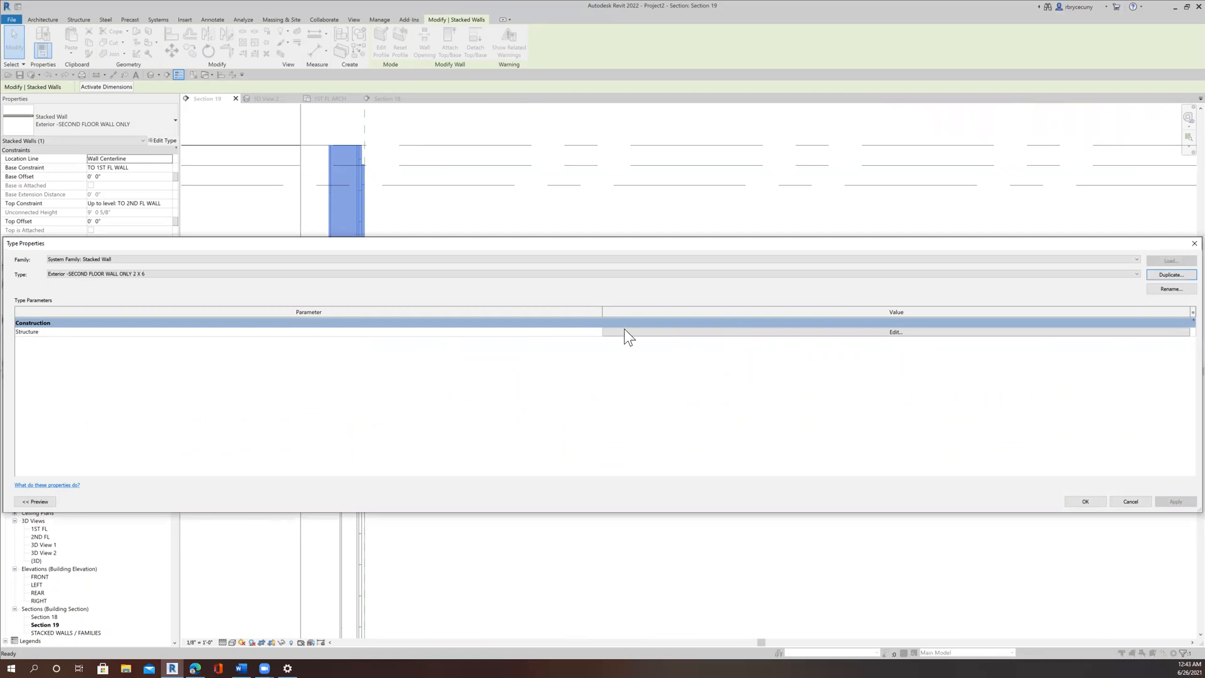
Change the third wall in the new type's stacked assembly to SECOND FLOOR WALL and apply the type
left_click(624, 330)
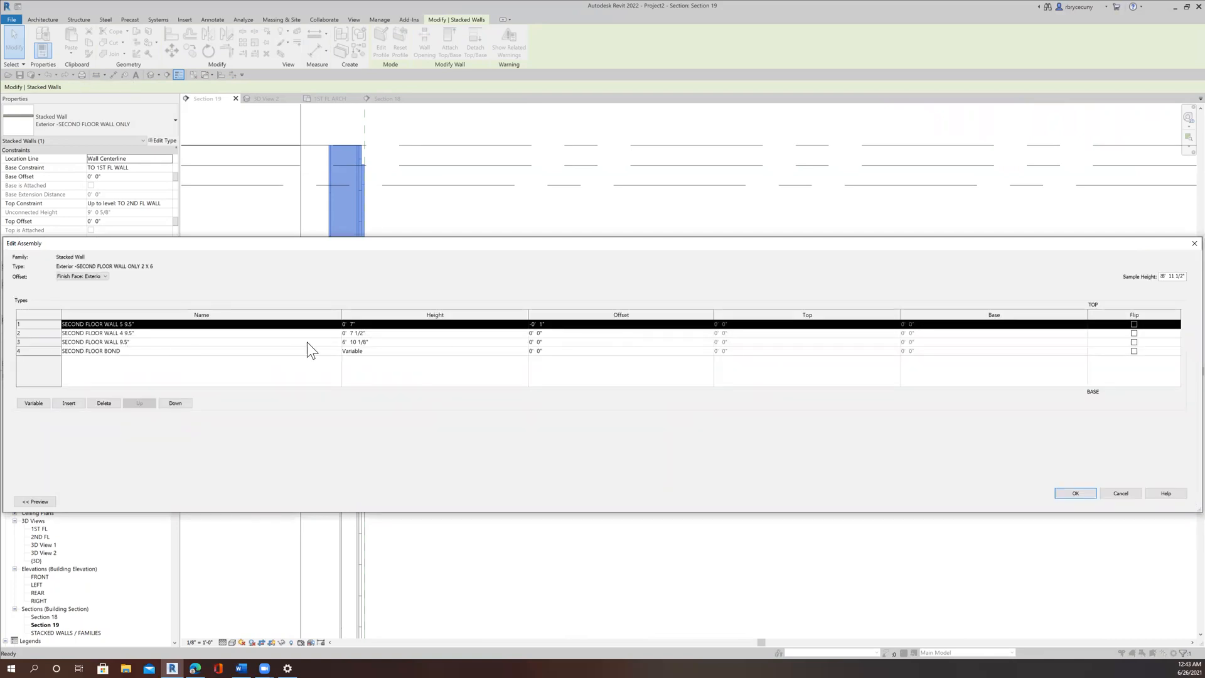
left_click(338, 342)
left_click(338, 341)
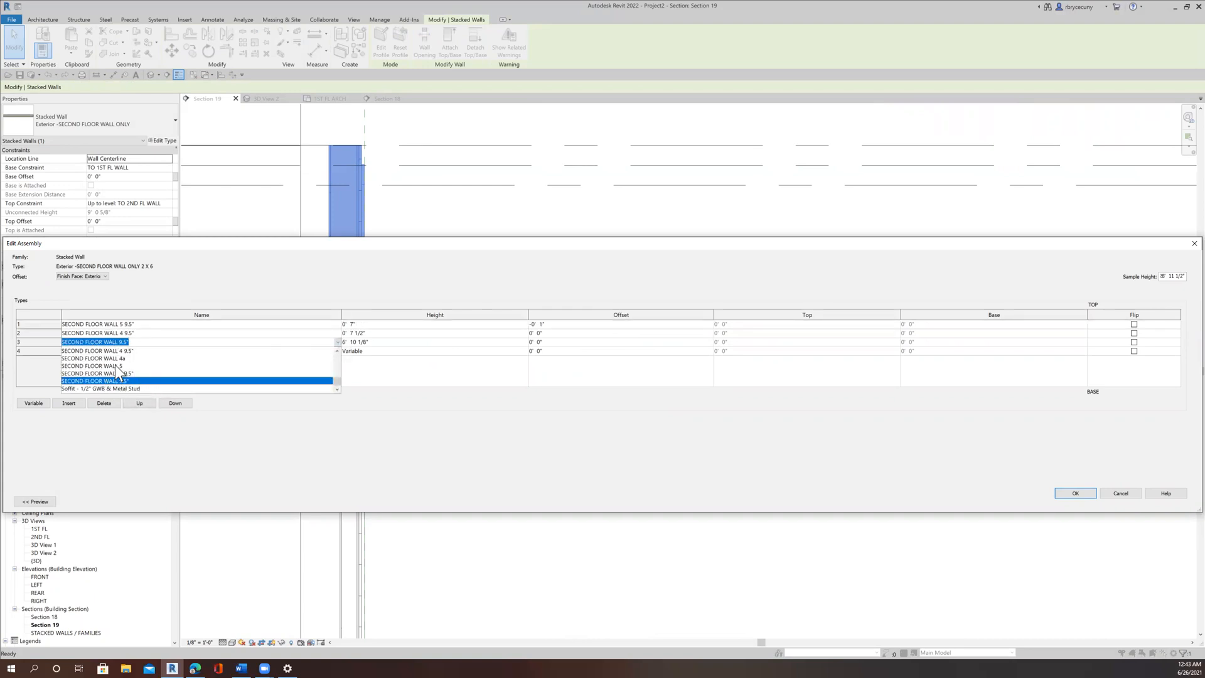
scroll(115, 364, "up", 1)
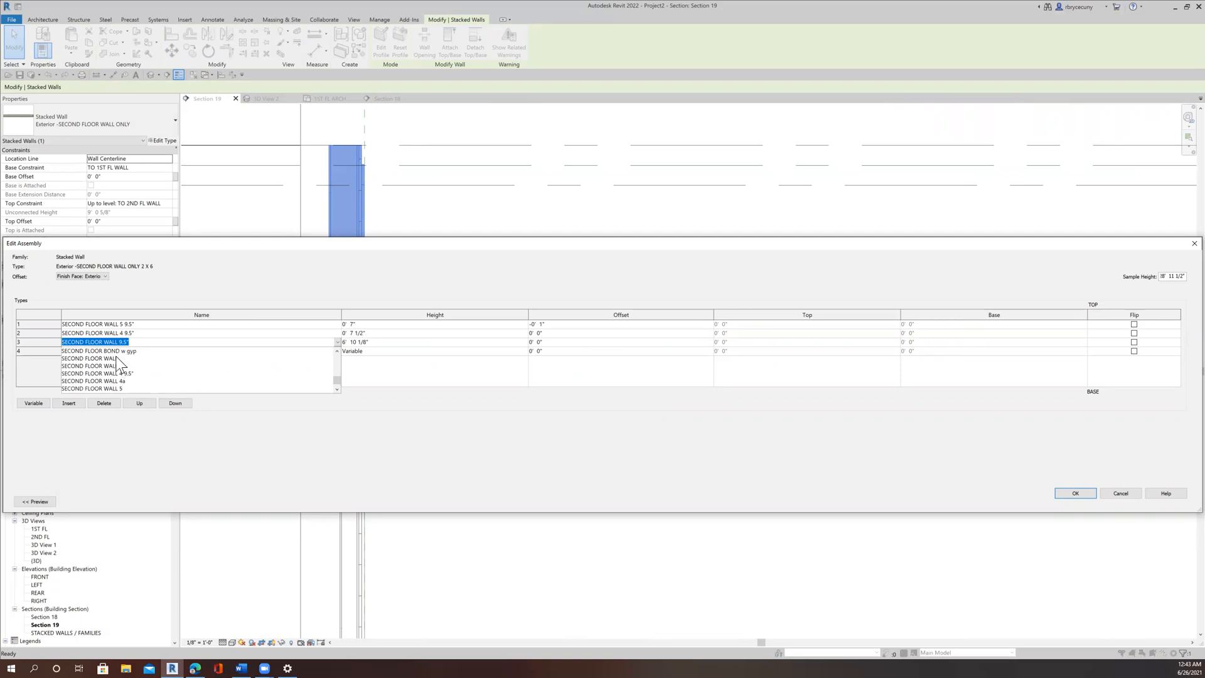
left_click(116, 359)
left_click(1074, 494)
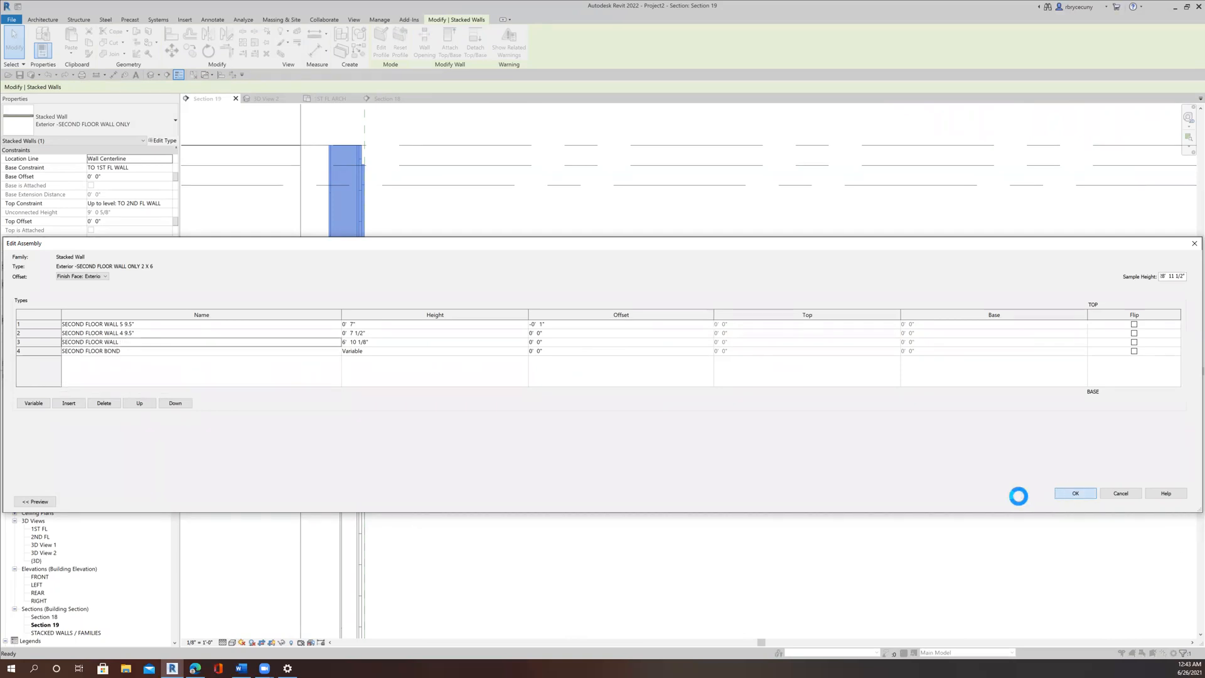
left_click(1092, 502)
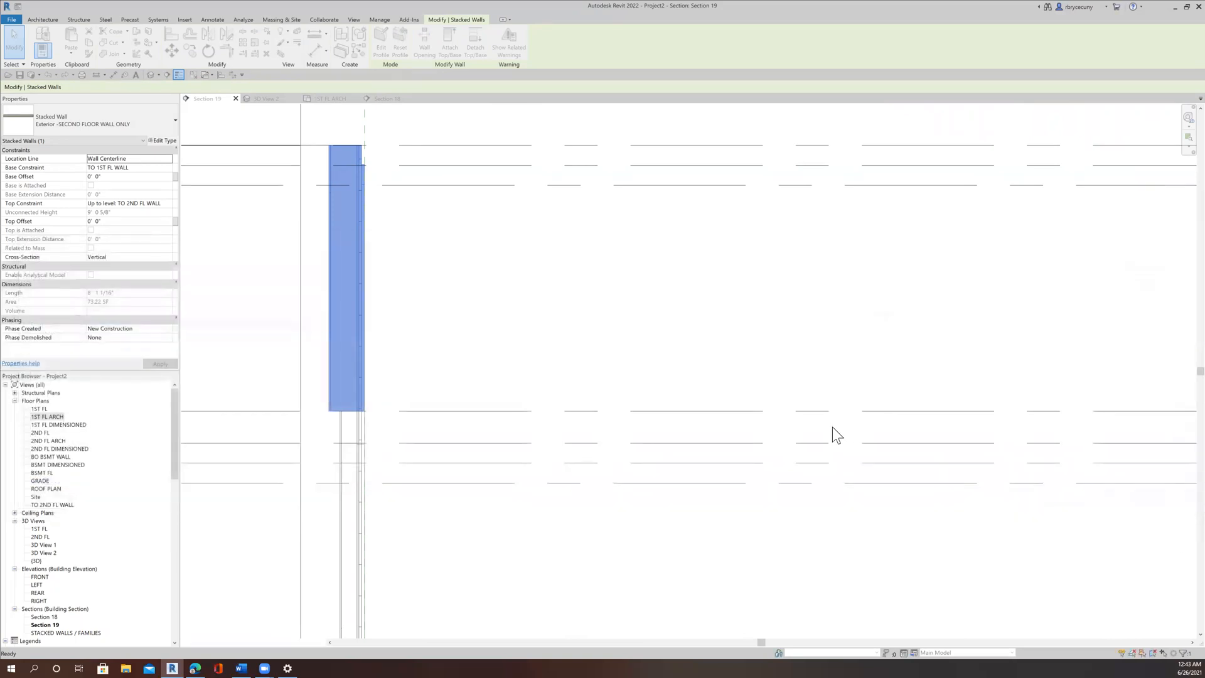
Reopen the 2 X 6 stacked wall type's assembly and change its second wall to SECOND FLOOR WALL 4
scroll(363, 162, "up", 3)
scroll(361, 171, "down", 1)
scroll(363, 170, "down", 1)
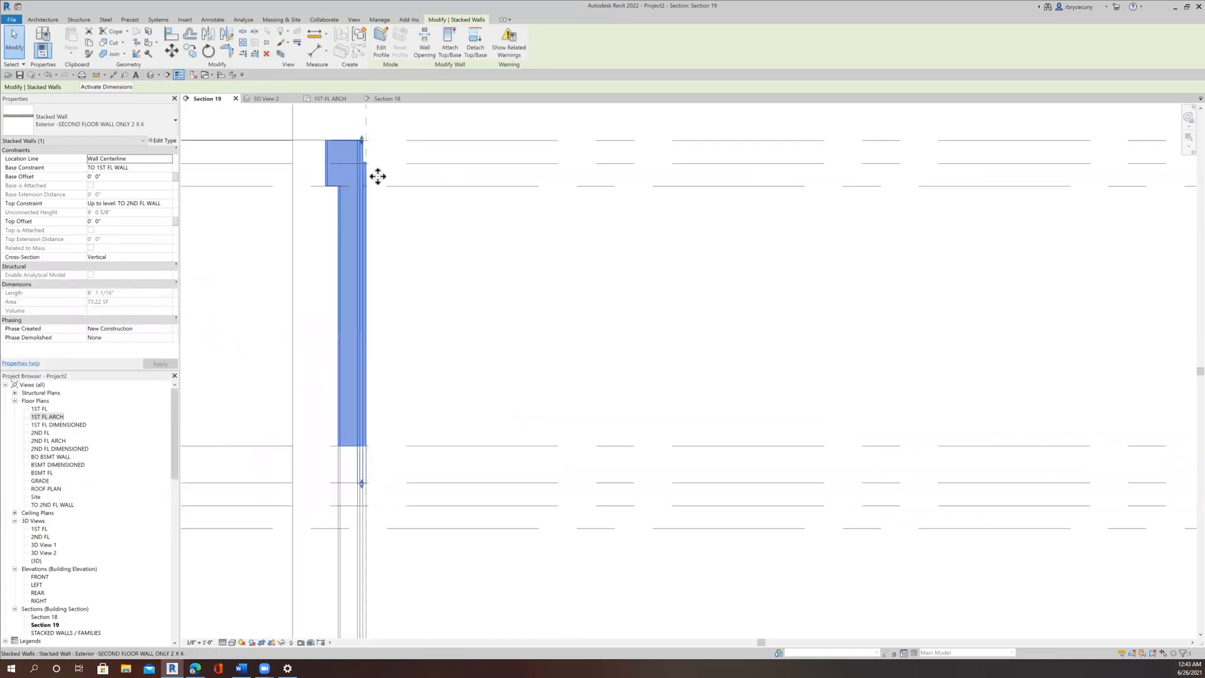
left_click(160, 142)
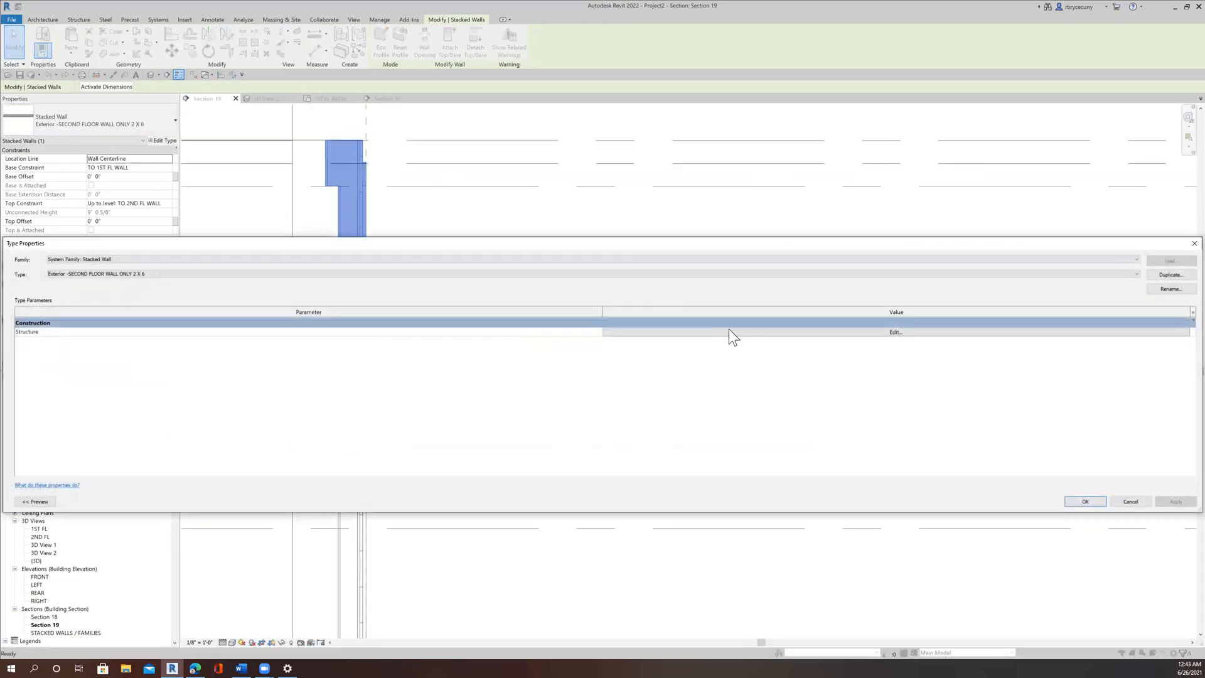
left_click(700, 332)
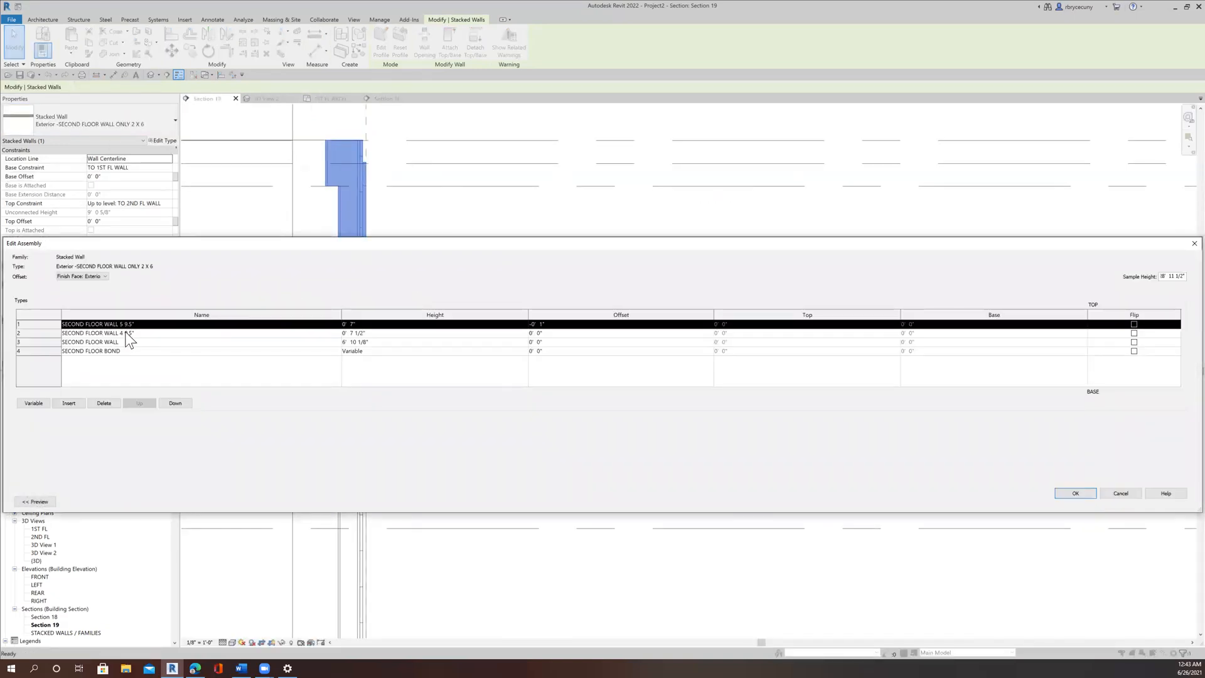
left_click(296, 333)
left_click(337, 333)
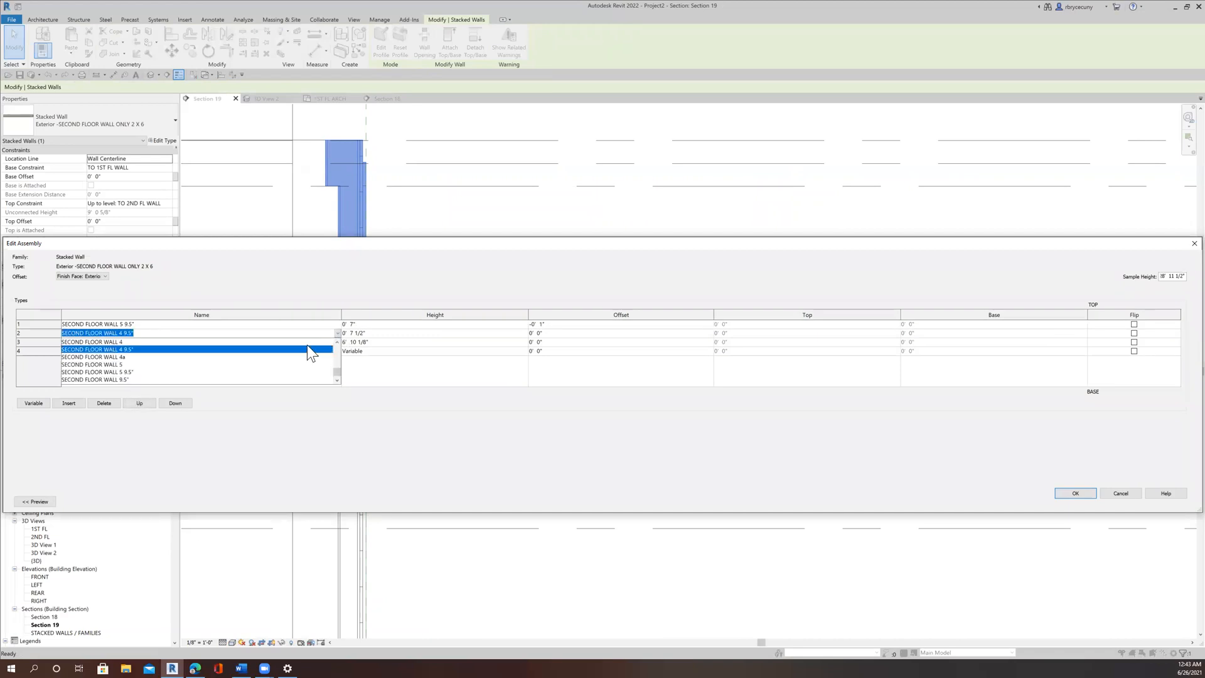
left_click(138, 350)
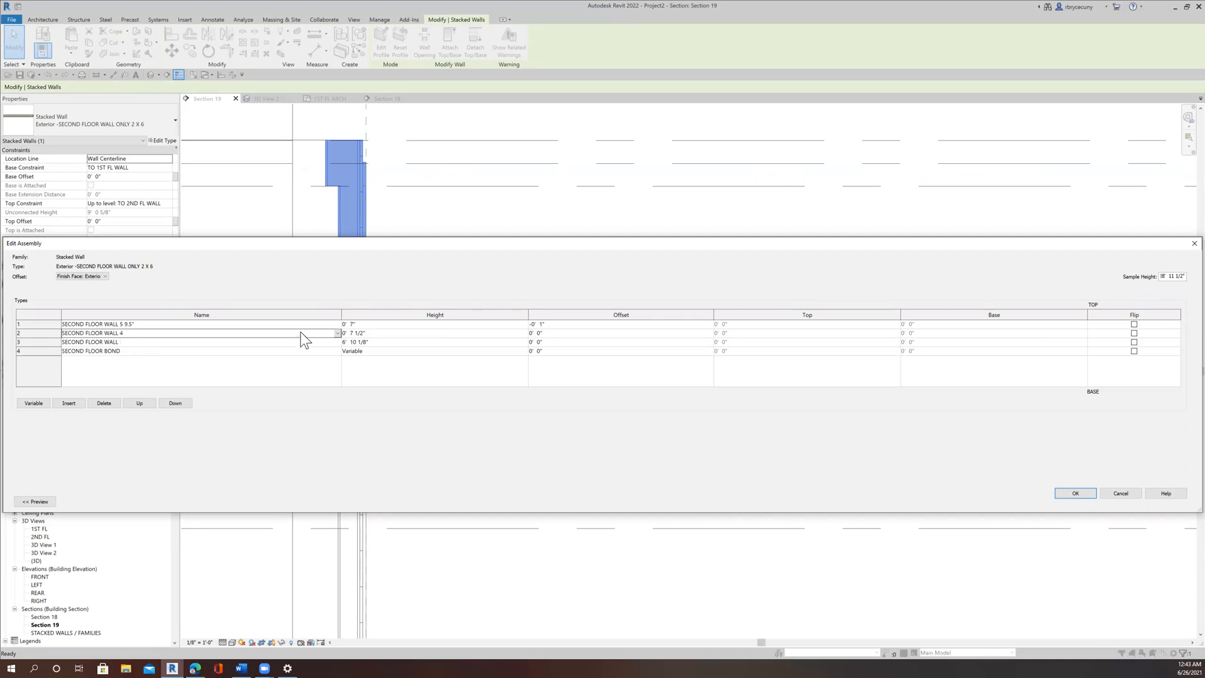
Change the top wall of the stacked assembly to SECOND FLOOR WALL 5 and accept the type changes
left_click(338, 325)
left_click(338, 324)
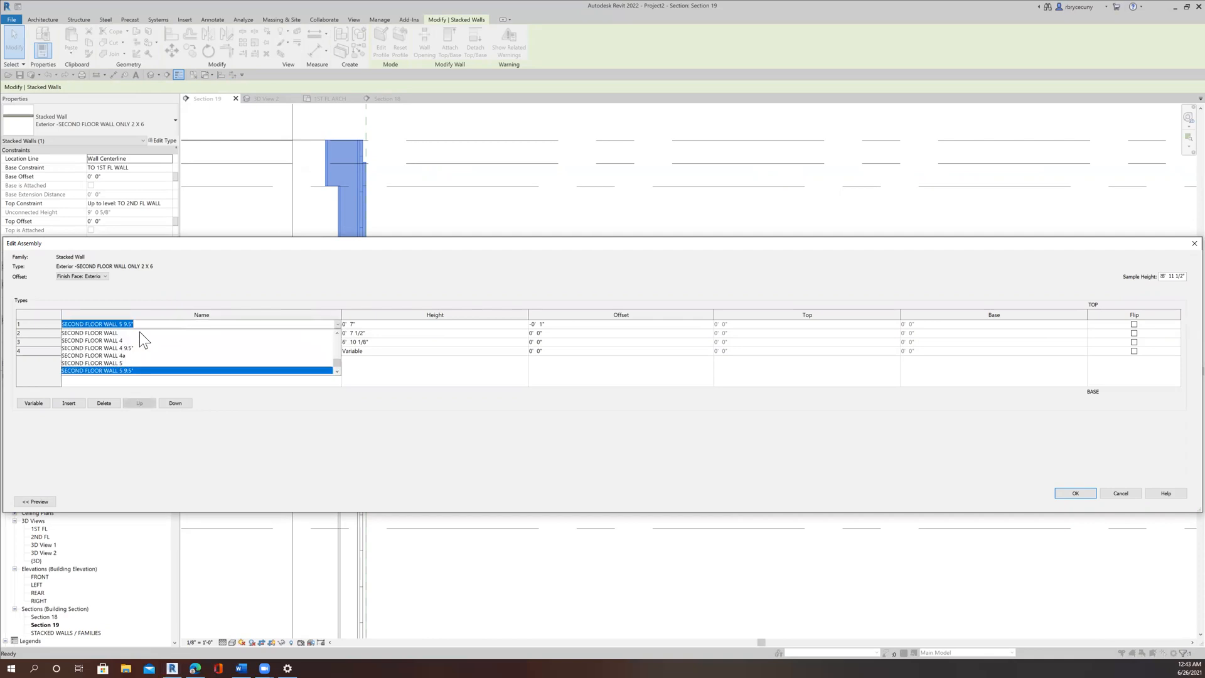
left_click(123, 363)
left_click(1069, 495)
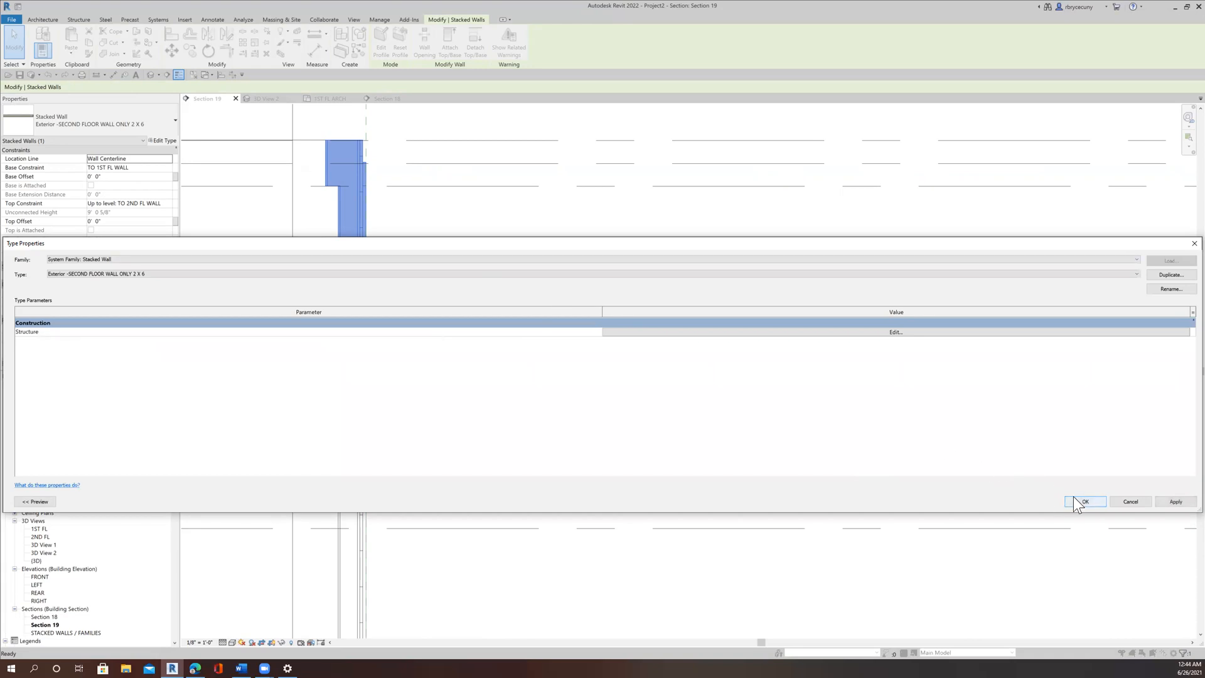
left_click(1084, 501)
Check the modified upper wall in the section and switch to 3D View 2 to inspect the room's corner
scroll(448, 194, "up", 3)
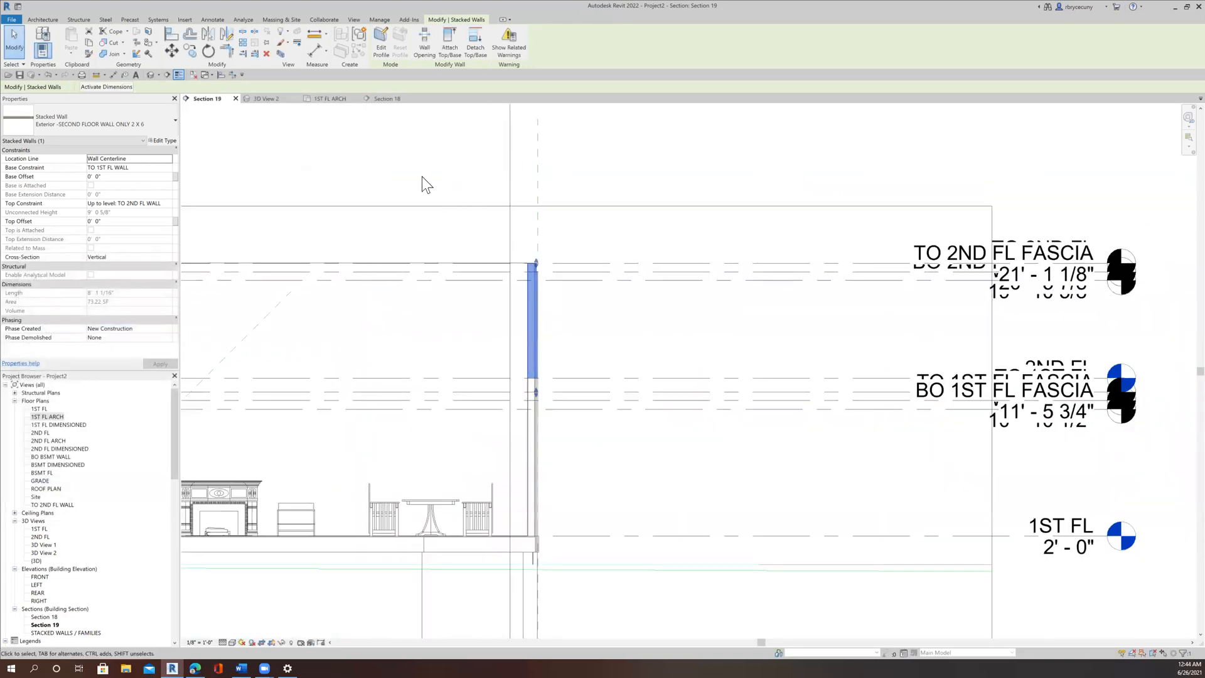
scroll(448, 194, "down", 2)
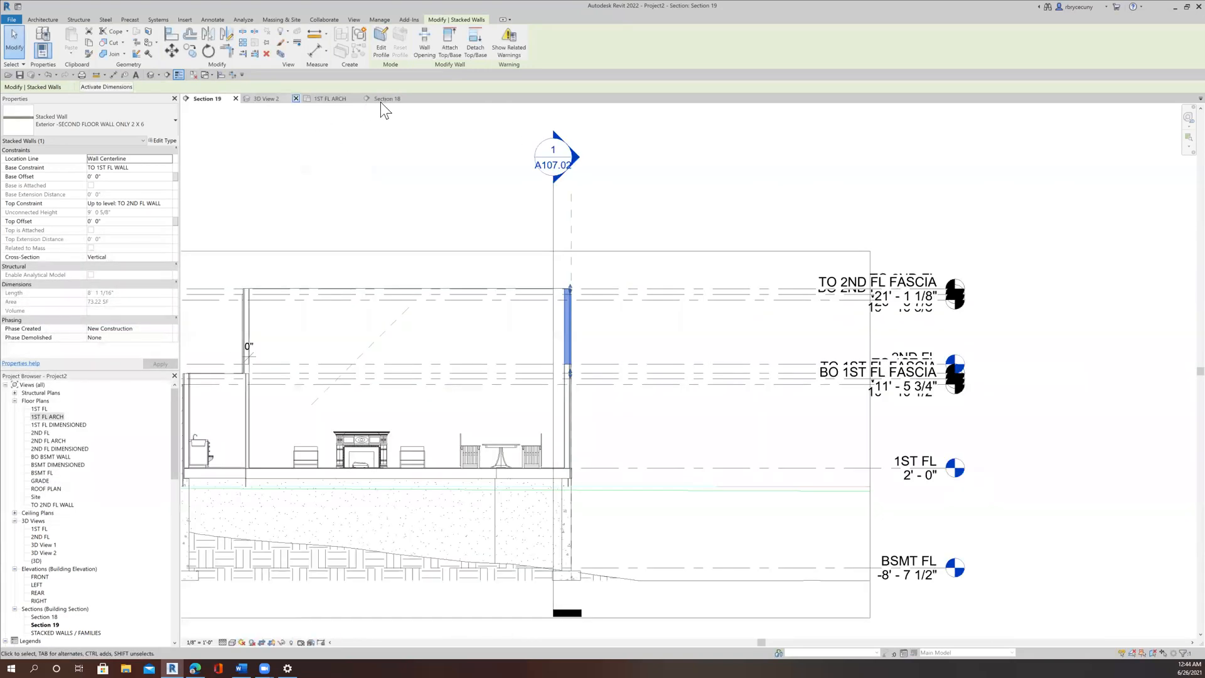
left_click(276, 99)
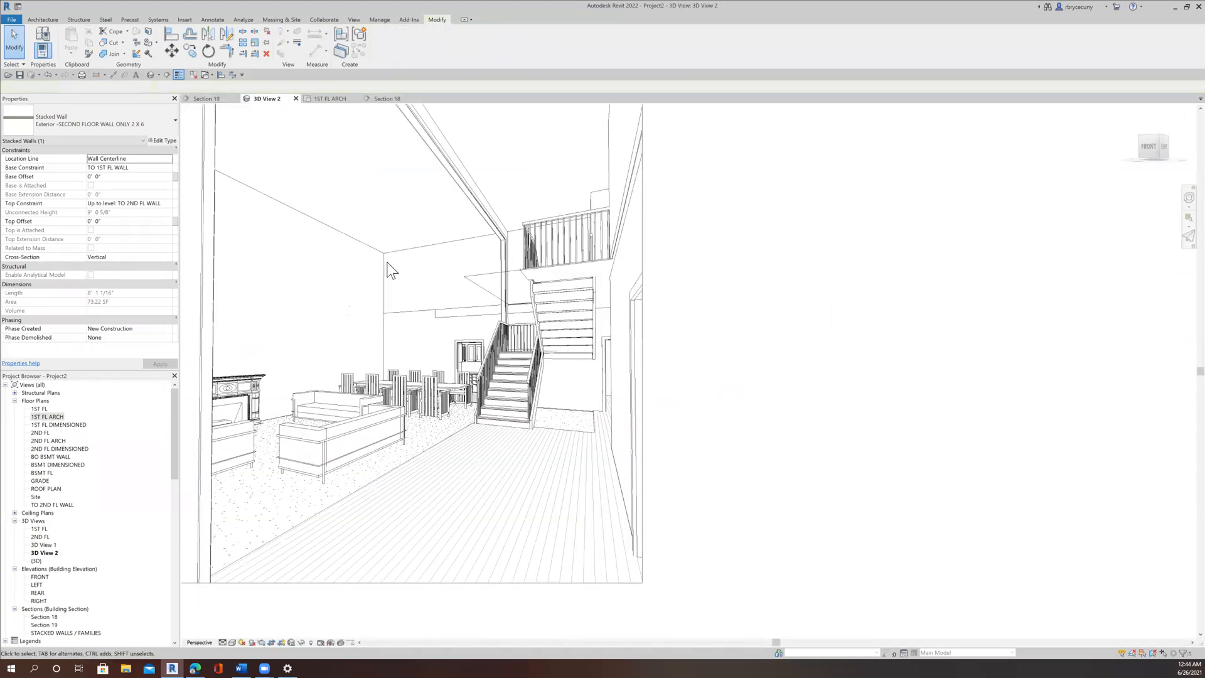
Temporarily hide the room separation line category in 3D View 2 and examine the wall bands behind the stair
key("Escape")
scroll(401, 282, "up", 3)
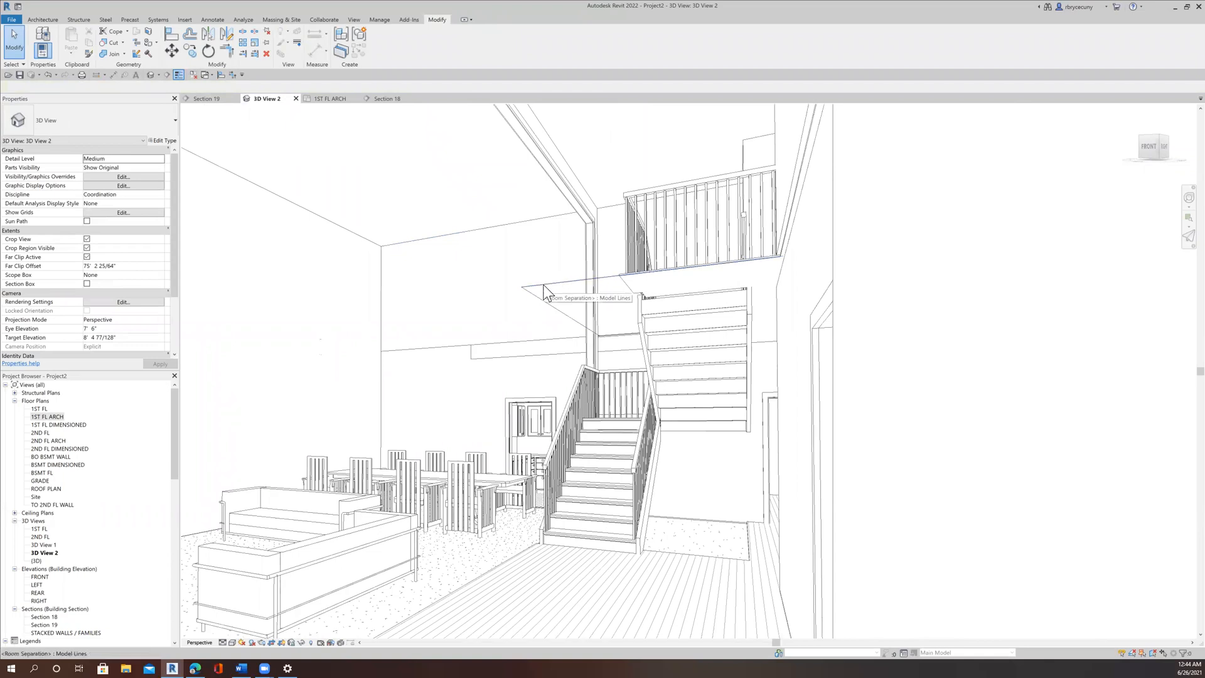
left_click(543, 290)
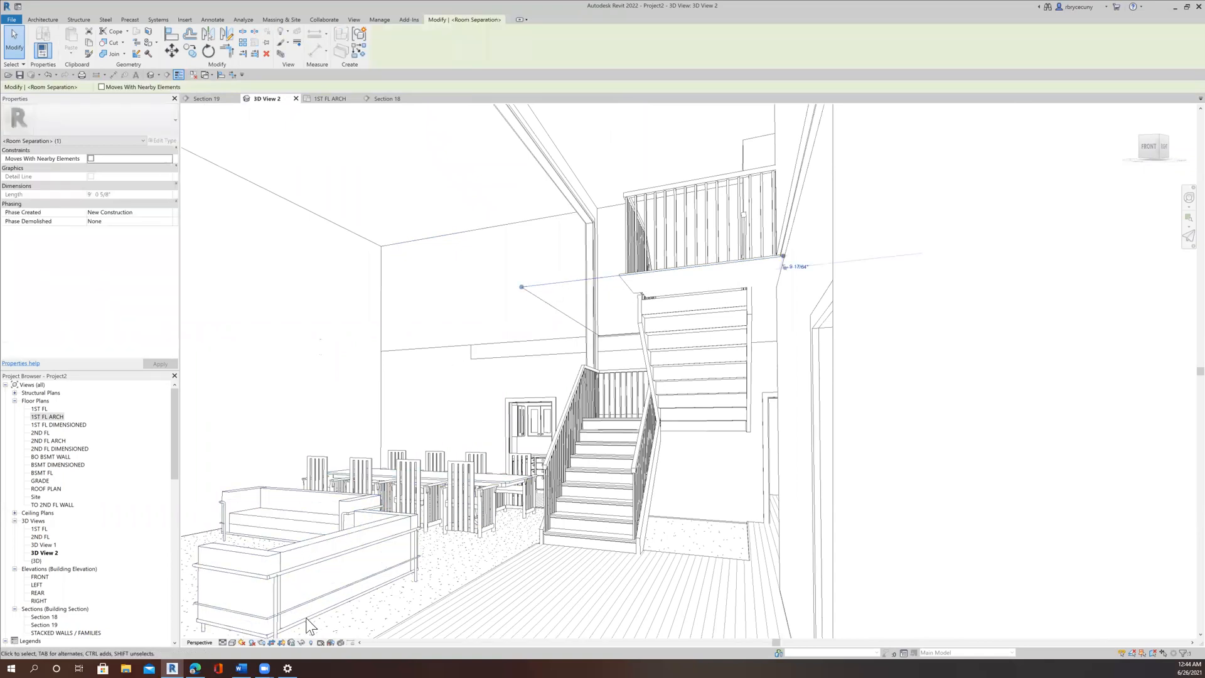
left_click(300, 642)
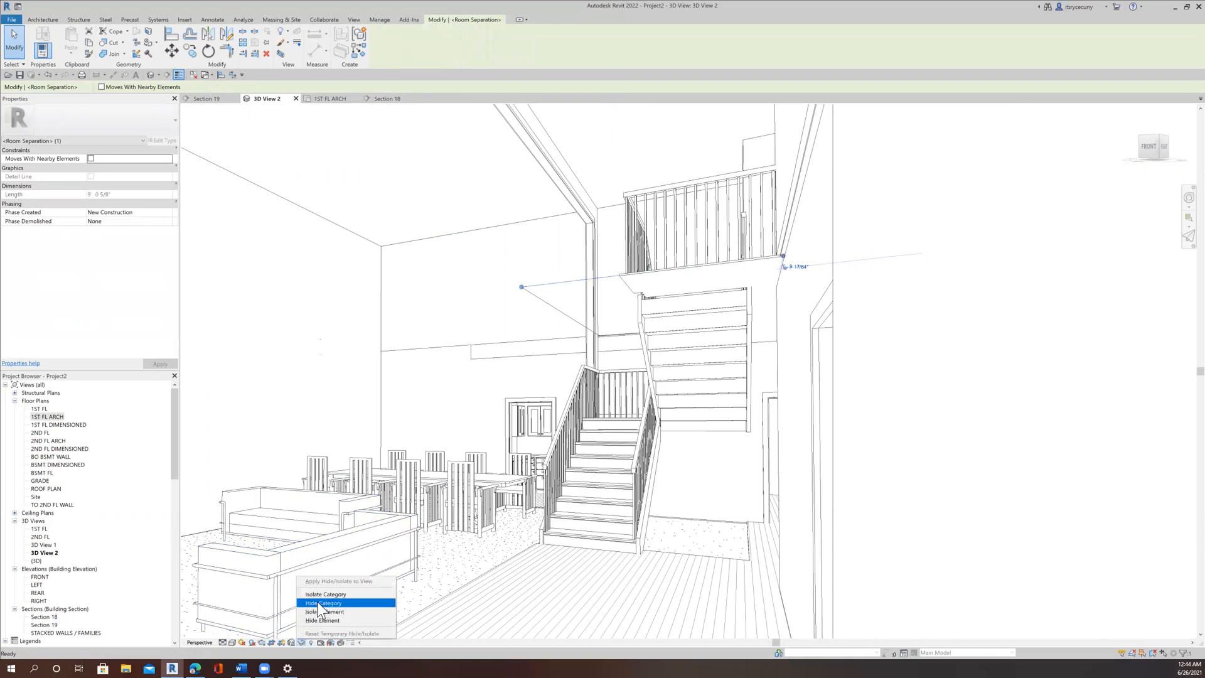
left_click(318, 602)
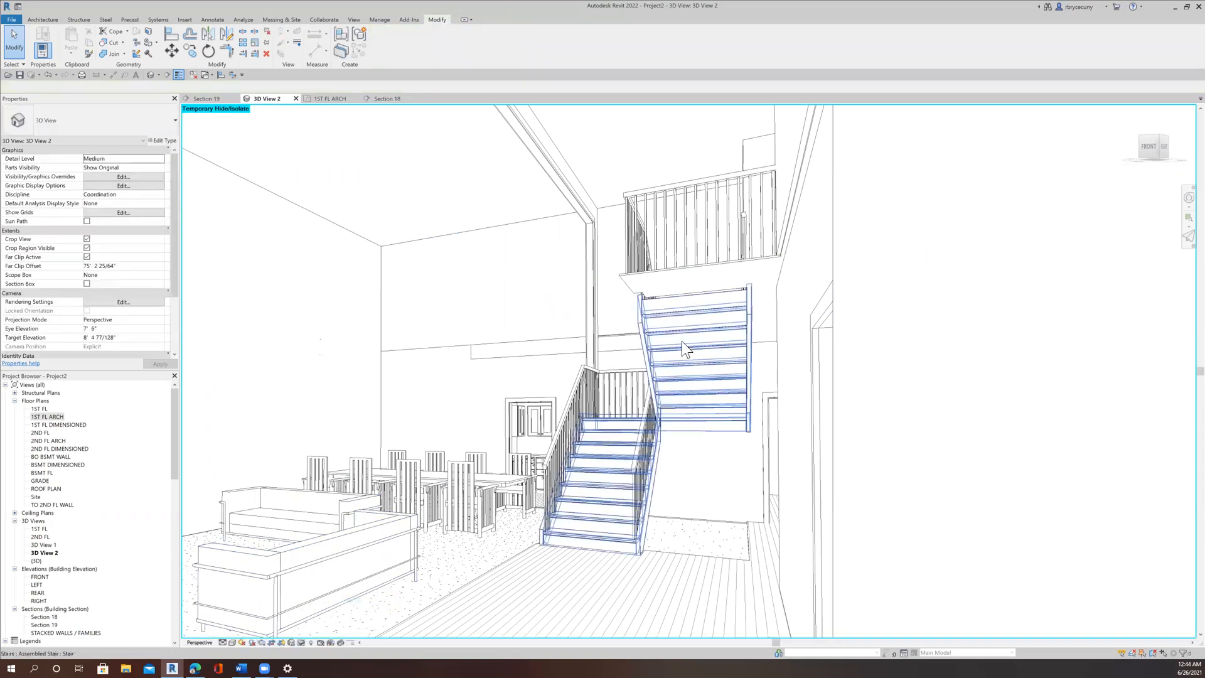
scroll(618, 339, "up", 5)
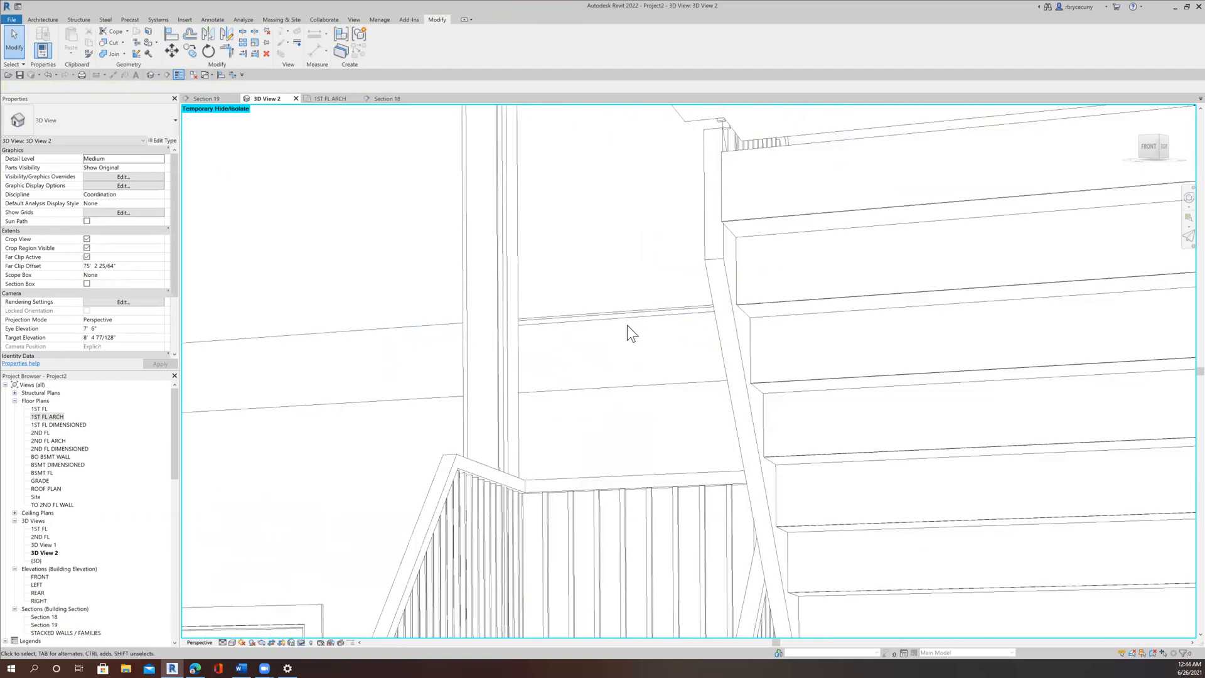
scroll(618, 327, "down", 6)
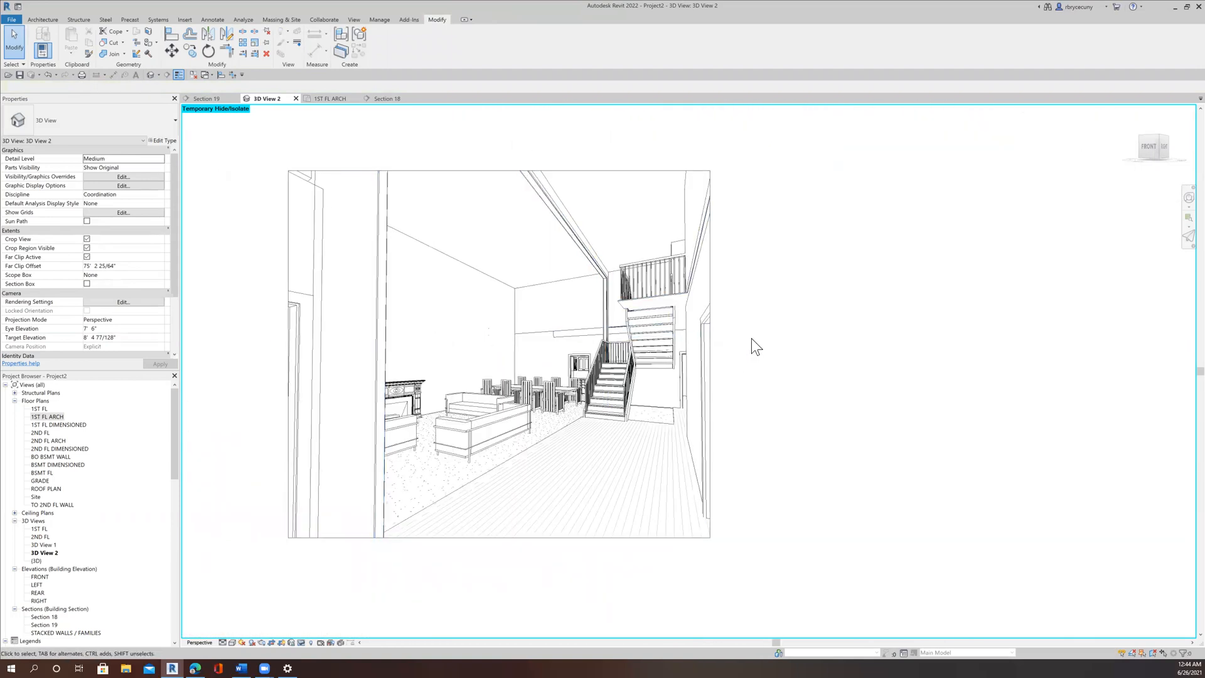
scroll(709, 317, "up", 4)
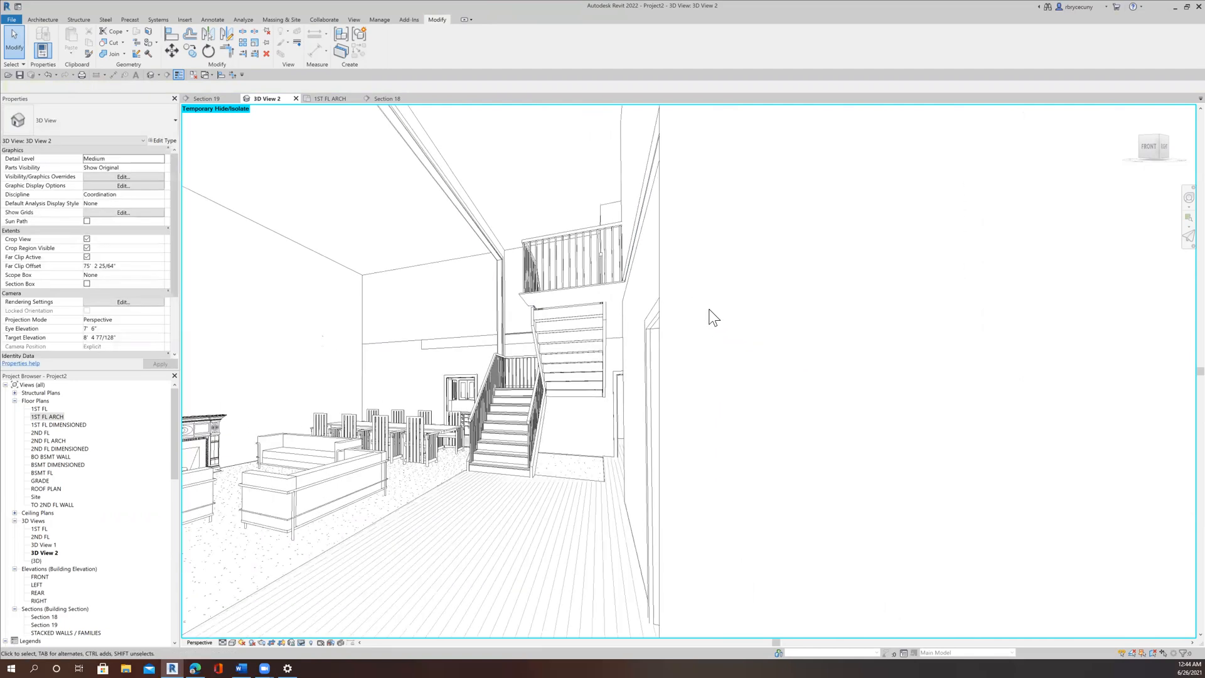
scroll(737, 328, "down", 4)
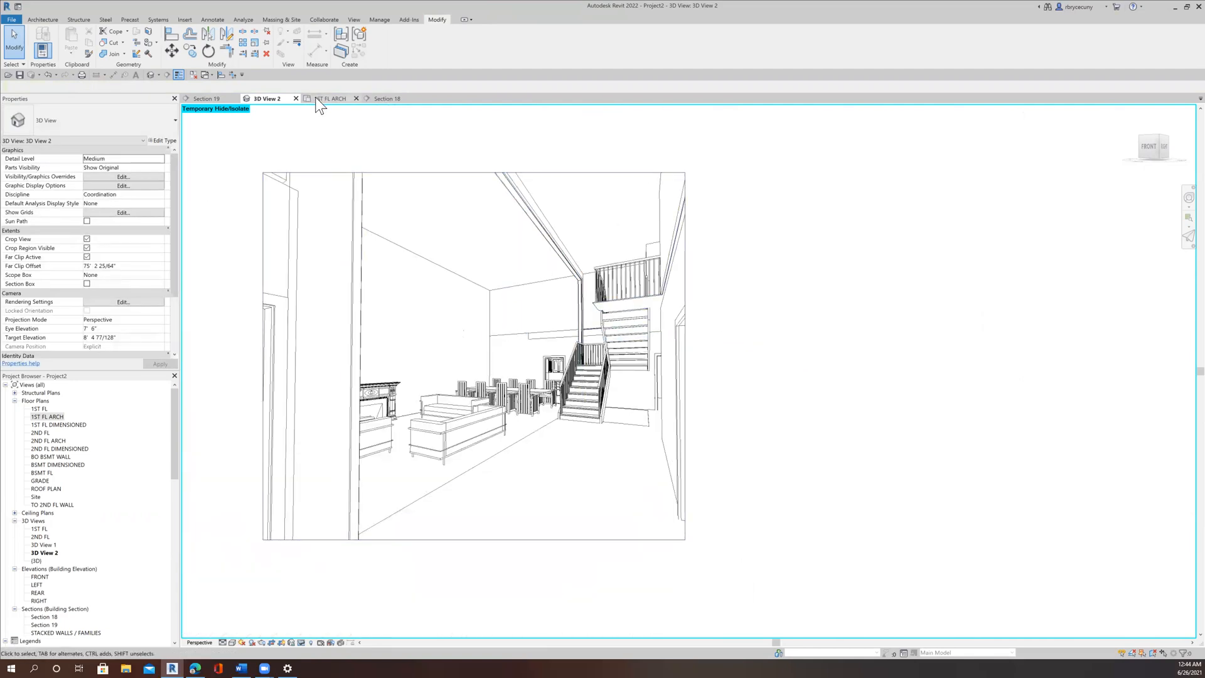
Switch to the 1ST FL ARCH plan and open Section 19 from the section line running through the stair
left_click(331, 99)
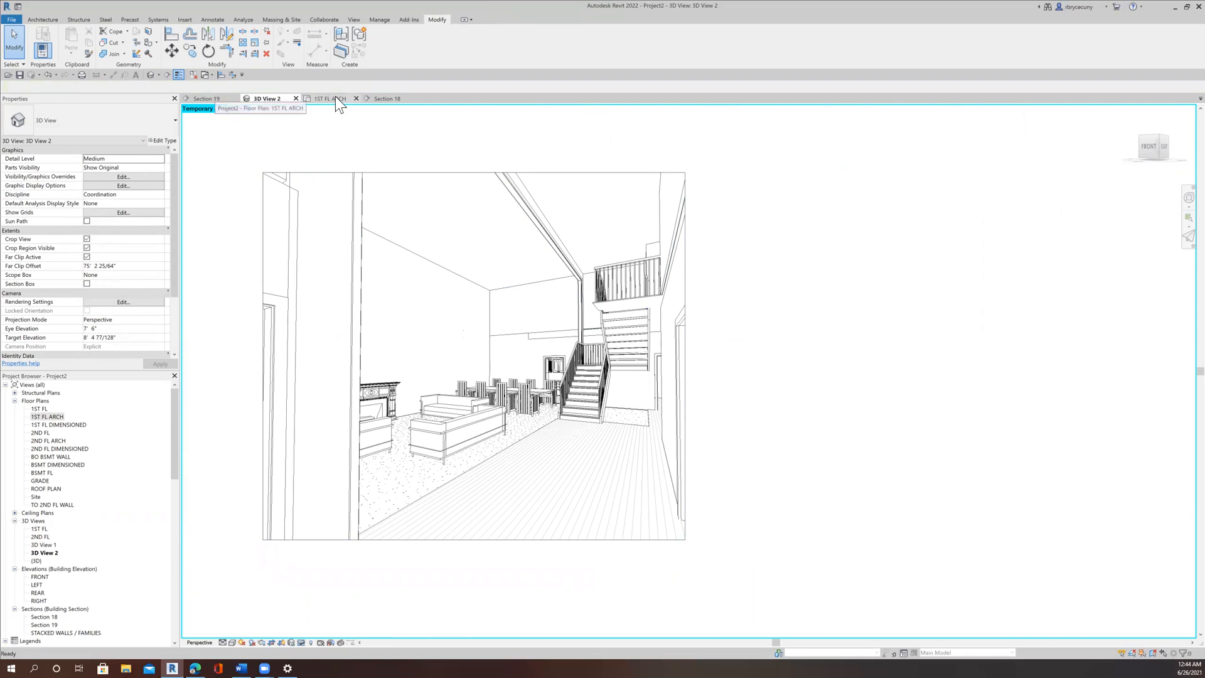
left_click_drag(431, 228, 474, 231)
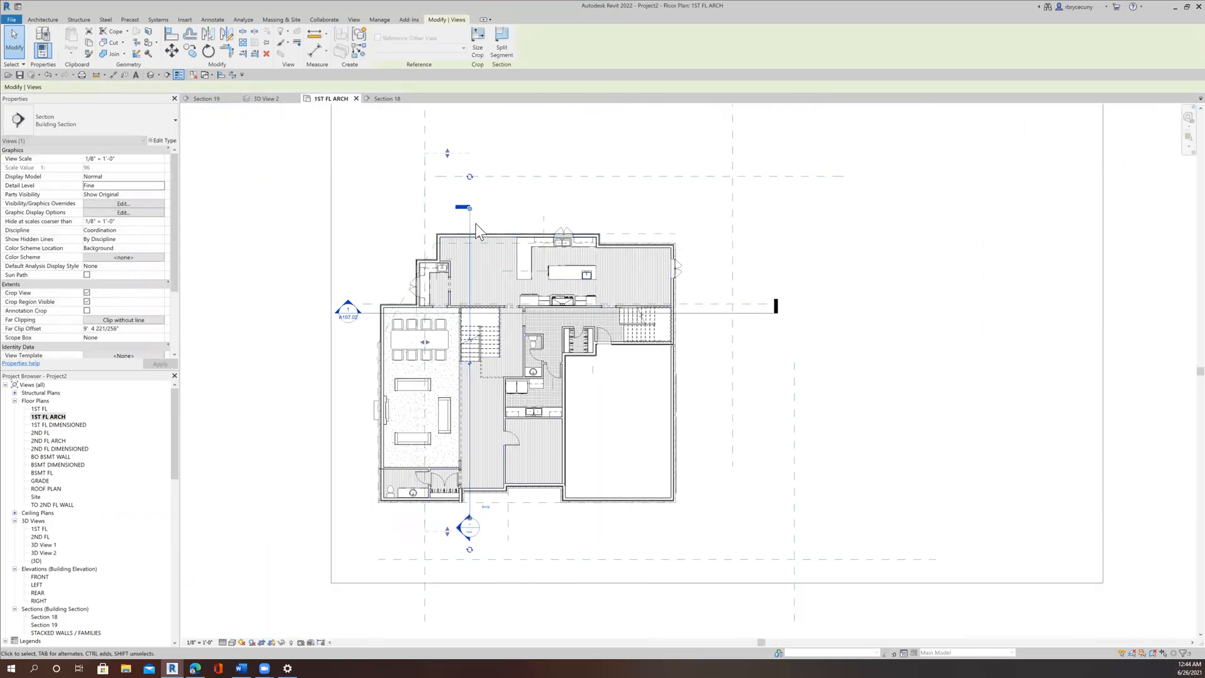
right_click(475, 227)
left_click(495, 269)
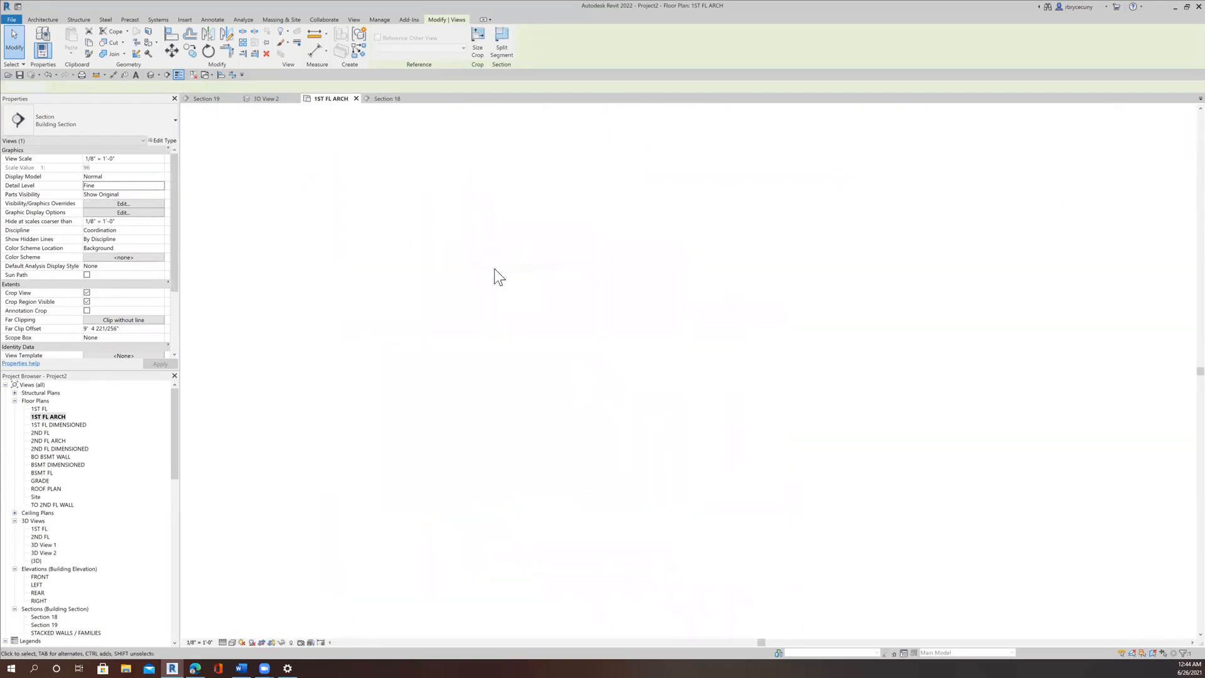
scroll(553, 364, "up", 4)
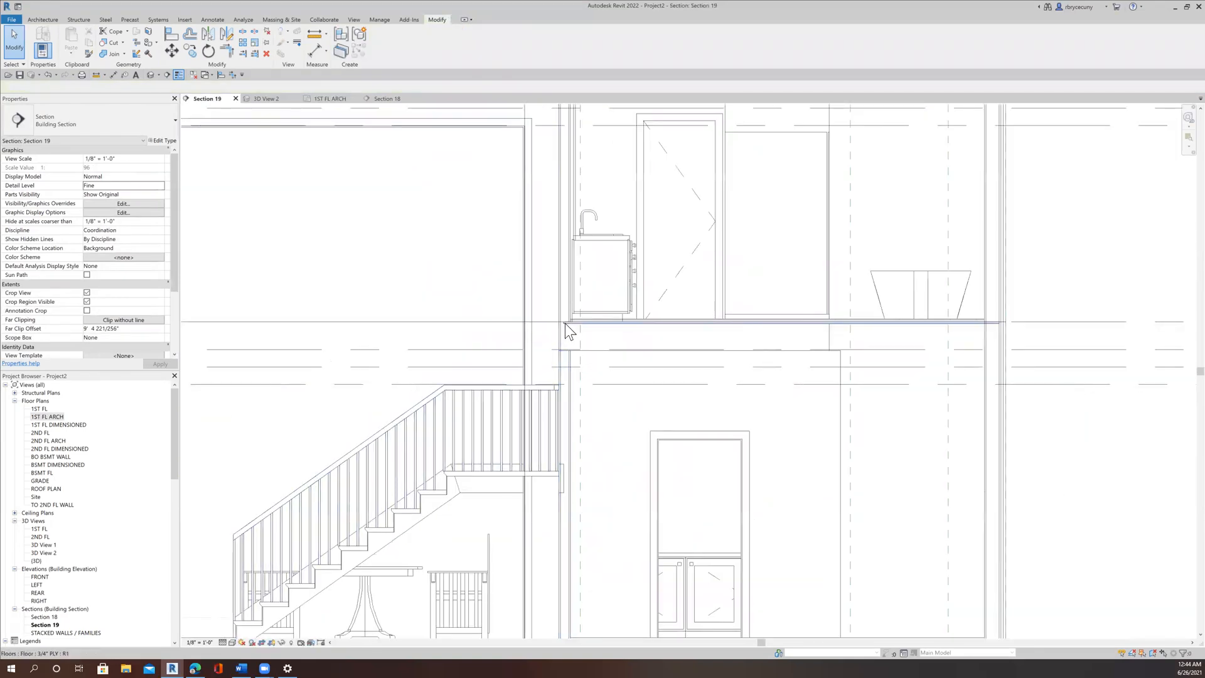
Examine the upper and lower Interior - 2X4 walls and the gap between them at the second-floor edge
left_click(560, 300)
scroll(562, 314, "up", 2)
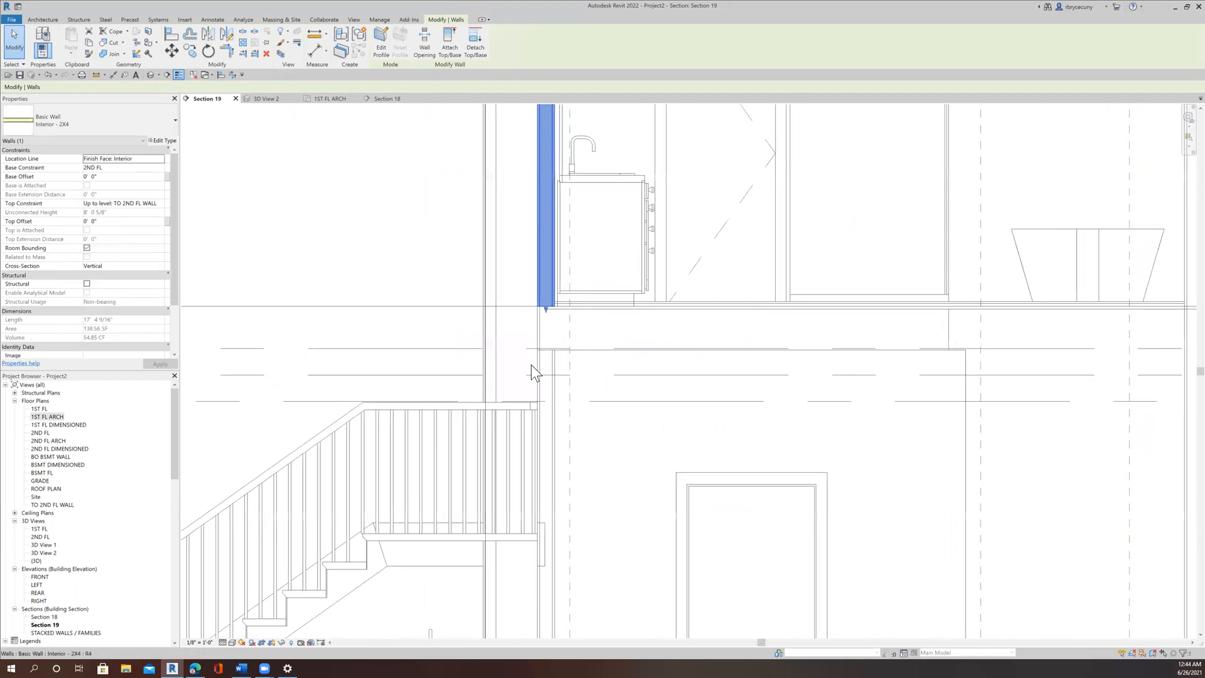
left_click(539, 378)
scroll(533, 314, "up", 3)
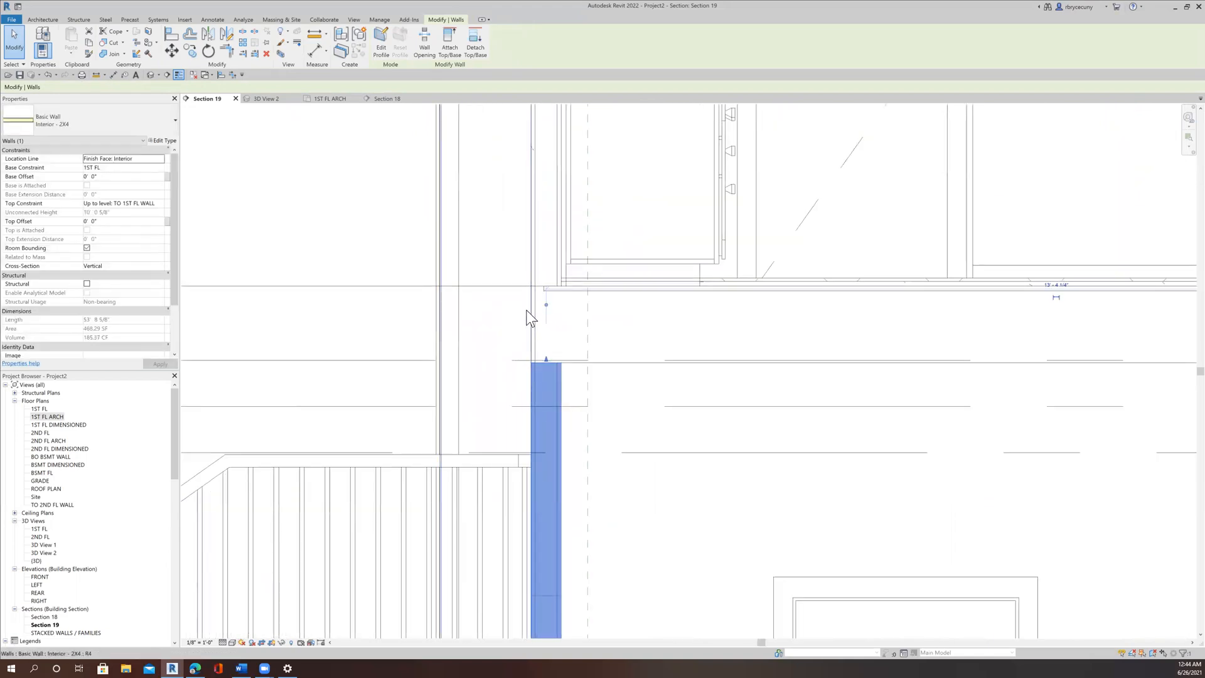
scroll(529, 311, "down", 2)
scroll(546, 301, "up", 4)
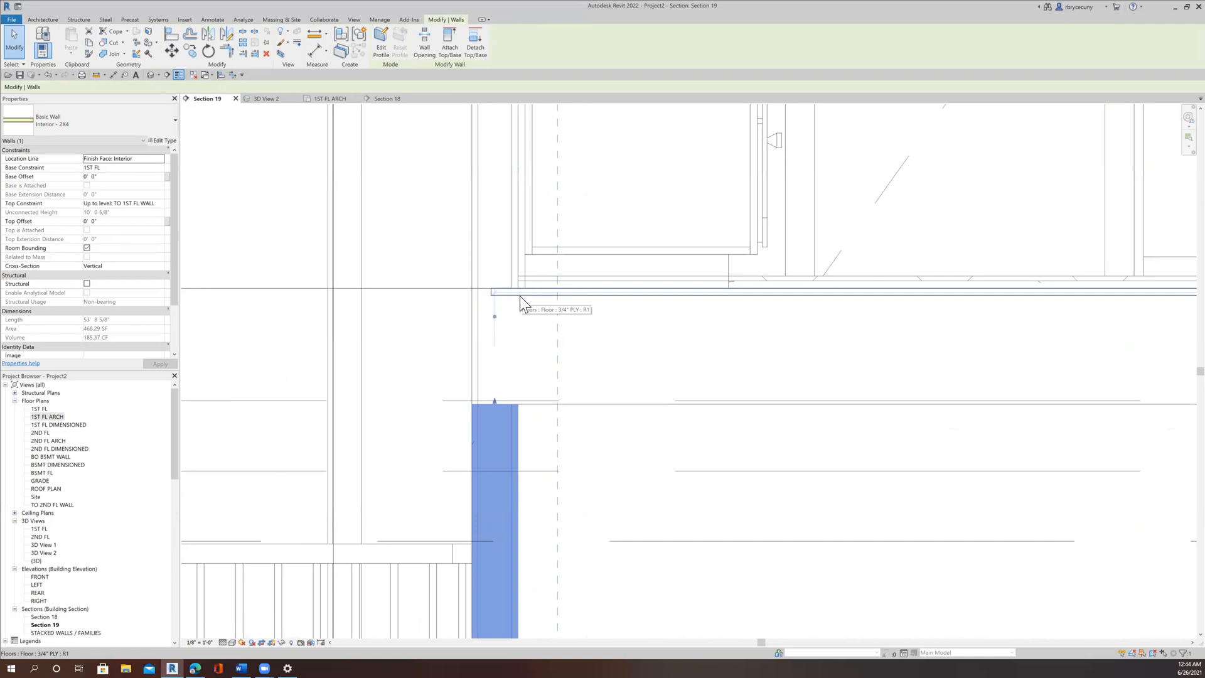
Create a new in-place model in the Walls category, keeping the suggested name
left_click(43, 20)
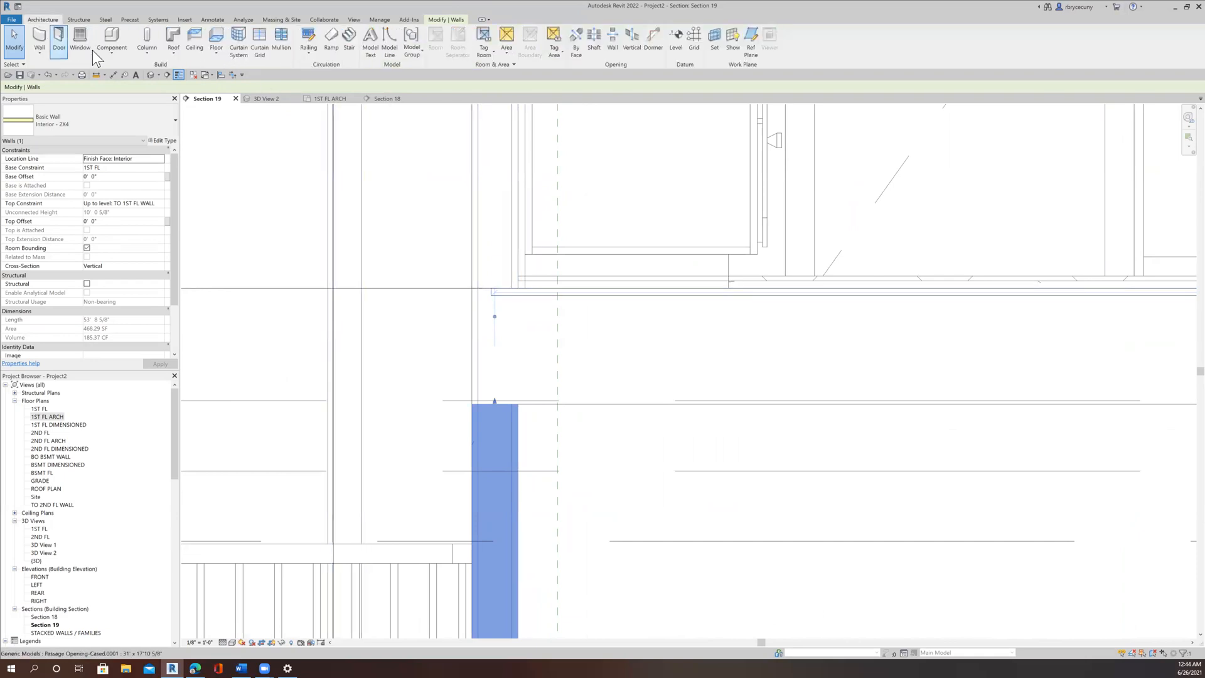
left_click(112, 54)
left_click(109, 90)
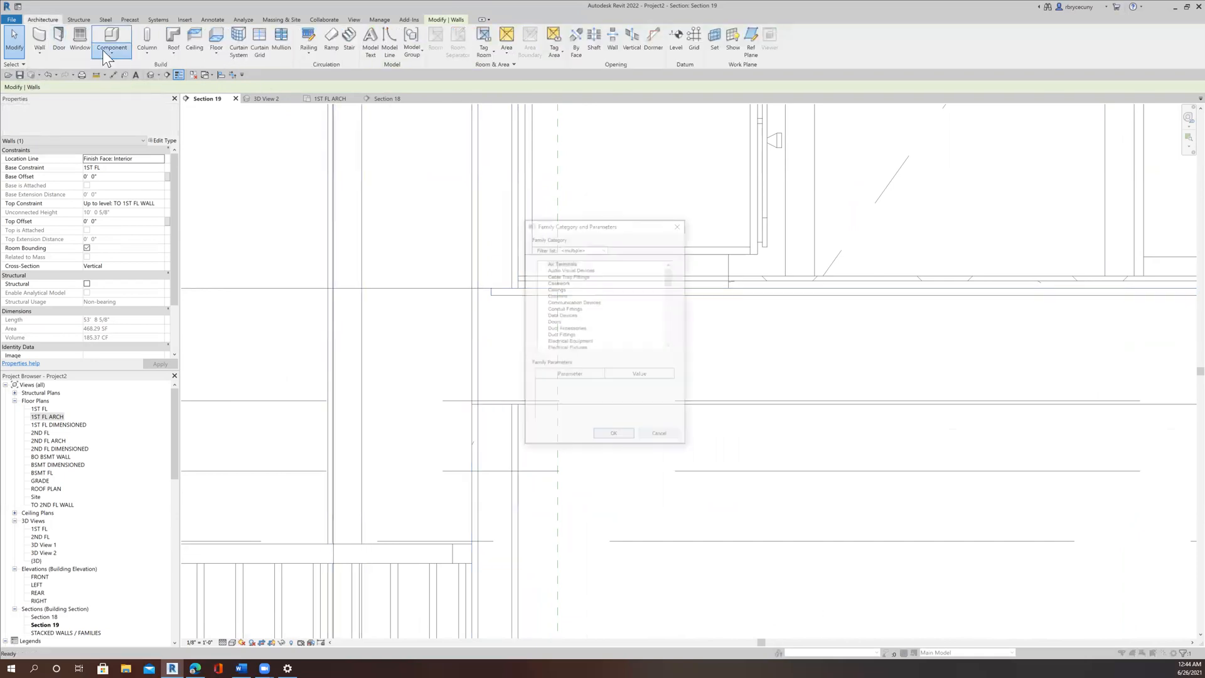
scroll(561, 333, "down", 12)
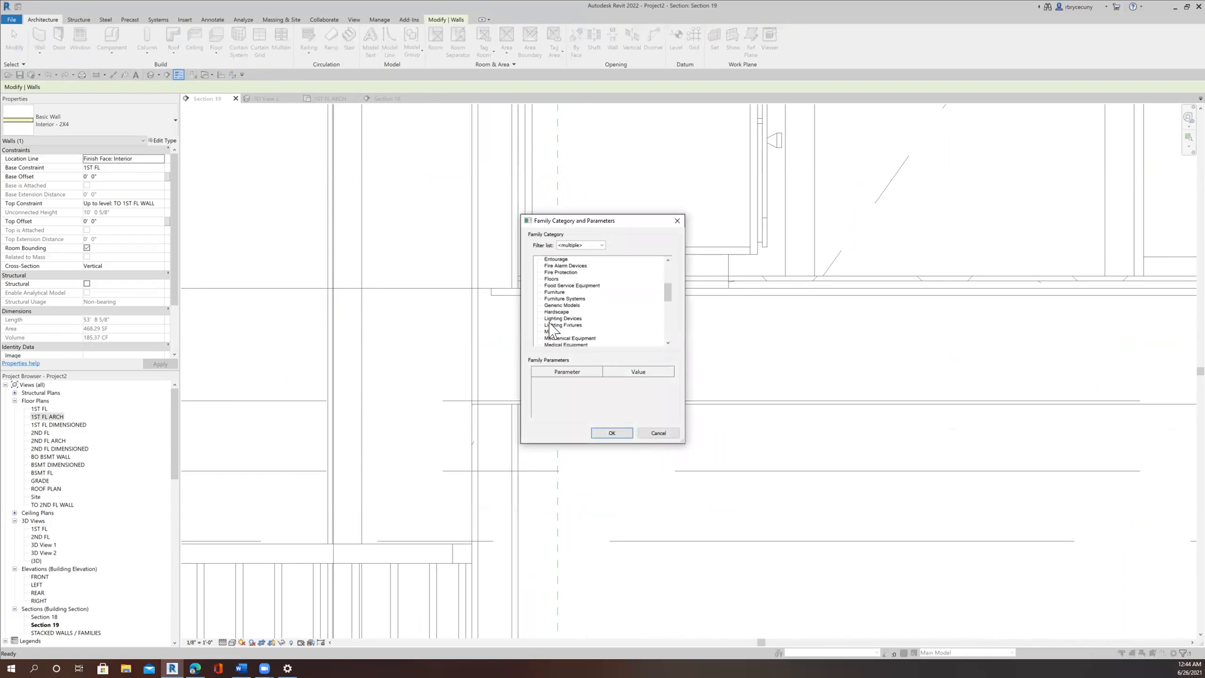
scroll(552, 338, "down", 2)
left_click(549, 331)
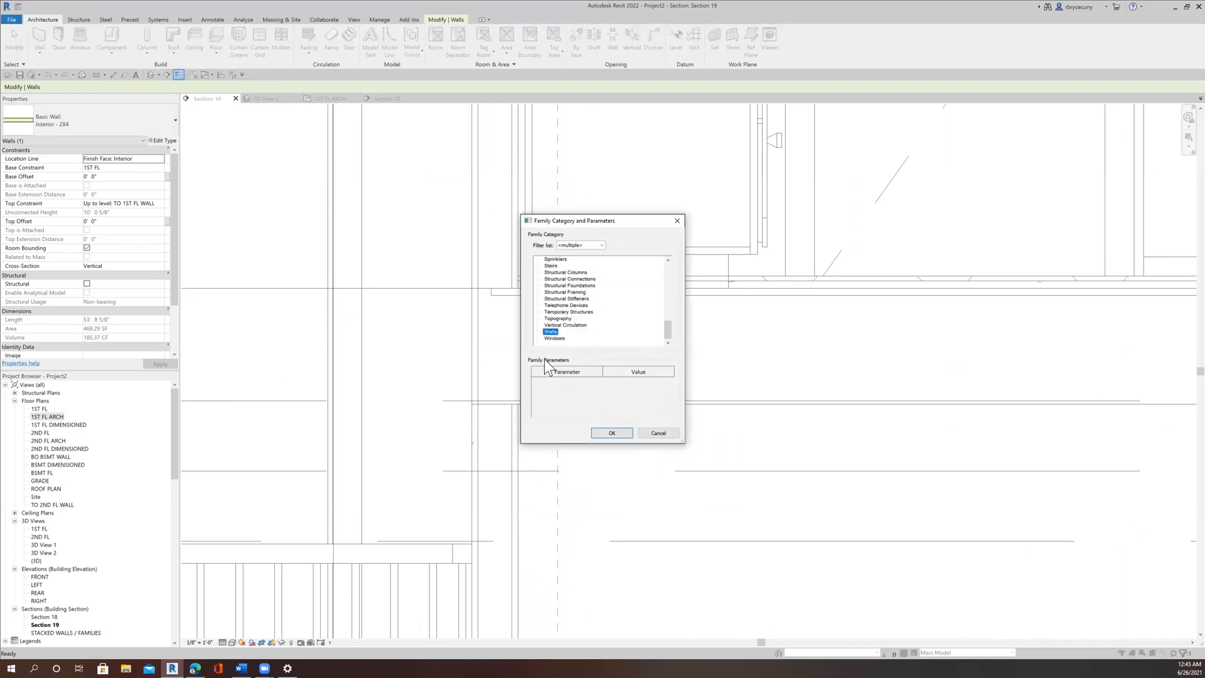
left_click(612, 433)
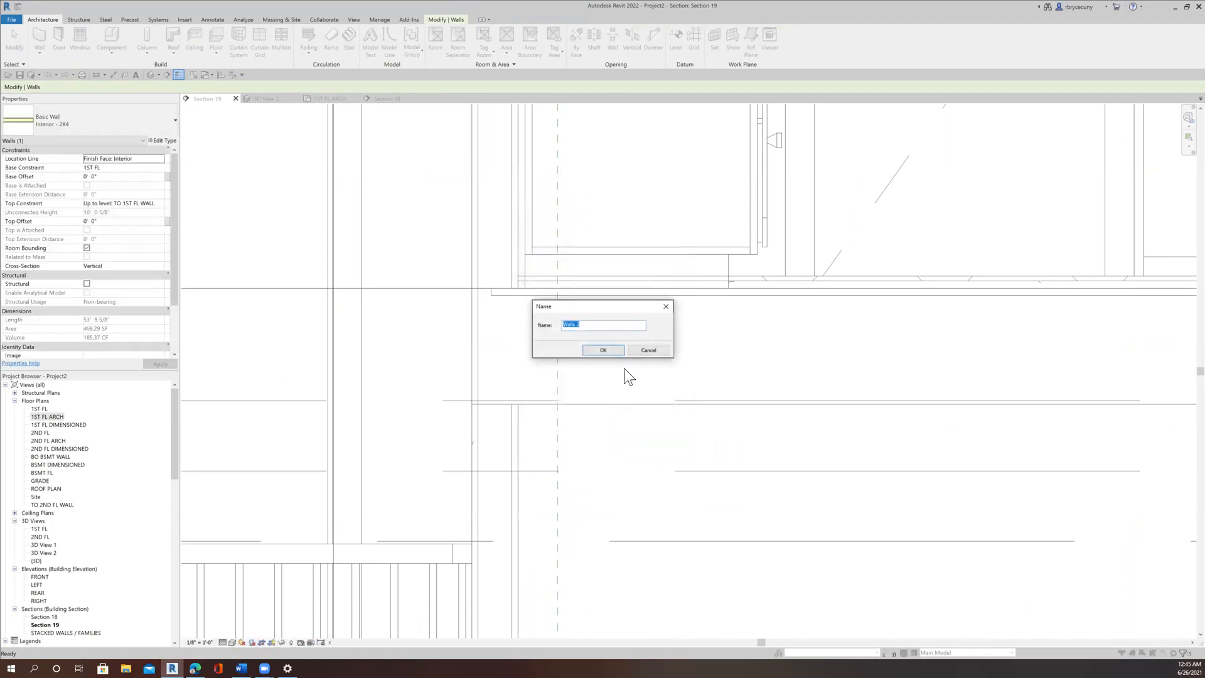
left_click(603, 349)
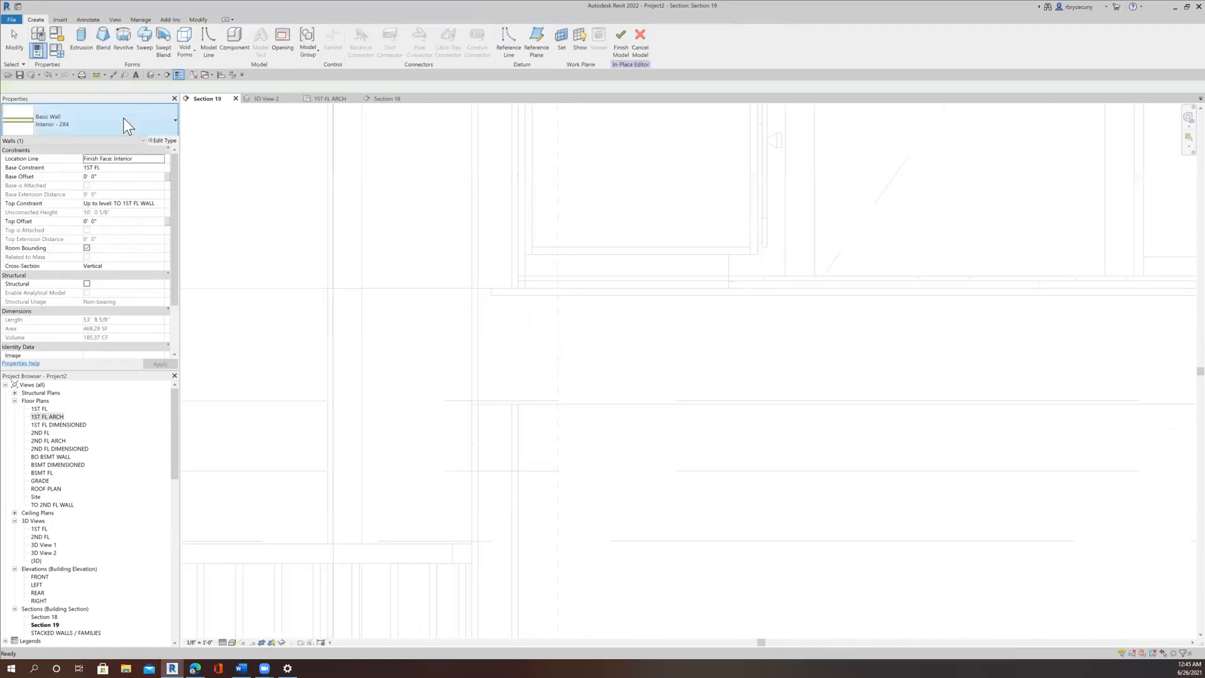
Start an extrusion and pick the Interior - 2X4 wall beyond the section as its work plane
left_click(83, 33)
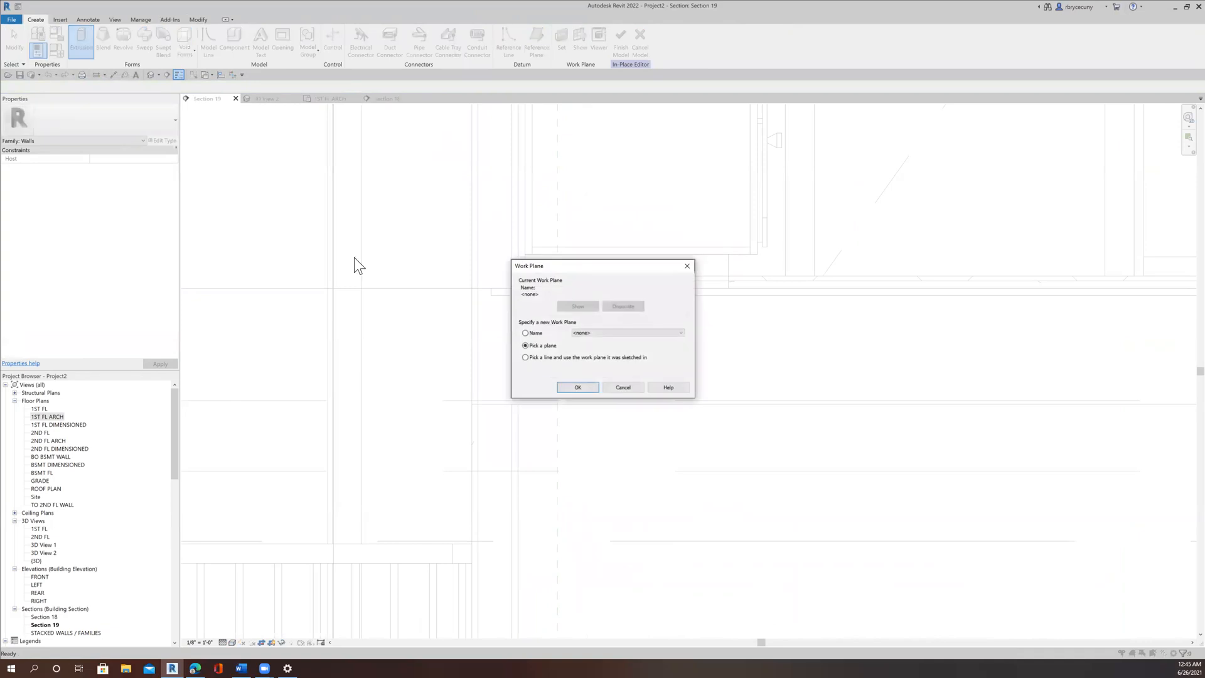
left_click(578, 387)
scroll(583, 385, "down", 4)
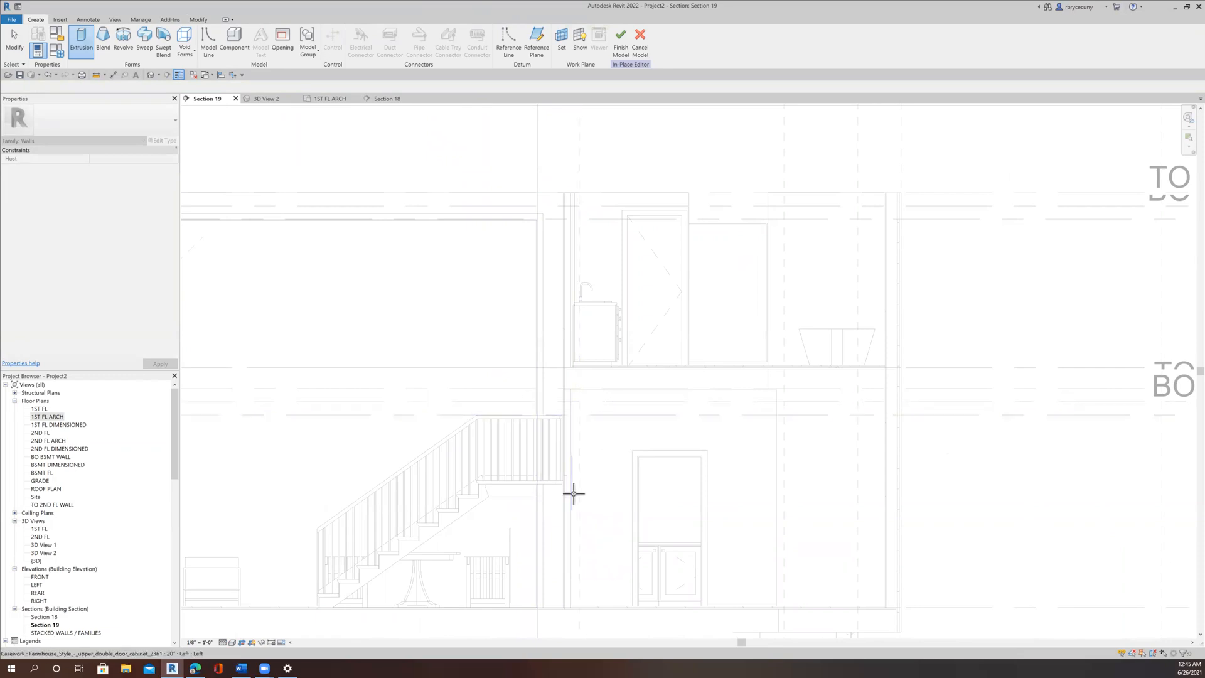
left_click(581, 394)
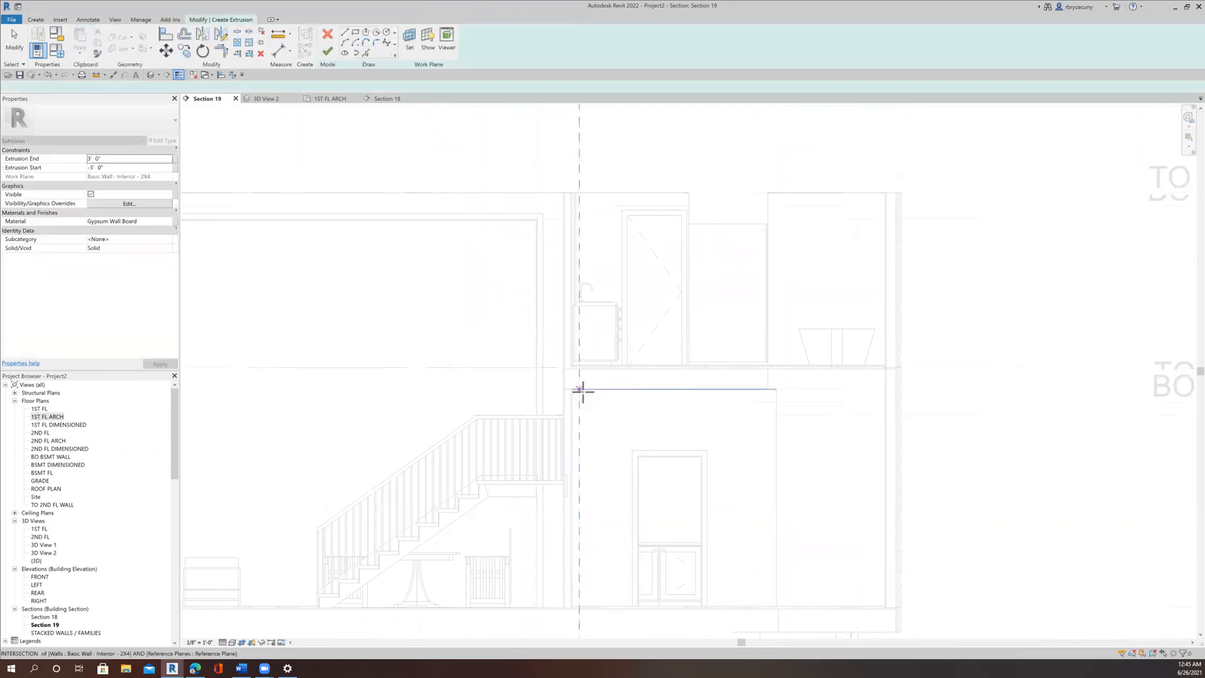
Sketch a 5/8" wide rectangle filling the gap at the floor edge between the stacked walls, then finish the extrusion and in-place model
scroll(611, 414, "up", 3)
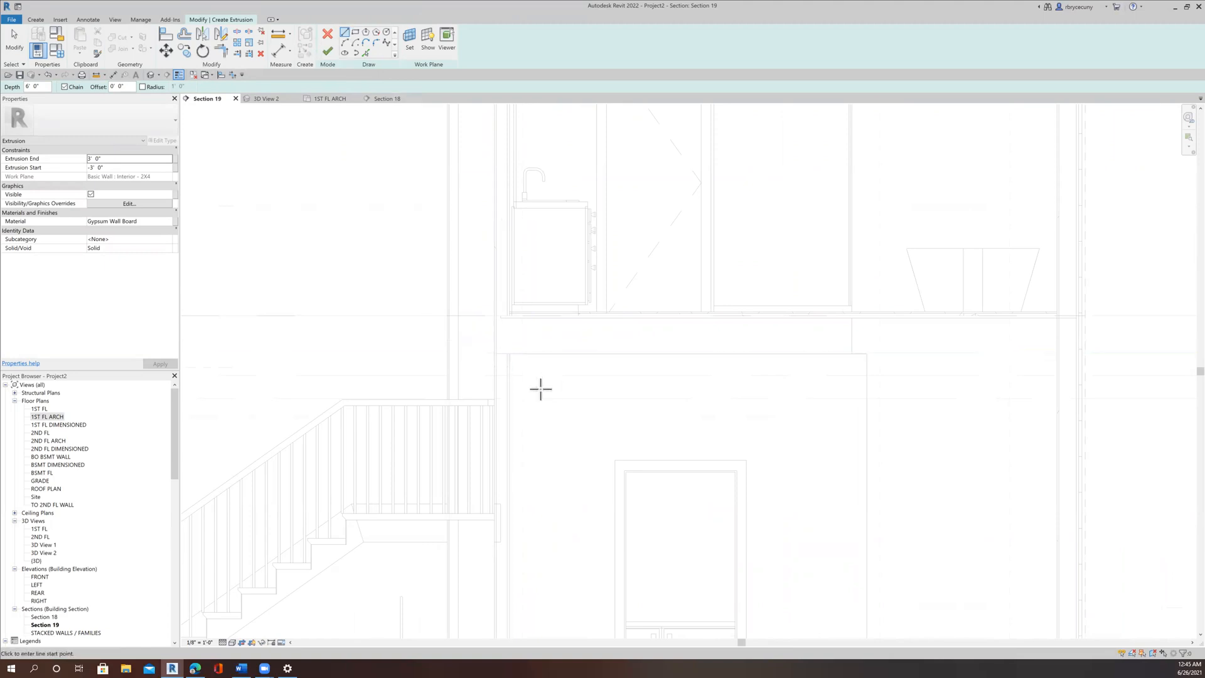
scroll(540, 389, "down", 3)
scroll(554, 379, "up", 5)
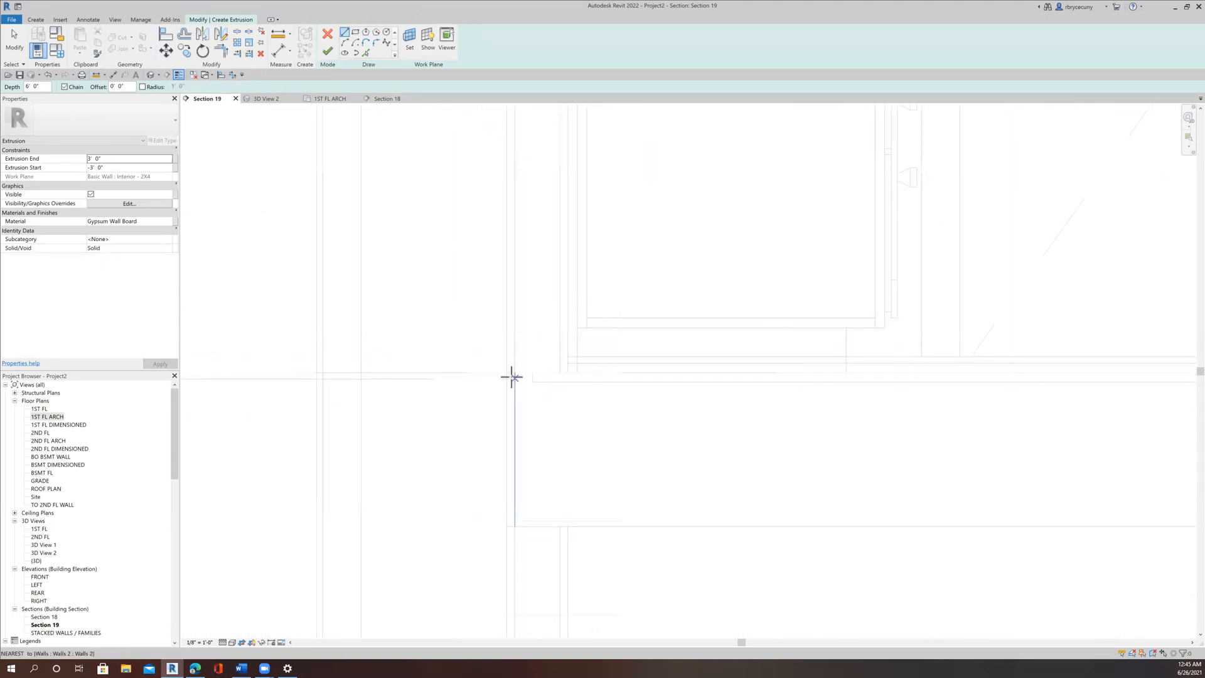
left_click(506, 373)
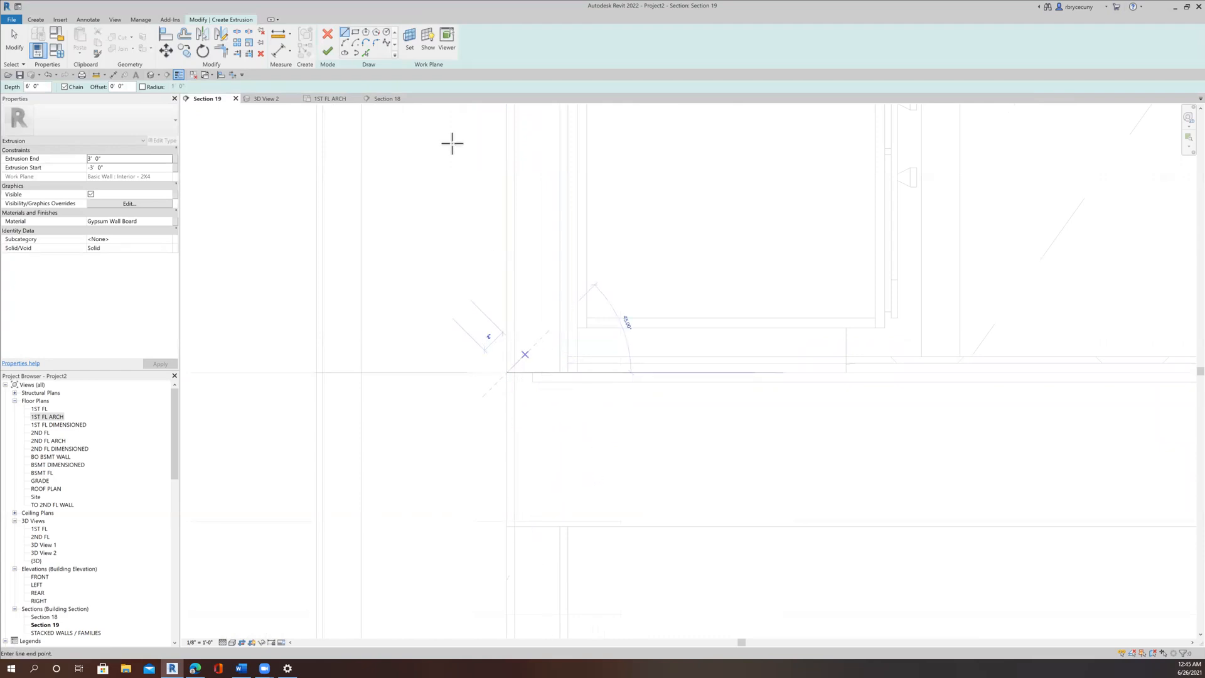
left_click(354, 33)
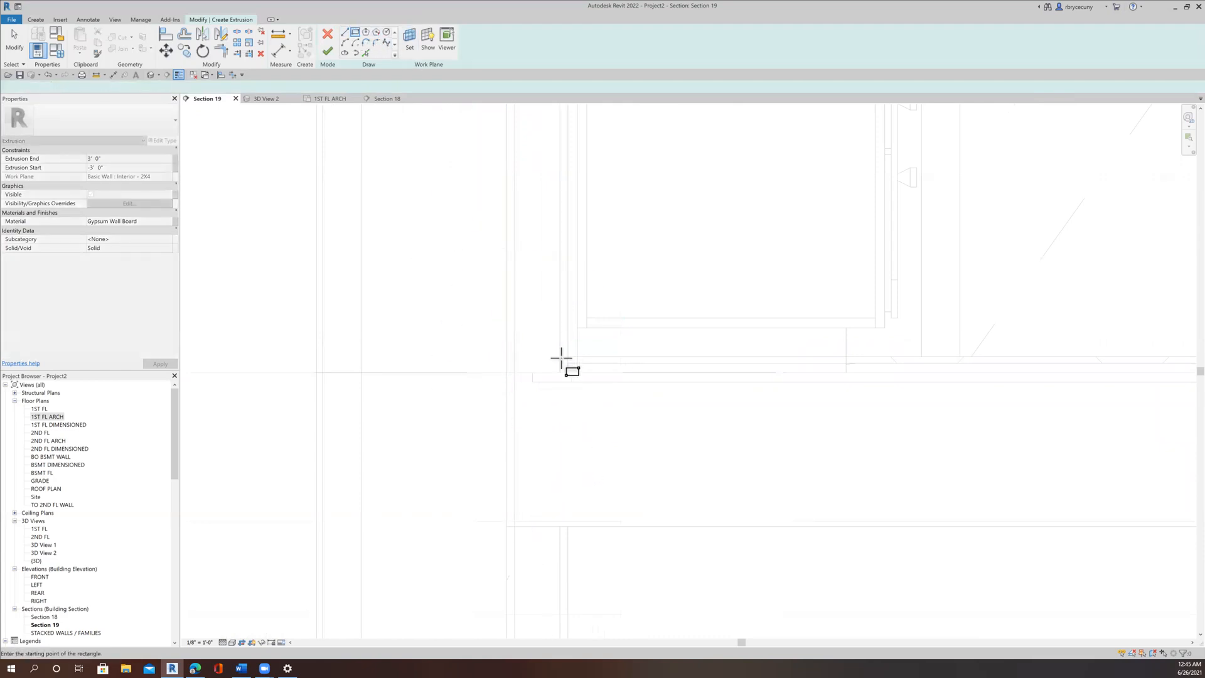
left_click(508, 373)
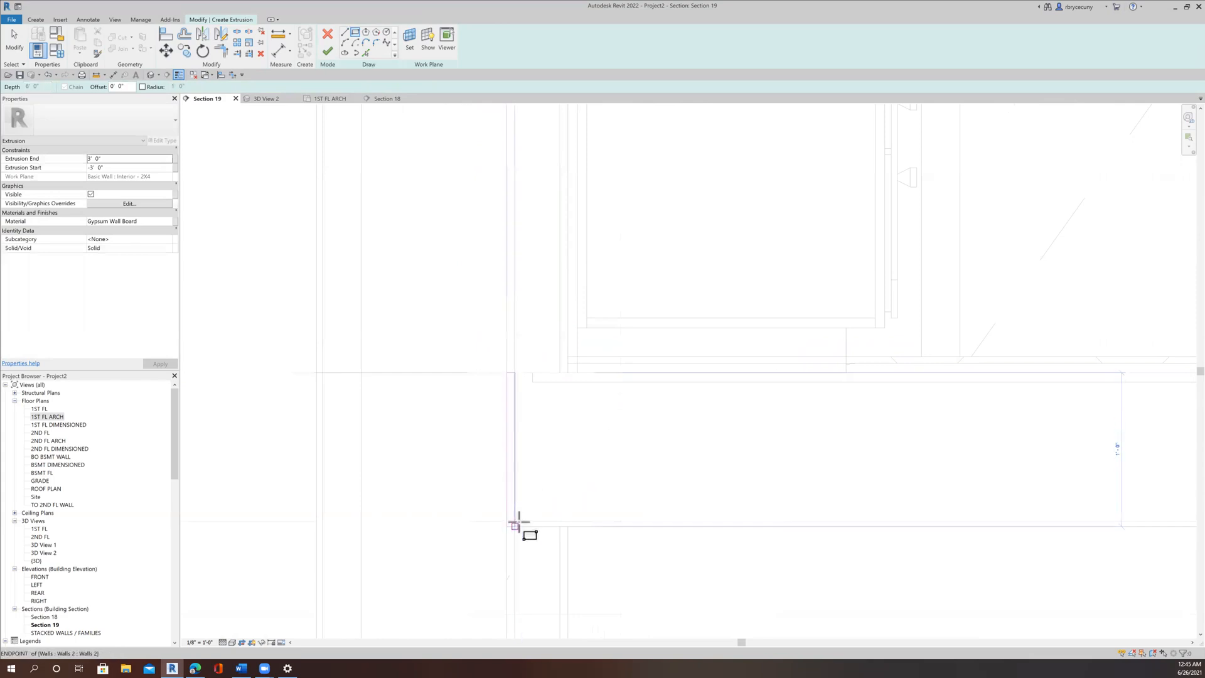
left_click(540, 526)
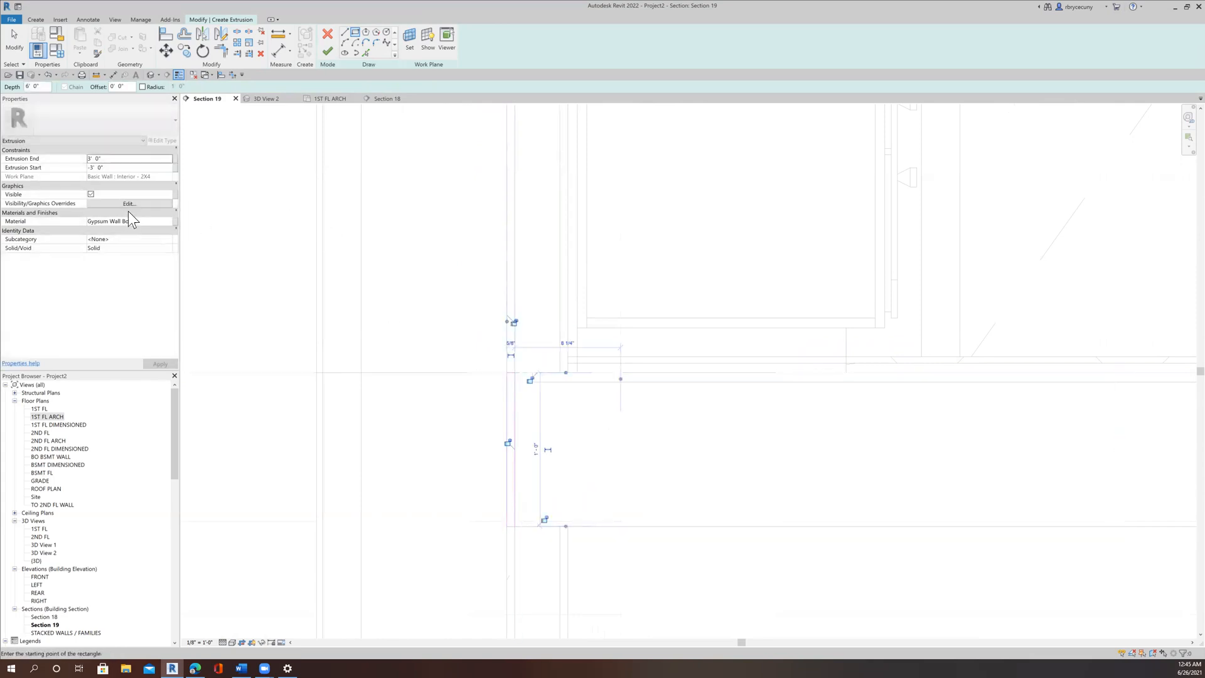
left_click(327, 49)
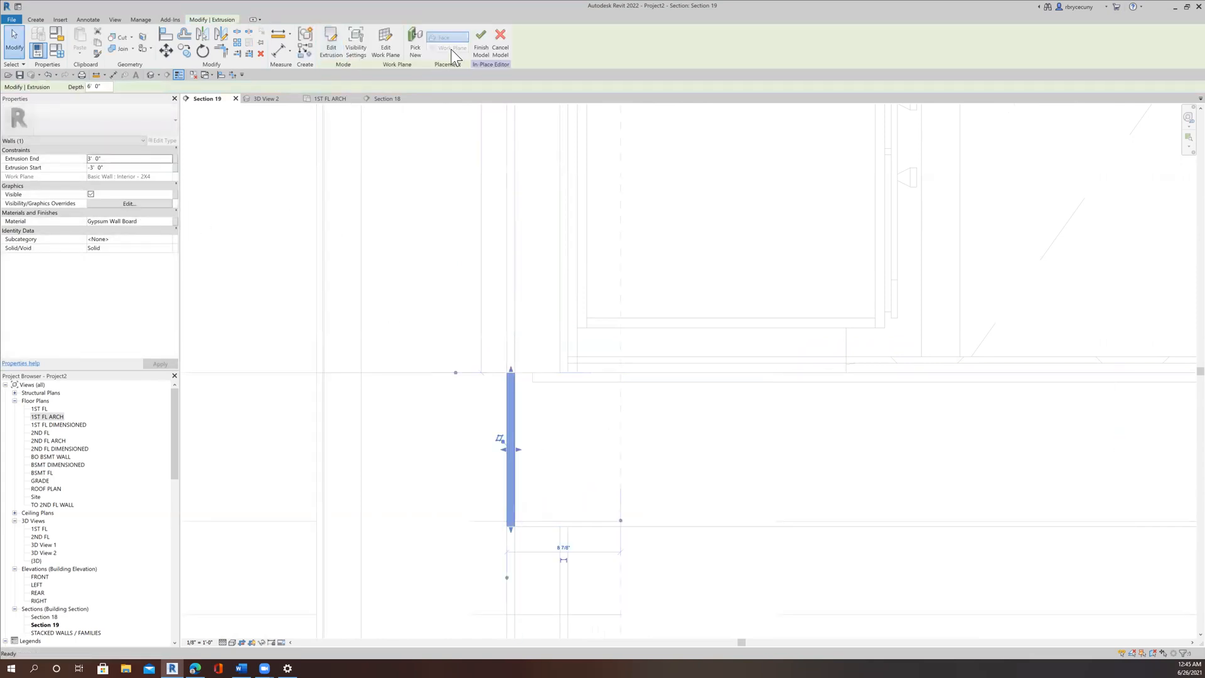
left_click(481, 42)
Open Section 18 from its section line in Section 19 and bring the second-floor edge into view
scroll(478, 287, "down", 8)
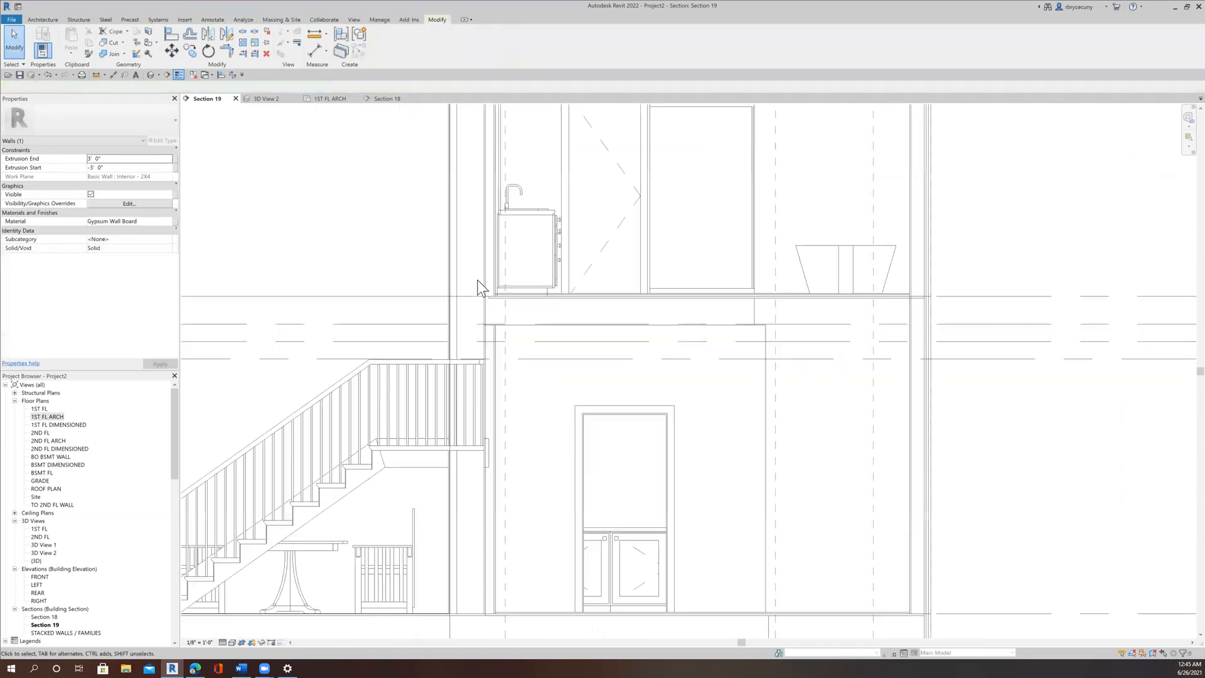
left_click(475, 227)
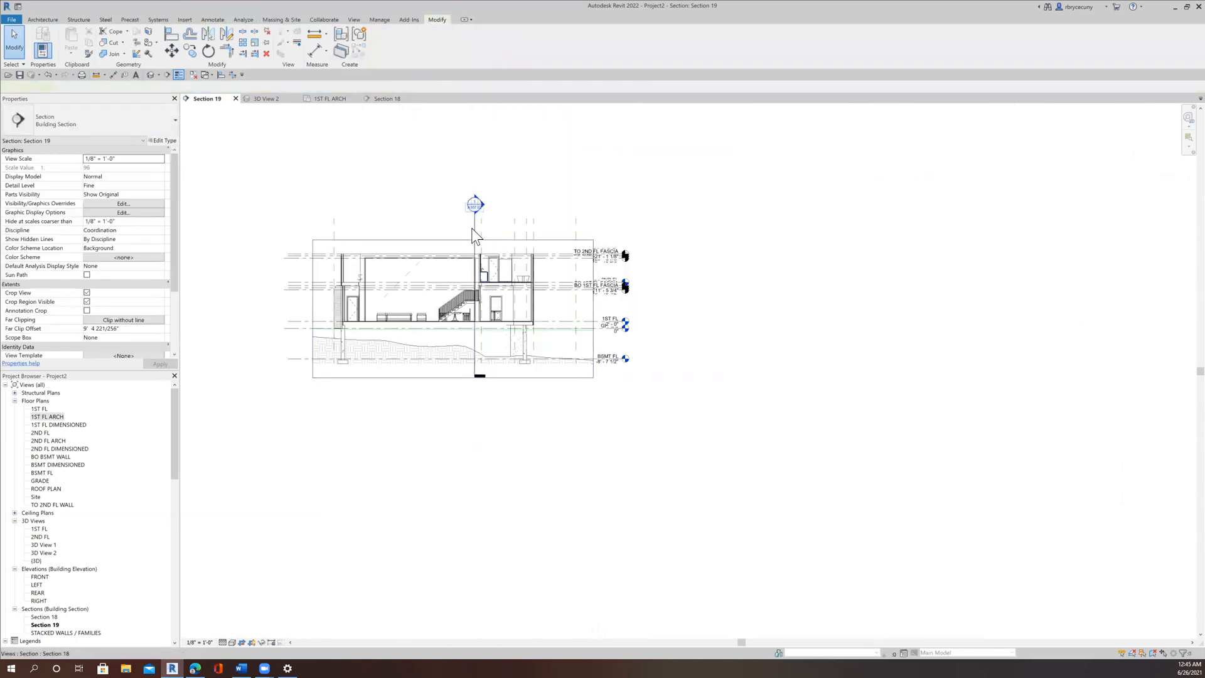
right_click(474, 229)
left_click(490, 272)
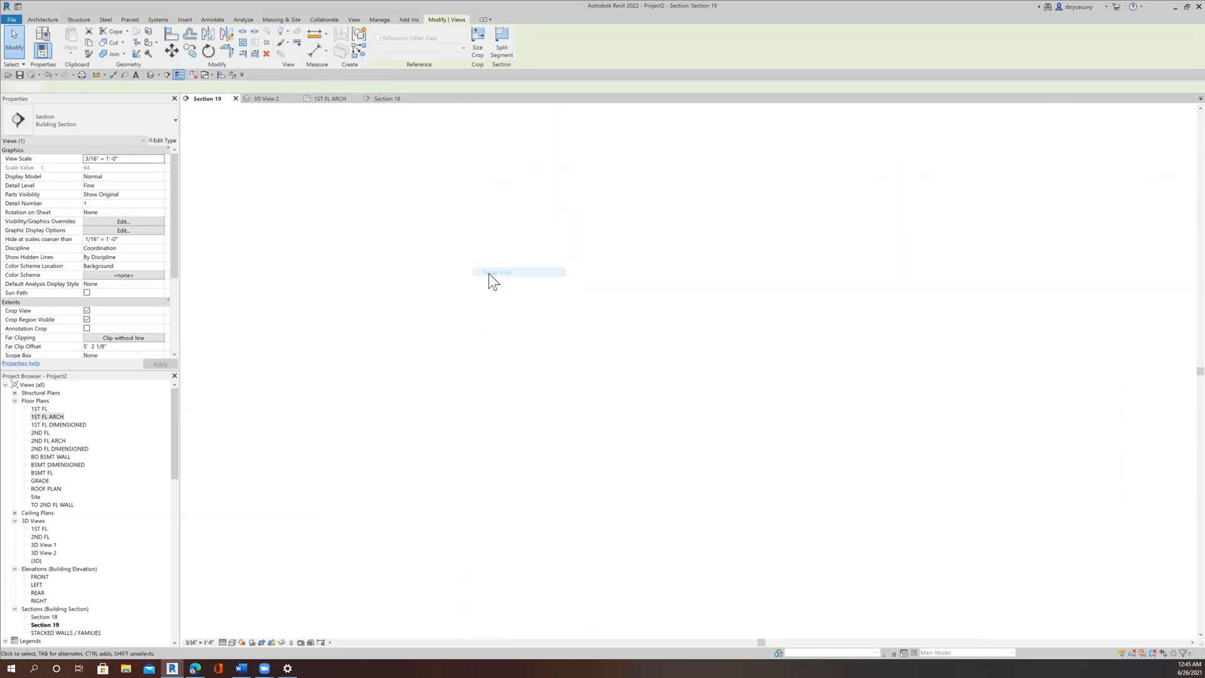
scroll(515, 372, "up", 2)
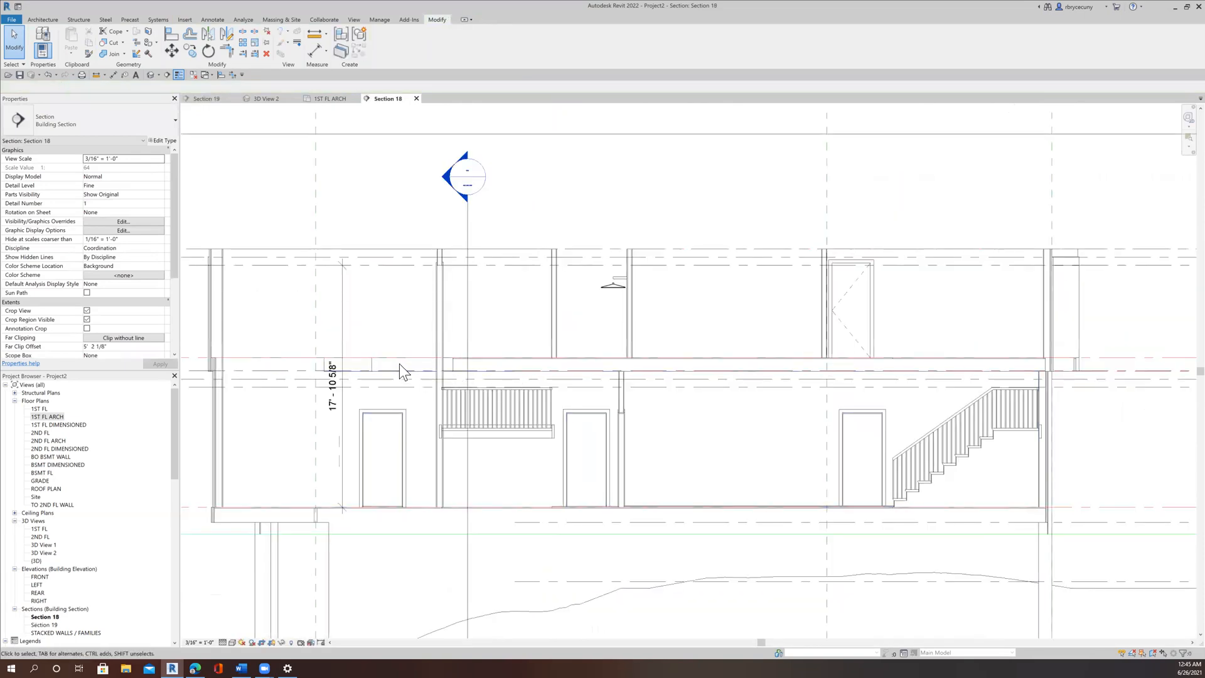
Examine the extent of the in-place wall band at the second-floor edge in Section 18
left_click(502, 371)
scroll(500, 371, "up", 2)
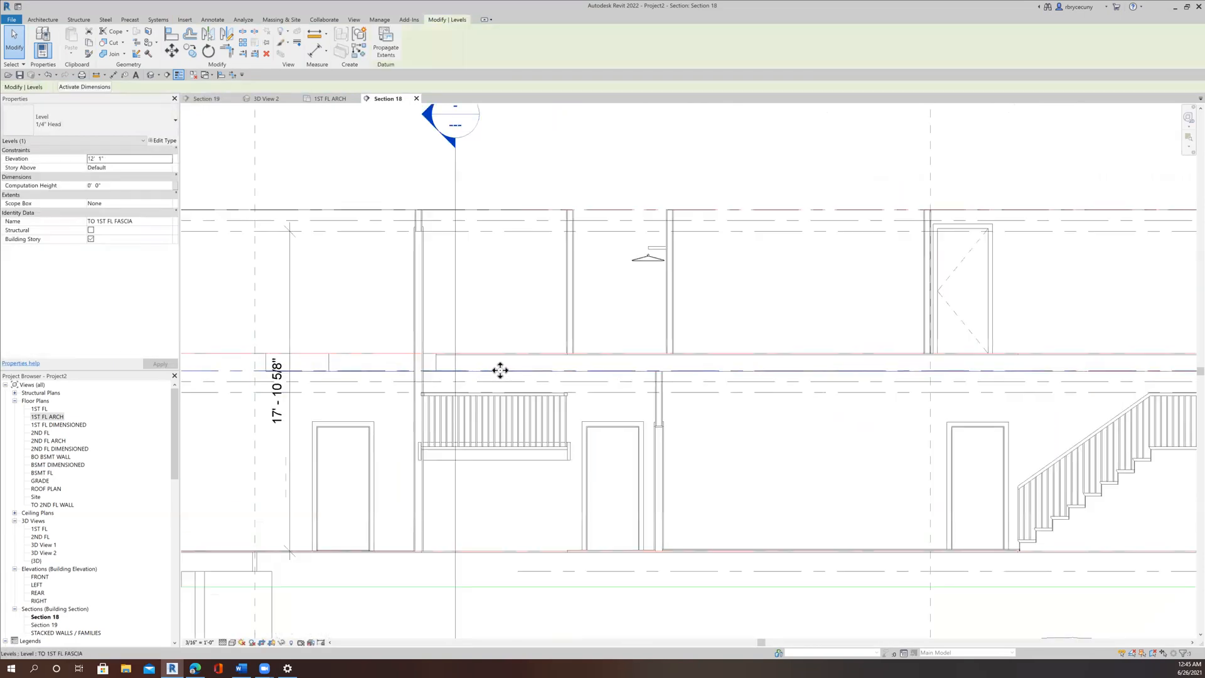
left_click(332, 358)
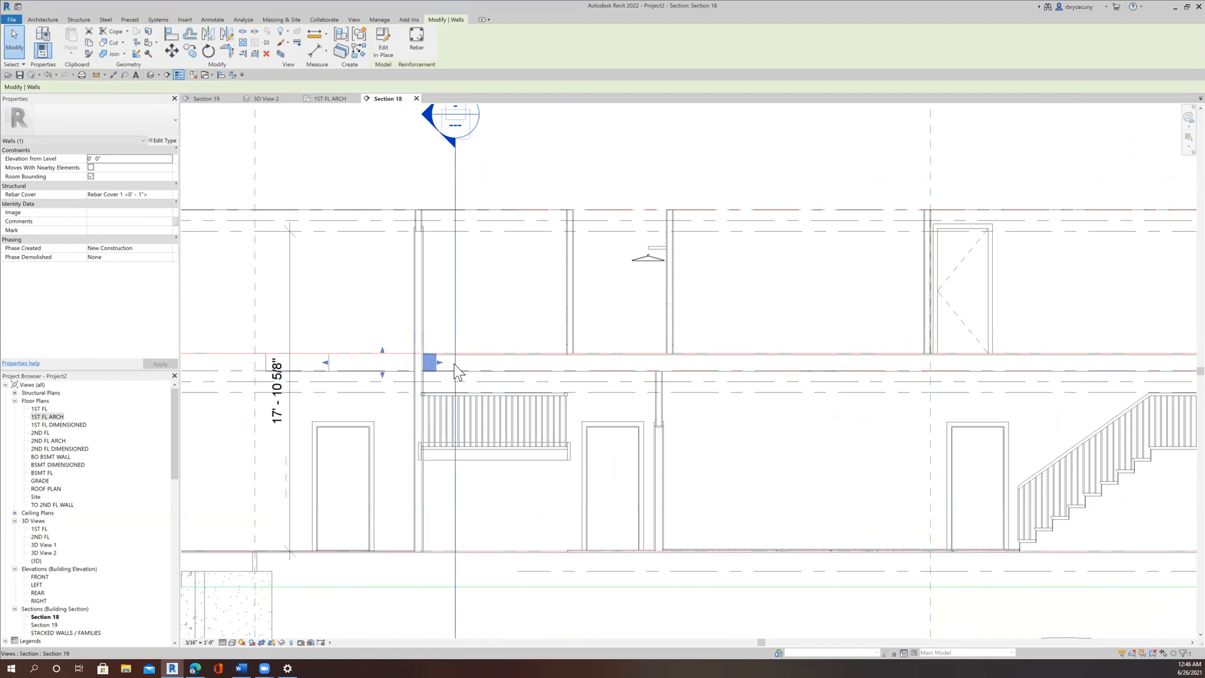
scroll(447, 408, "down", 2)
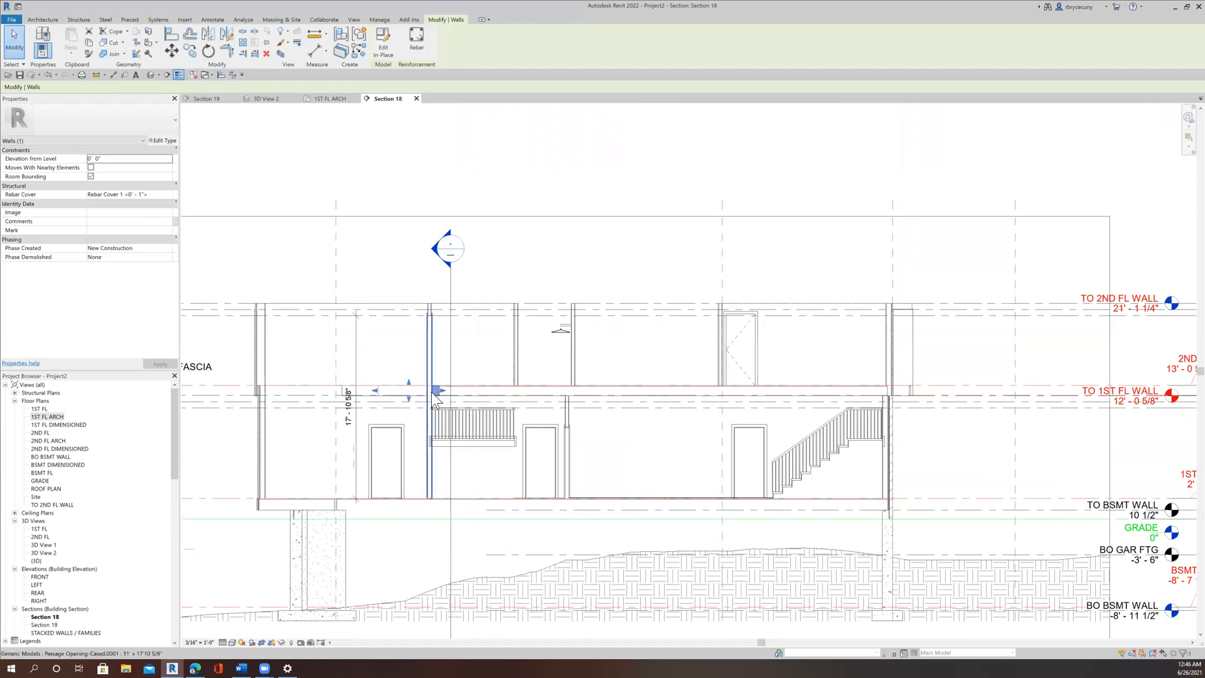
left_click(387, 553)
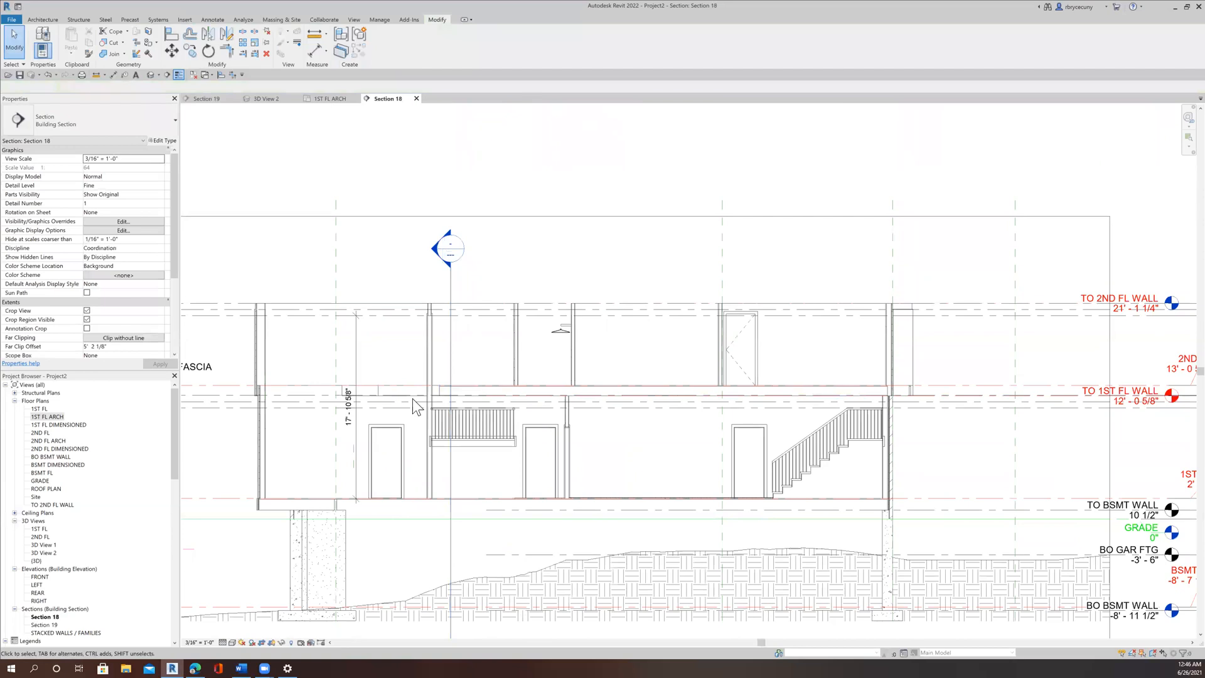
In 3D View 2, extend the in-place wall behind the stairs and pull its opposite end back to the opening's edge
left_click(275, 98)
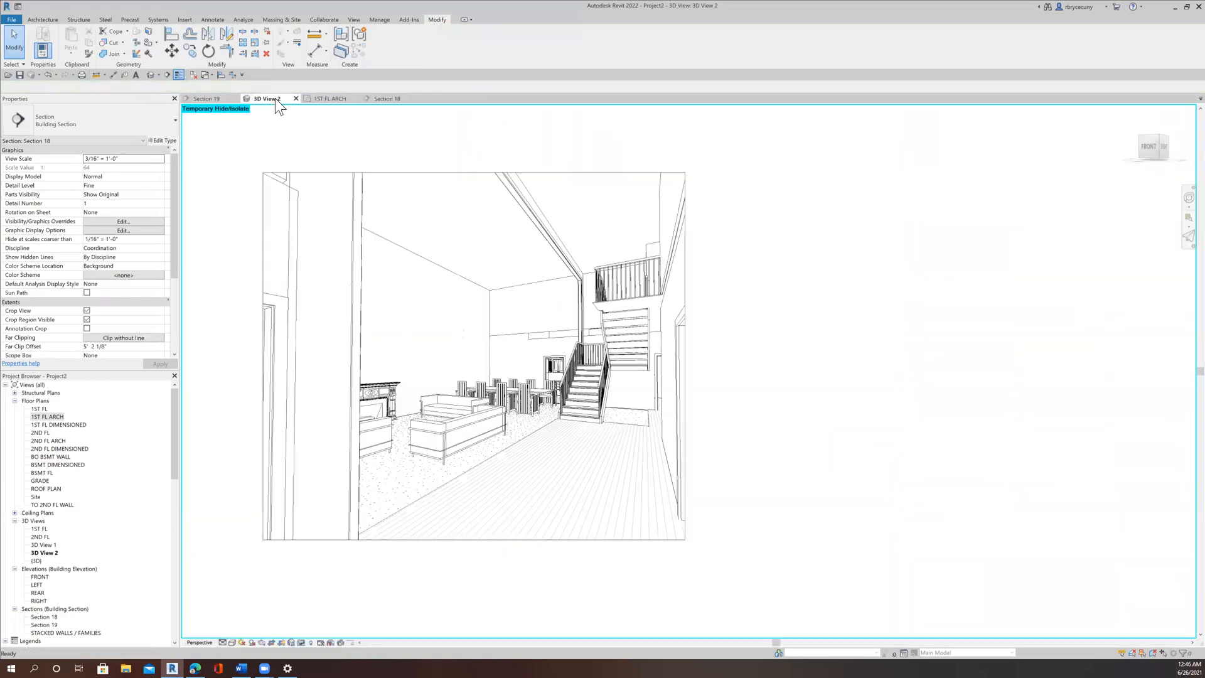
scroll(594, 324, "up", 5)
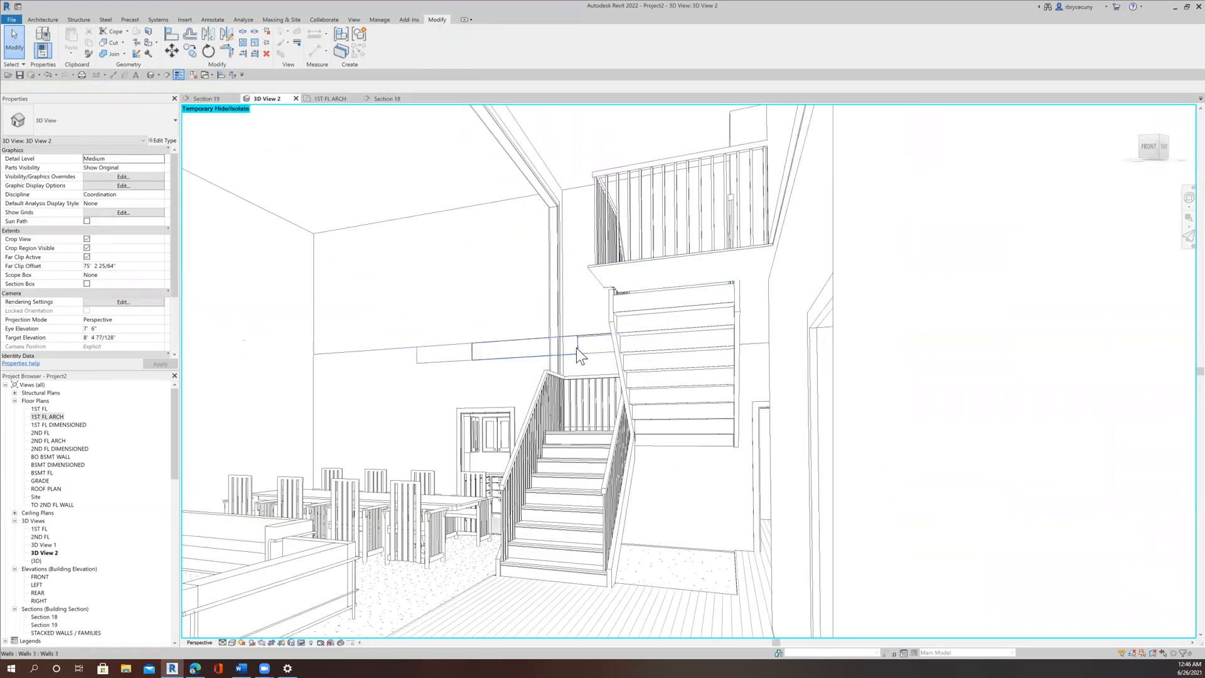
left_click(588, 349)
scroll(587, 348, "up", 2)
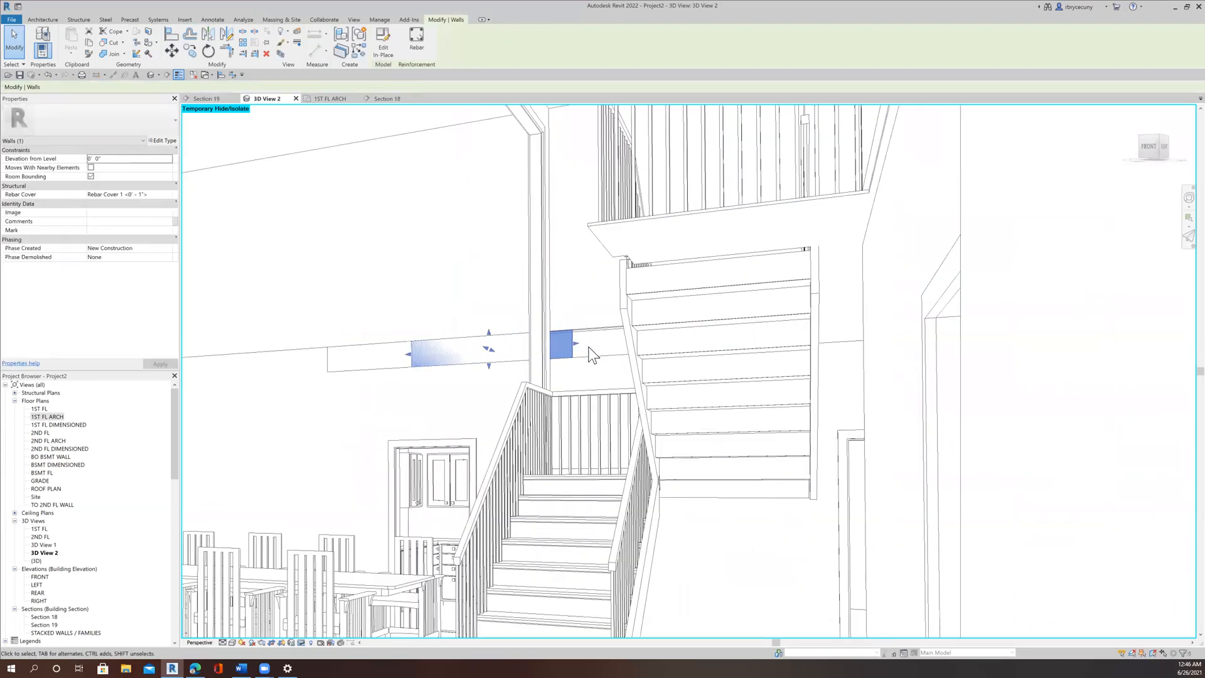
left_click_drag(574, 344, 815, 345)
scroll(450, 330, "up", 2)
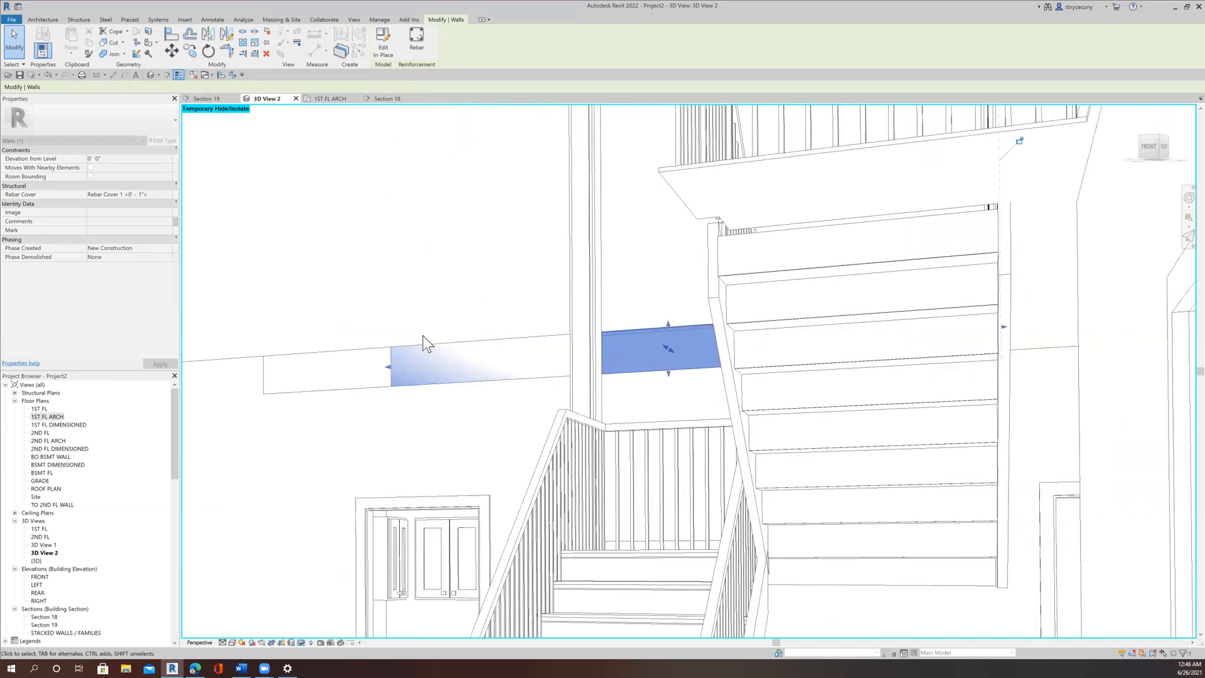
left_click_drag(390, 367, 599, 365)
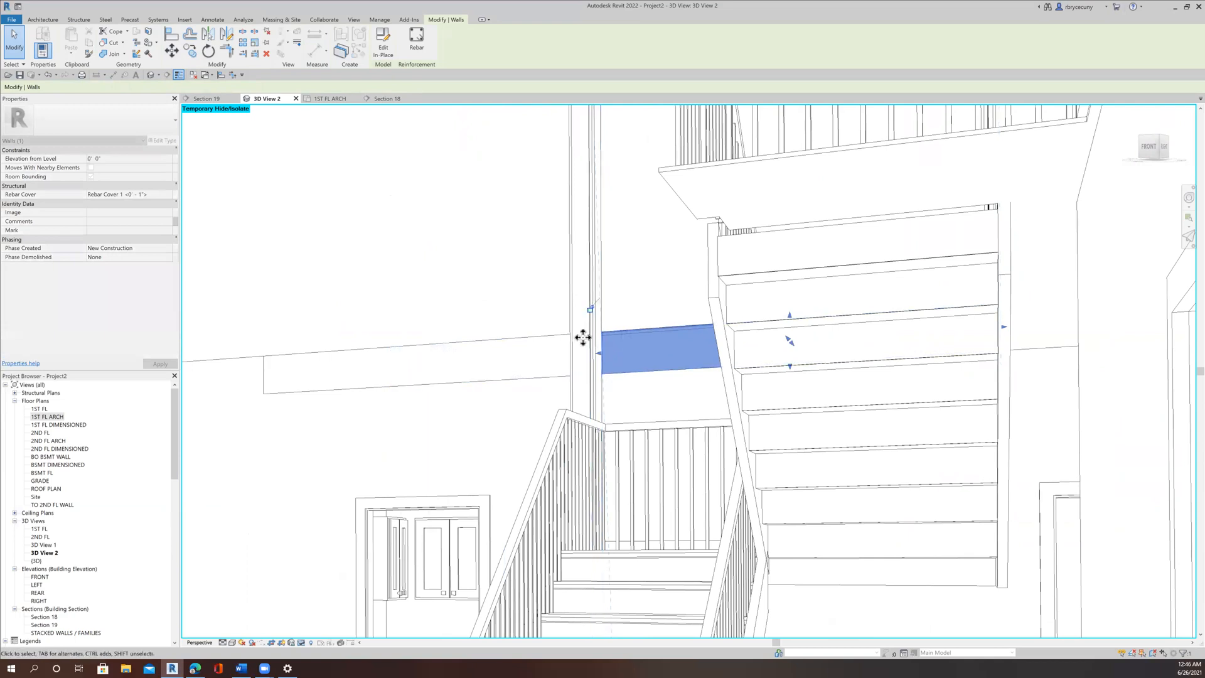
scroll(581, 337, "down", 2)
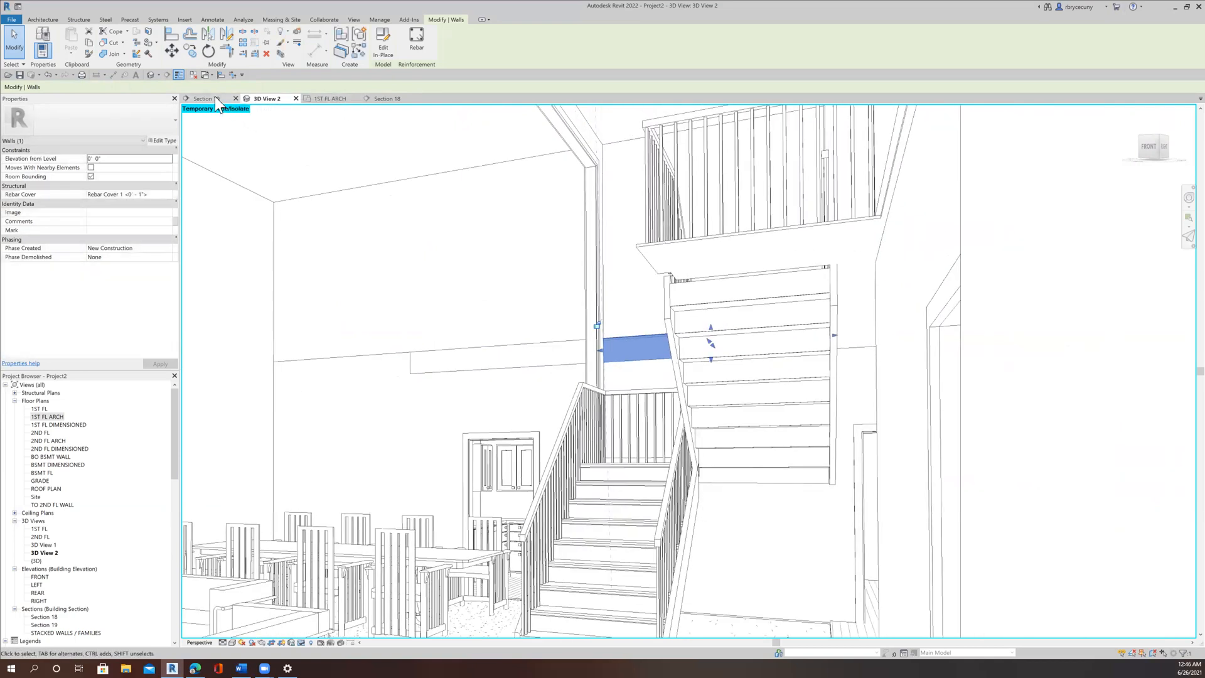
Check the in-place wall in Section 19, then pull its end flush with the near face of the upper interior wall in Section 18
left_click(215, 98)
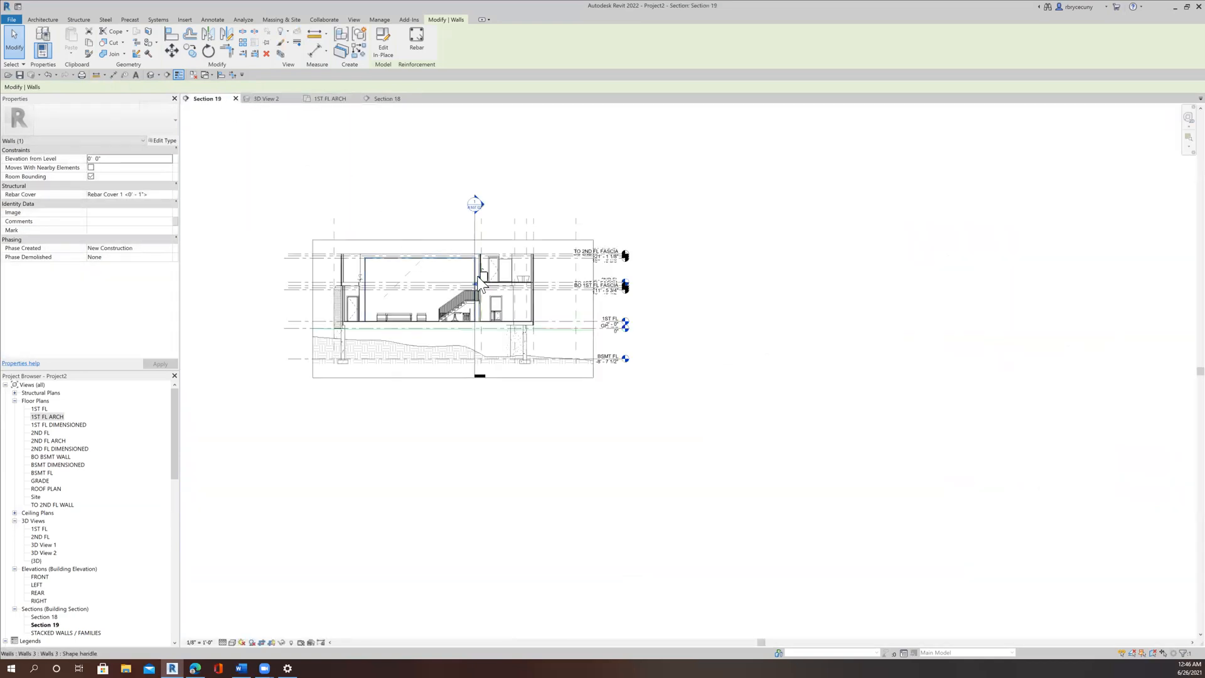
scroll(480, 283, "up", 5)
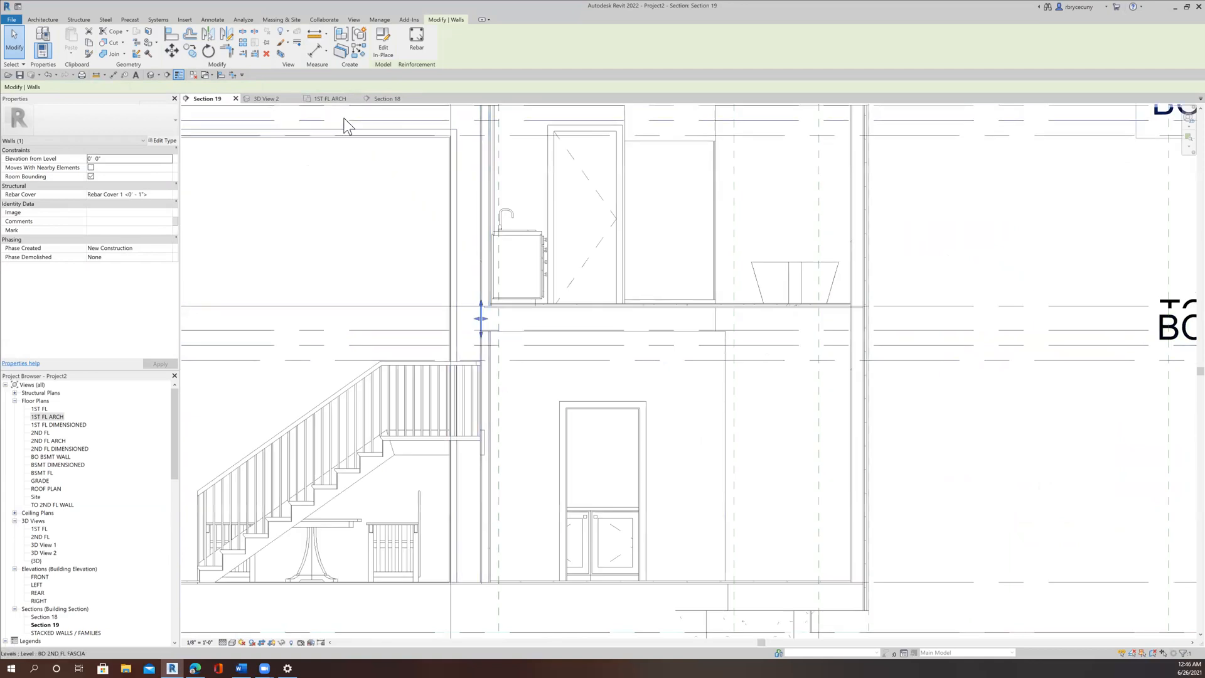
left_click(386, 99)
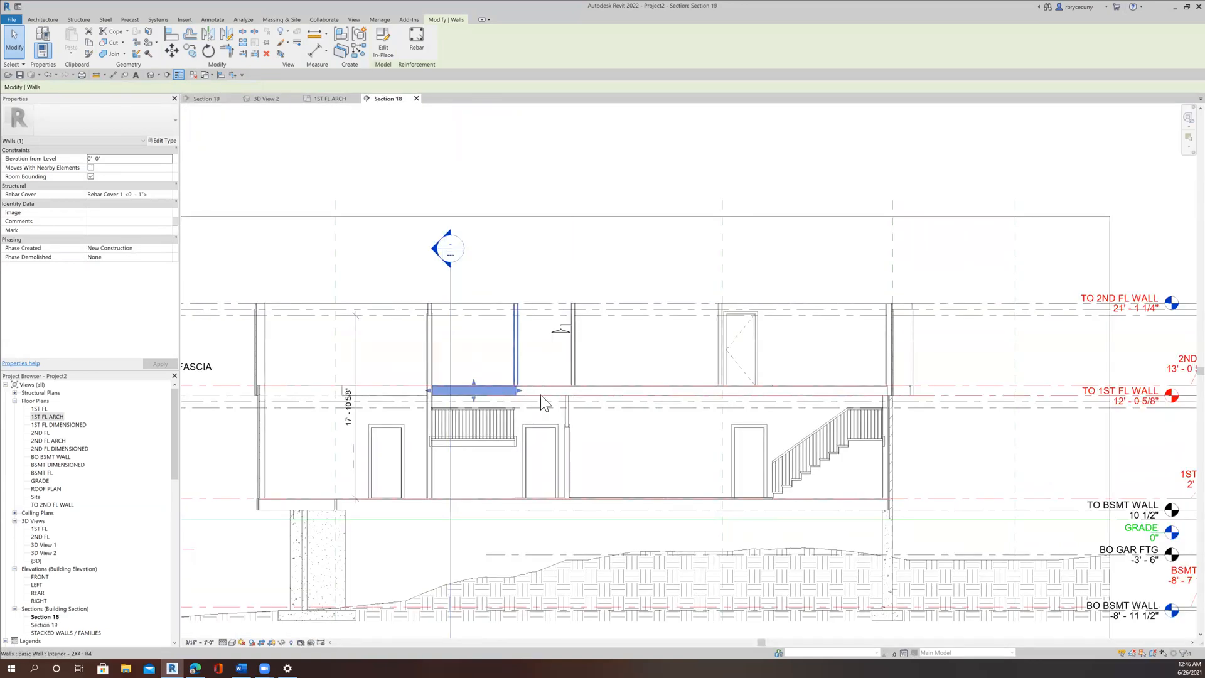
scroll(540, 397, "up", 5)
left_click_drag(436, 372, 432, 371)
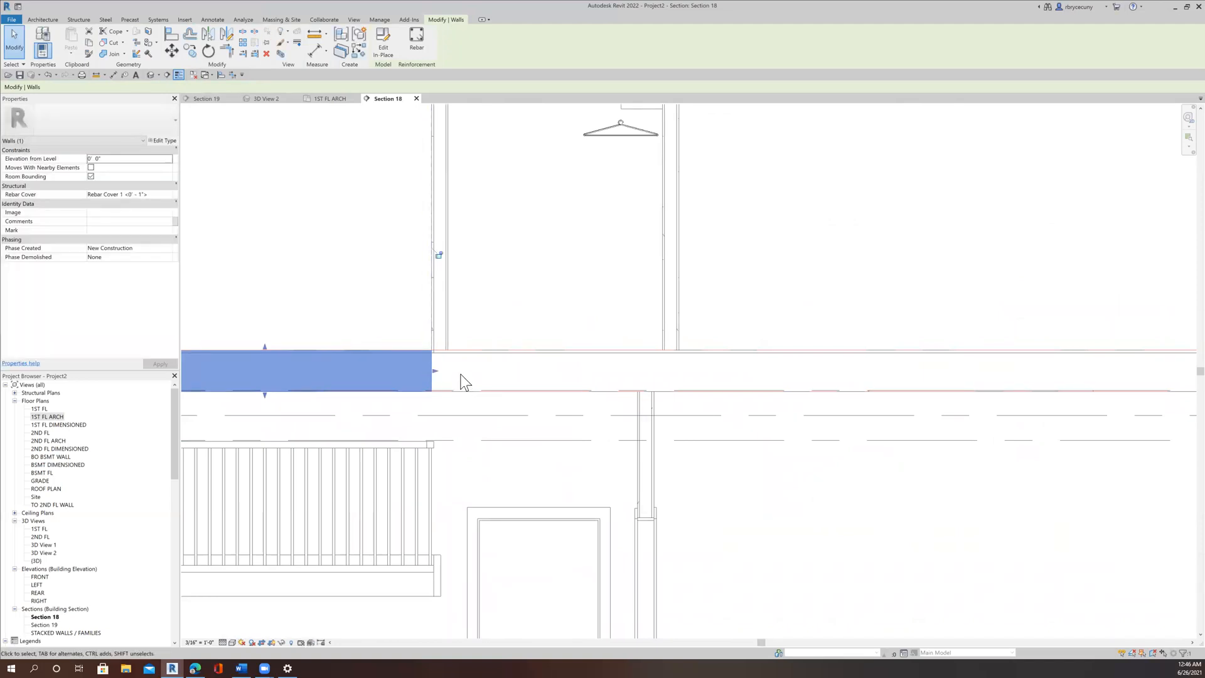
scroll(464, 381, "down", 10)
scroll(427, 374, "up", 10)
scroll(340, 155, "down", 4)
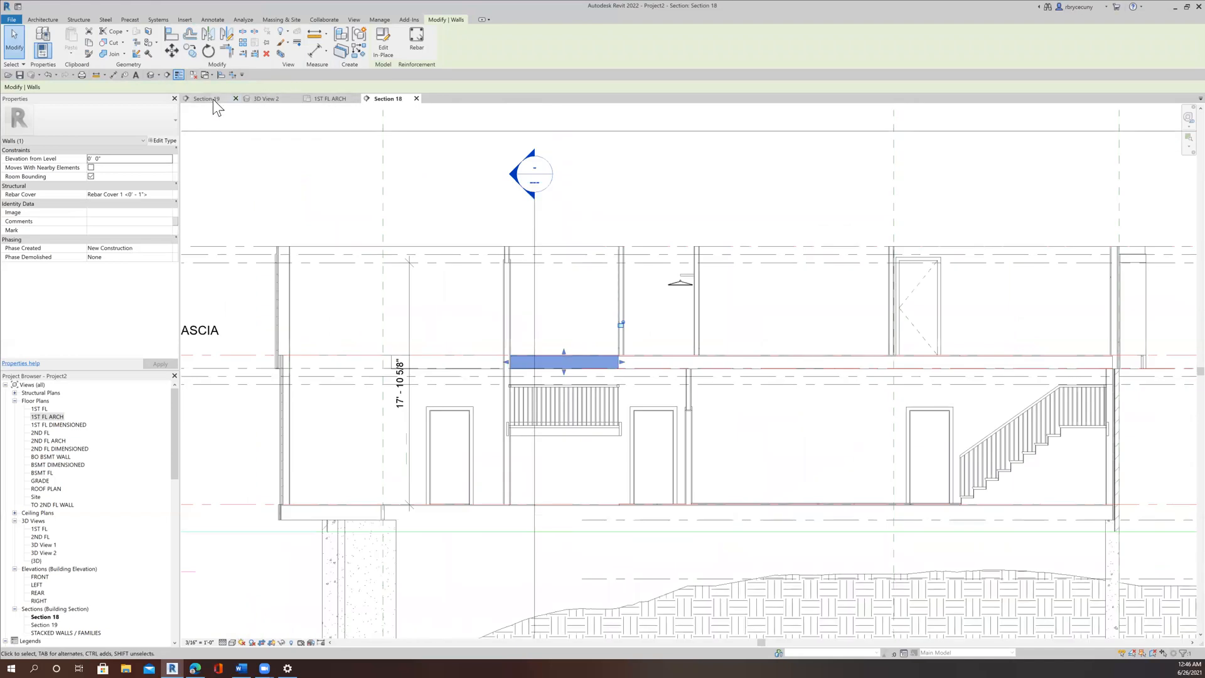
Return to 3D View 2, deselect the in-place wall and review the whole room in perspective
left_click(259, 99)
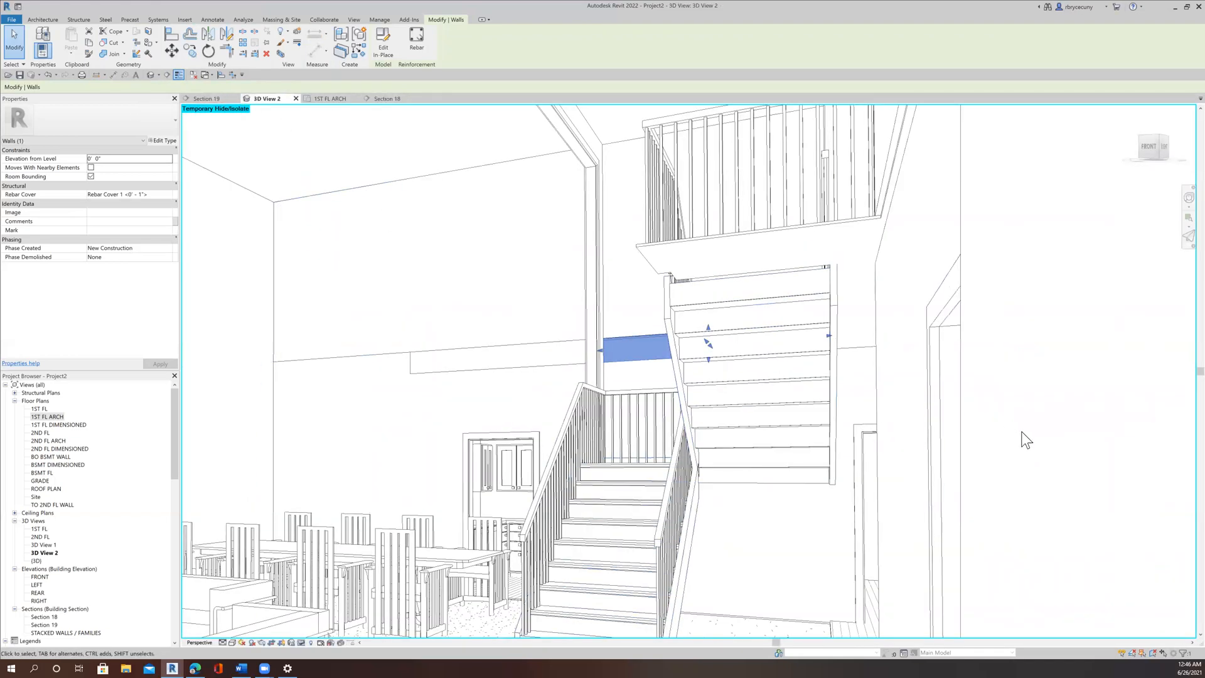
key("Escape")
scroll(1021, 436, "down", 4)
middle_click_drag(845, 374, 659, 367)
scroll(659, 367, "down", 5)
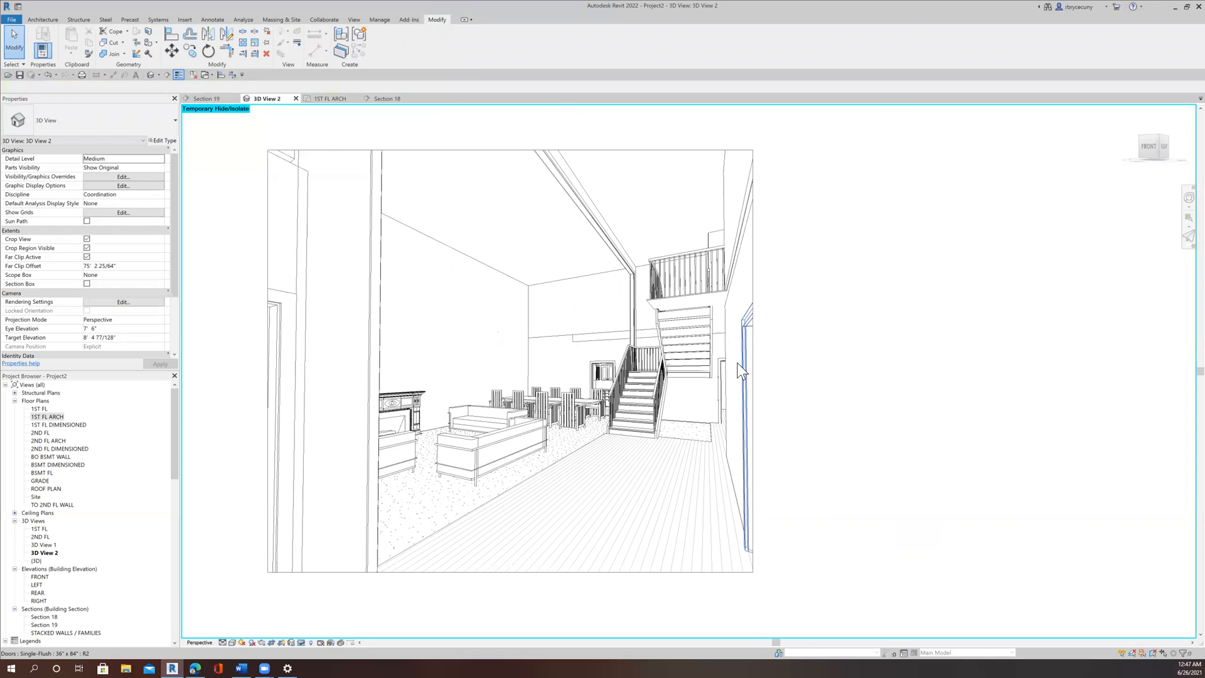
left_click(739, 370)
scroll(489, 202, "up", 3)
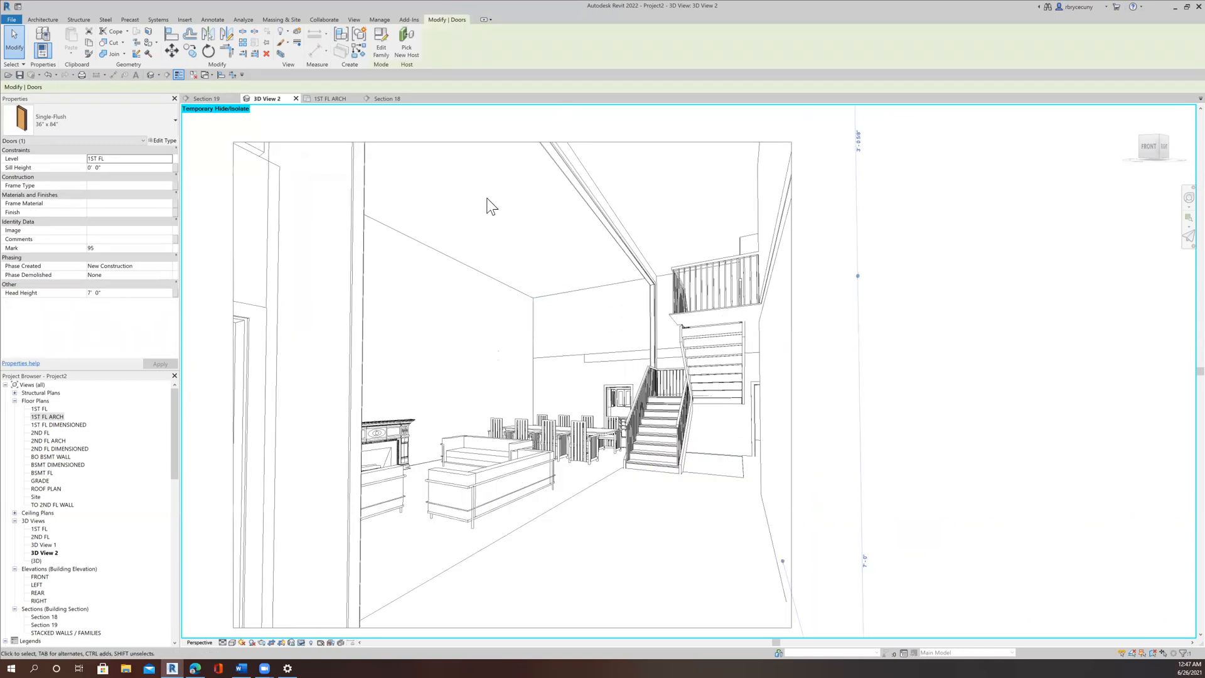
Set up a cloud rendering of 3D View 2 as a still image and submit it
left_click(353, 20)
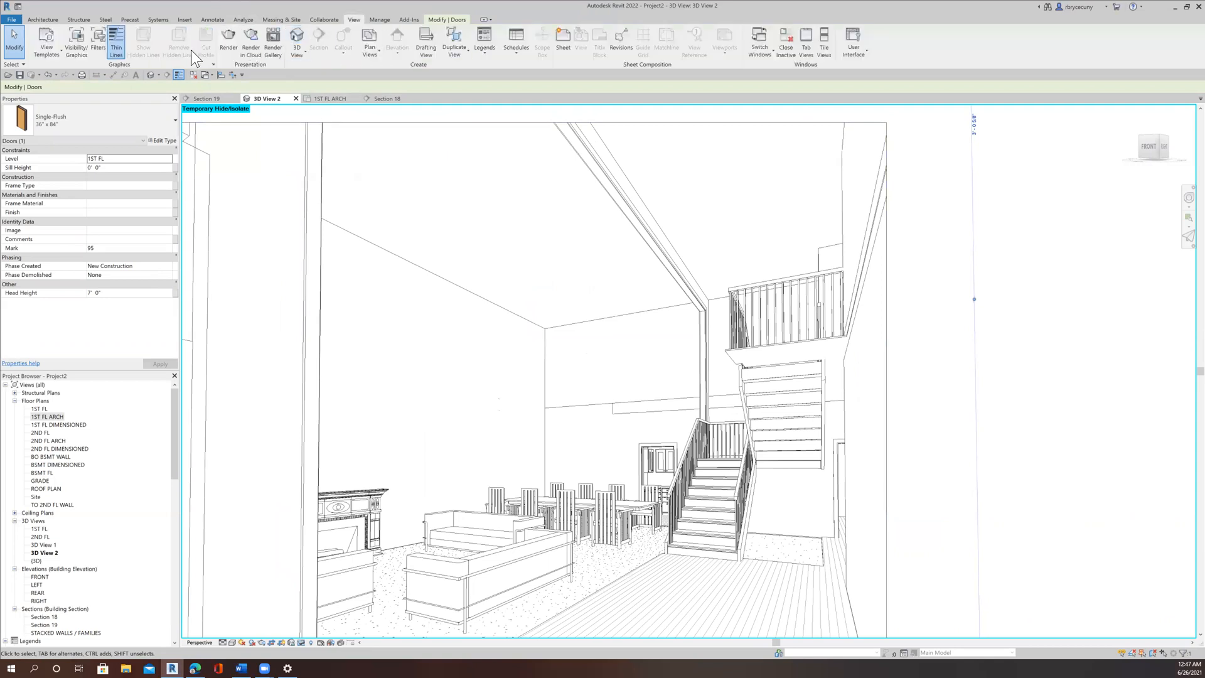
left_click(248, 37)
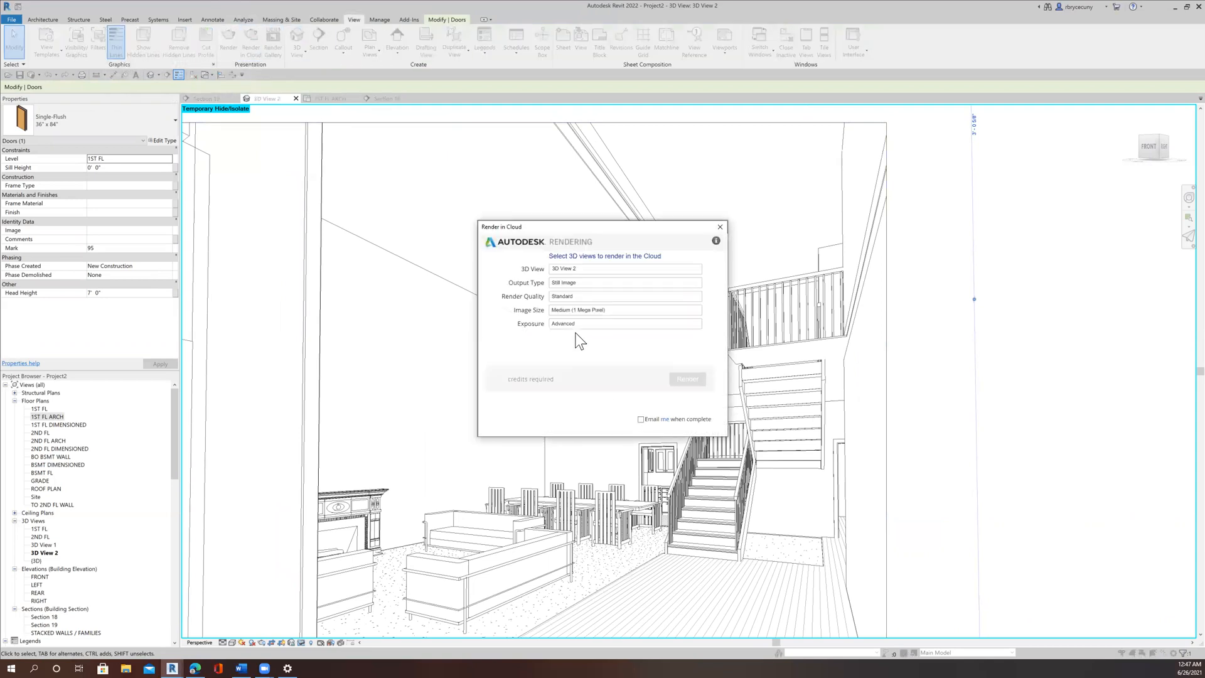
left_click(568, 296)
left_click(570, 313)
left_click(572, 311)
left_click(609, 357)
left_click(687, 379)
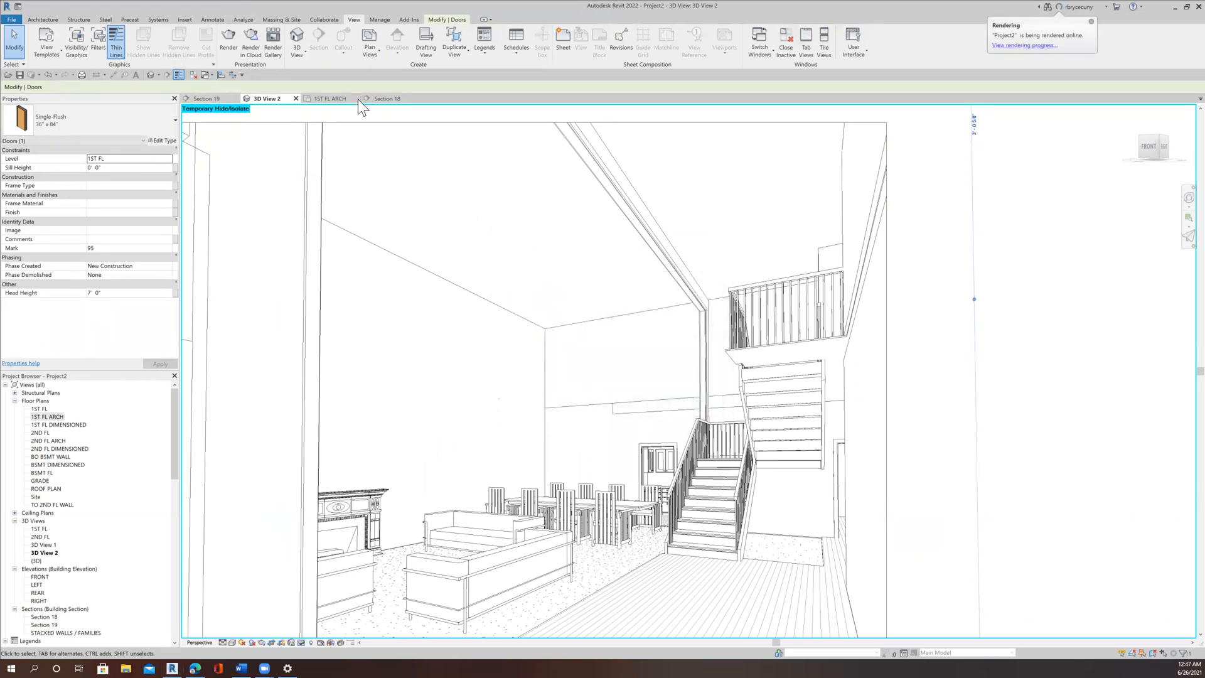
In the 1ST FL ARCH plan, place a Fixed 36" x 72" window in the living room's fireplace wall near the bathroom partition
left_click(336, 101)
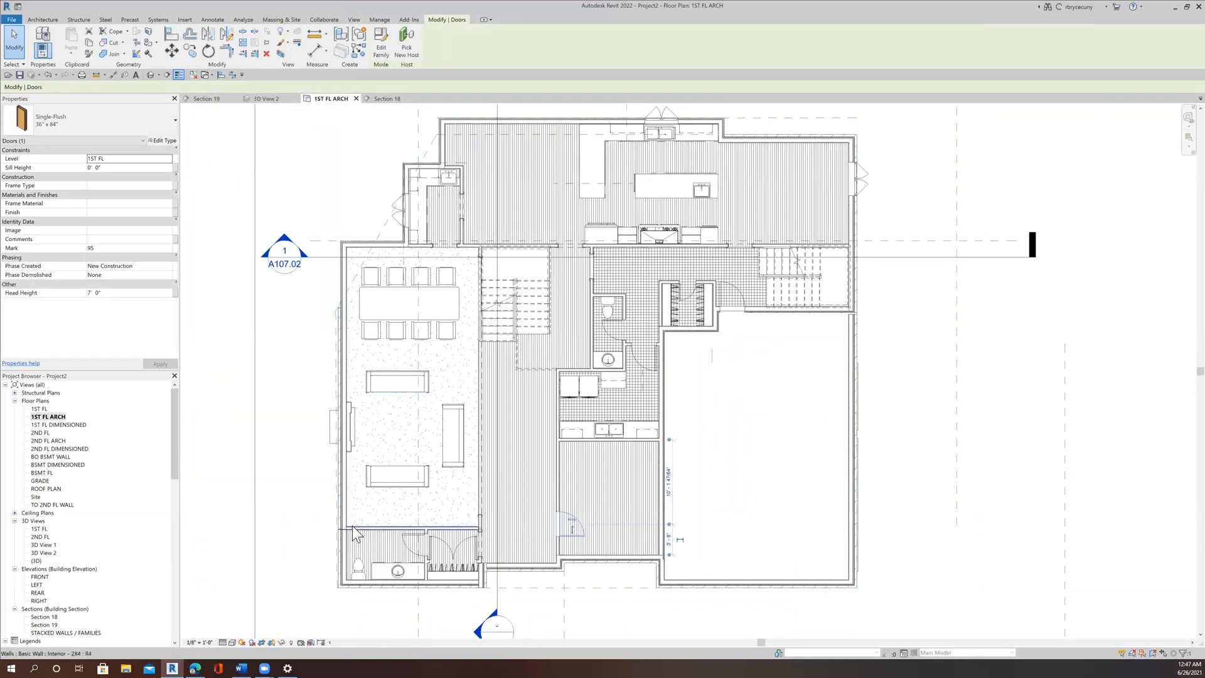
scroll(349, 512, "up", 2)
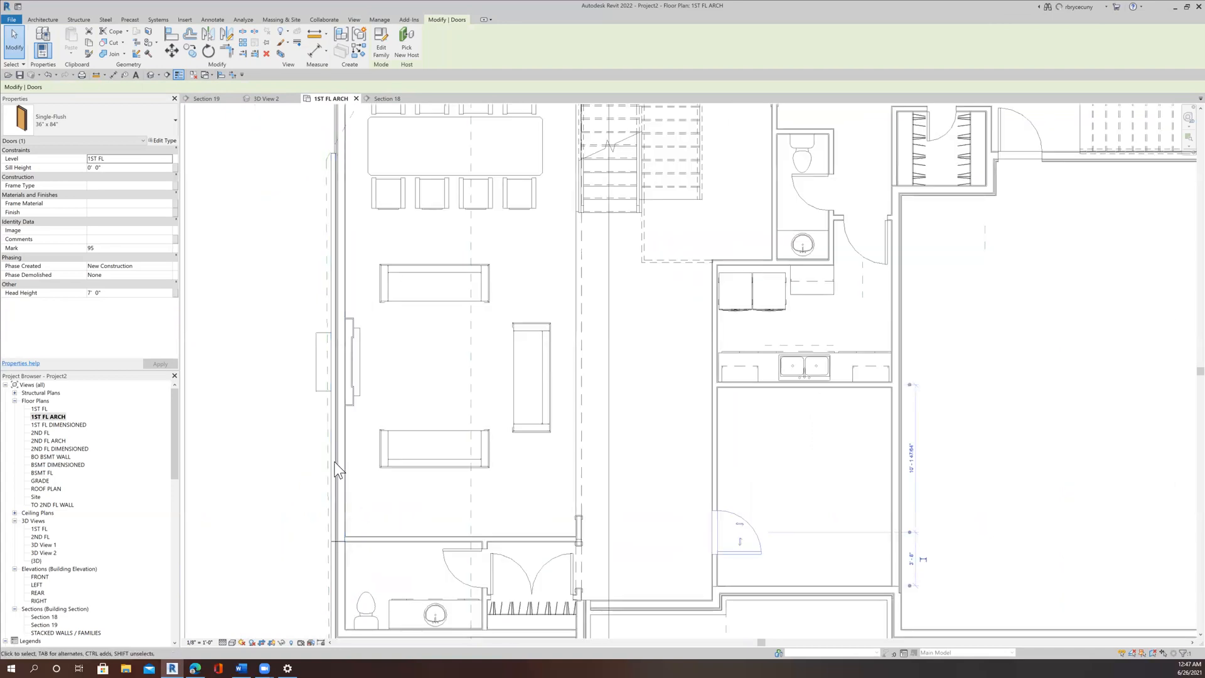
left_click(44, 18)
left_click(77, 36)
left_click(70, 119)
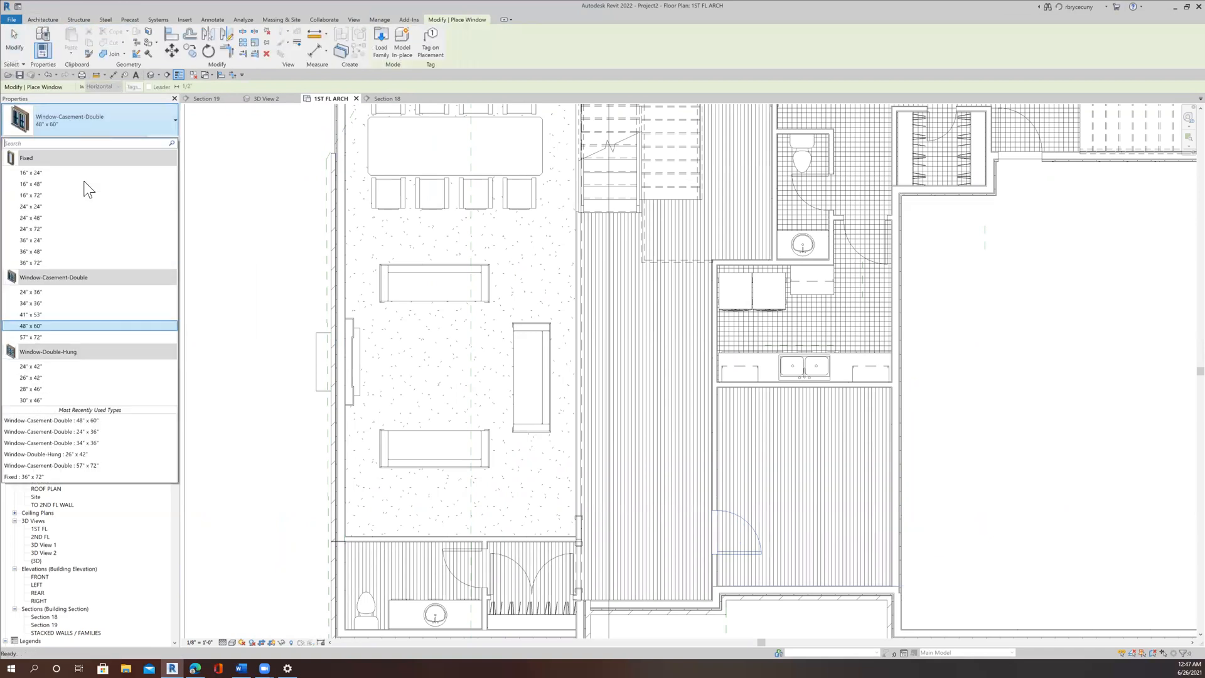
left_click(55, 263)
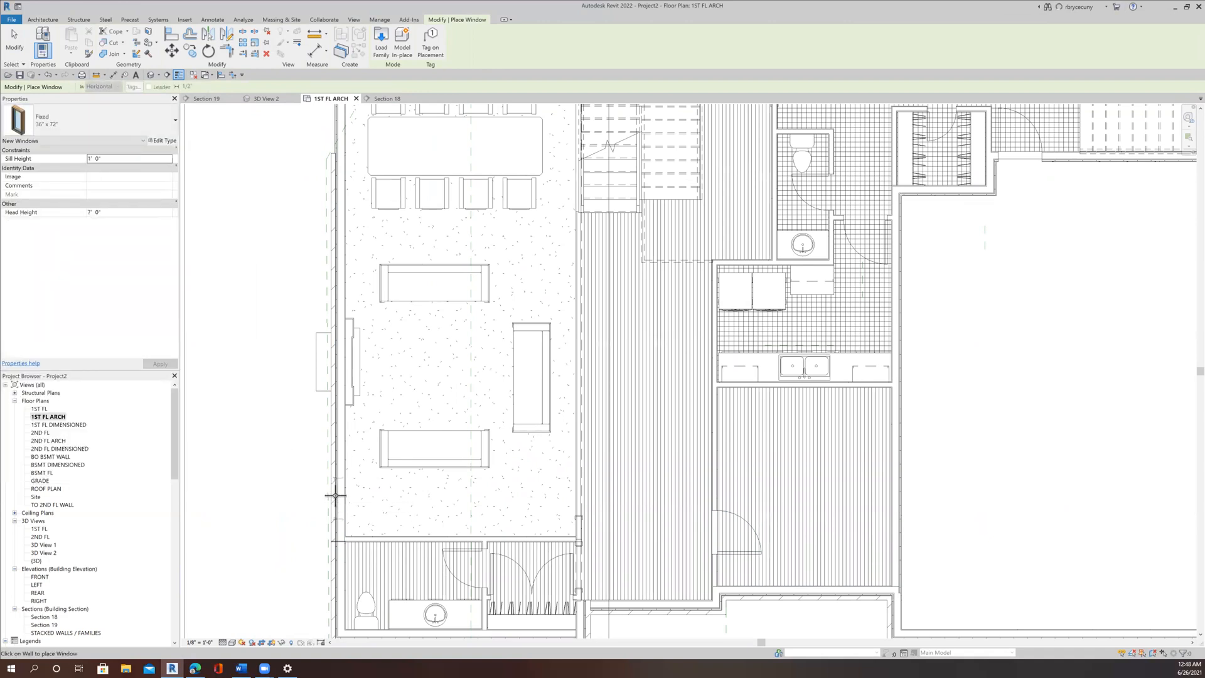
left_click(335, 493)
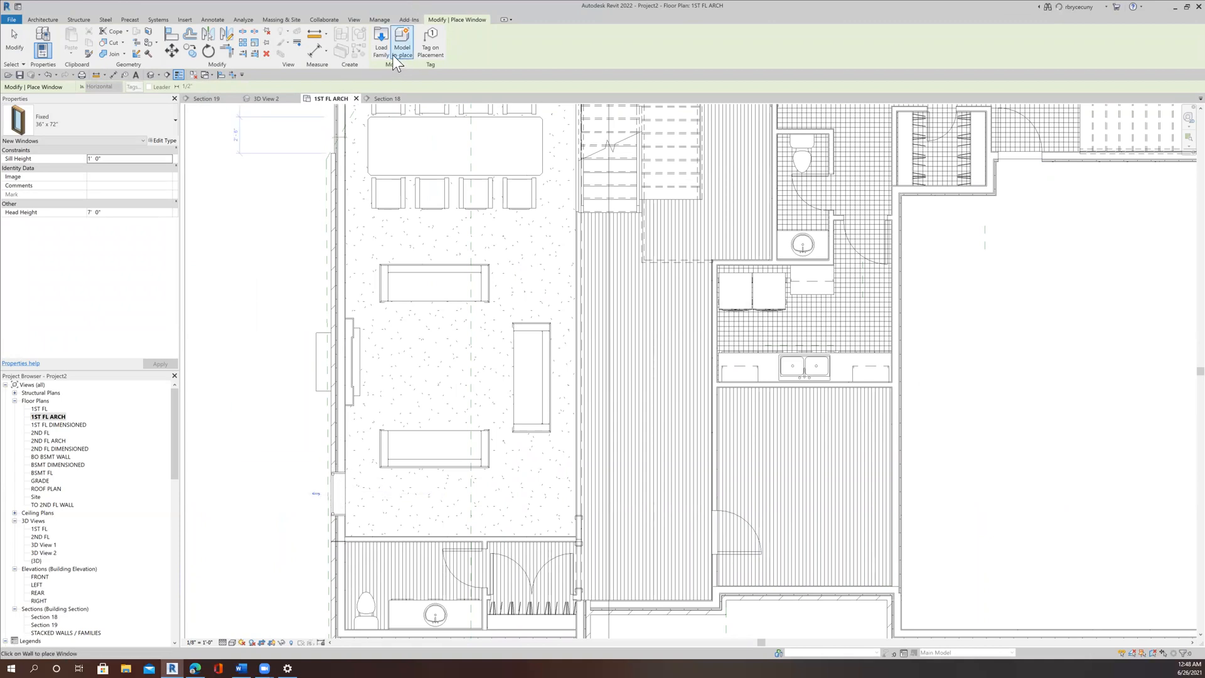
scroll(387, 323, "down", 5)
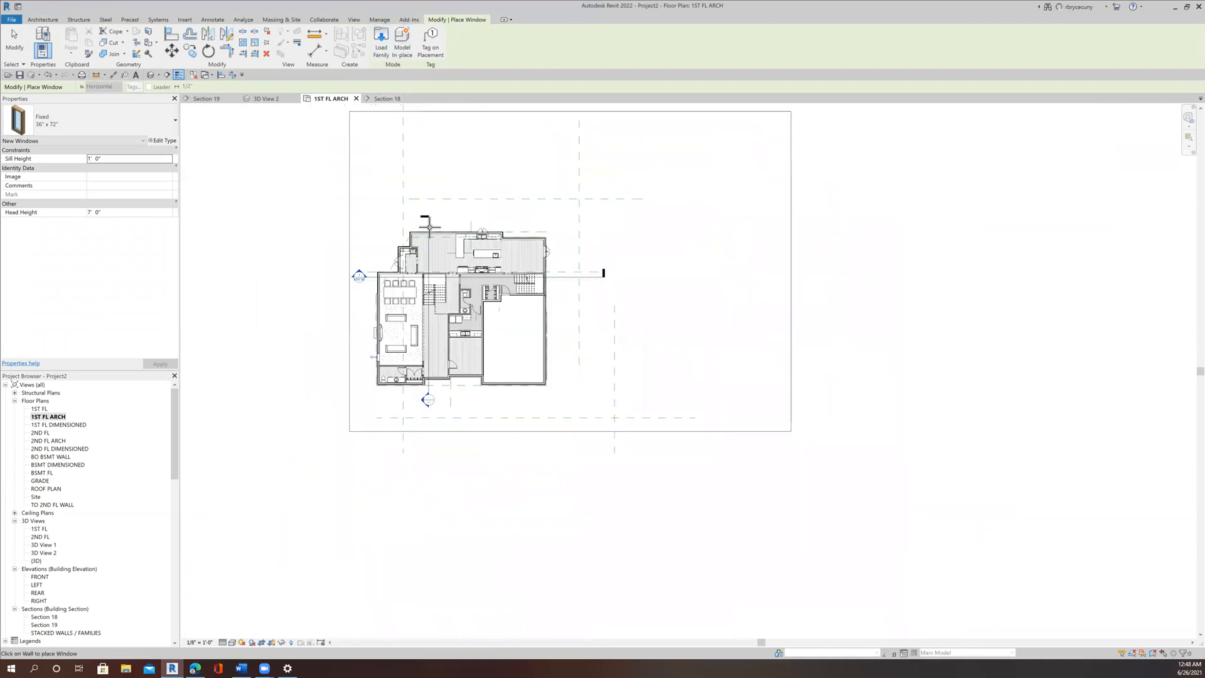
left_click(14, 41)
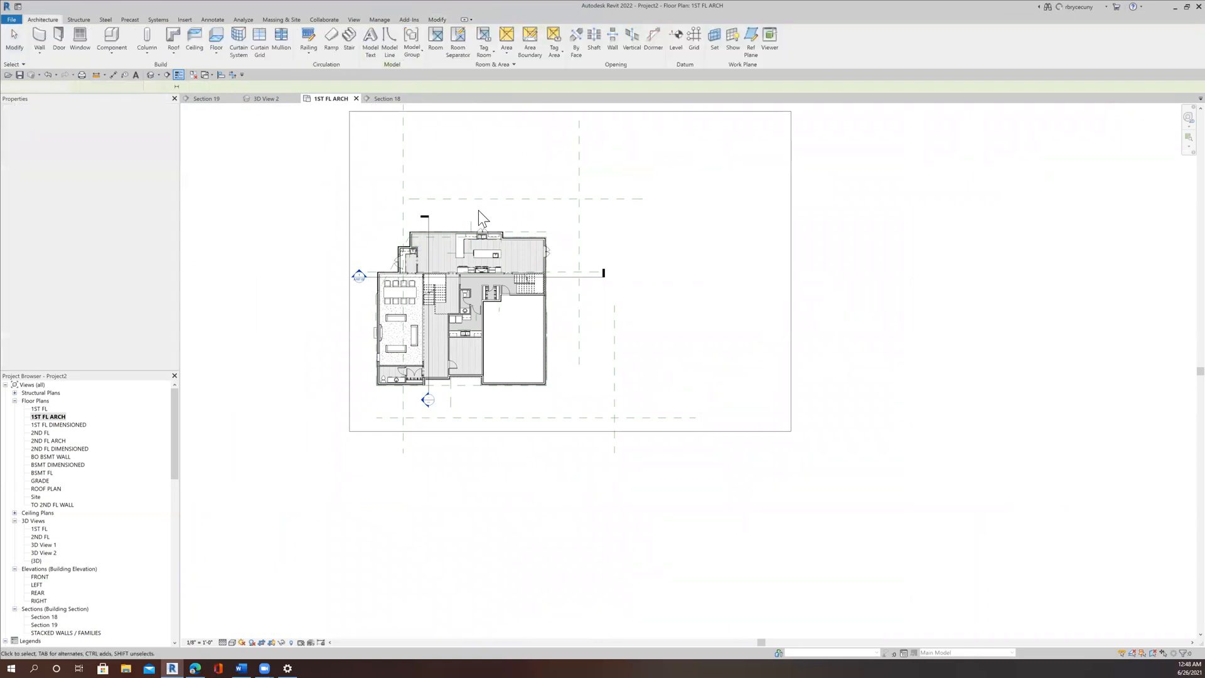
Move the Section 19 line into the living room near the fireplace wall and open its view to show the placed window
scroll(478, 209, "up", 2)
left_click_drag(405, 230, 336, 242)
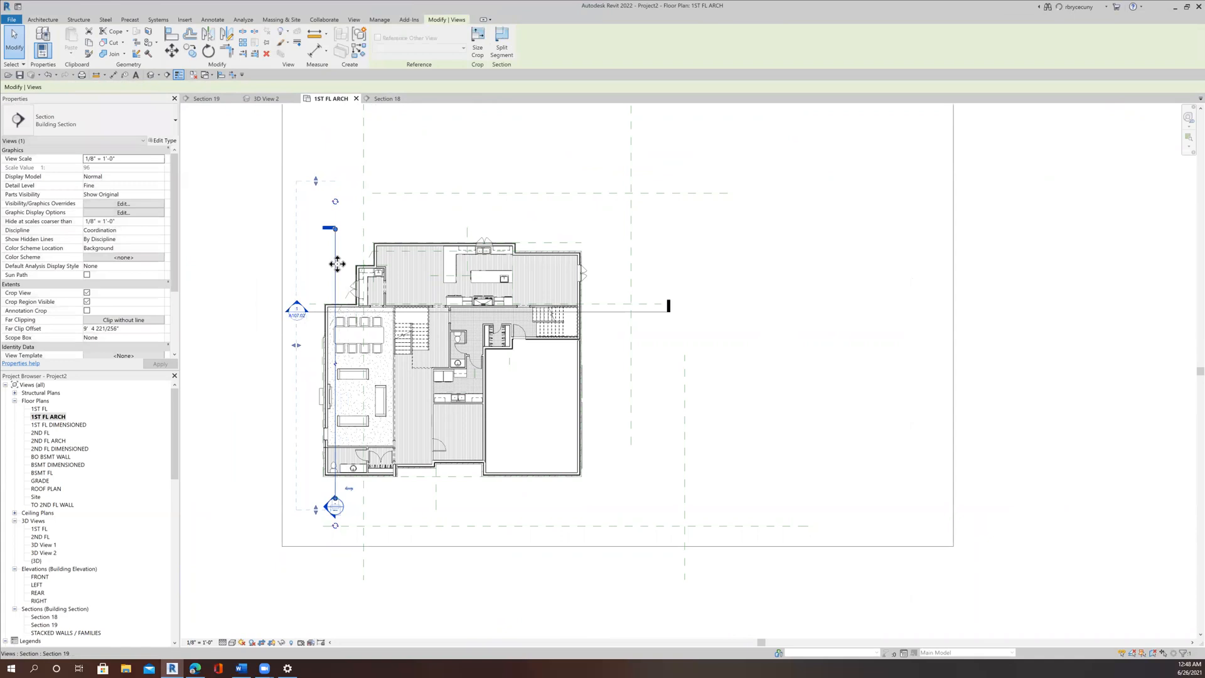
right_click(336, 264)
left_click(385, 308)
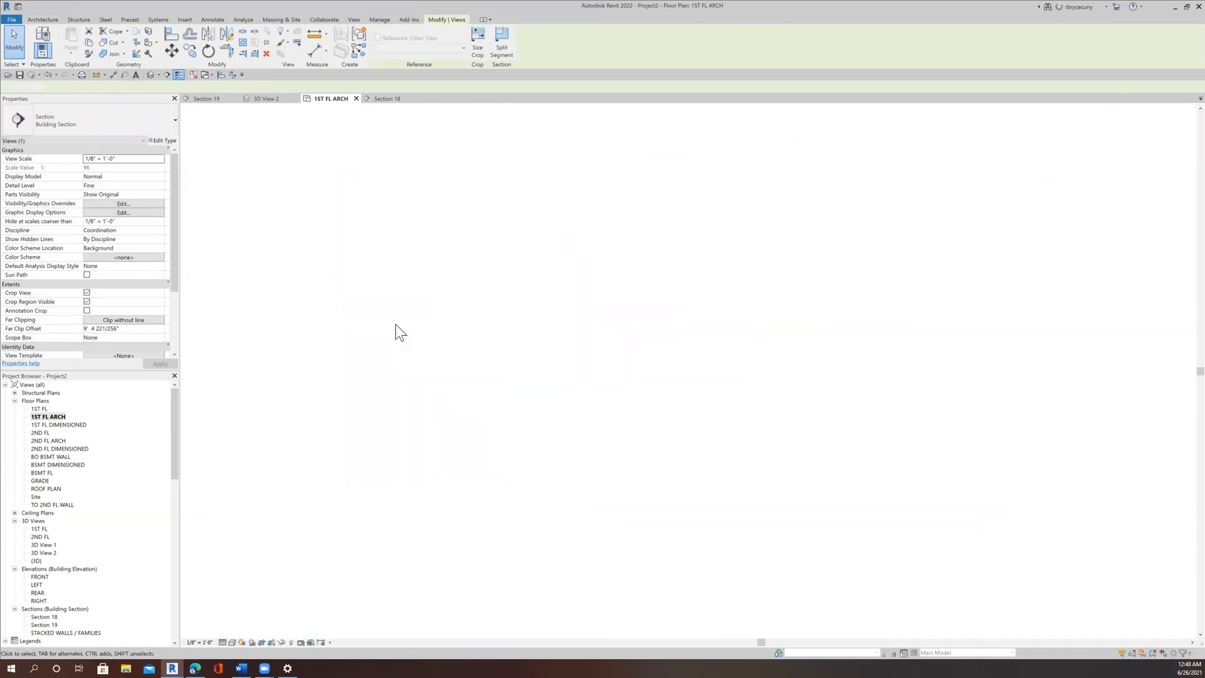
scroll(477, 411, "down", 5)
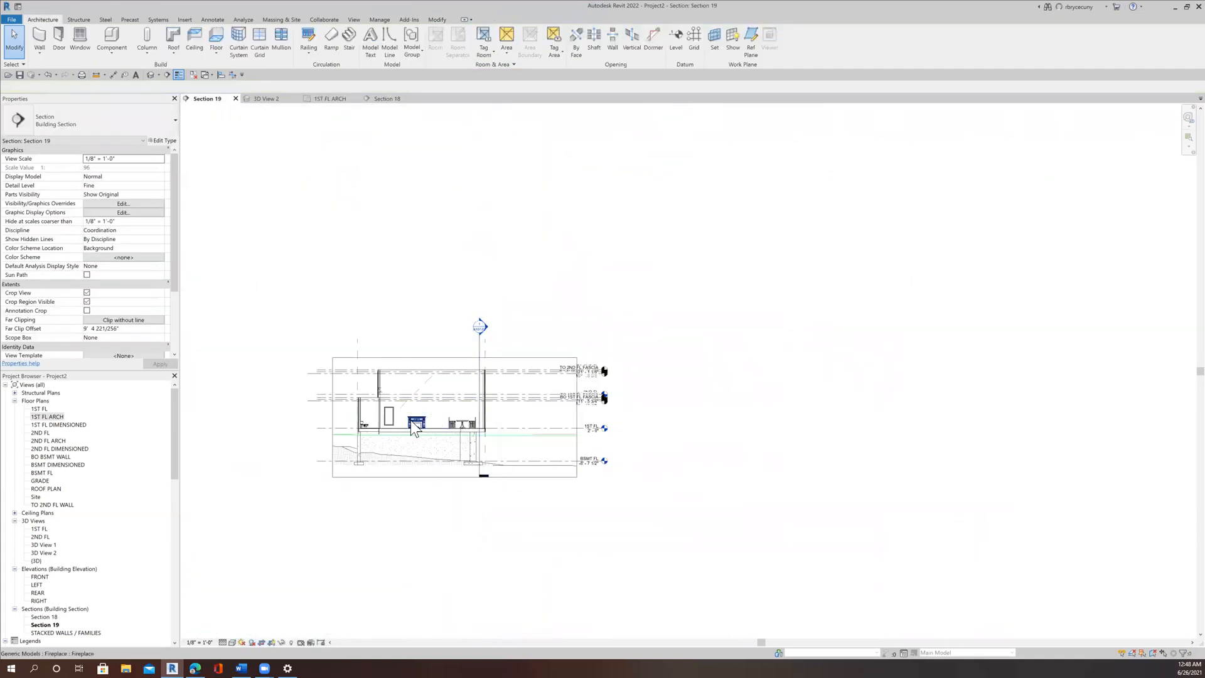
scroll(352, 408, "up", 5)
scroll(352, 379, "up", 1)
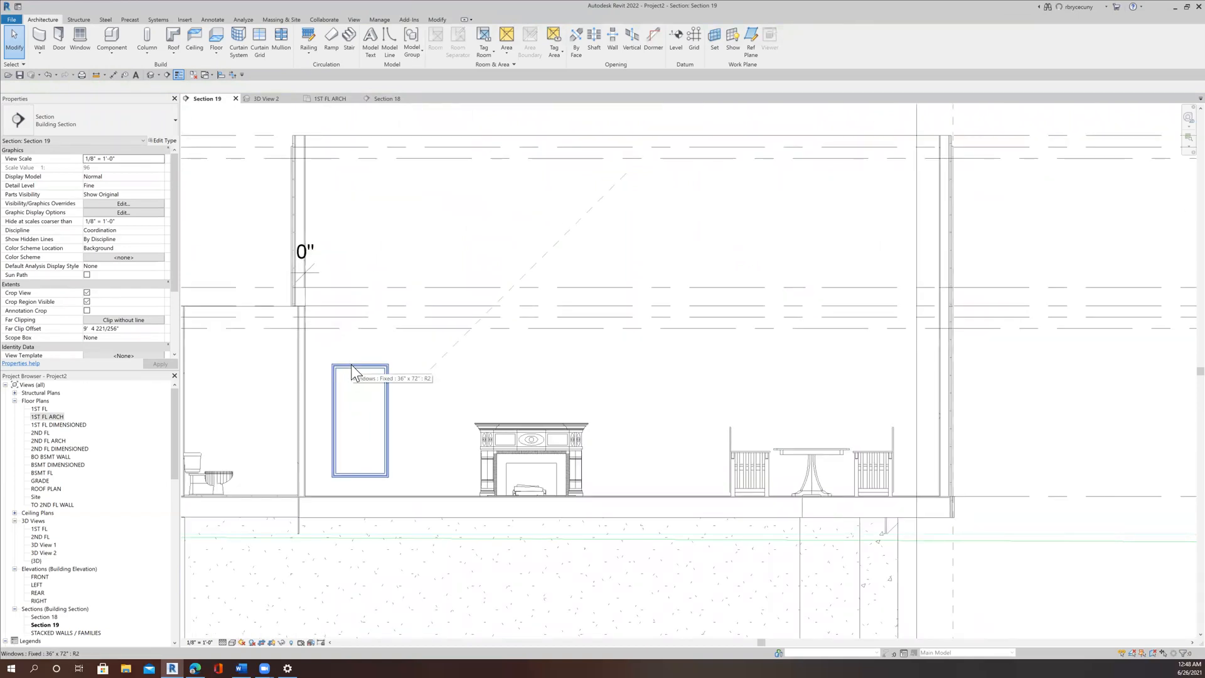
Delete the stray 0" dimension beside the upper wall in Section 19
left_click(310, 253)
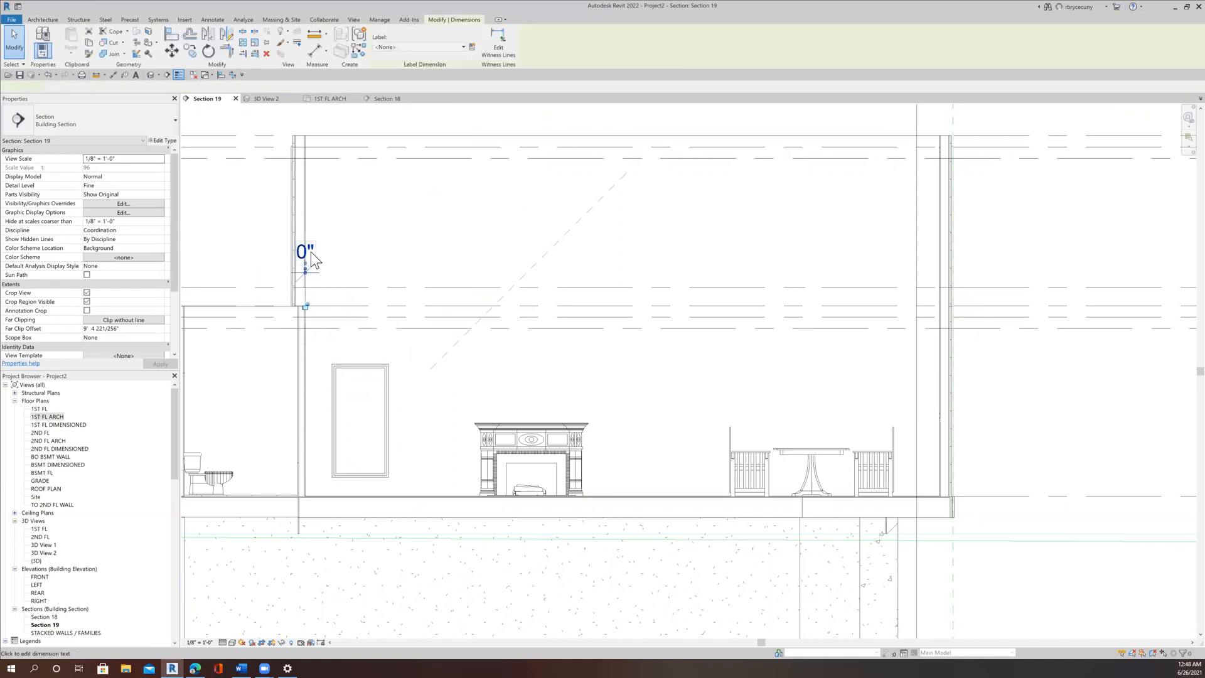
key("Delete")
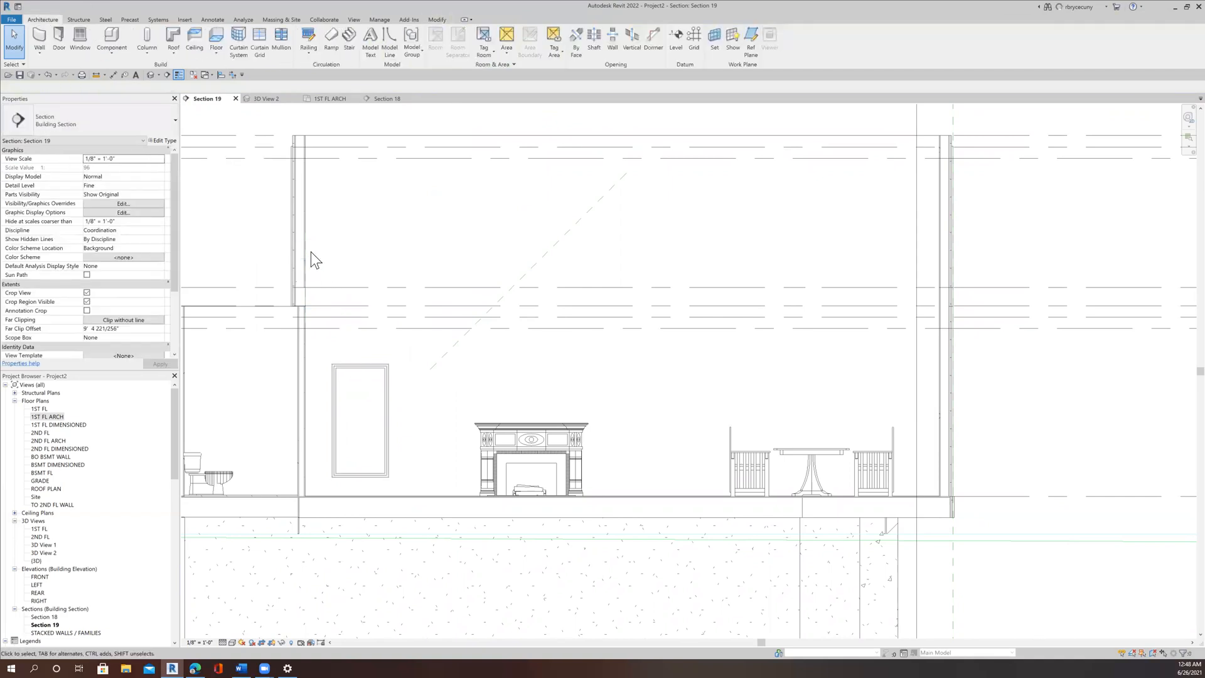
Duplicate the type of the fixed window beside the fireplace and name the new type 36" x 84"
left_click(342, 374)
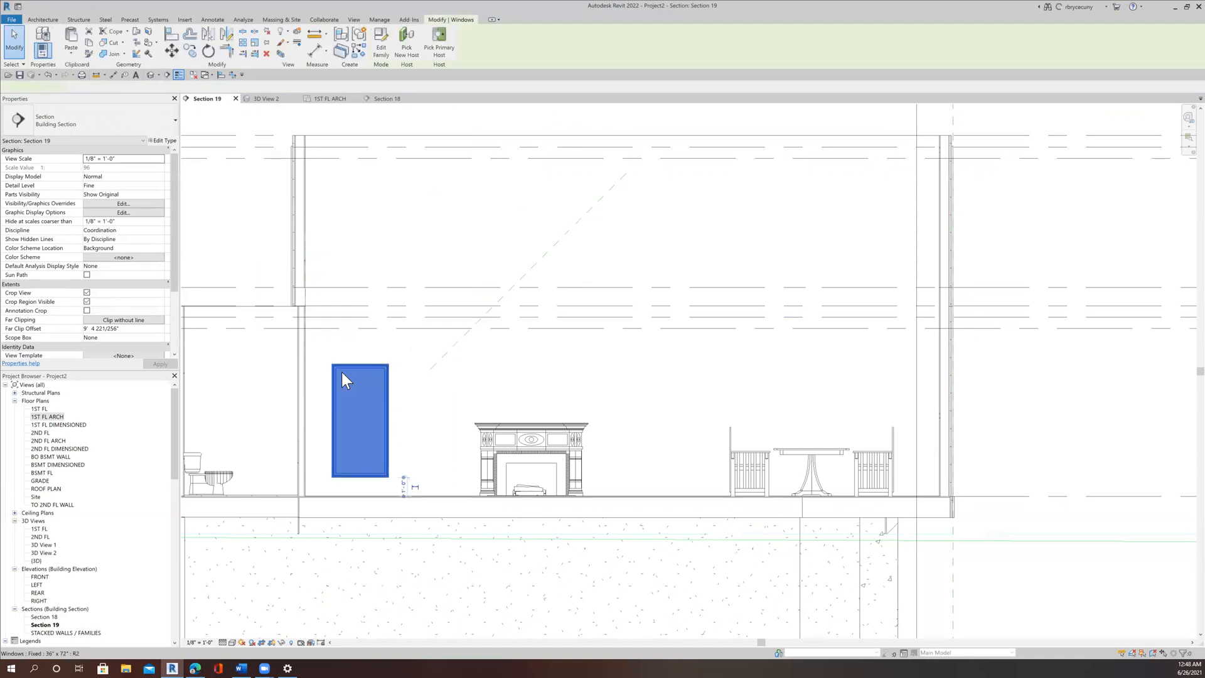
left_click(164, 142)
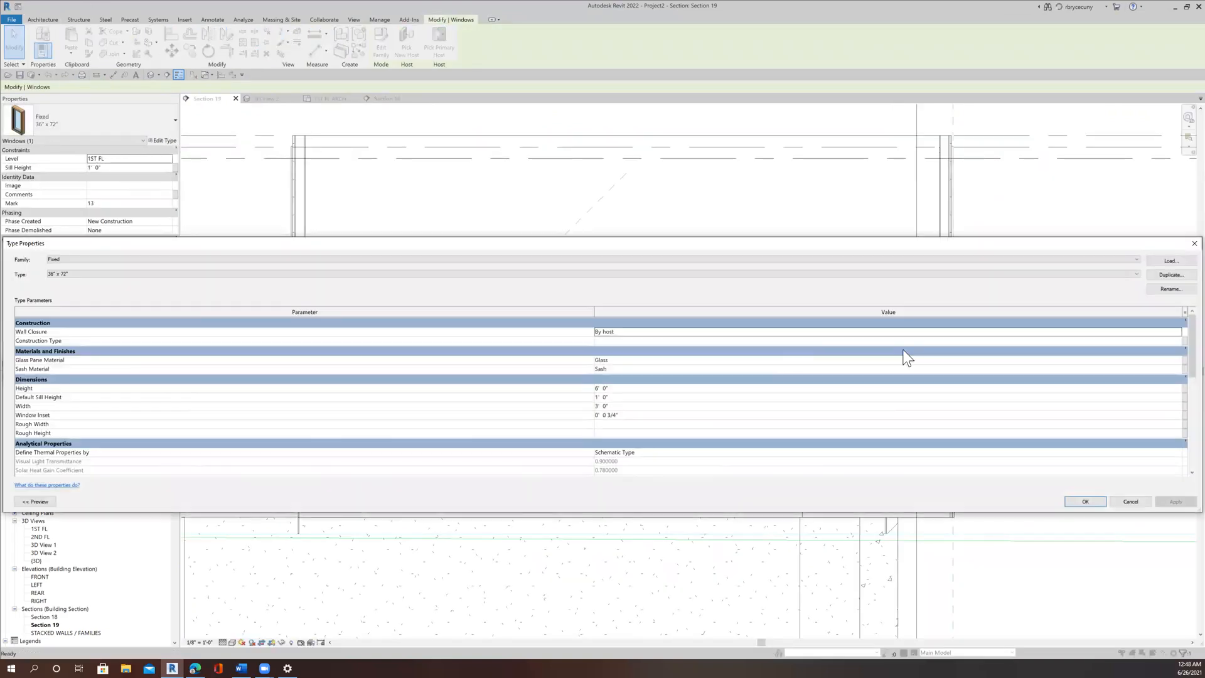
left_click(1170, 274)
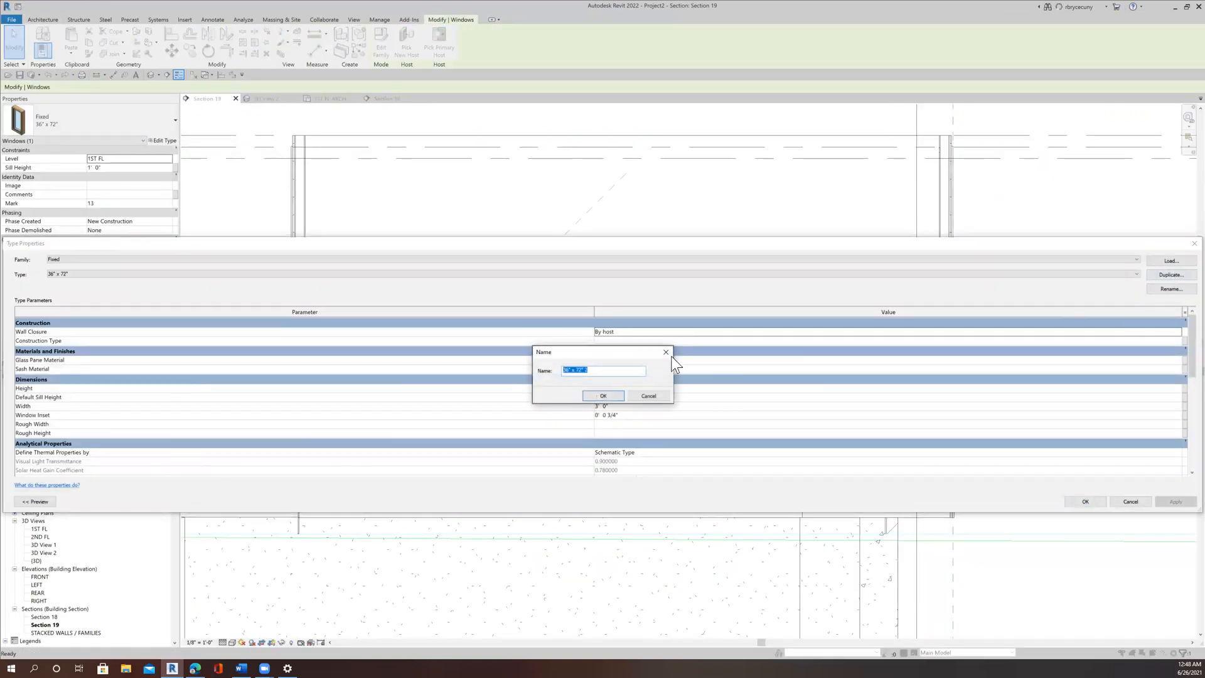
left_click_drag(591, 372, 578, 371)
type("84")
left_click(601, 396)
Set the 36" x 84" window type's height to 7' 0" and apply the type to the window
left_click(606, 387)
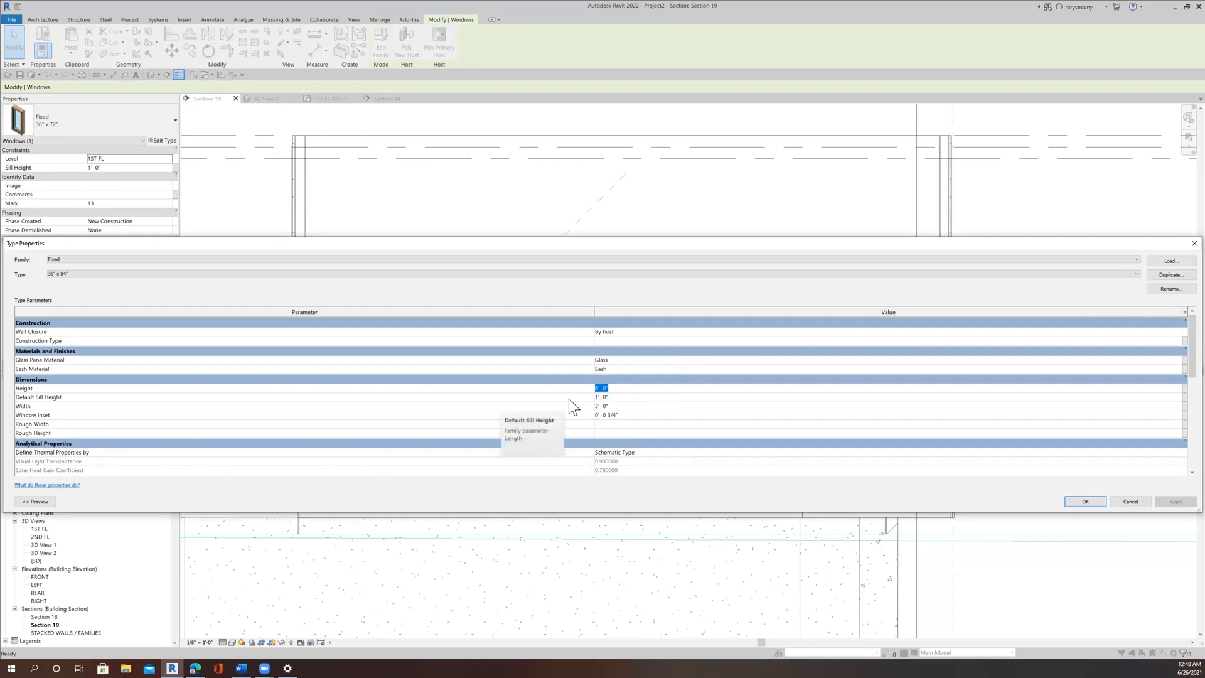
type("3")
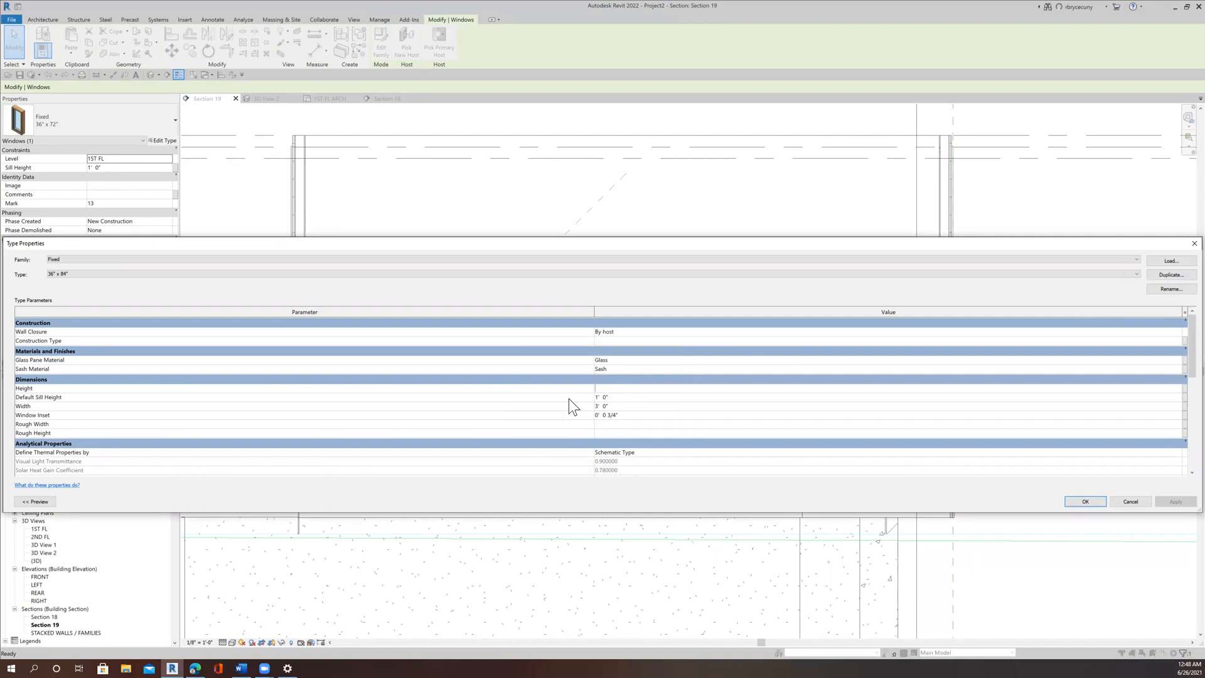
left_click(615, 389)
key("Return")
left_click(1089, 500)
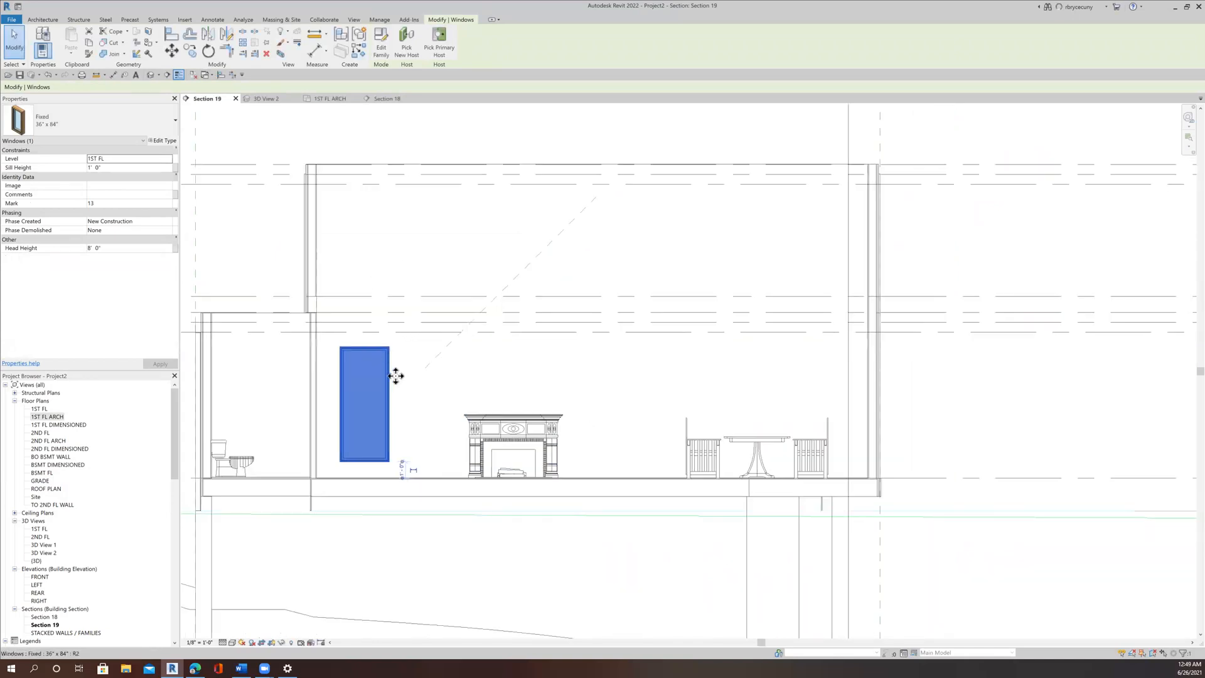
Copy the 36" x 84" window from its lower corner so the copy sits directly beside it, towards the fireplace
scroll(398, 412, "up", 2)
left_click(189, 51)
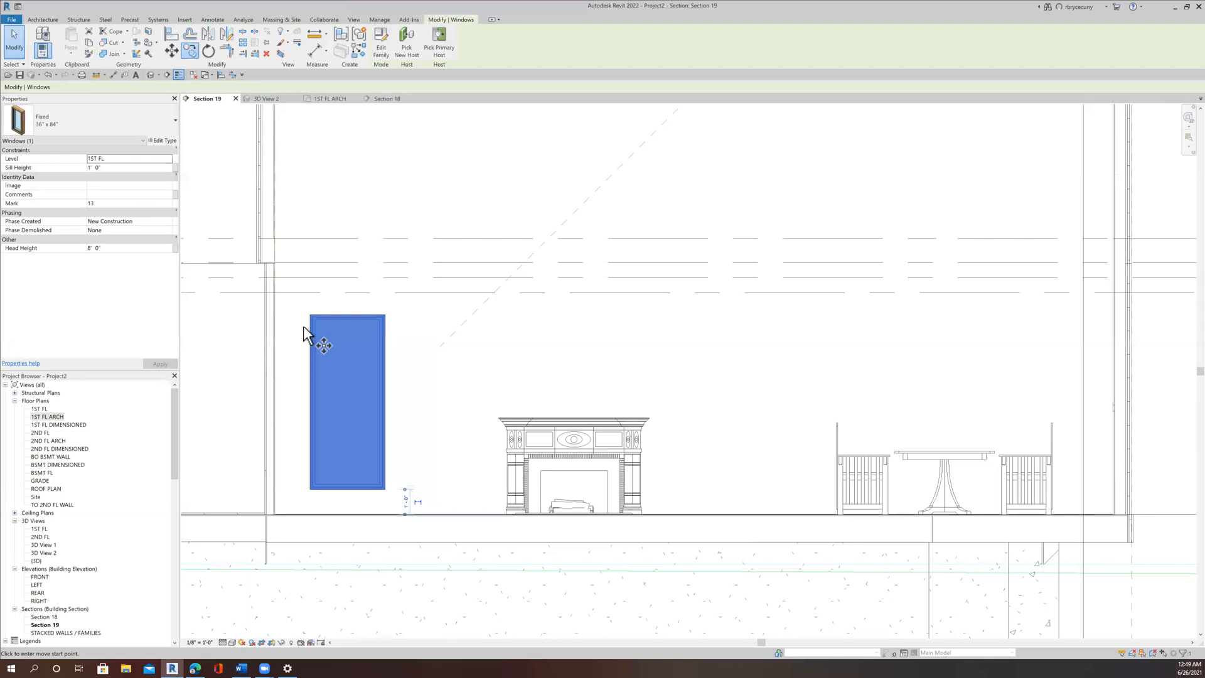
scroll(313, 494, "up", 4)
left_click(304, 484)
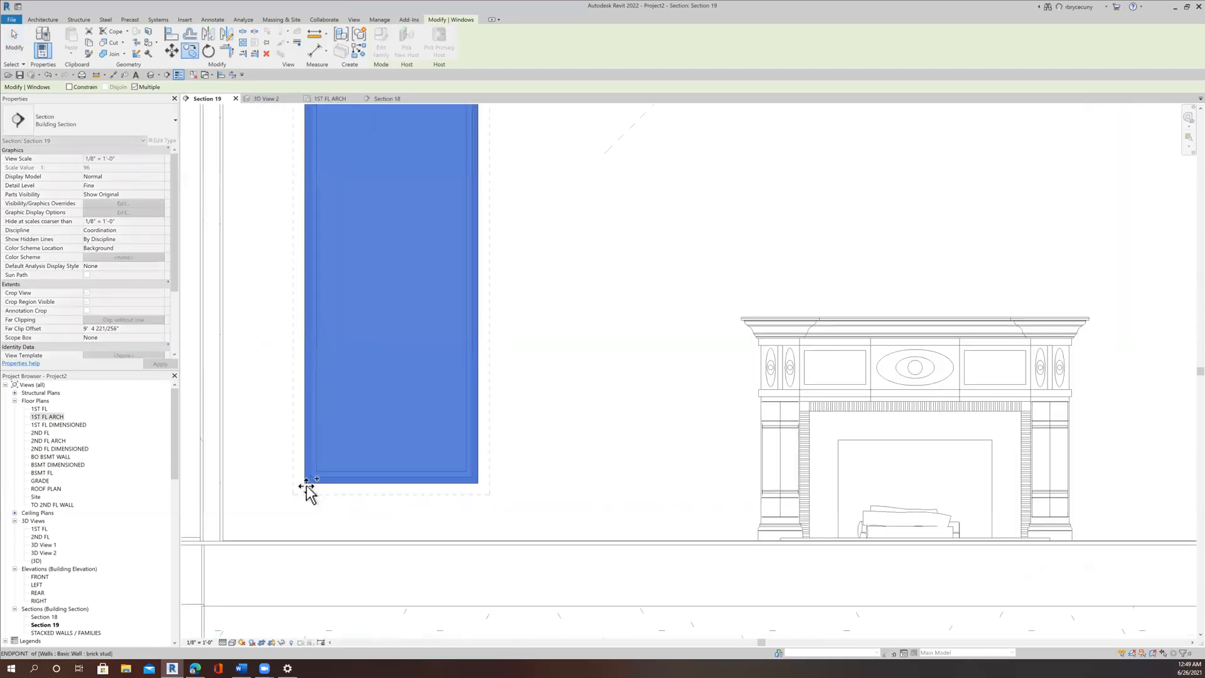
scroll(480, 485, "down", 5)
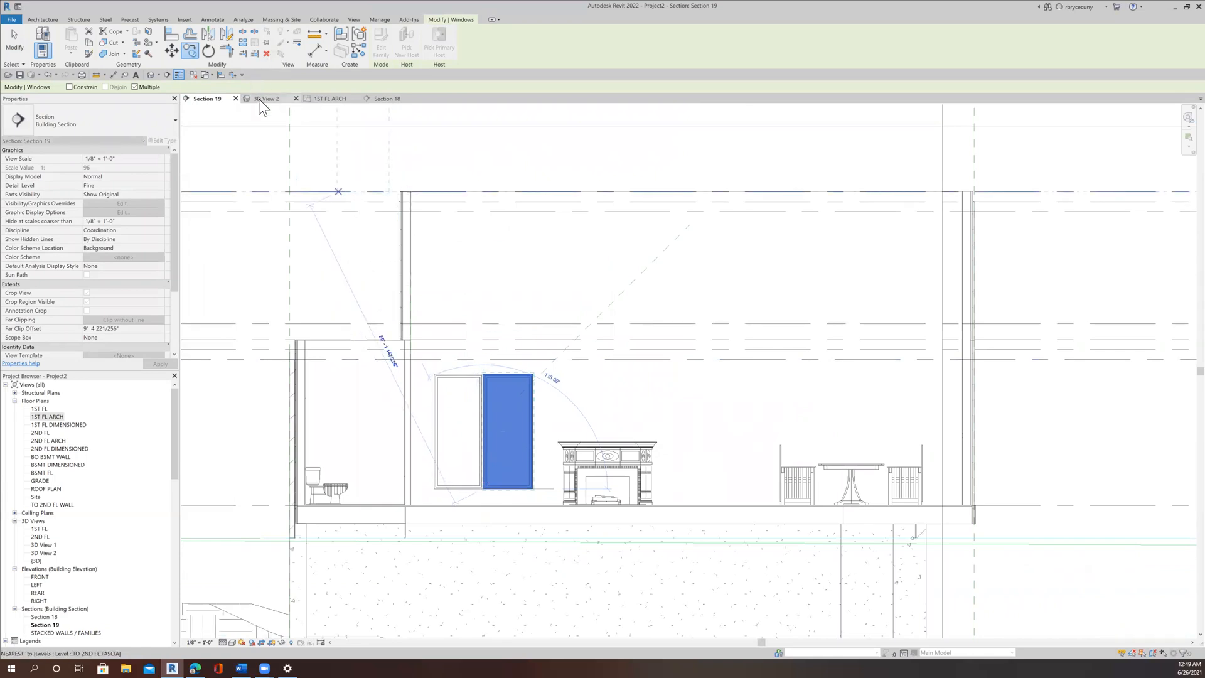
Return to 3D View 2 and try to orbit the perspective towards the fireplace wall
left_click(262, 97)
scroll(548, 491, "down", 3)
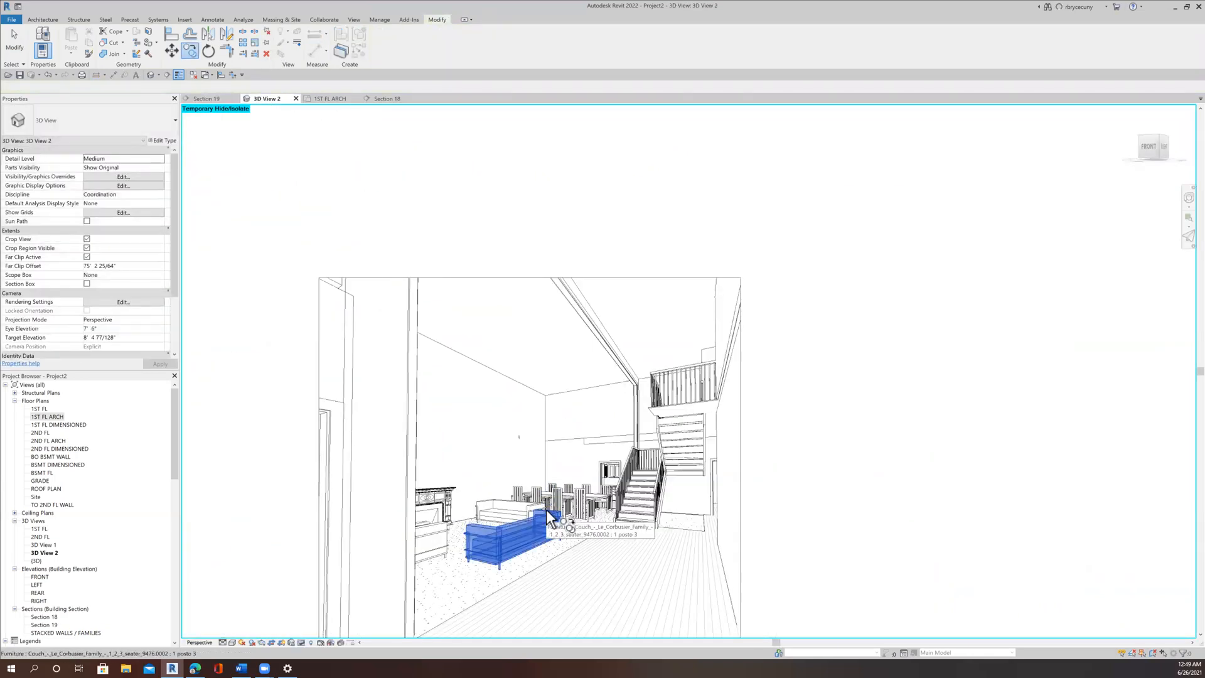
middle_click_drag(559, 521, 531, 533, "shift")
scroll(527, 525, "down", 4)
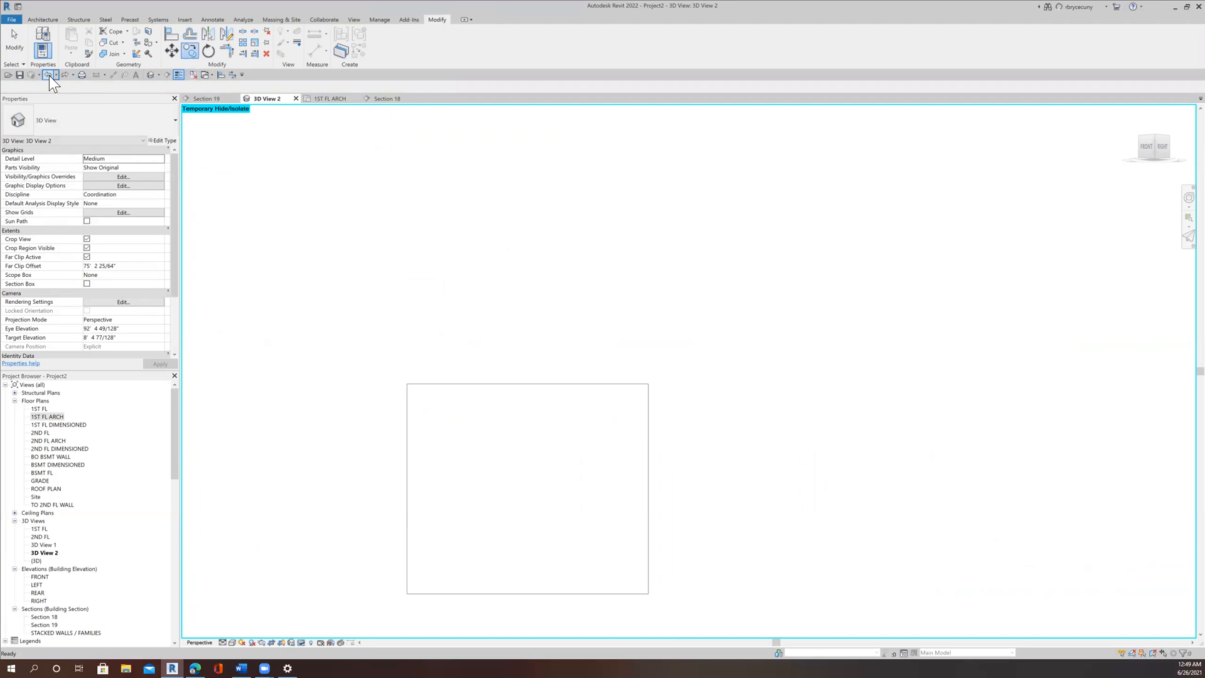
scroll(472, 428, "down", 3)
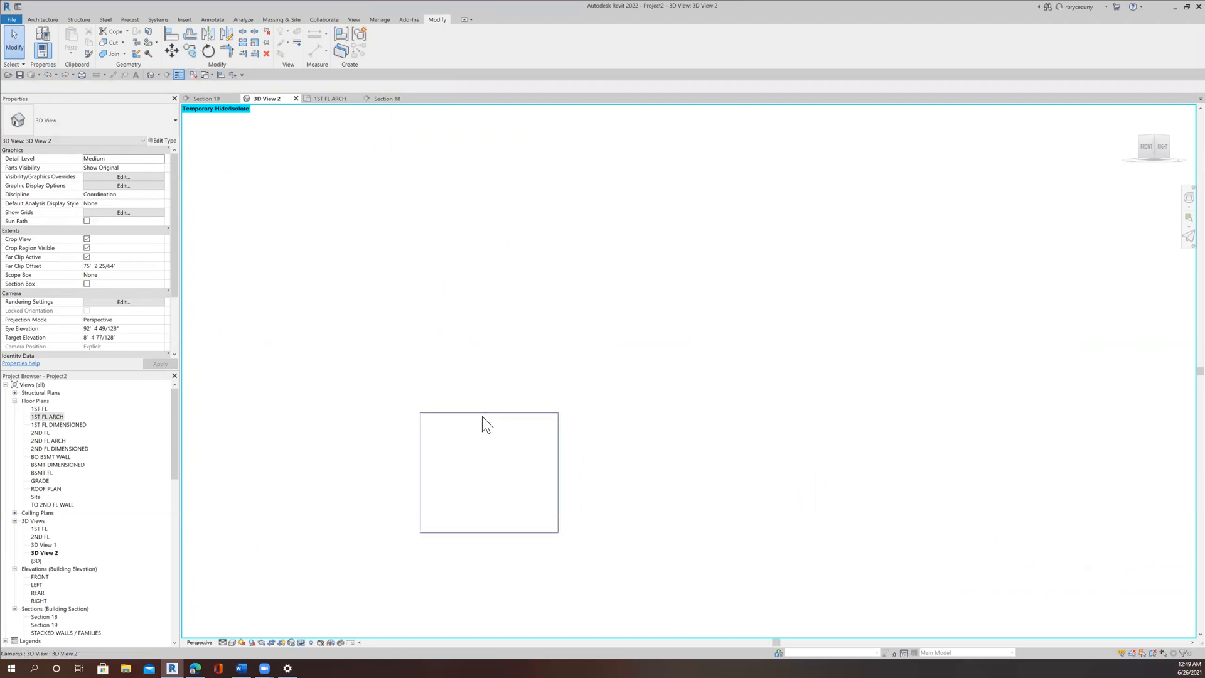
Enlarge 3D View 2's crop region on all four sides to try to bring the room back into the frame
left_click(483, 414)
left_click_drag(419, 472, 326, 486)
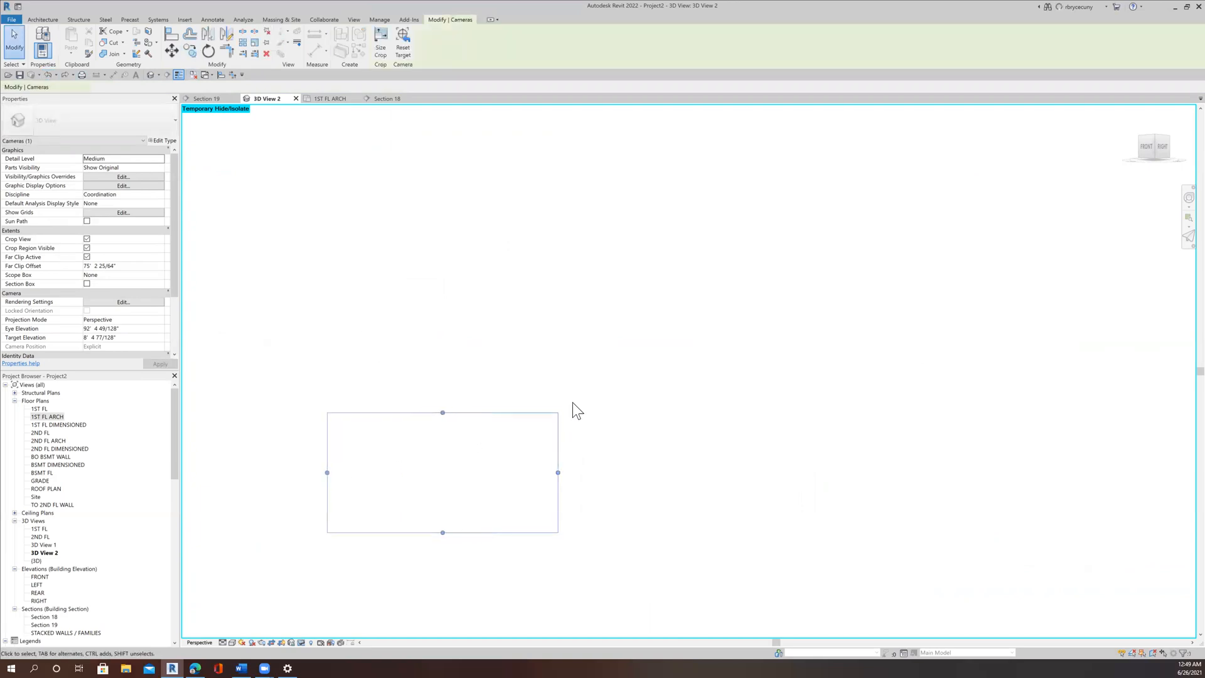
left_click_drag(442, 413, 439, 150)
left_click_drag(557, 341, 813, 340)
scroll(491, 487, "down", 5)
left_click_drag(510, 495, 527, 608)
middle_click_drag(607, 570, 611, 538)
scroll(612, 538, "down", 2)
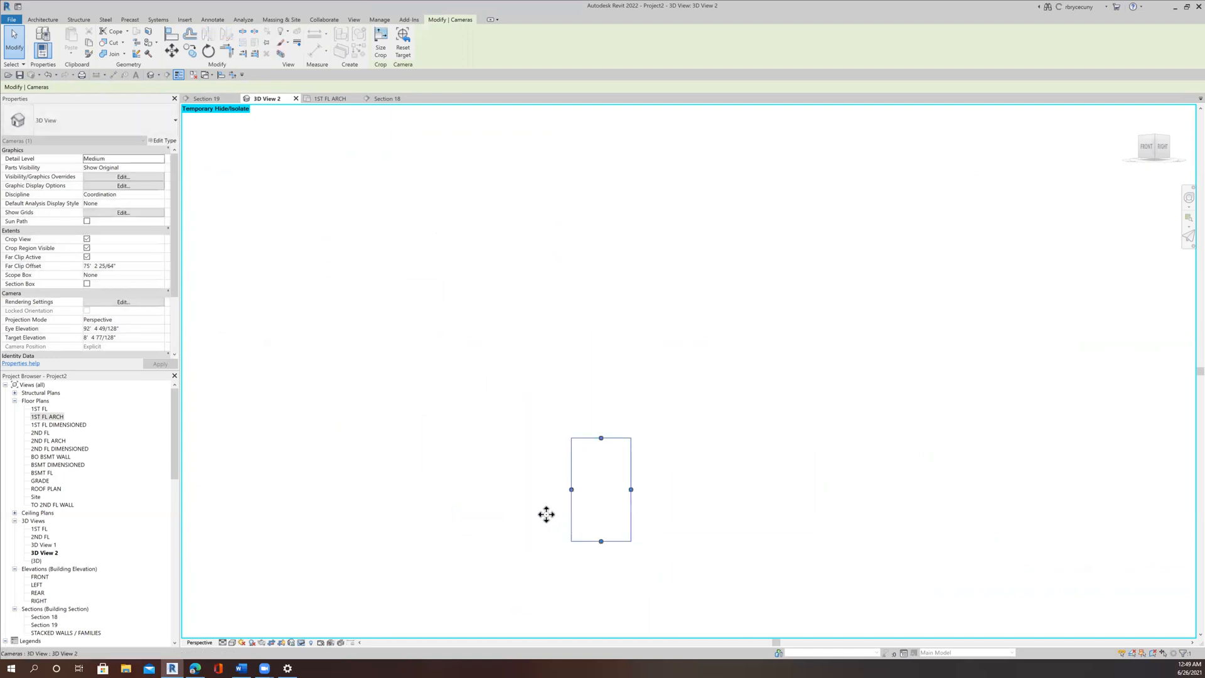
Turn off the crop view in 3D View 2 and search the uncropped scene for the house
left_click(276, 643)
scroll(618, 551, "up", 3)
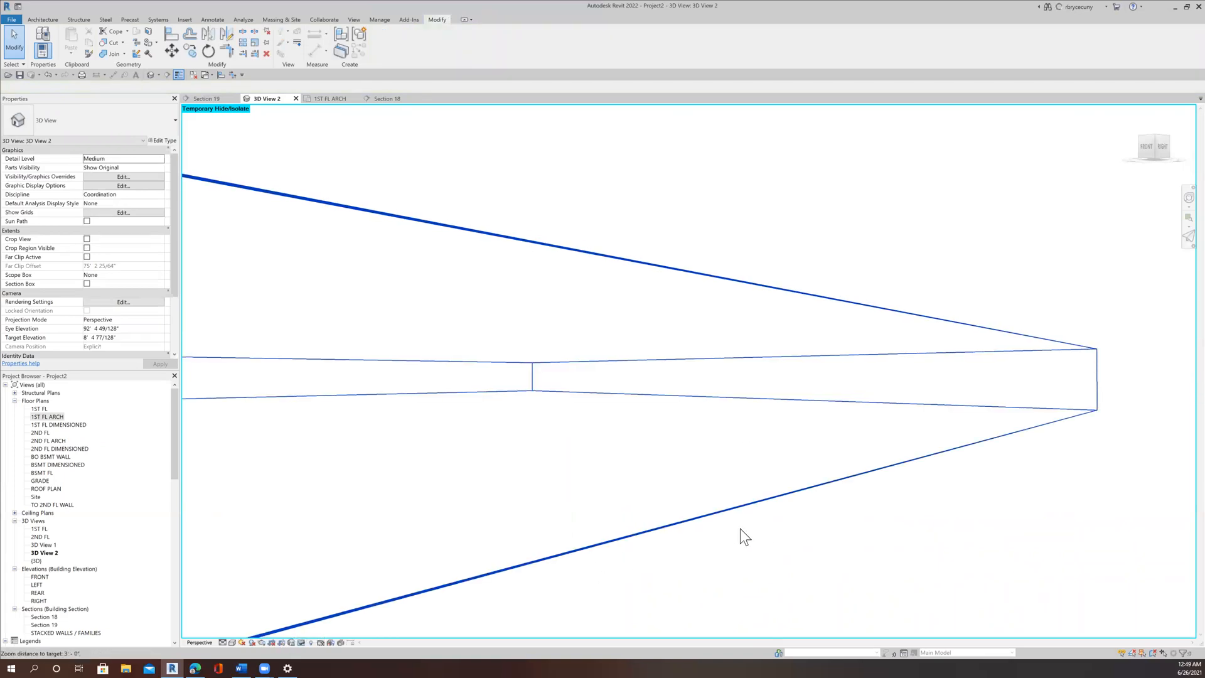
left_click(681, 529)
scroll(678, 502, "down", 5)
scroll(1091, 424, "up", 2)
scroll(1076, 436, "down", 2)
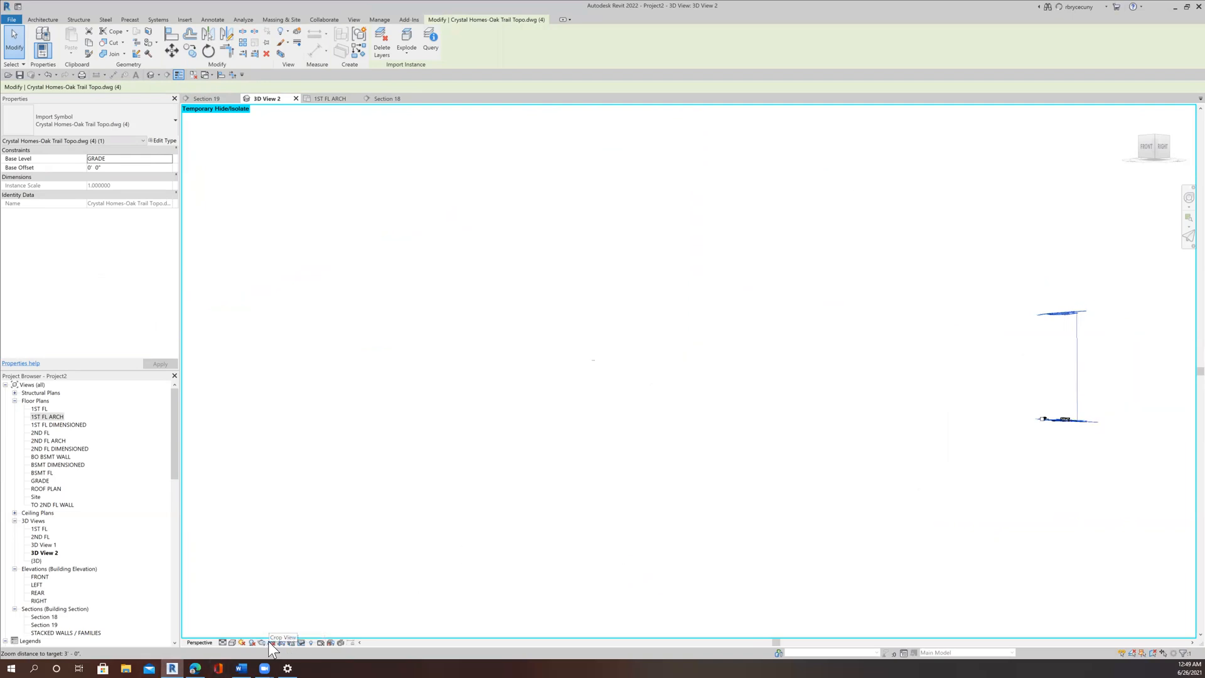
Turn 3D View 2's crop view back on and examine the distant house and imported topo drawing
left_click(758, 562)
scroll(758, 562, "down", 6)
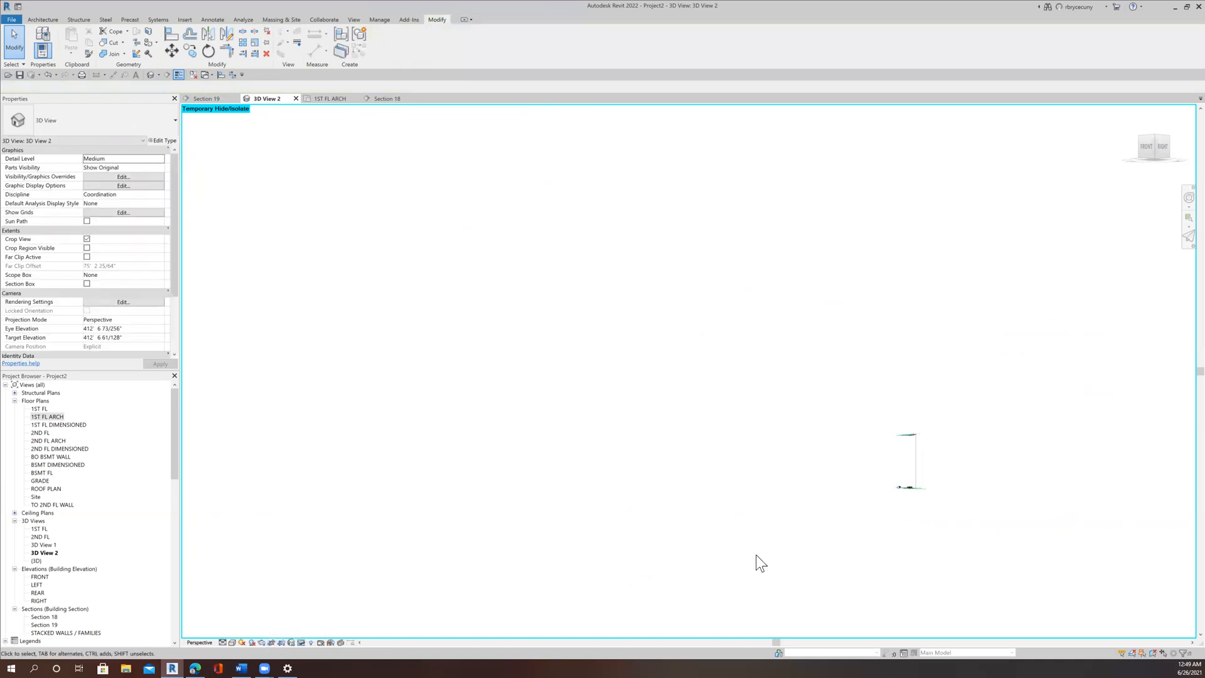
scroll(827, 518, "up", 8)
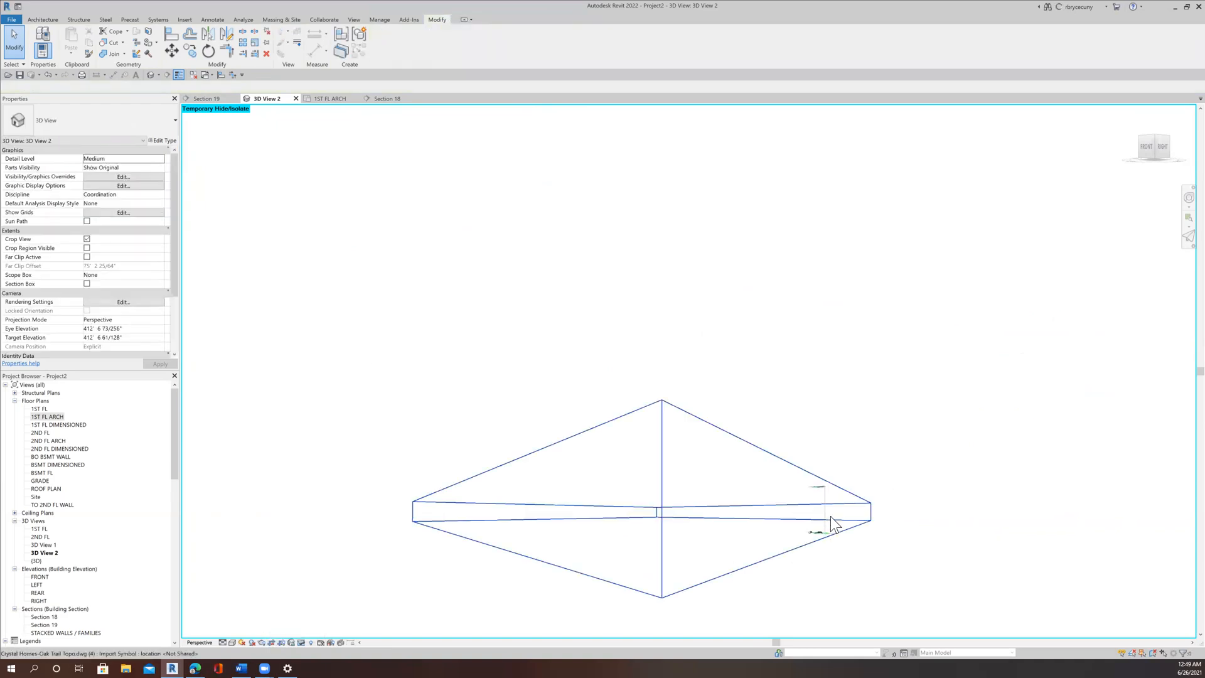
scroll(821, 533, "down", 2)
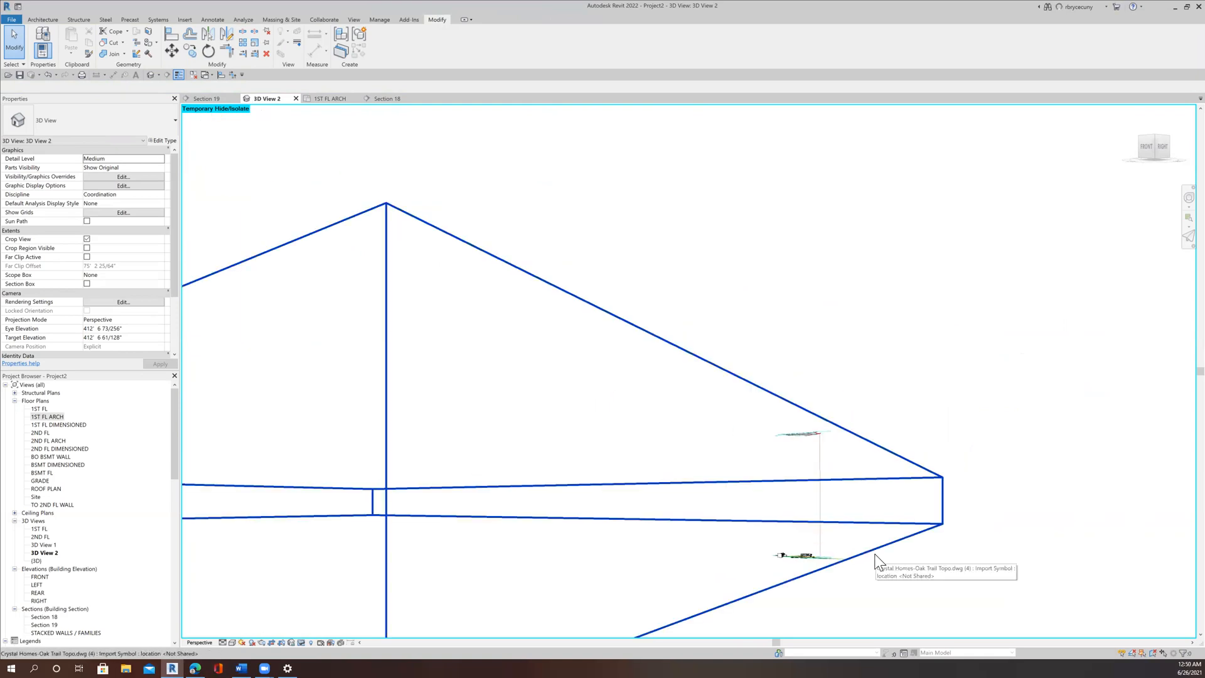
left_click(866, 555)
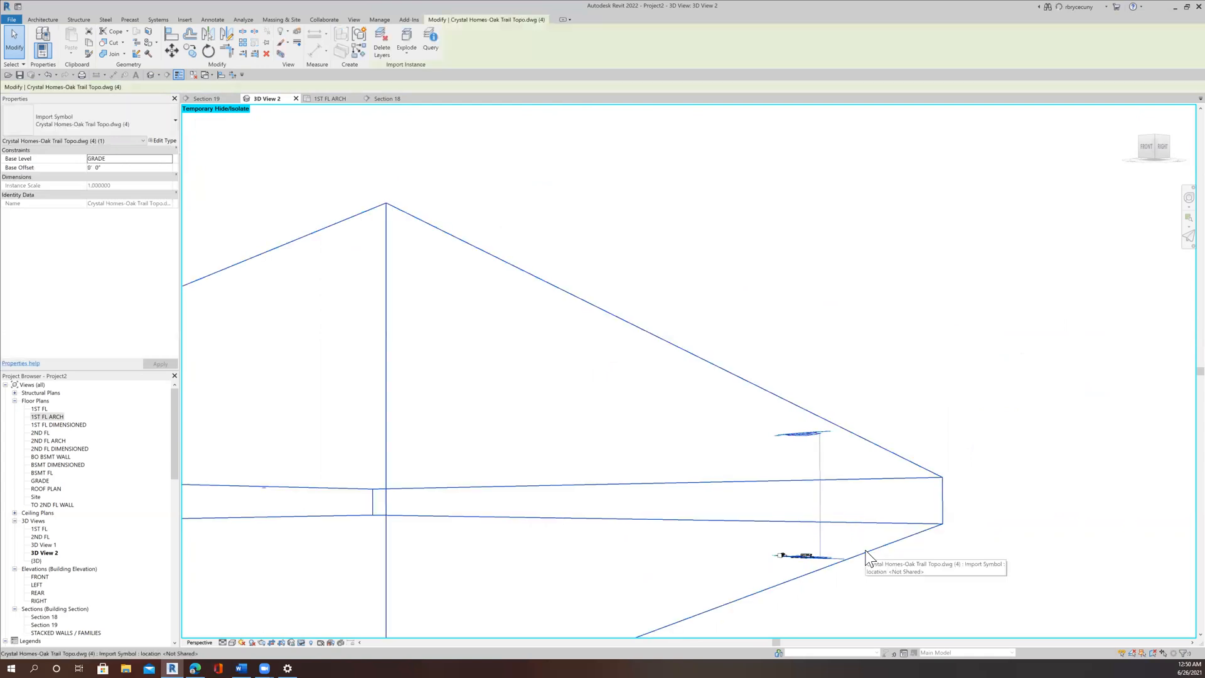
scroll(828, 540, "down", 5)
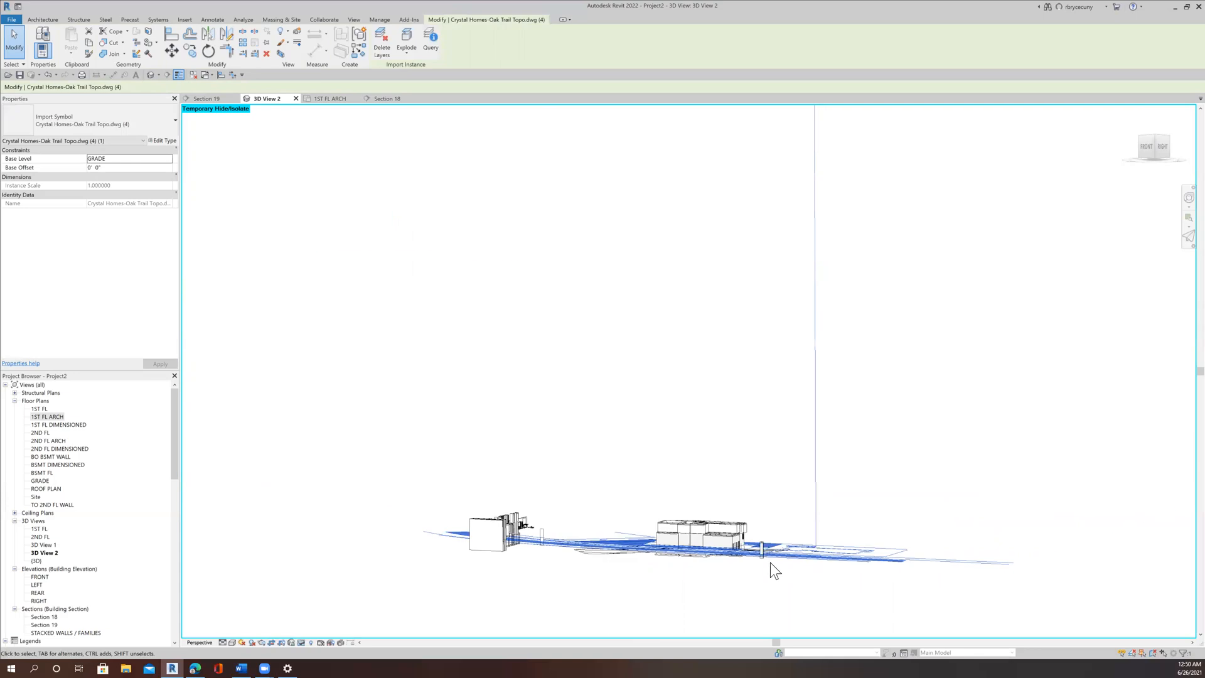
scroll(722, 565, "up", 2)
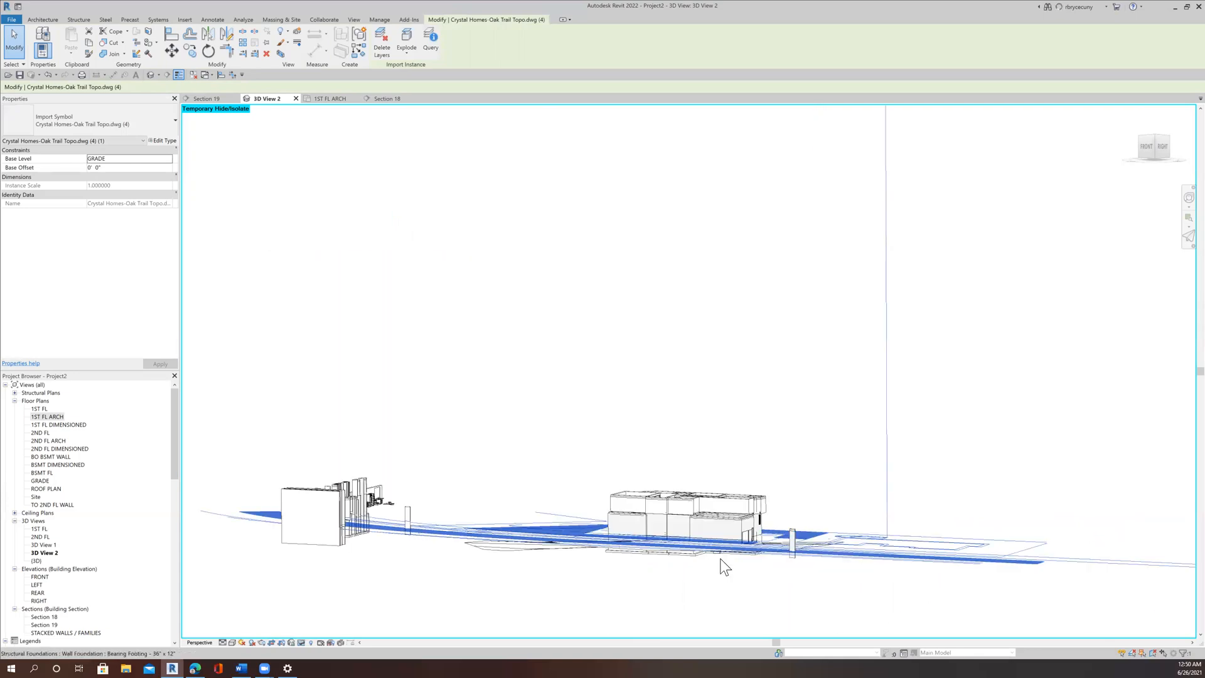
scroll(751, 567, "down", 3)
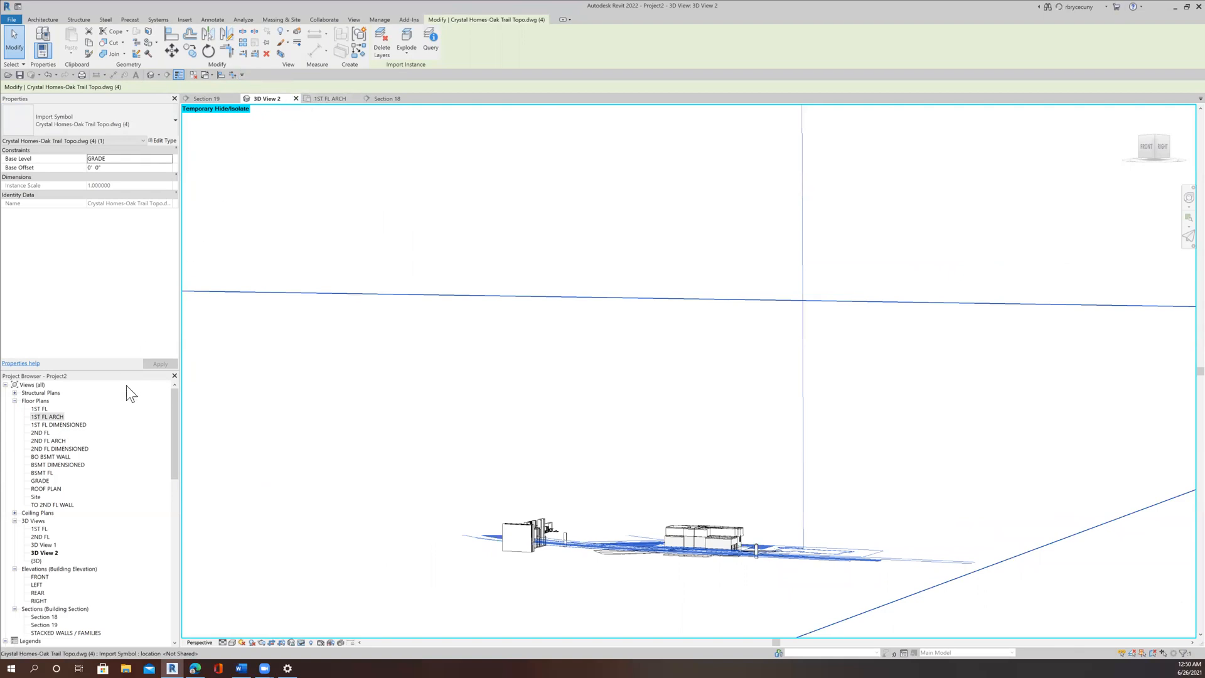
Open 3D View 1 and check its kitchen perspective
left_click(44, 545)
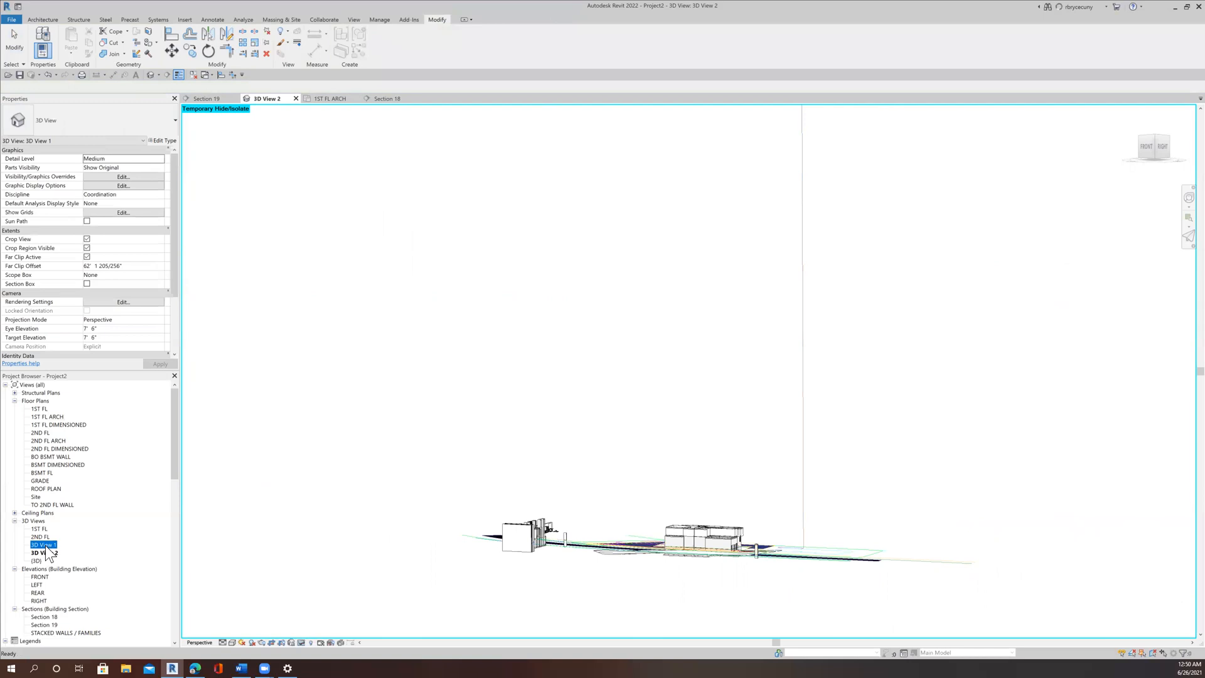
double_click(49, 545)
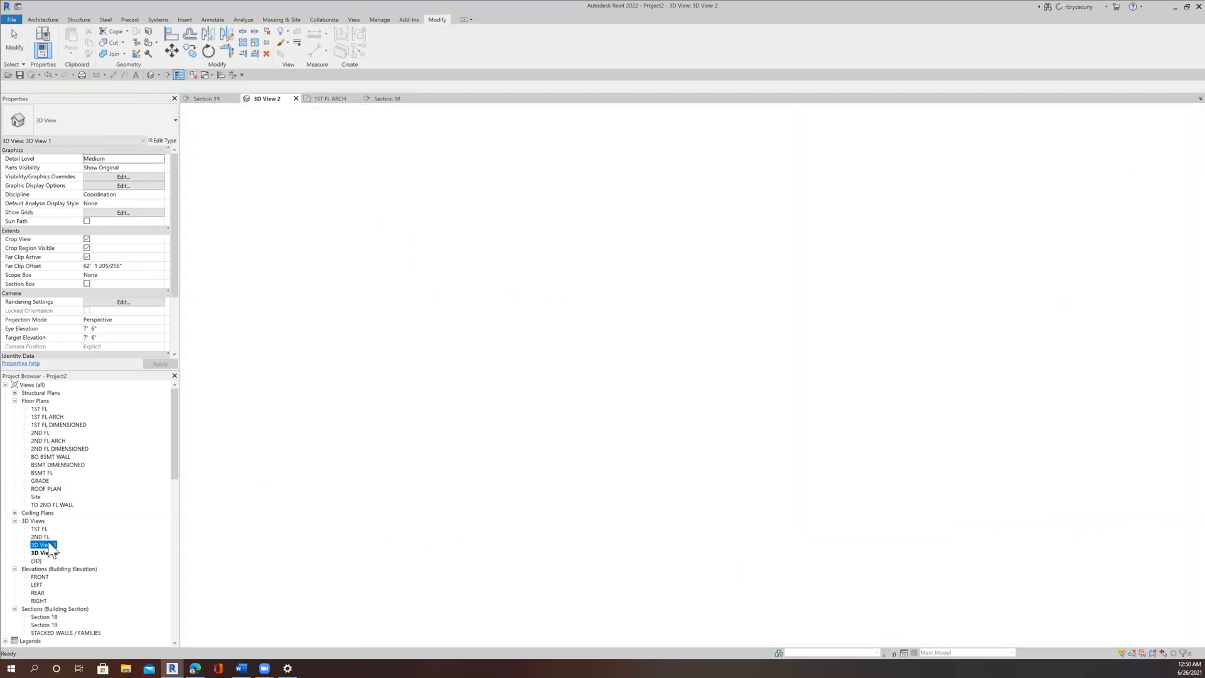
scroll(484, 499, "down", 2)
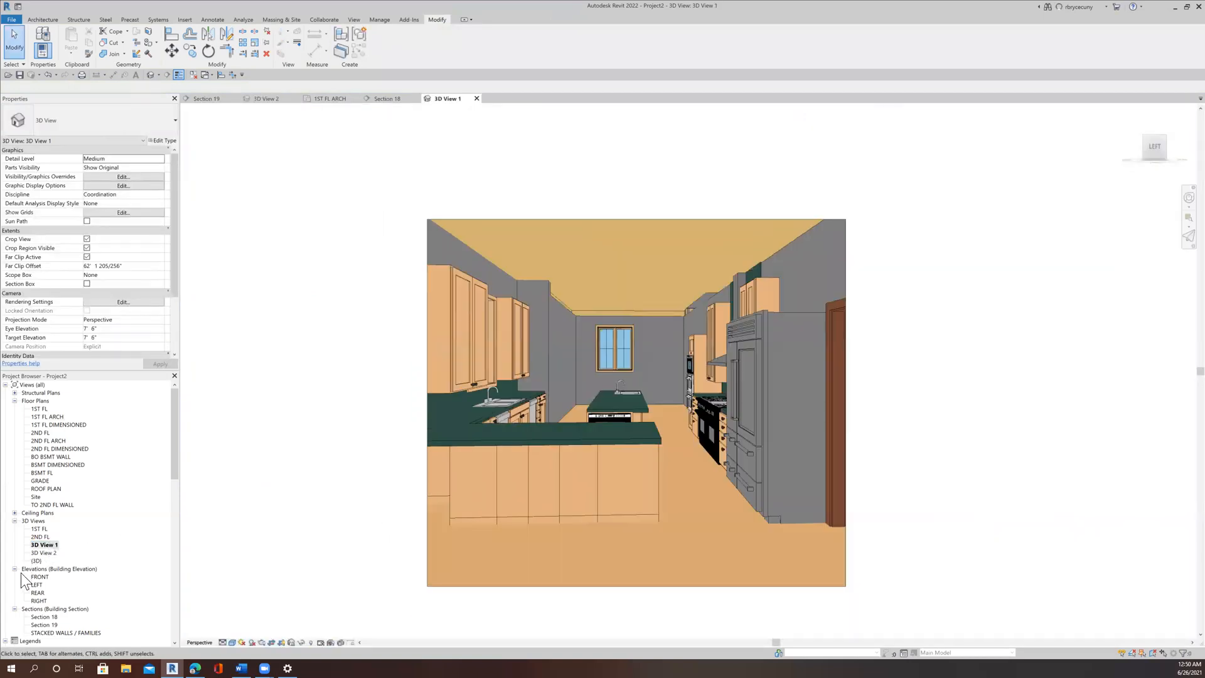
Return to 3D View 2 and delete that view from the project
double_click(39, 552)
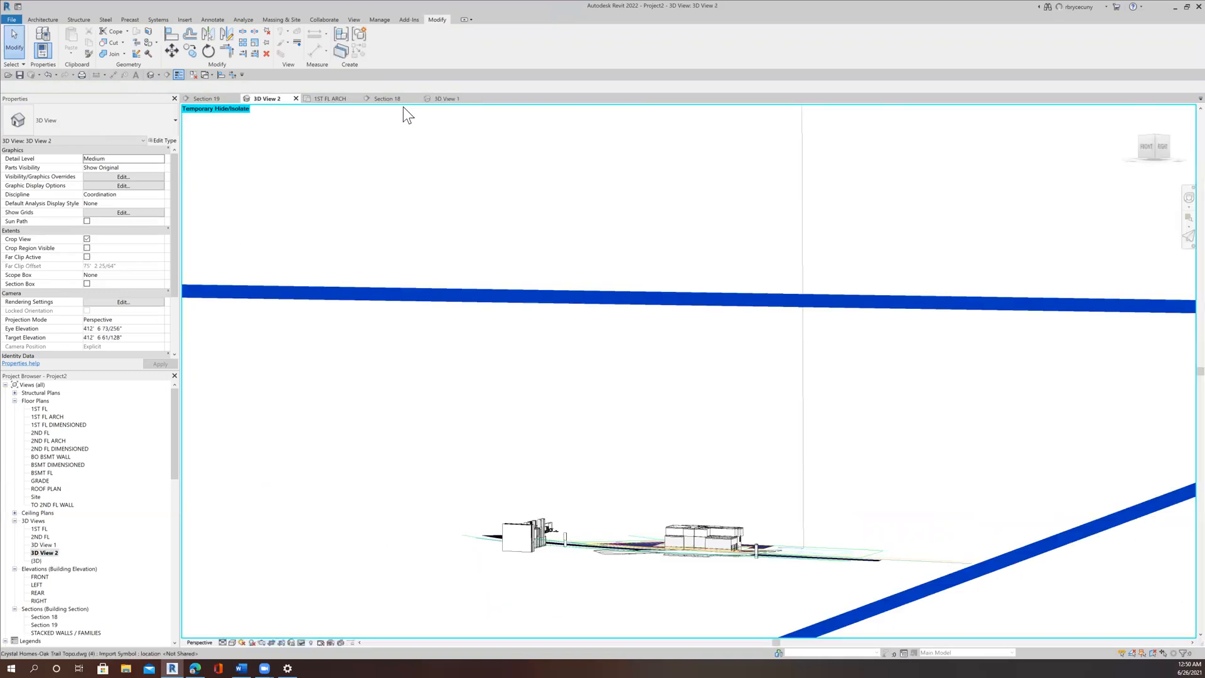
right_click(51, 554)
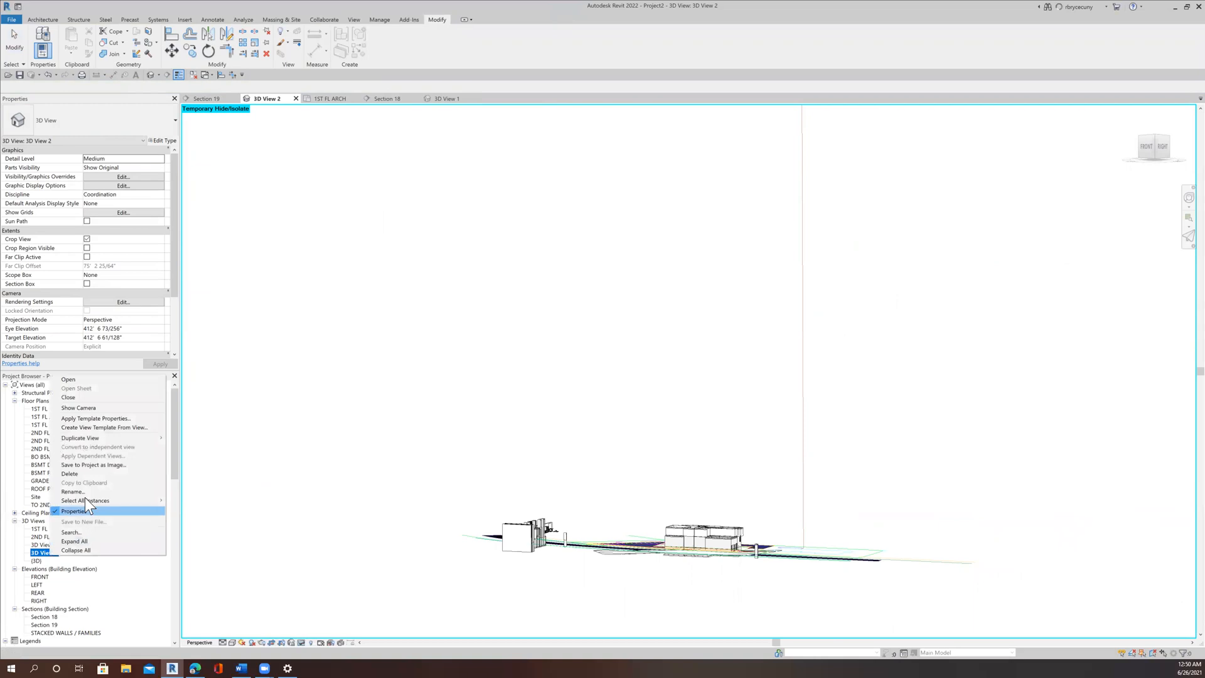
left_click(72, 474)
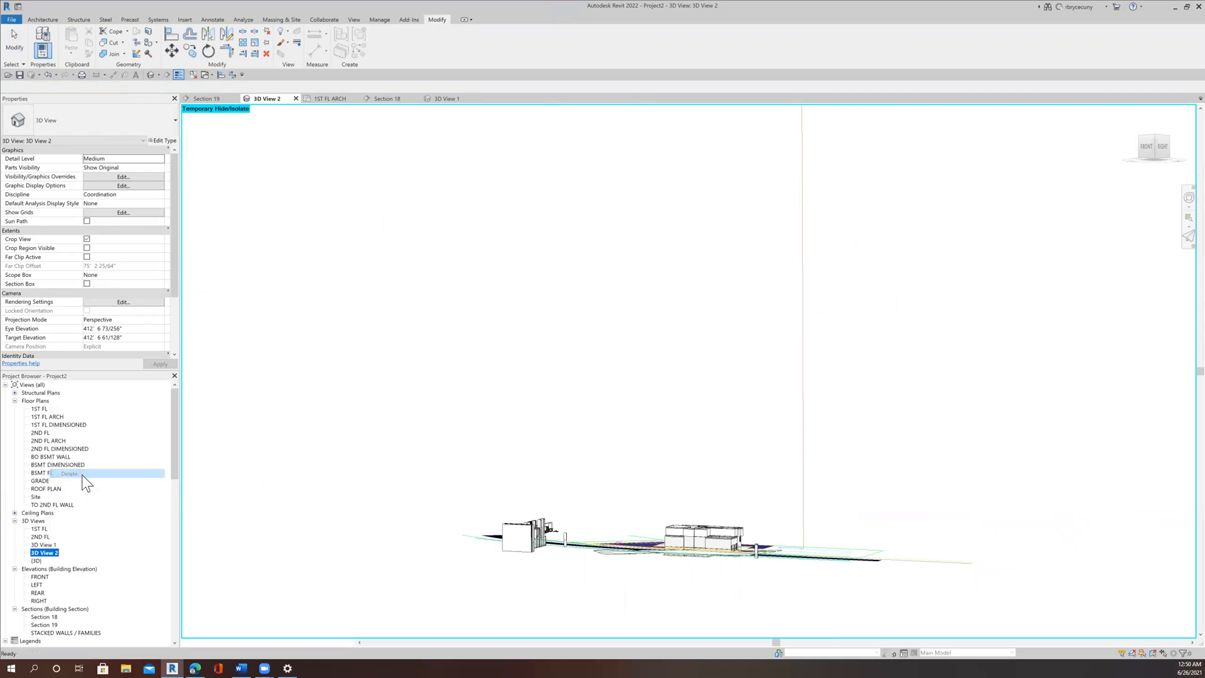
In the 1ST FL ARCH plan, place a camera beside the stairs aimed across the living room at the fireplace wall's bathroom end
left_click(267, 100)
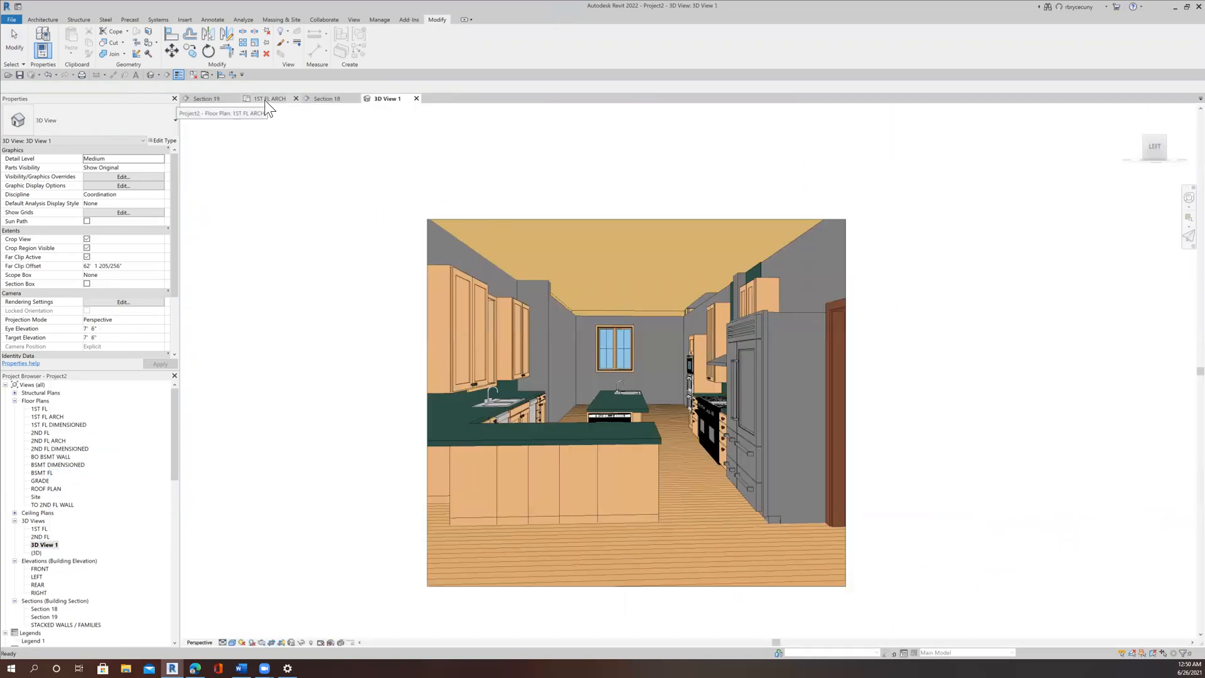
left_click(158, 74)
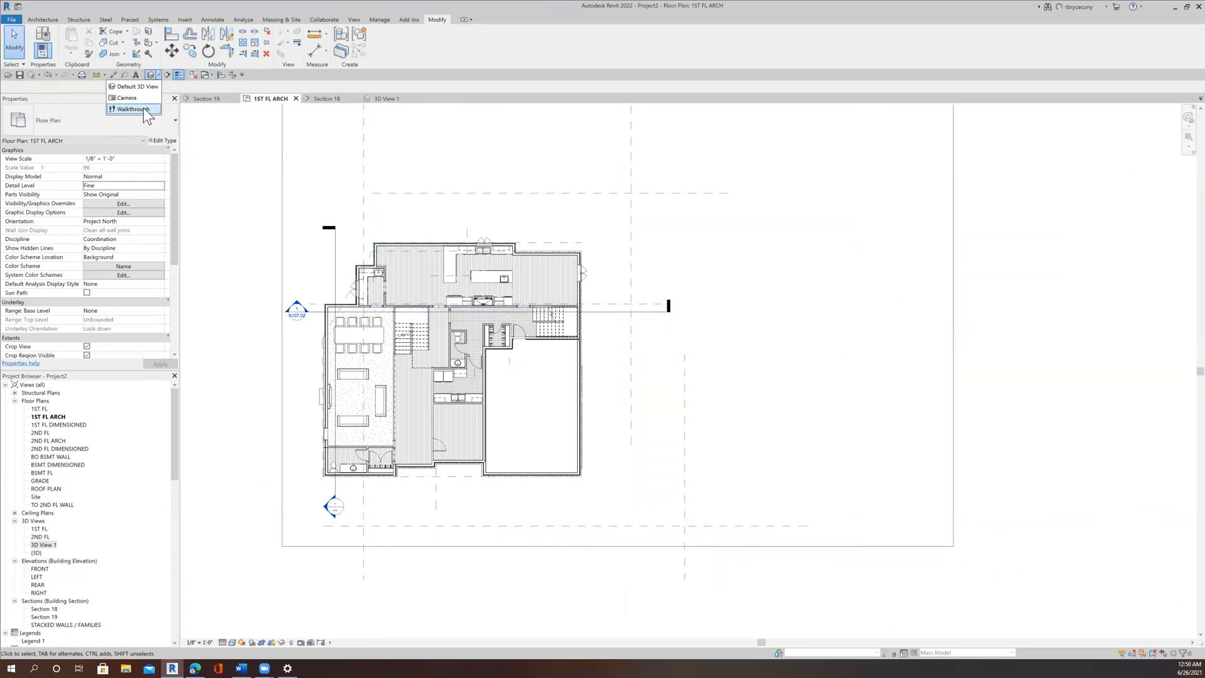
left_click(140, 99)
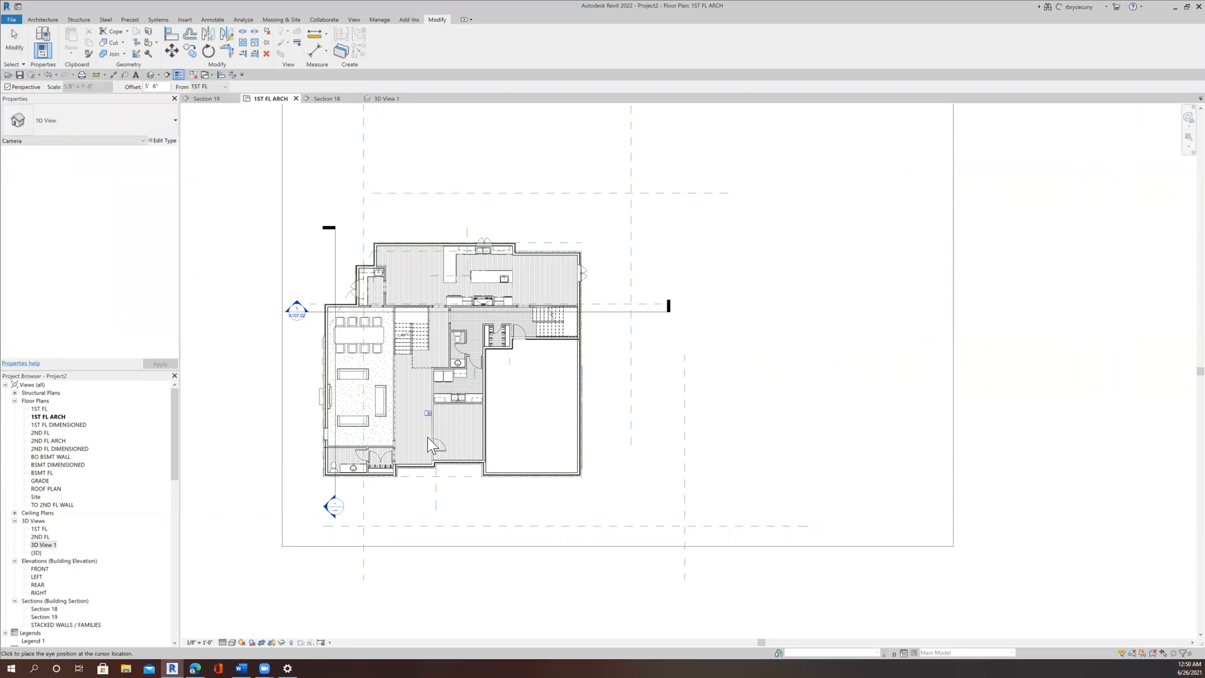
left_click(431, 354)
left_click(330, 486)
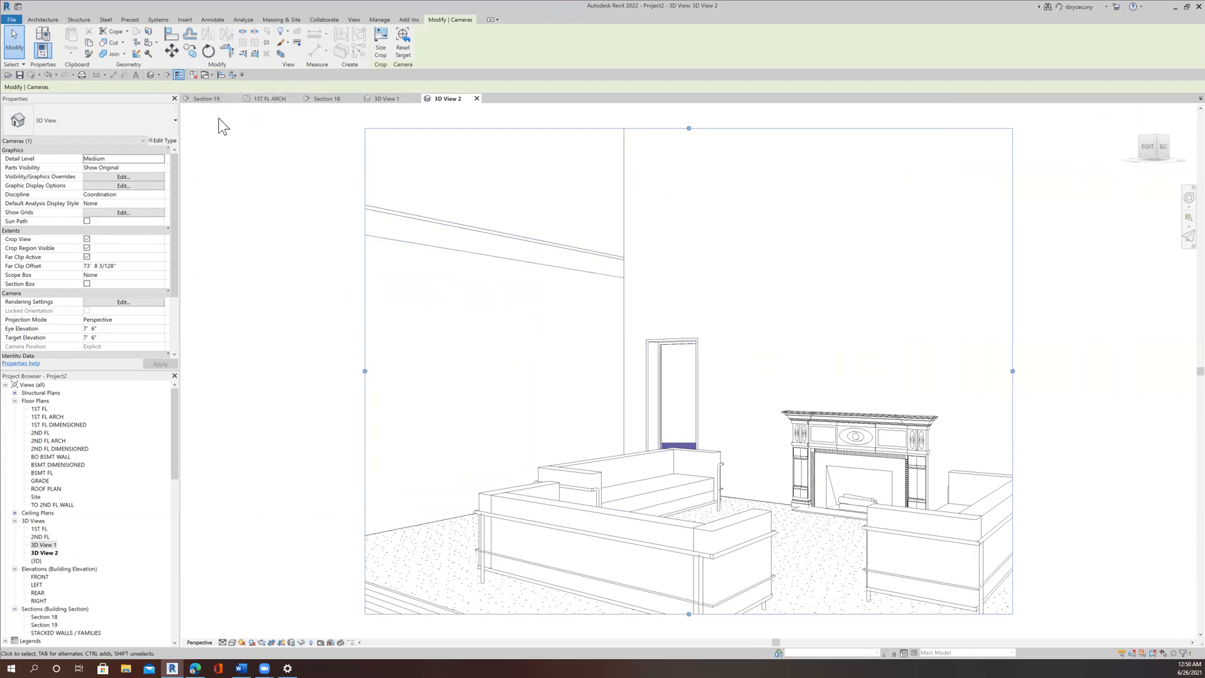
In Section 19, change the window between the bathroom wall and the fireplace to the Fixed 36" x 84" type
left_click(217, 100)
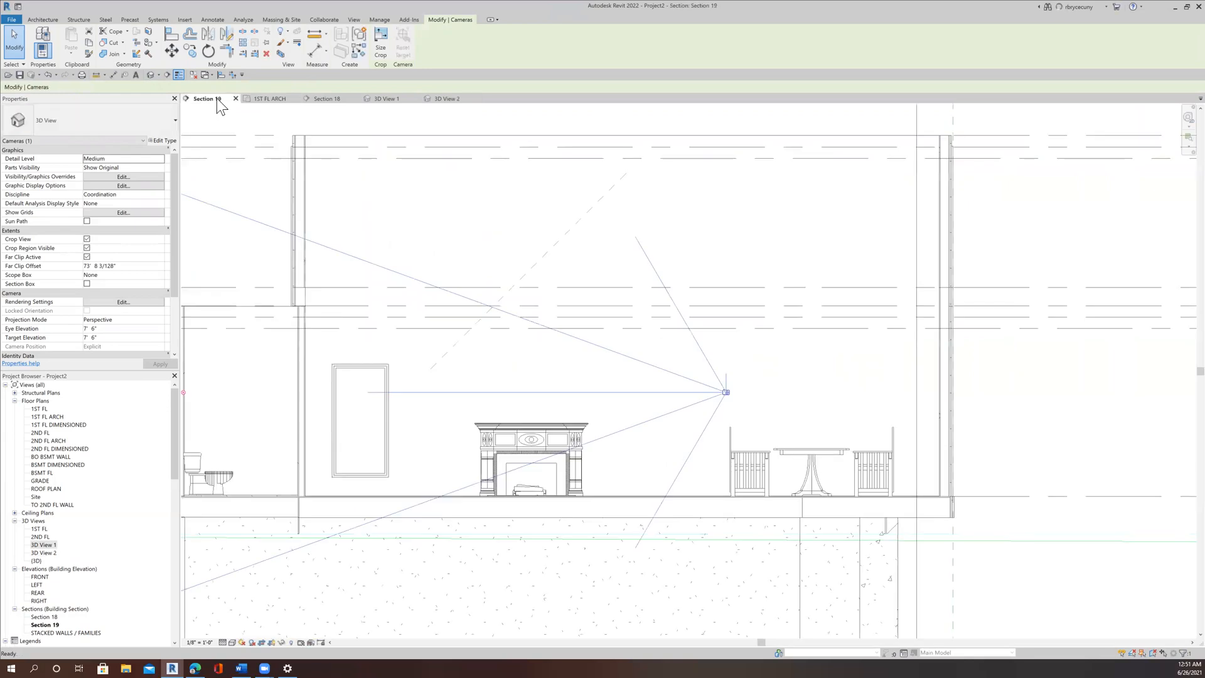
left_click(389, 439)
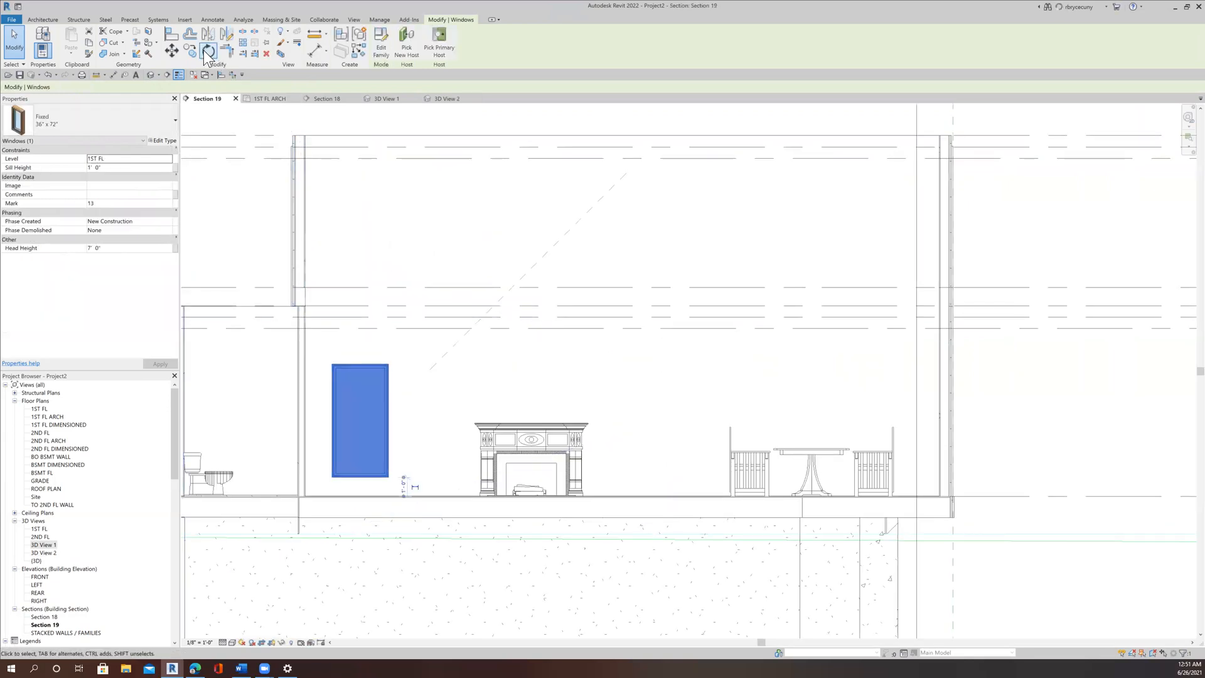
left_click(60, 130)
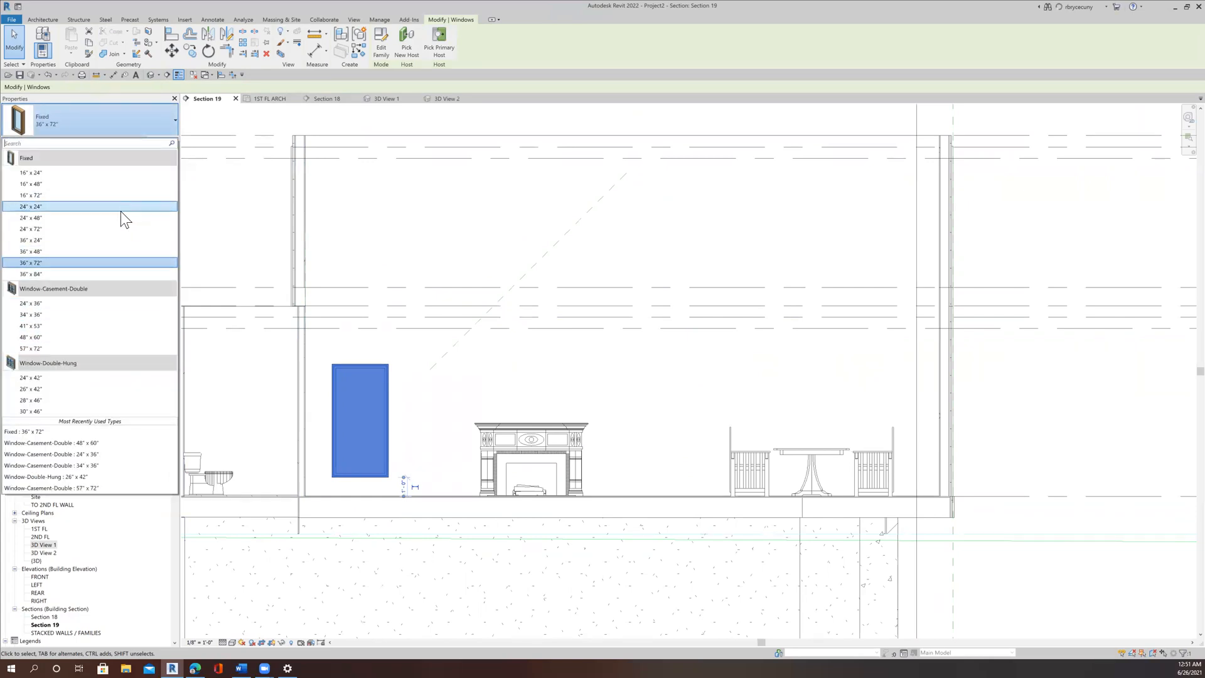
left_click(50, 272)
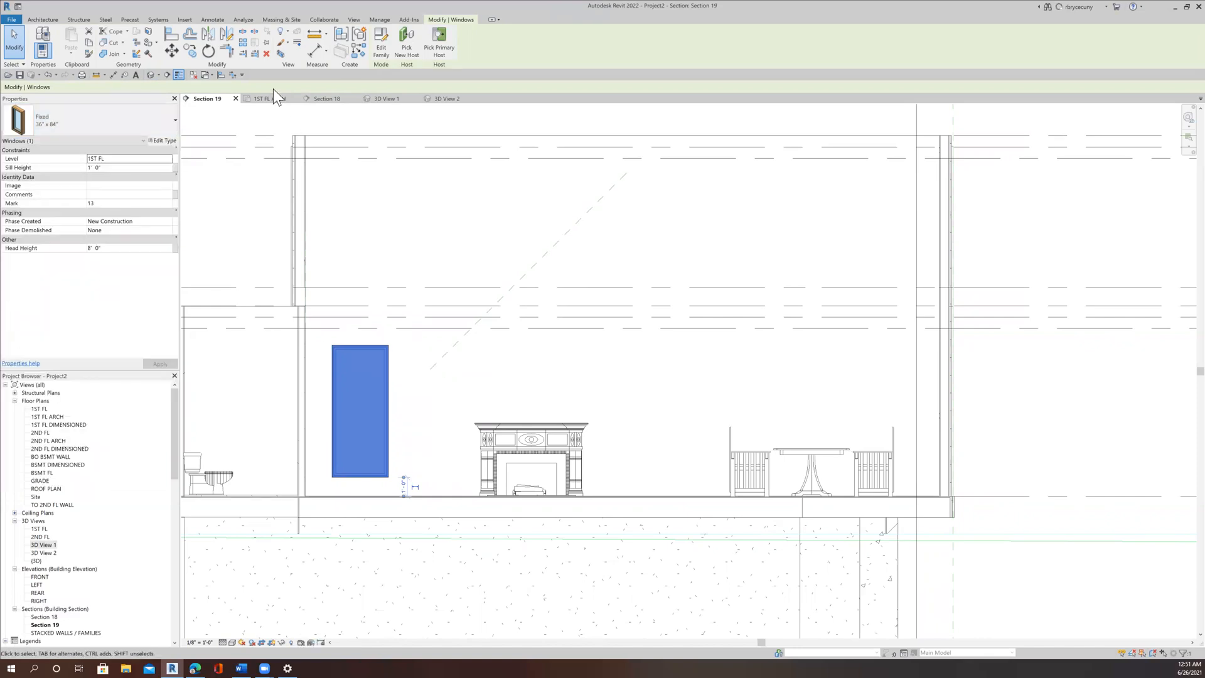
Copy the 36" x 84" window edge to edge on its fireplace side and check the pair in 3D View 2
left_click(171, 51)
left_click(332, 489)
scroll(332, 488, "up", 3)
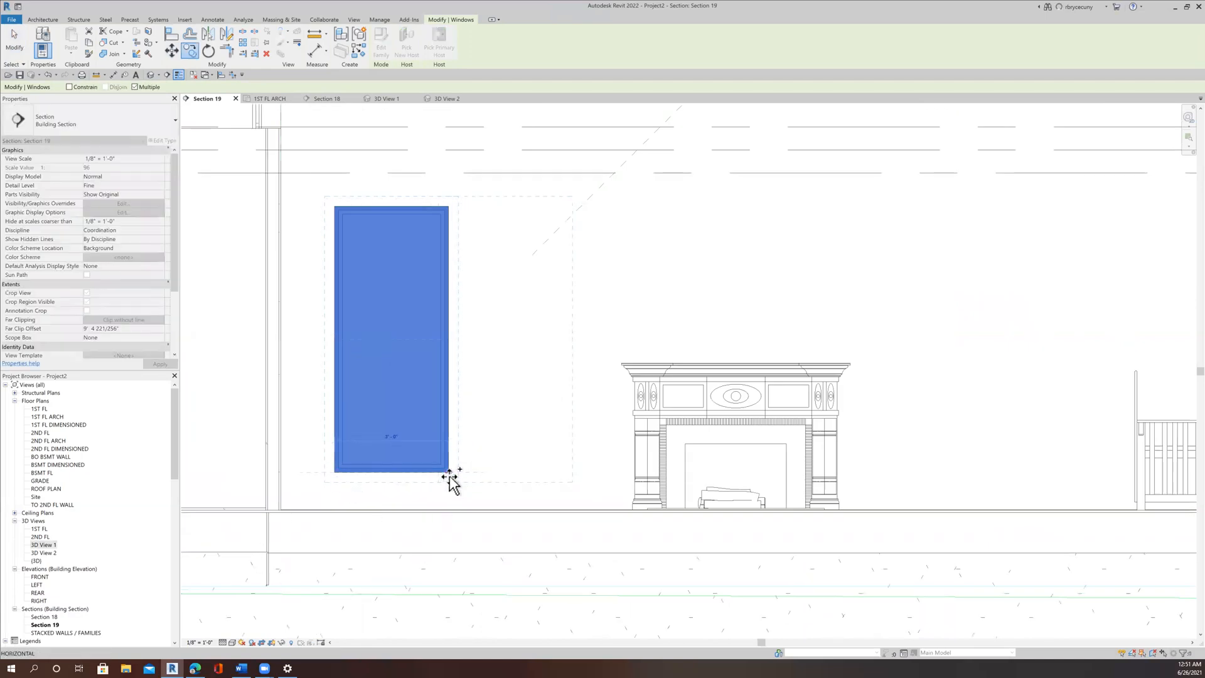
left_click(450, 480)
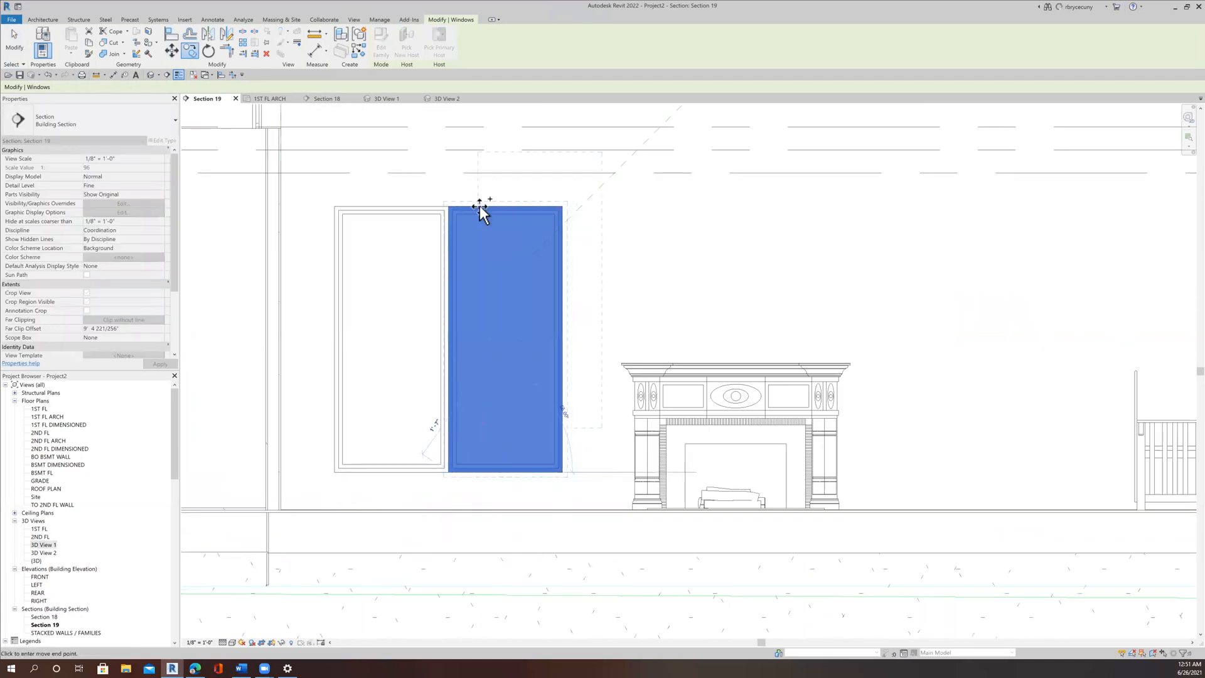
left_click(446, 99)
scroll(533, 281, "down", 2)
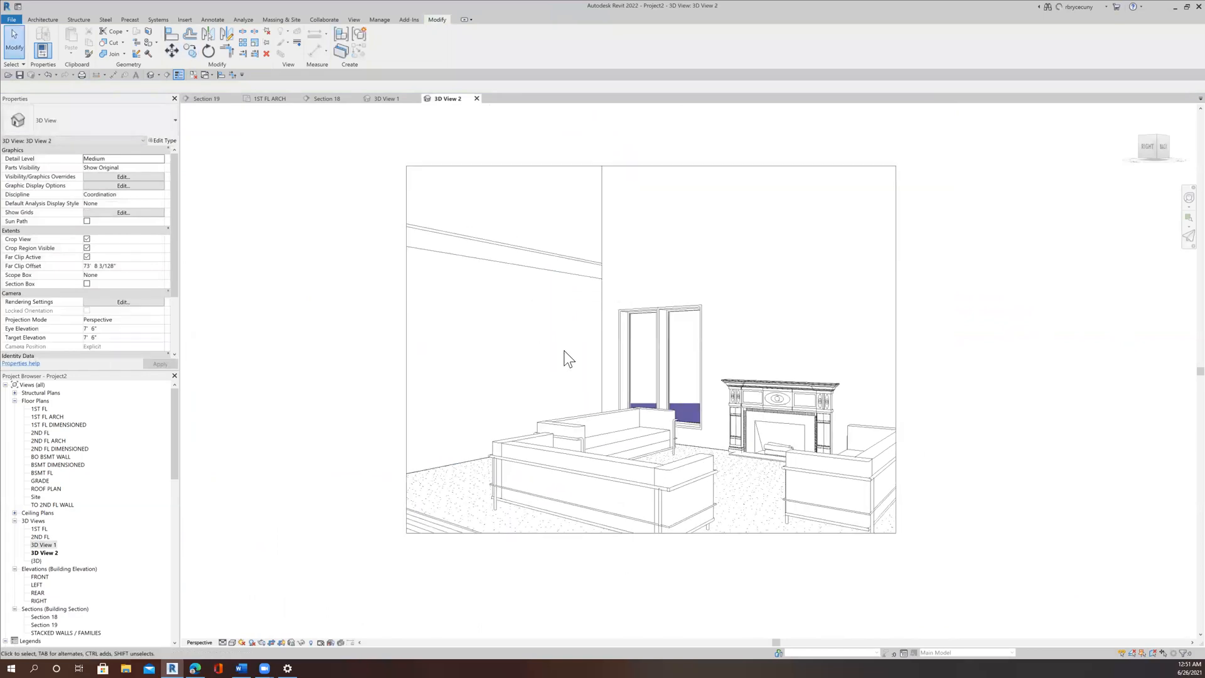
scroll(564, 352, "down", 2)
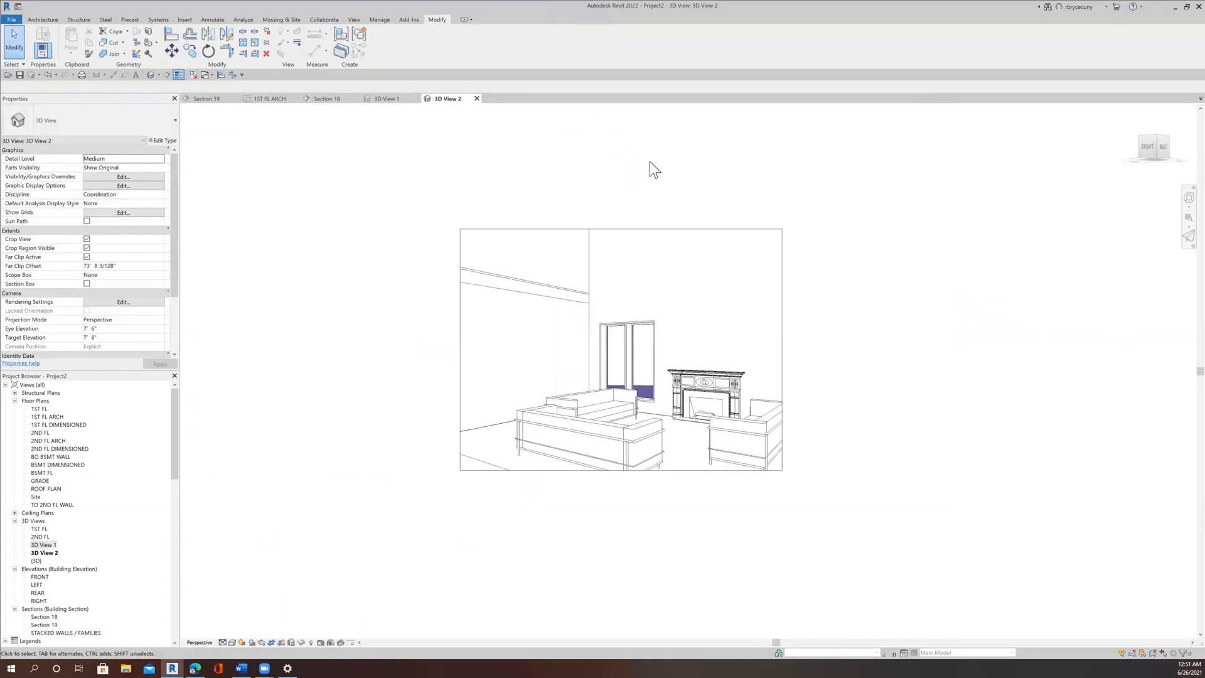
Back in Section 19, copy both 36" x 84" windows upward so the copies stack directly on top of the originals
left_click(324, 101)
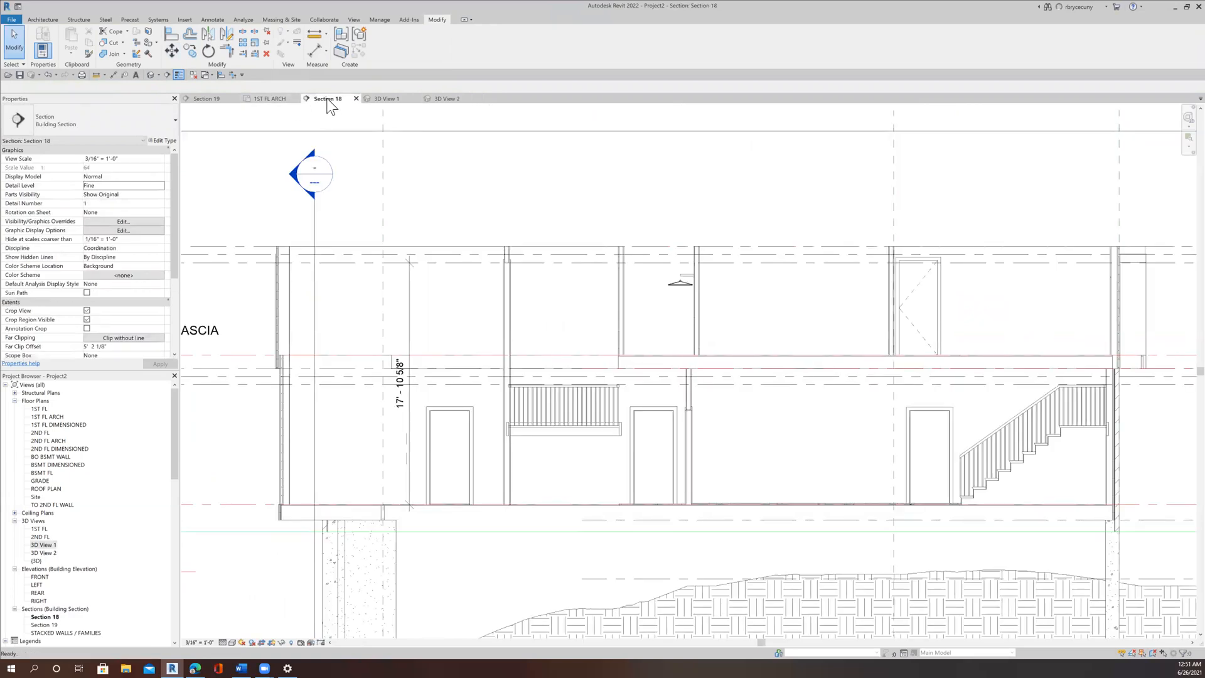
left_click(209, 101)
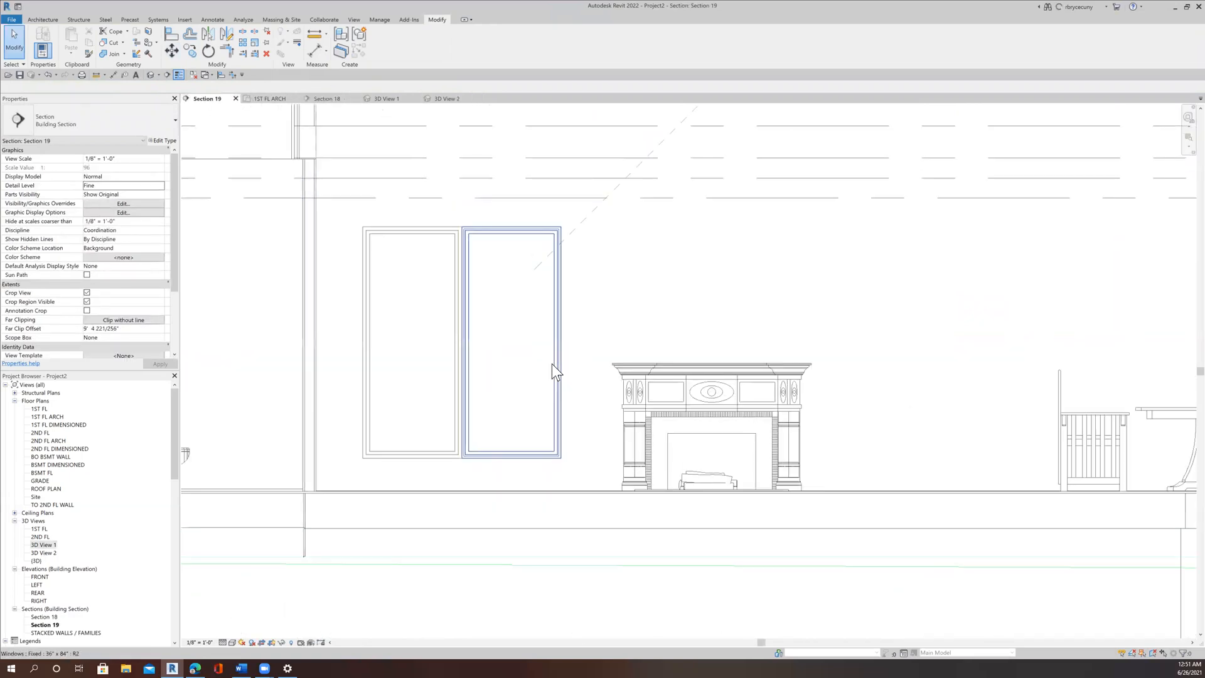
scroll(552, 363, "down", 4)
scroll(545, 362, "up", 2)
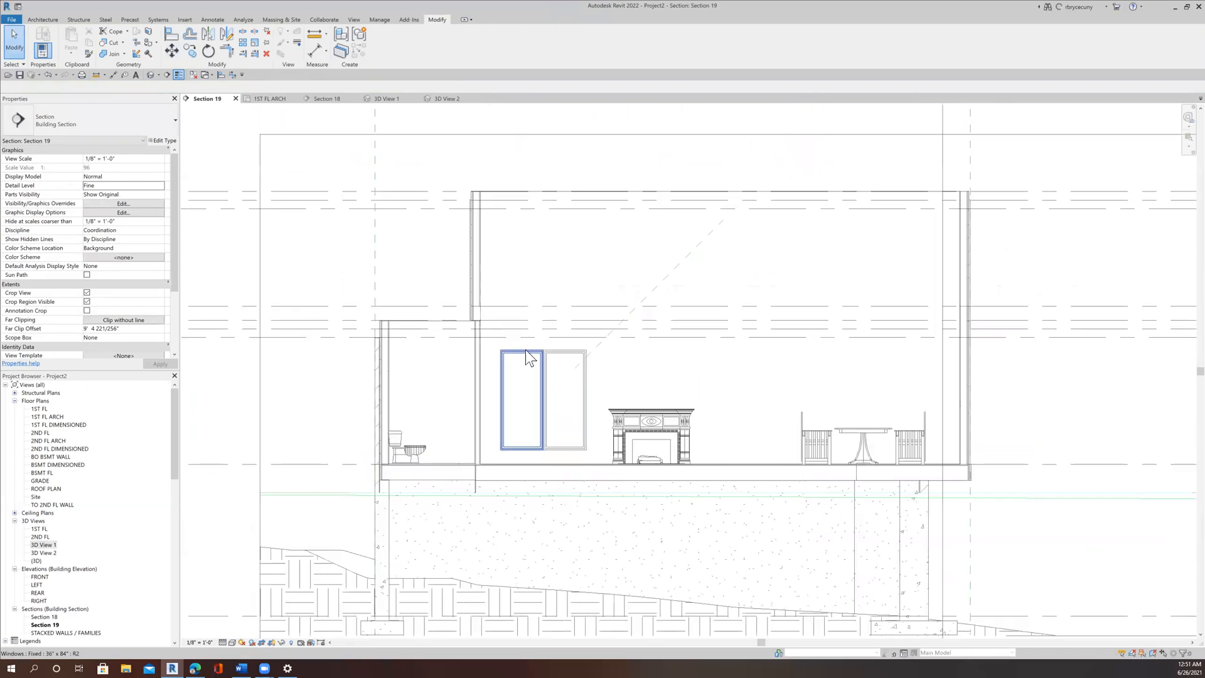
left_click(526, 352)
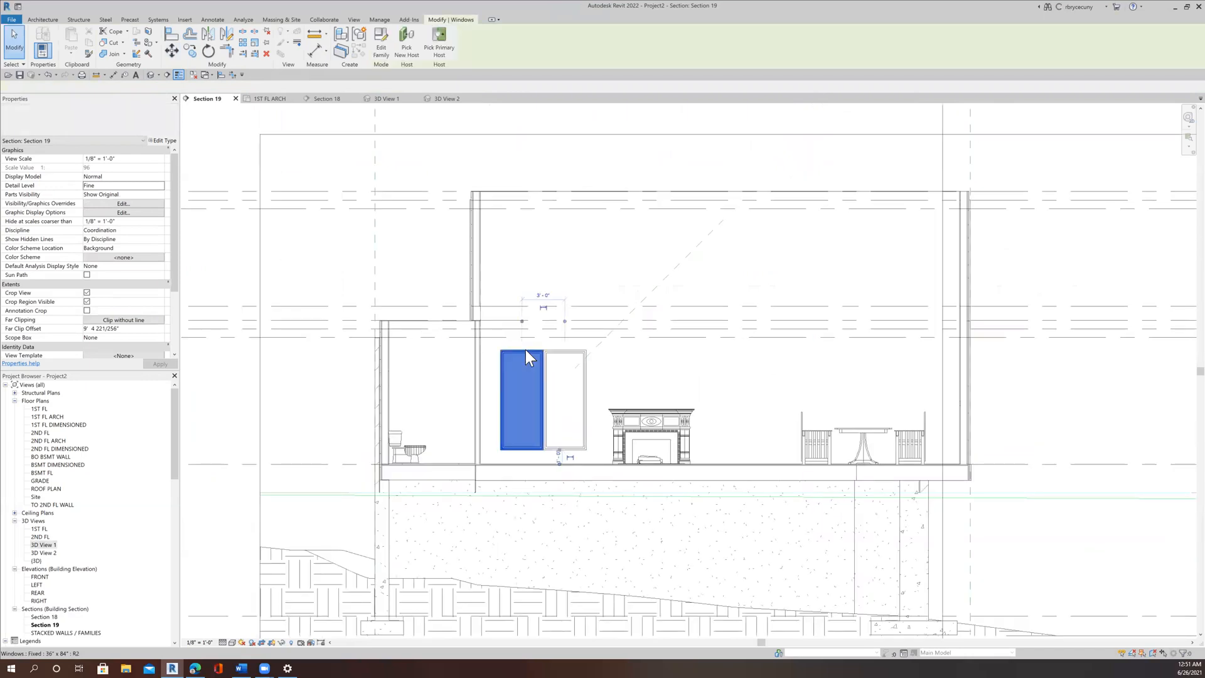
left_click(580, 352, "ctrl")
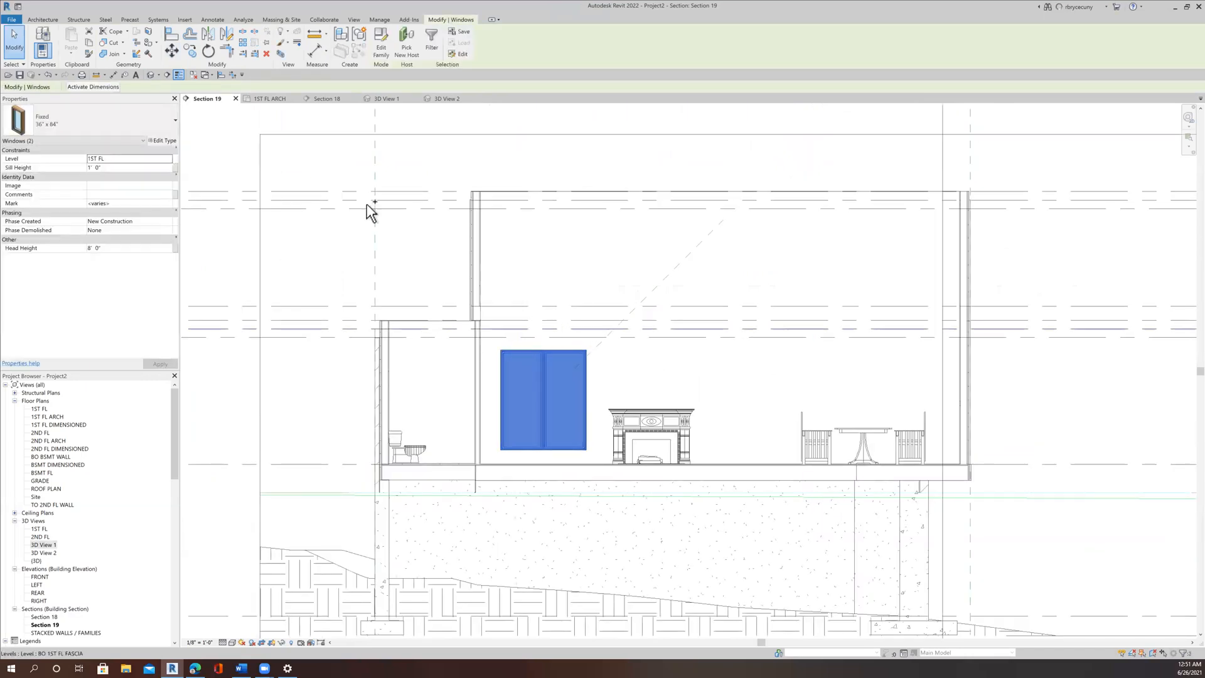
left_click(173, 50)
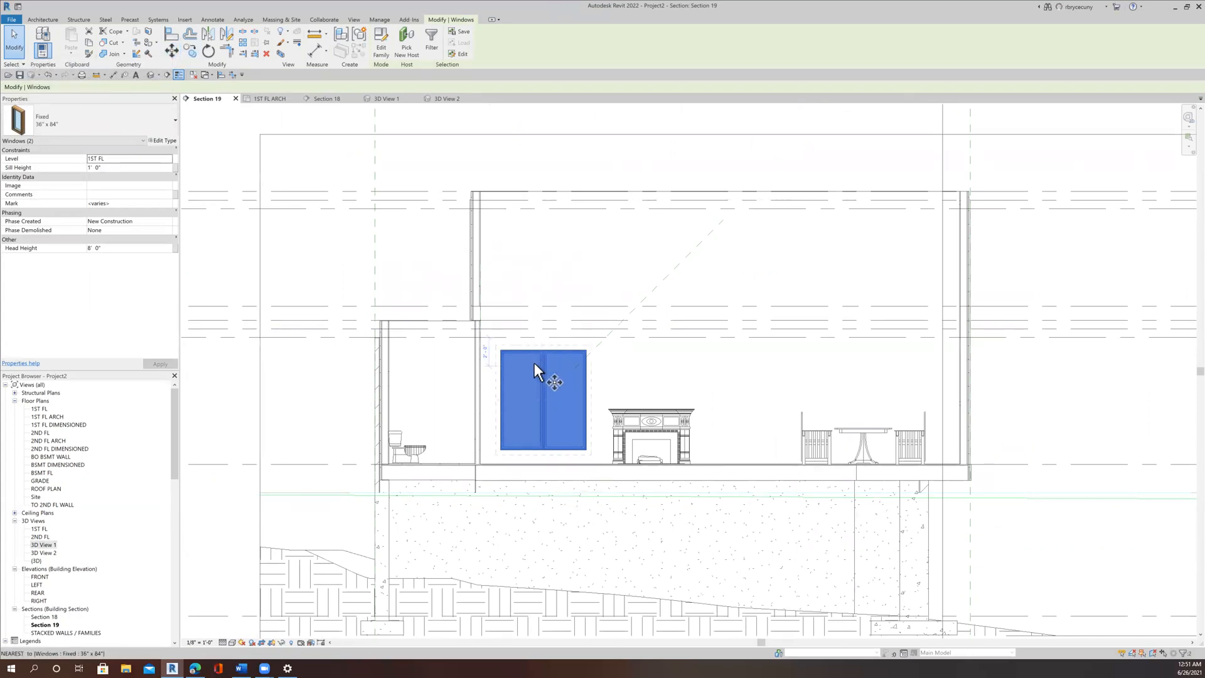
scroll(506, 427, "up", 3)
key("c")
key("o")
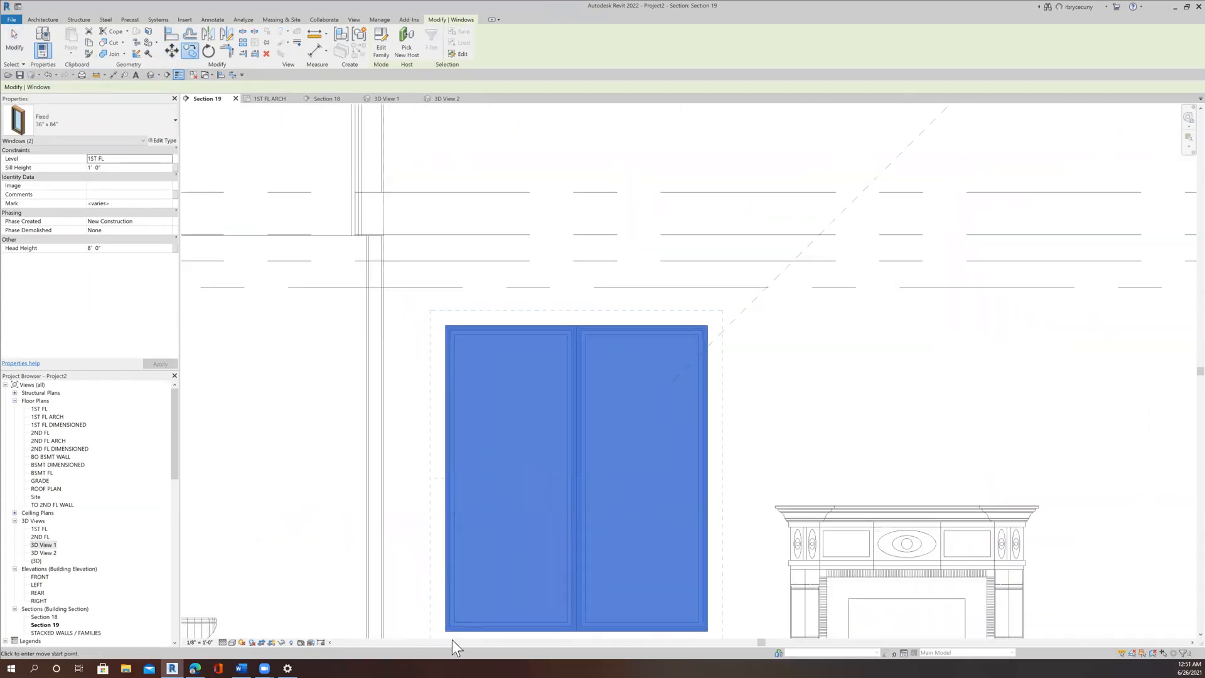
left_click(446, 324)
scroll(444, 328, "down", 4)
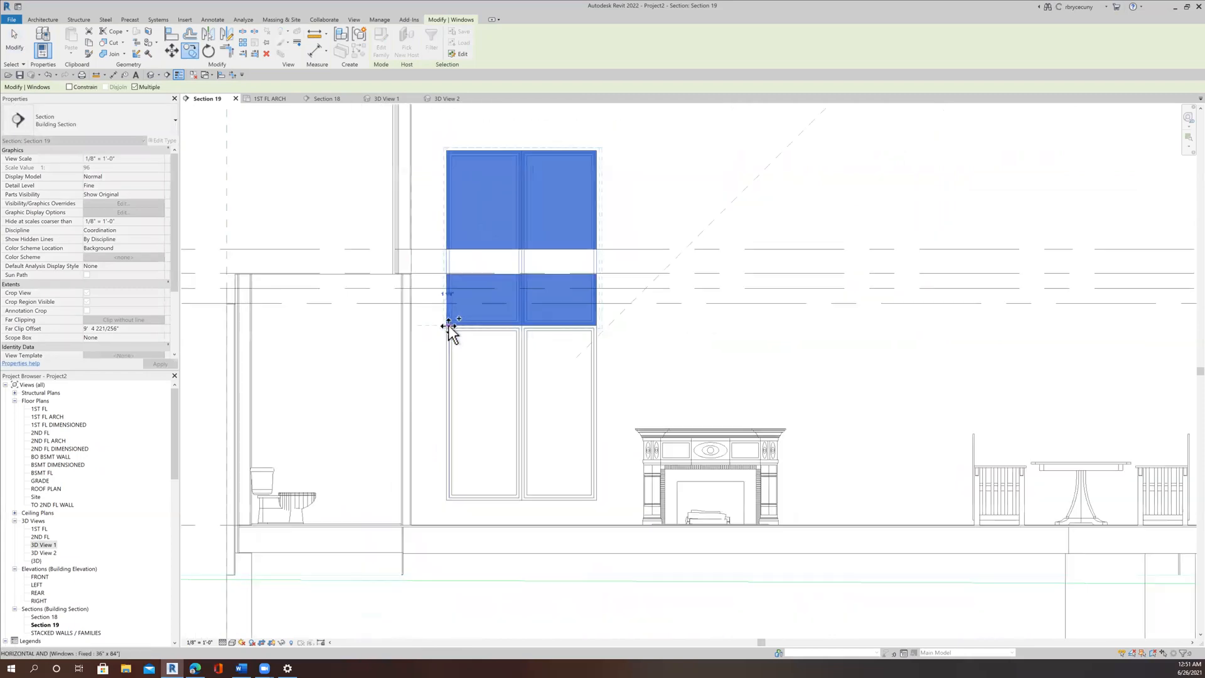
left_click(510, 287)
key("Escape")
key("Escape")
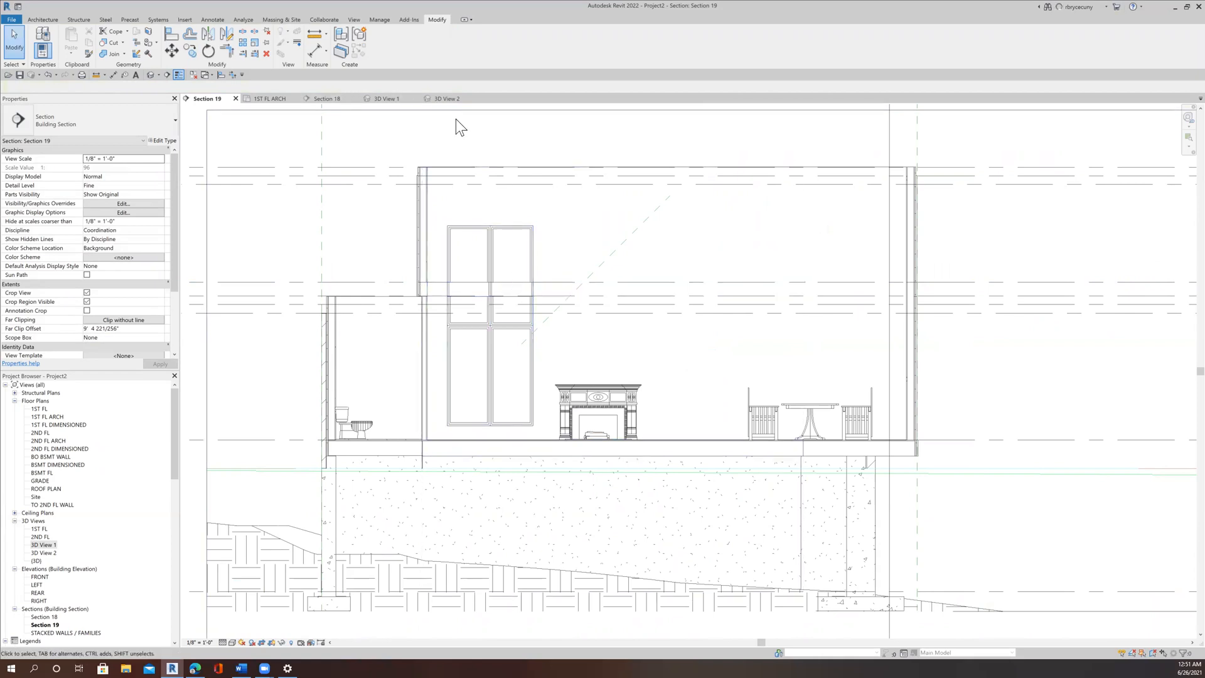
Extend 3D View 2's crop region upward to take in the stacked windows and the room's ceiling
left_click(450, 98)
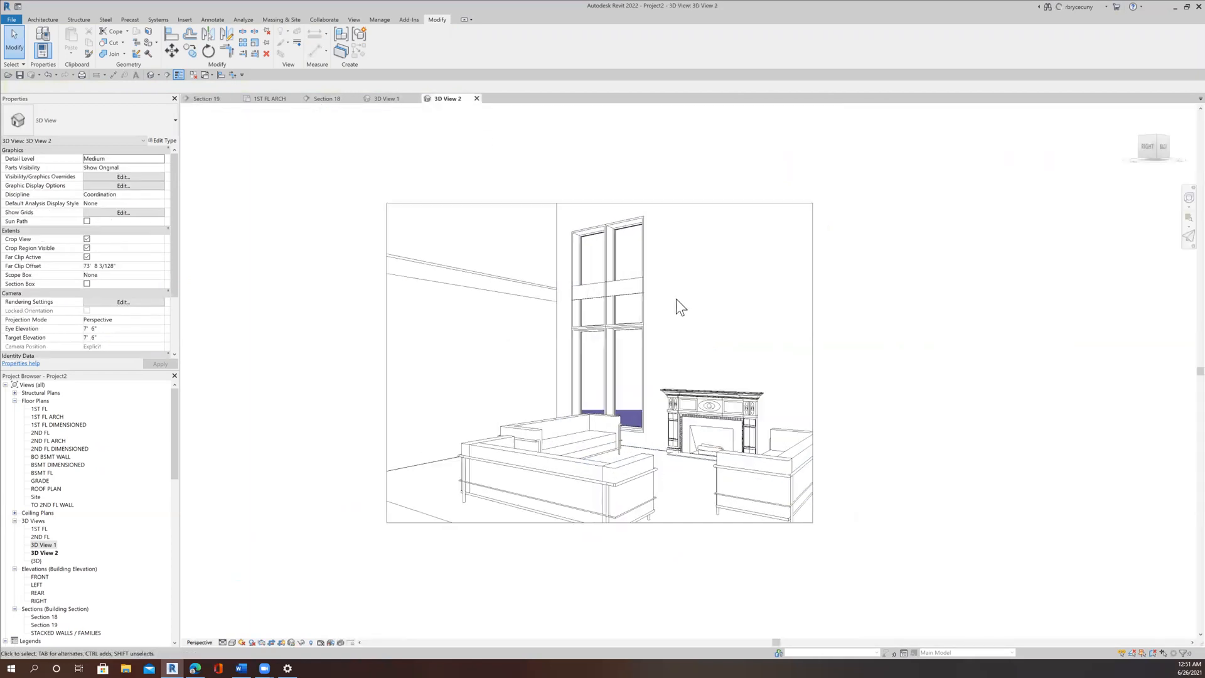
scroll(676, 299, "down", 3)
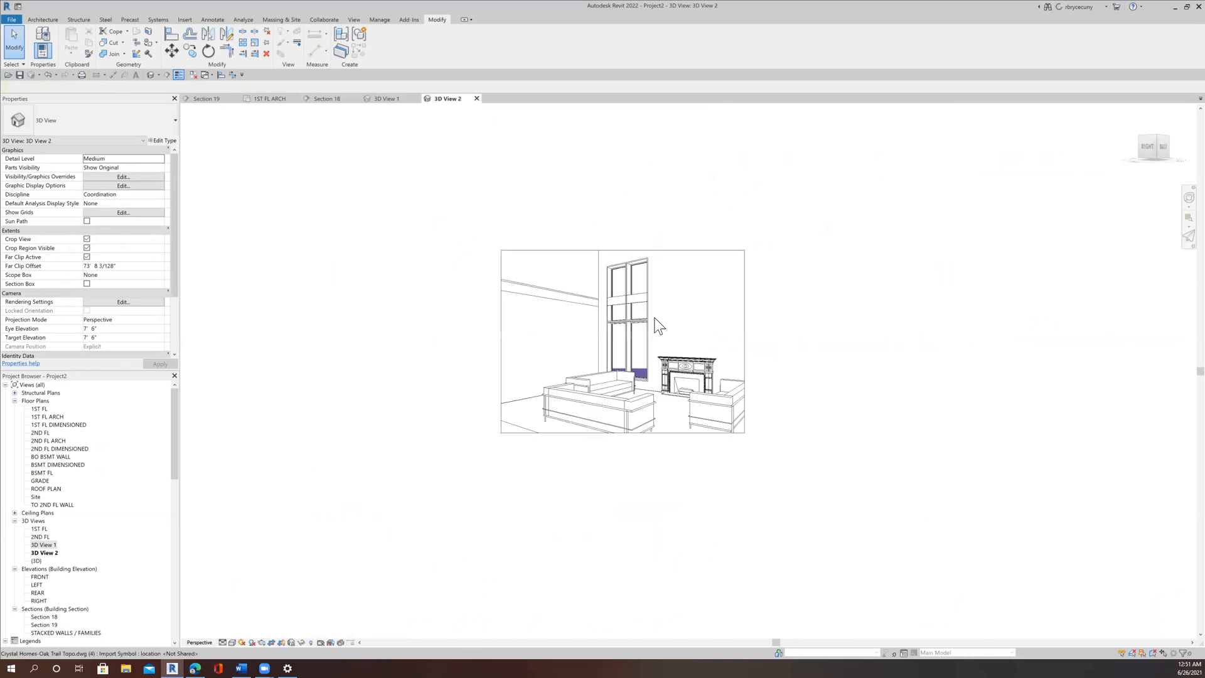
left_click(606, 246)
left_click_drag(618, 247, 632, 170)
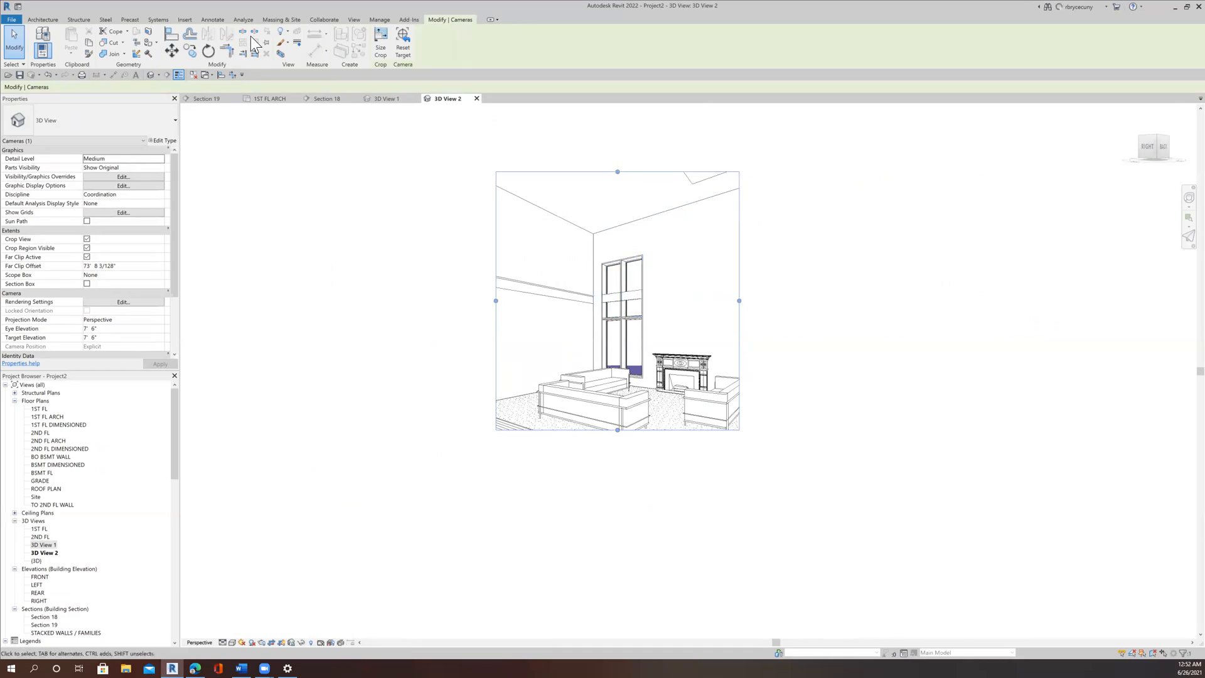
Try to join the wall band crossing the upper windows with the fireplace wall above it
left_click(133, 54)
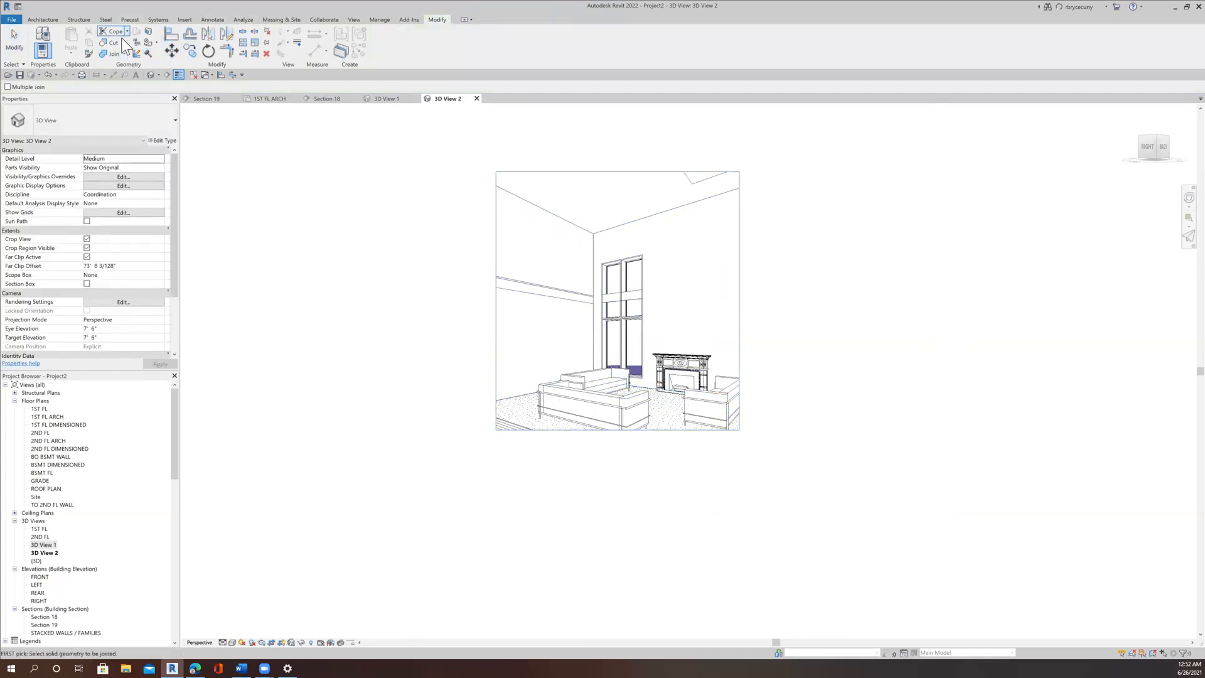
left_click(112, 58)
left_click(635, 303)
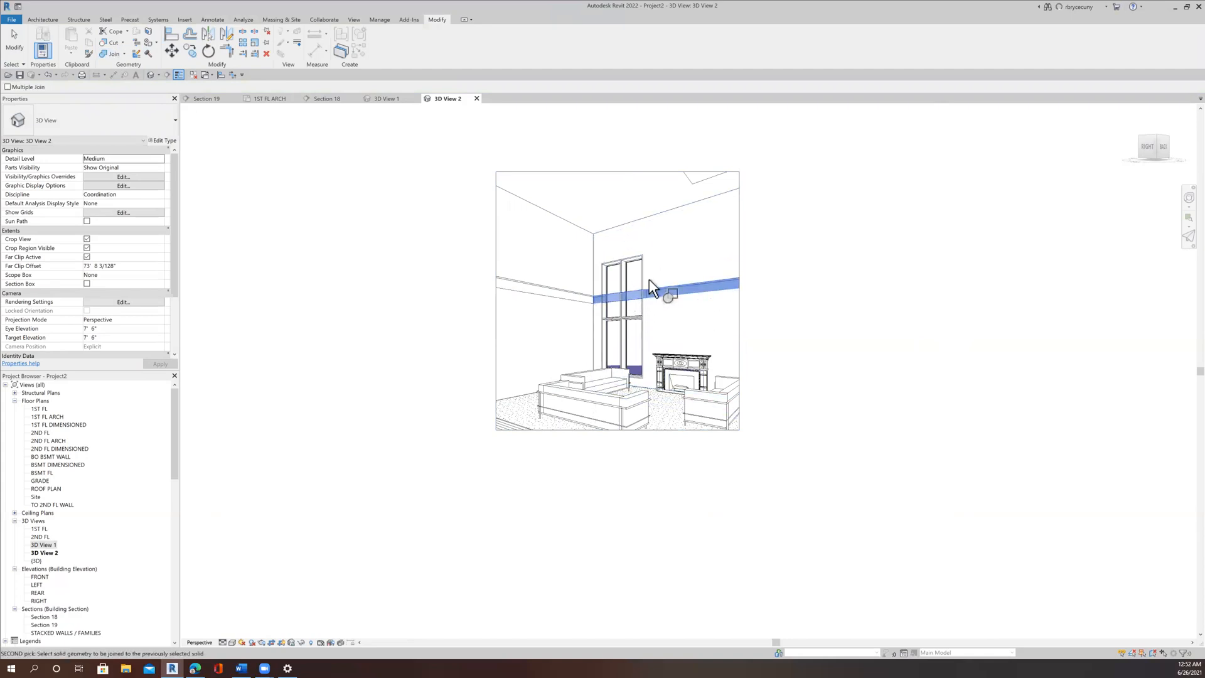
left_click(645, 274)
scroll(633, 301, "up", 2)
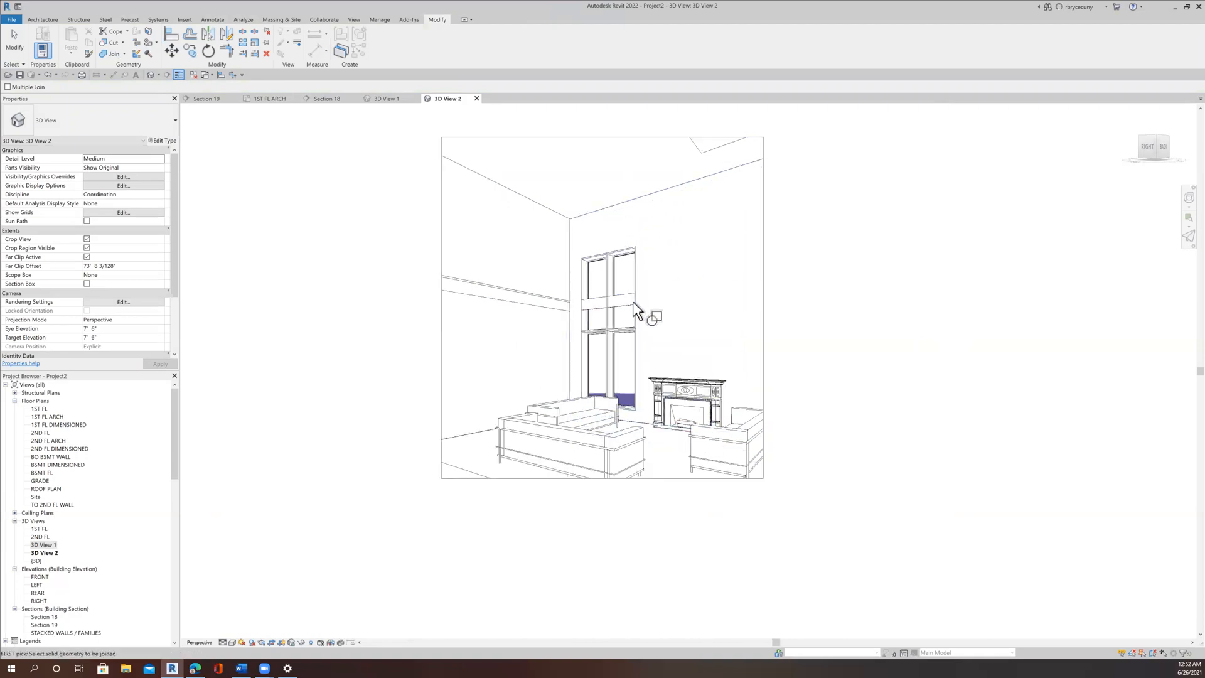
left_click(633, 296)
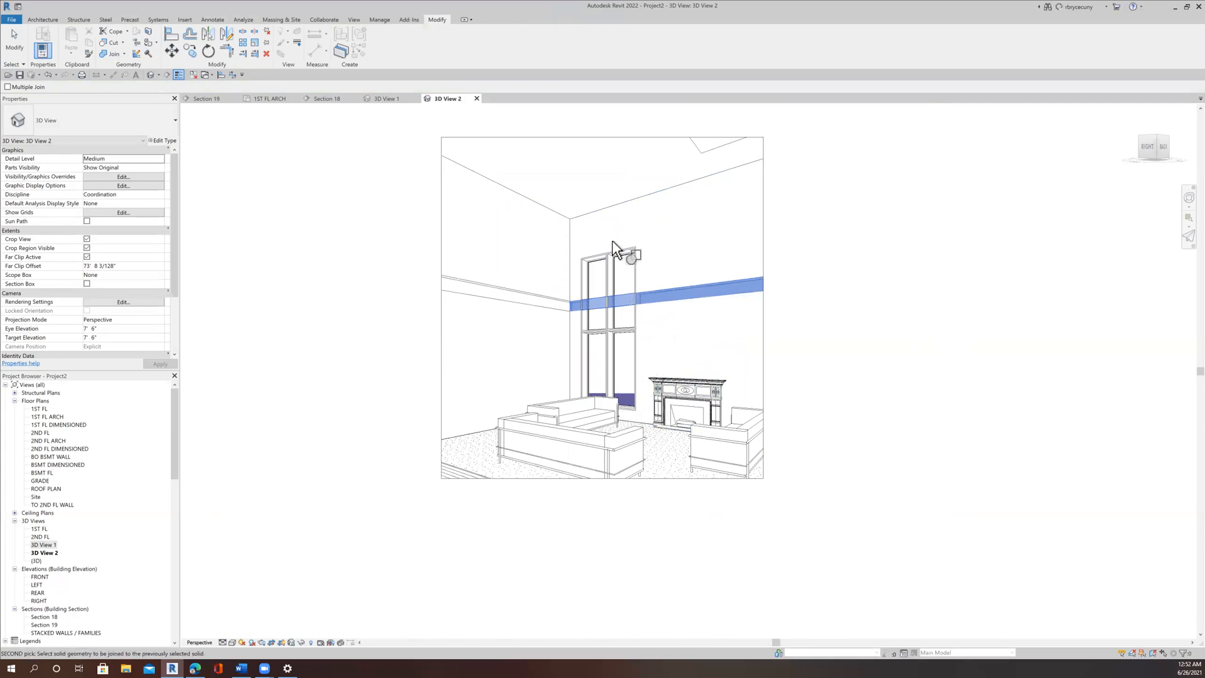
scroll(616, 303, "up", 2)
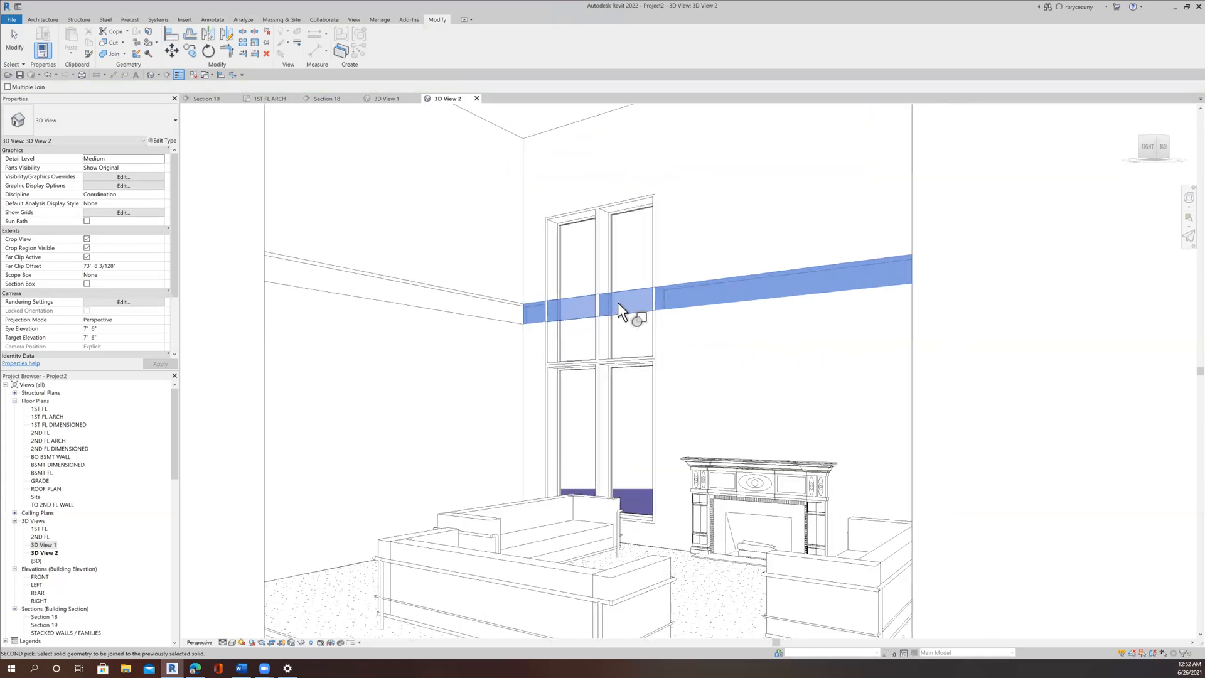
key("Escape")
key("Escape")
scroll(651, 331, "down", 3)
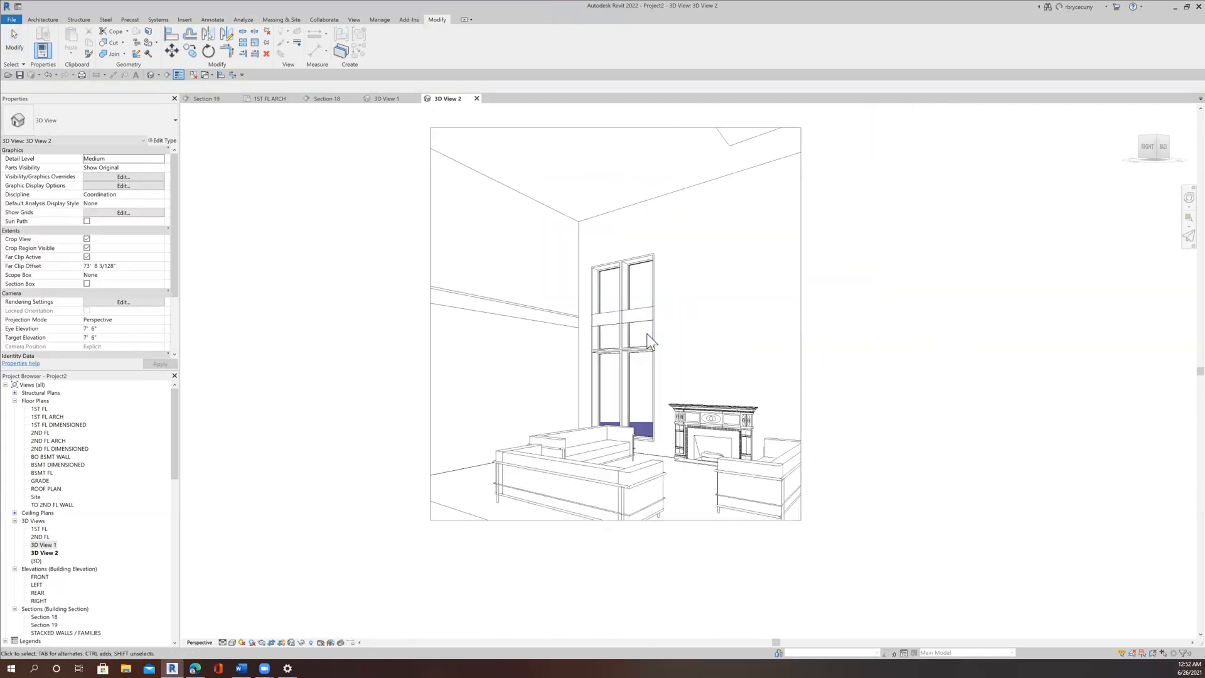
scroll(647, 334, "down", 1)
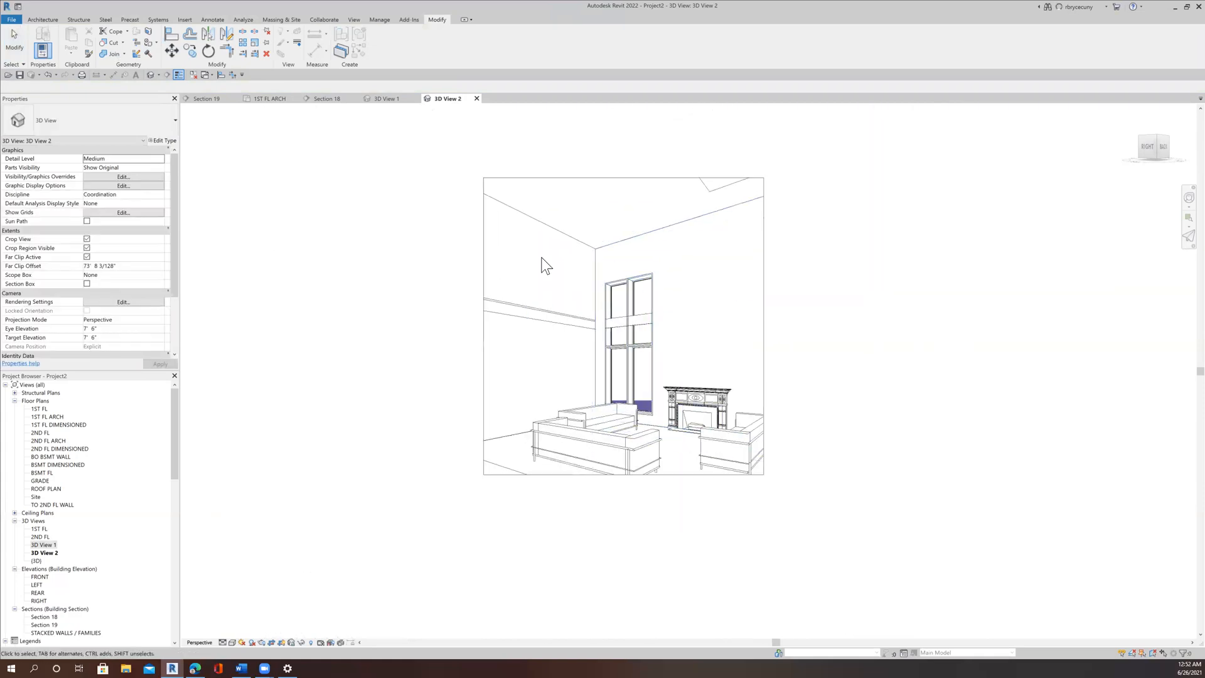
In Section 19, mirror all four stacked windows about the fireplace's centre to its dining-table side
left_click(221, 102)
middle_click_drag(611, 356, 547, 384)
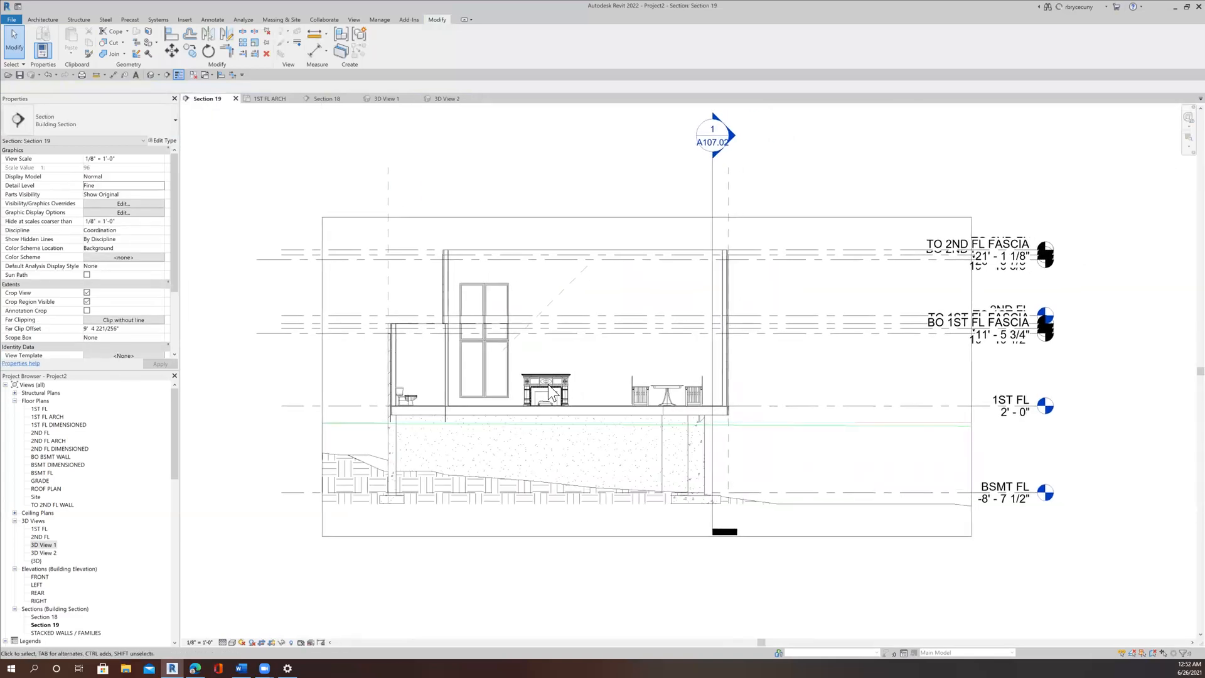
scroll(548, 384, "up", 3)
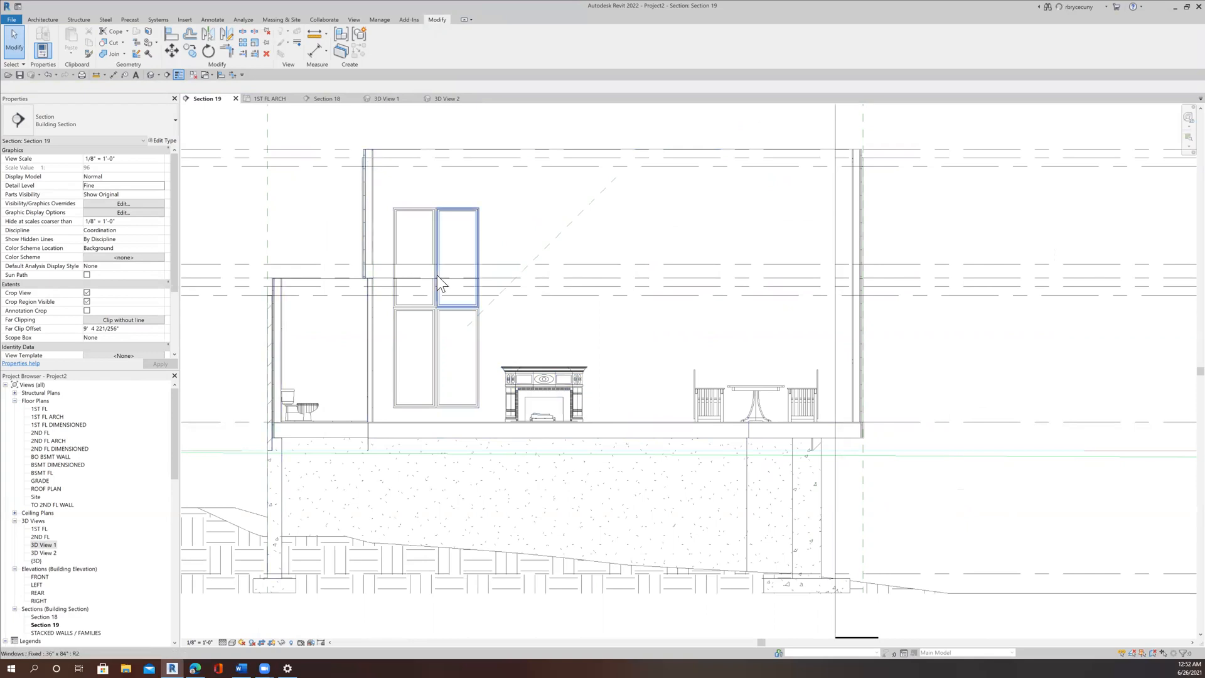
left_click(413, 210)
left_click(457, 215, "ctrl")
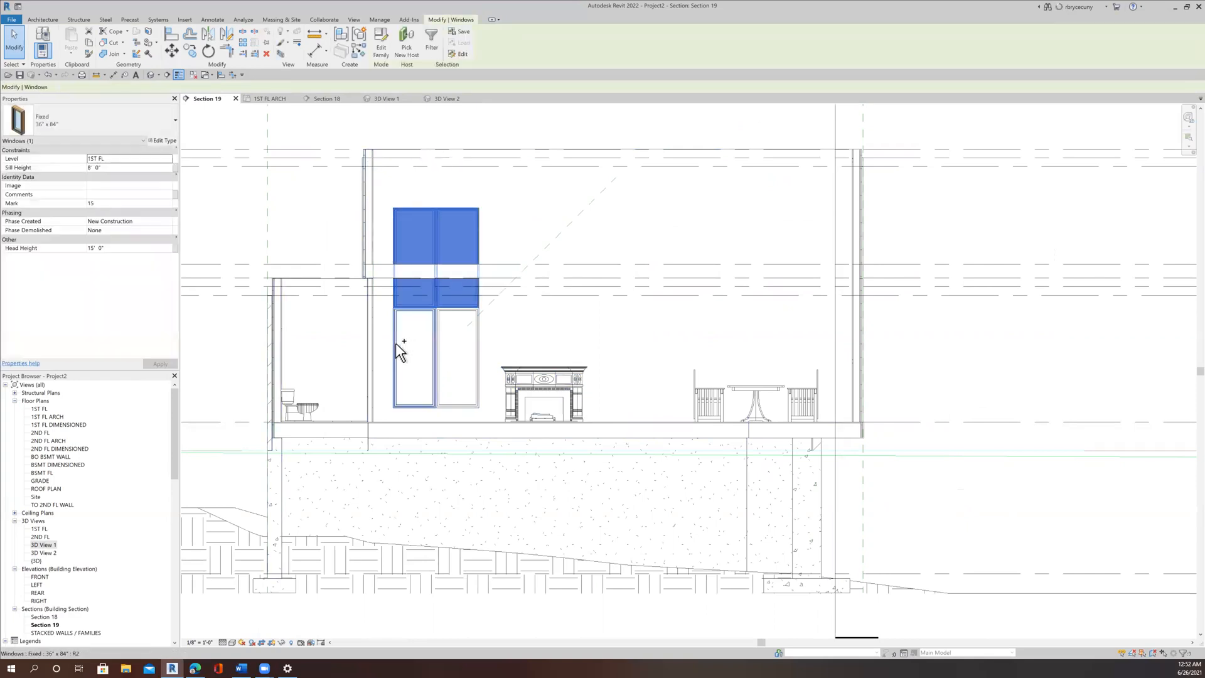
left_click(399, 350, "ctrl")
left_click(474, 392, "ctrl")
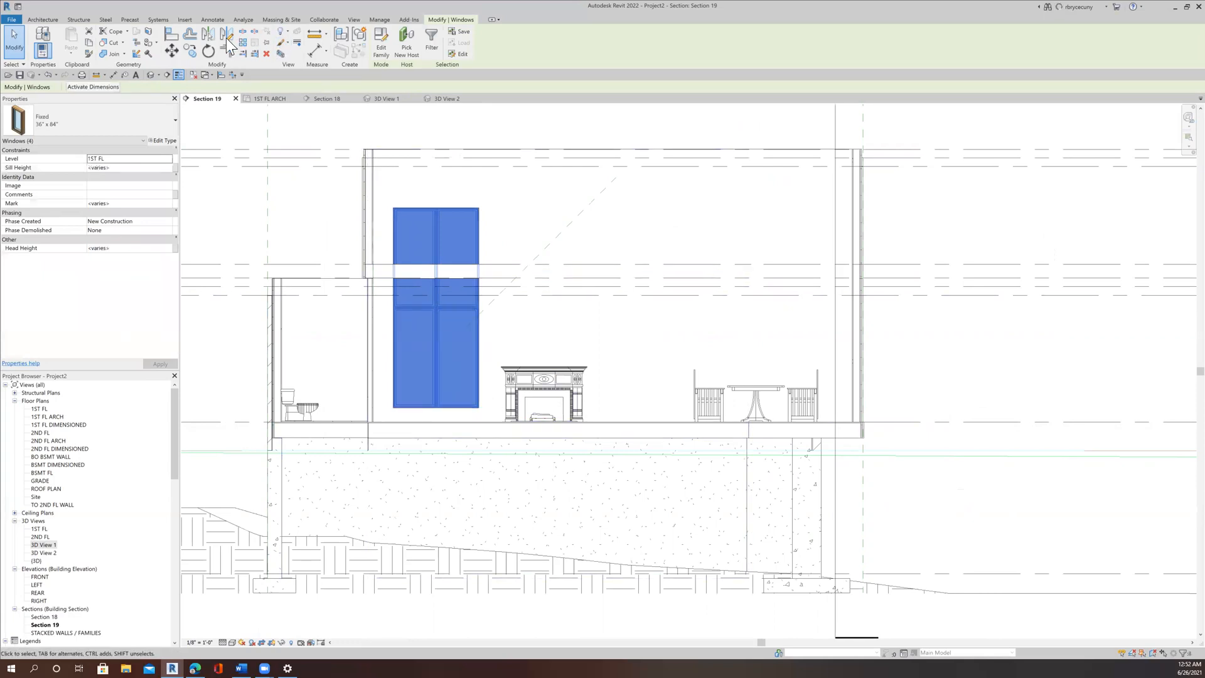
left_click(205, 38)
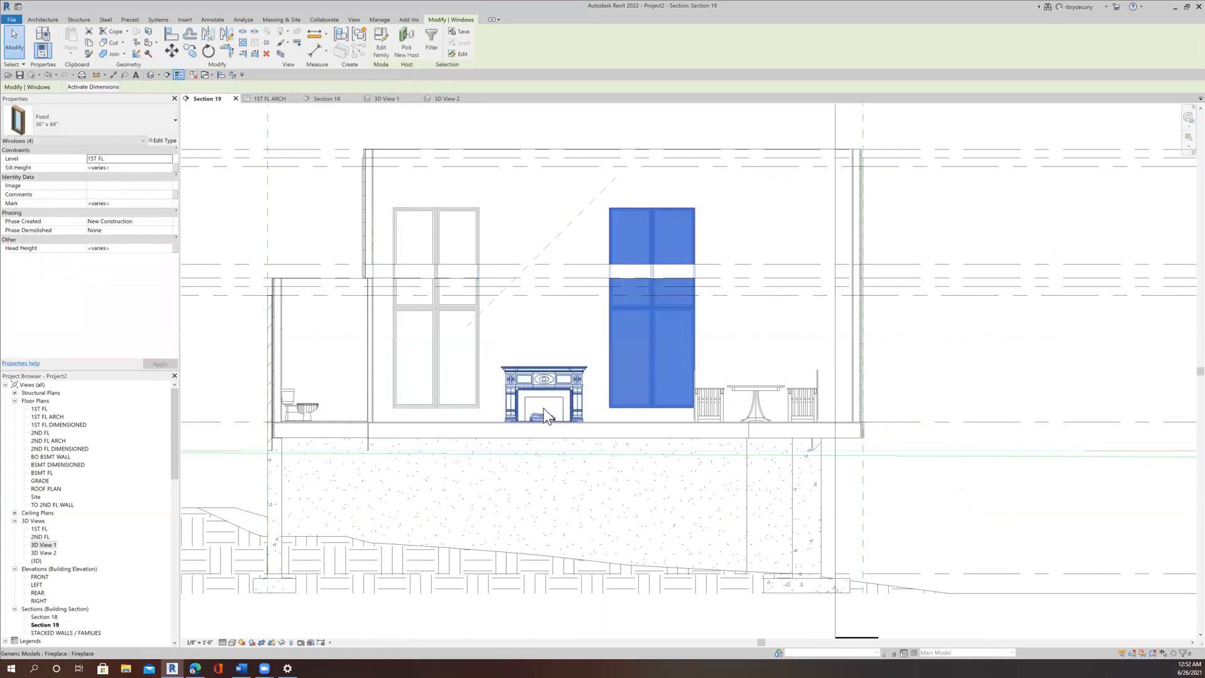
Widen 3D View 2's crop region toward the stairs to include the mirrored windows, and return to Section 19
left_click(445, 99)
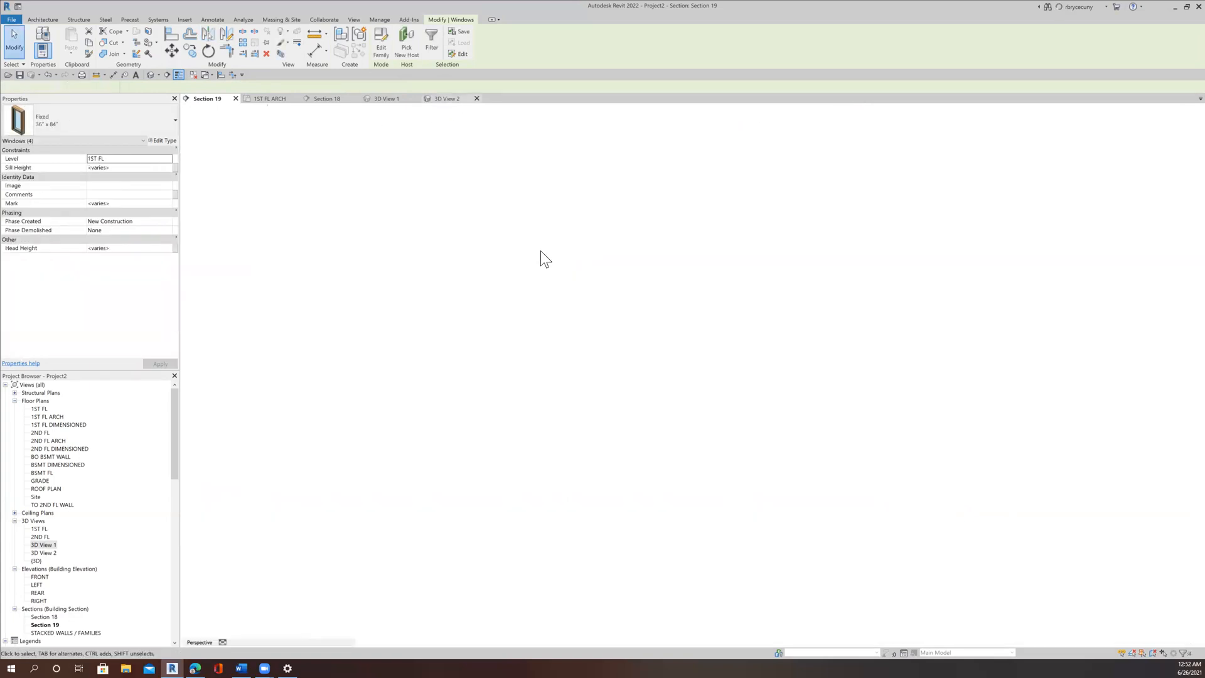
scroll(636, 359, "down", 2)
left_click(728, 283)
left_click_drag(720, 337, 842, 338)
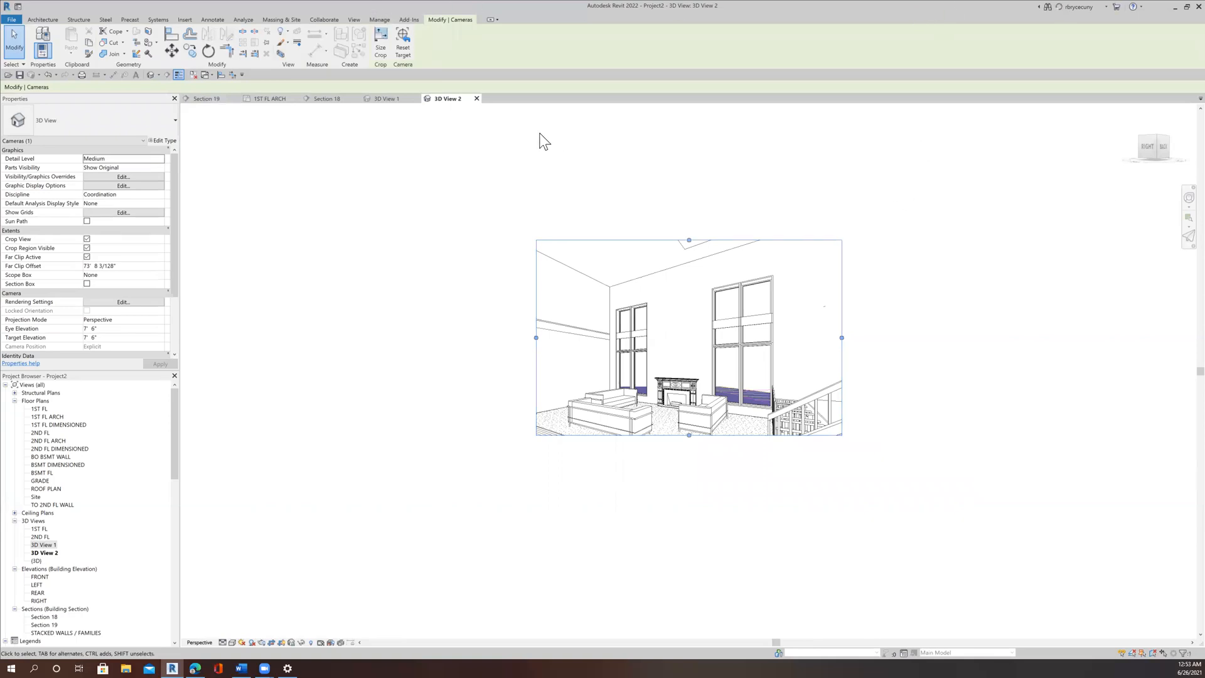
left_click(207, 99)
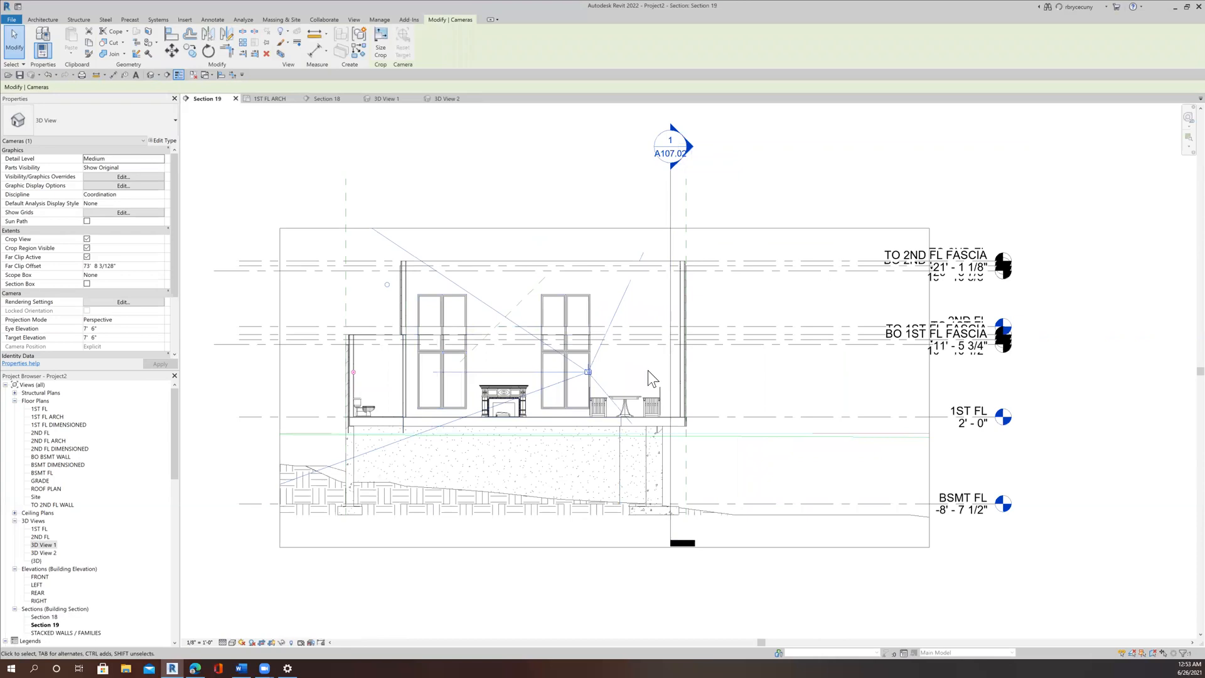
In Section 19, copy the four stacked windows on the fireplace's dining side so the new set centres on the dining table
scroll(635, 397, "up", 3)
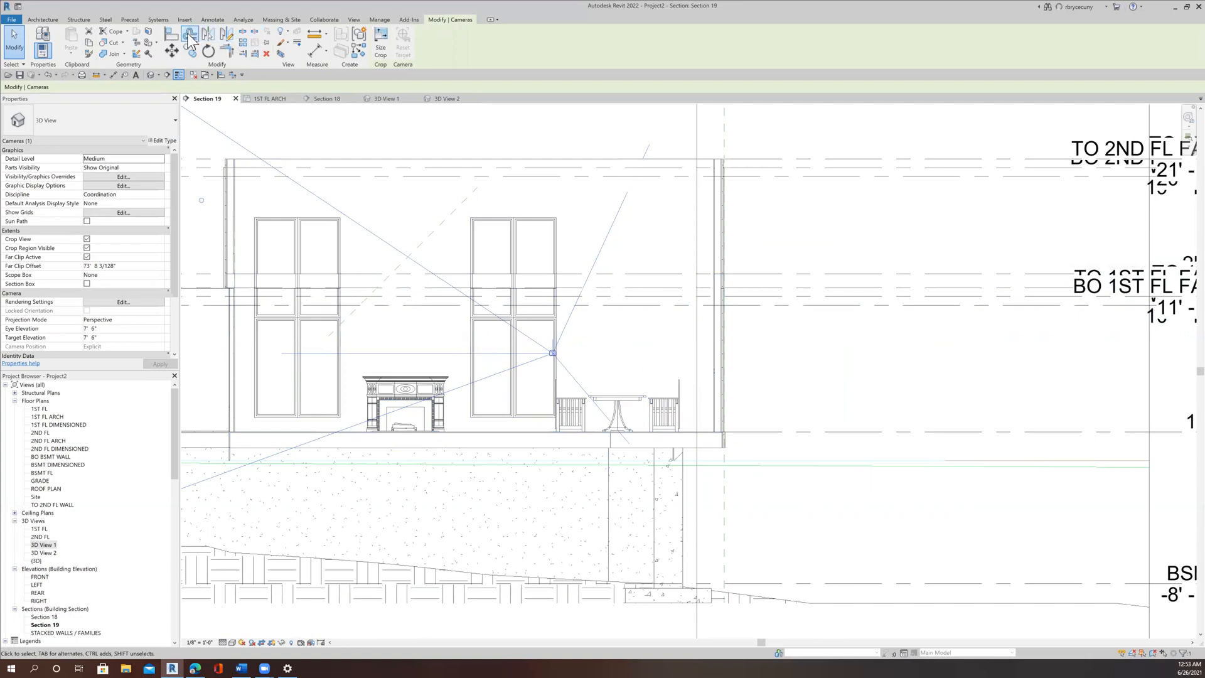
left_click(474, 231)
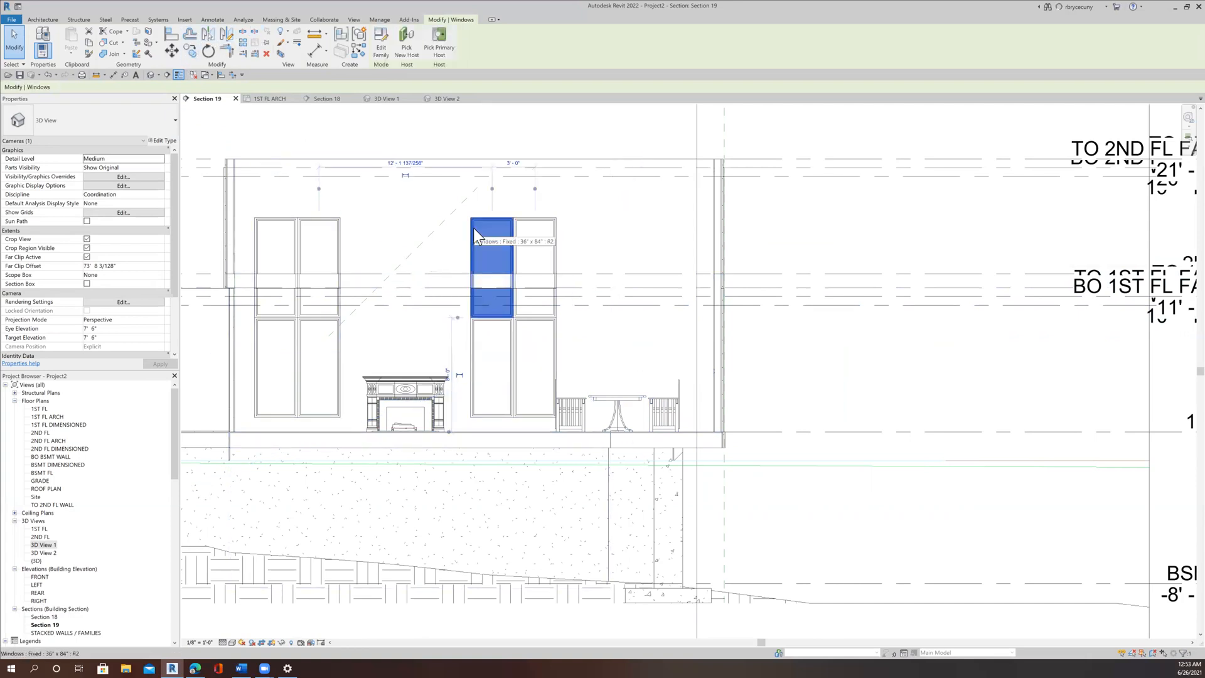
left_click(530, 246, "ctrl")
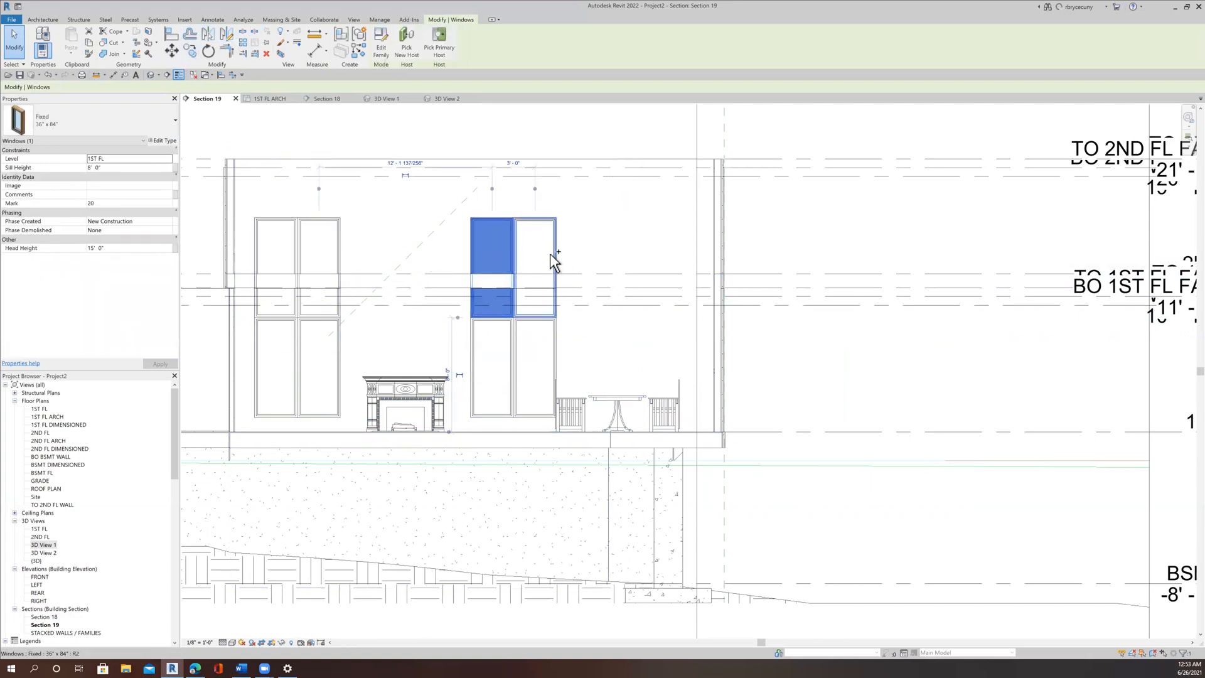
left_click(555, 358, "ctrl")
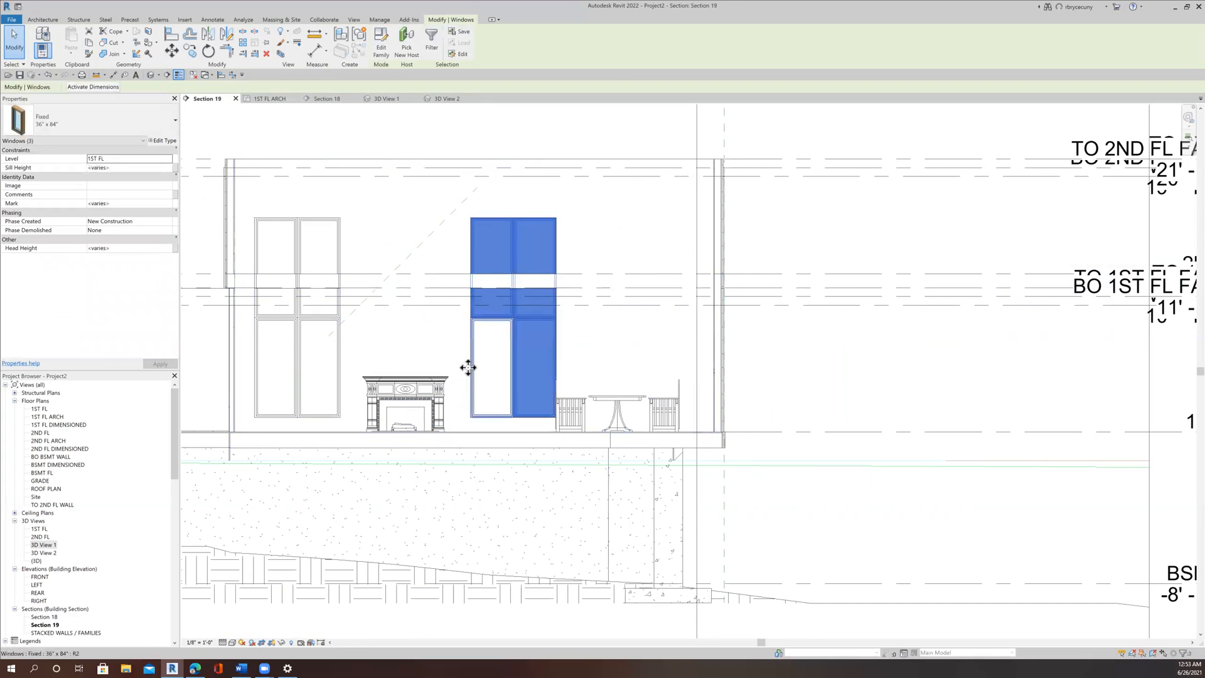
left_click(470, 366, "ctrl")
left_click(189, 51)
scroll(538, 387, "up", 5)
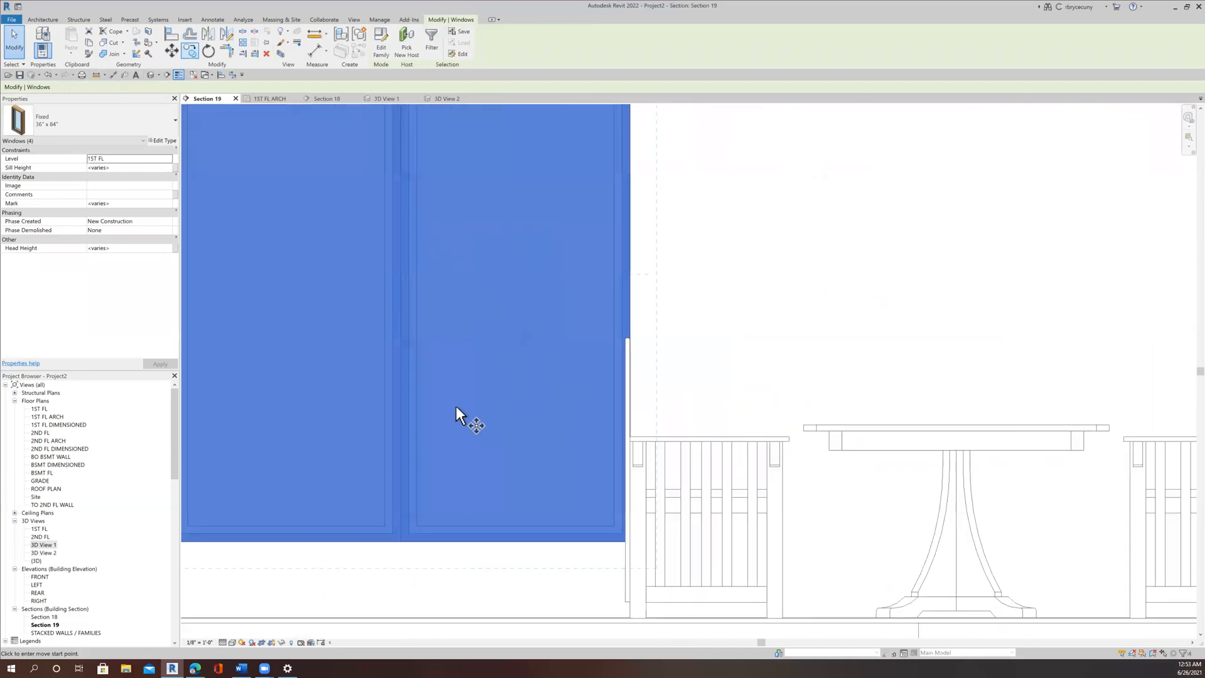
left_click(403, 431)
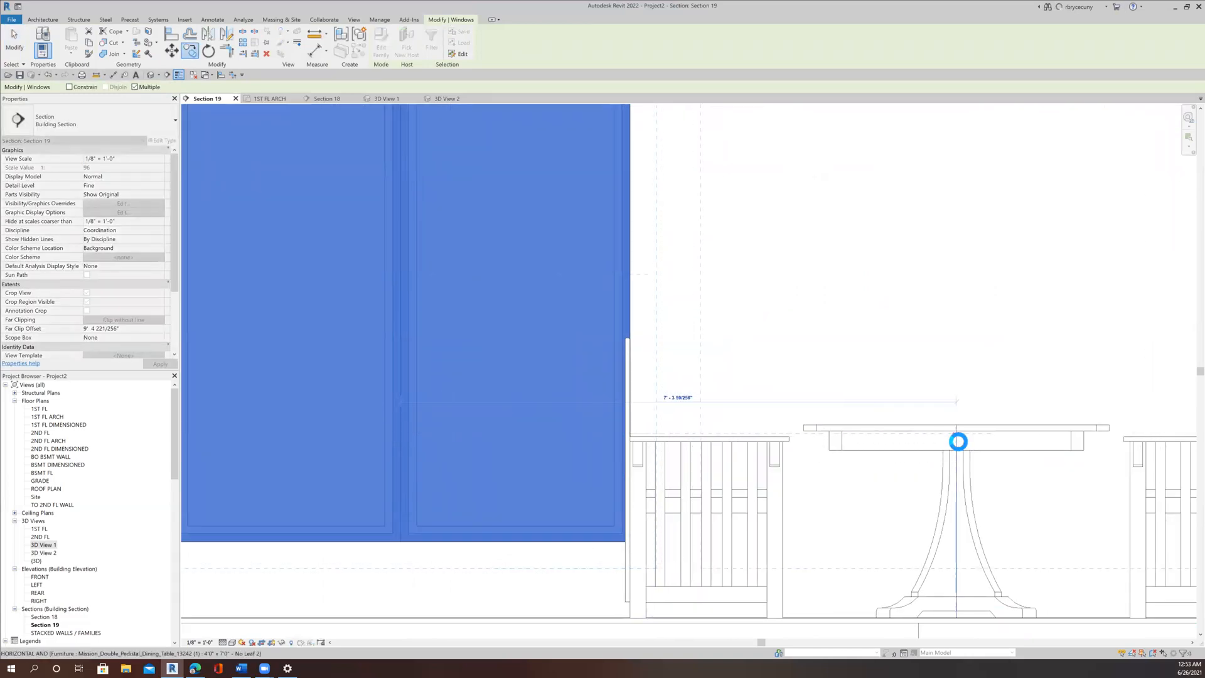
left_click(957, 442)
scroll(959, 439, "down", 5)
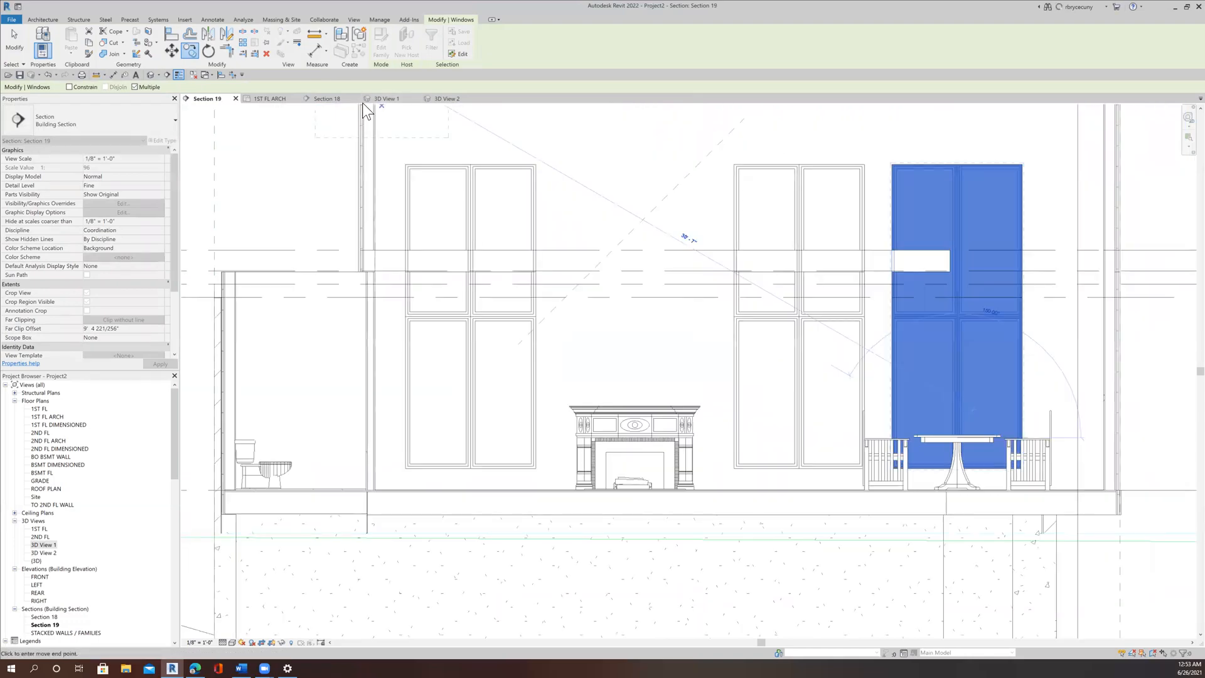
End the copy and enlarge 3D View 2's crop region upward, downward and toward the stairs to show the copied windows
left_click(435, 99)
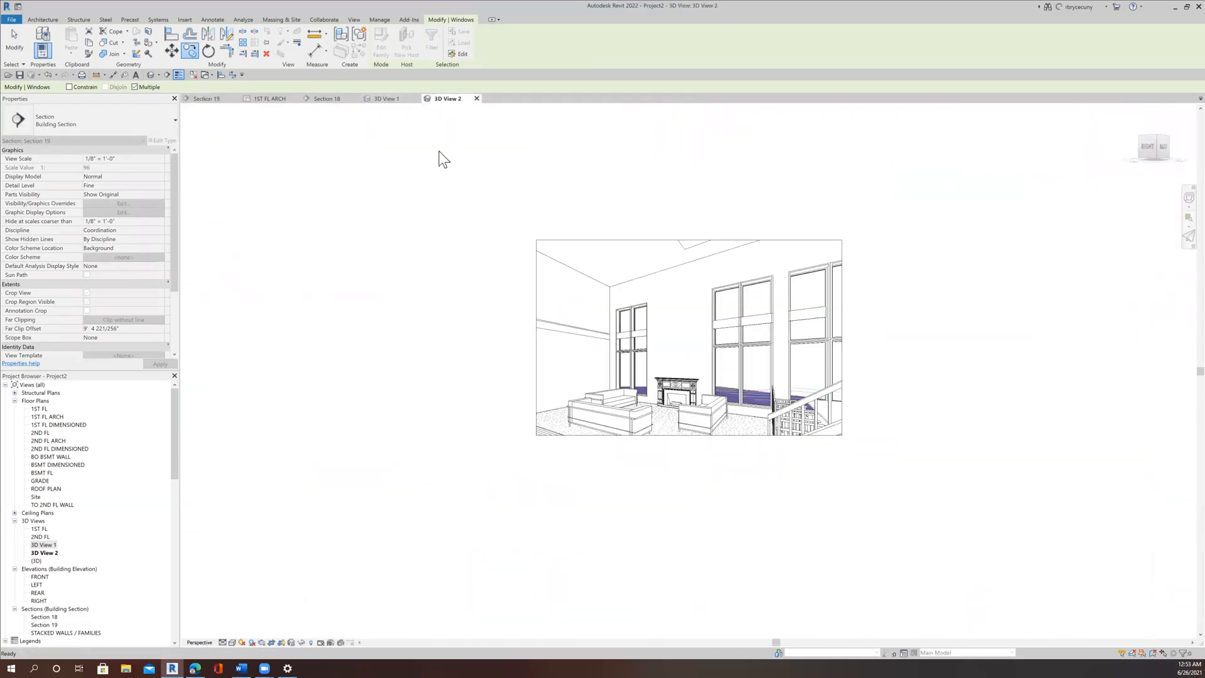
scroll(615, 308, "down", 2)
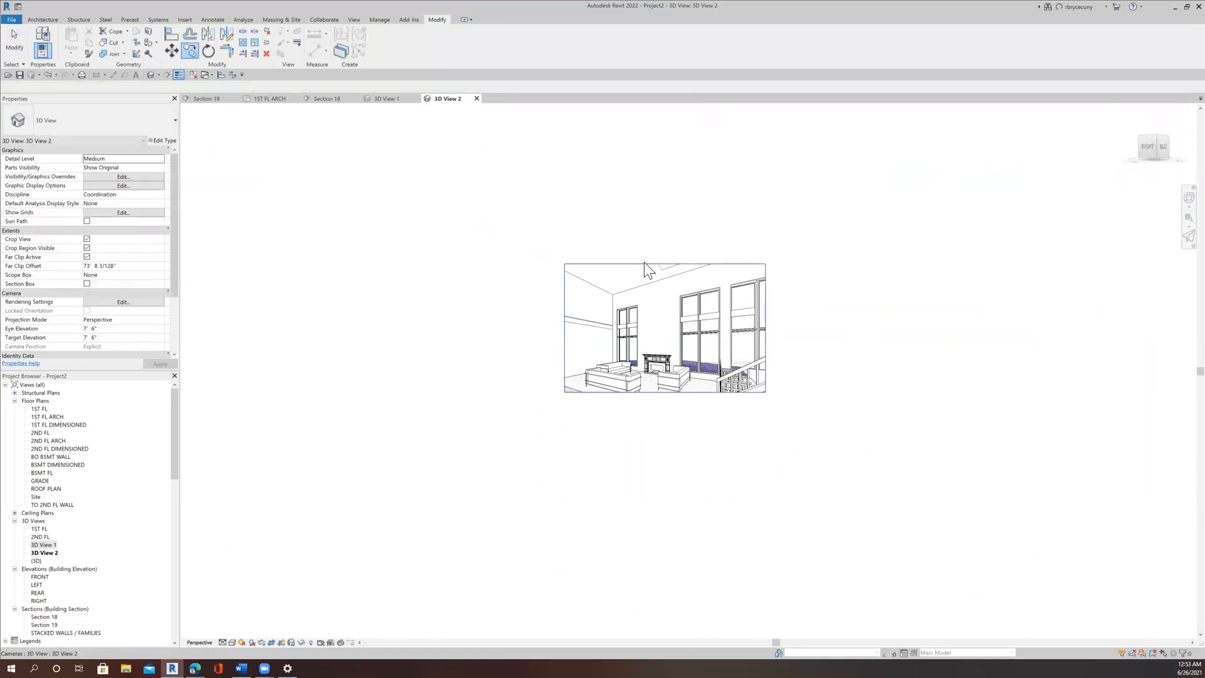
key("Escape")
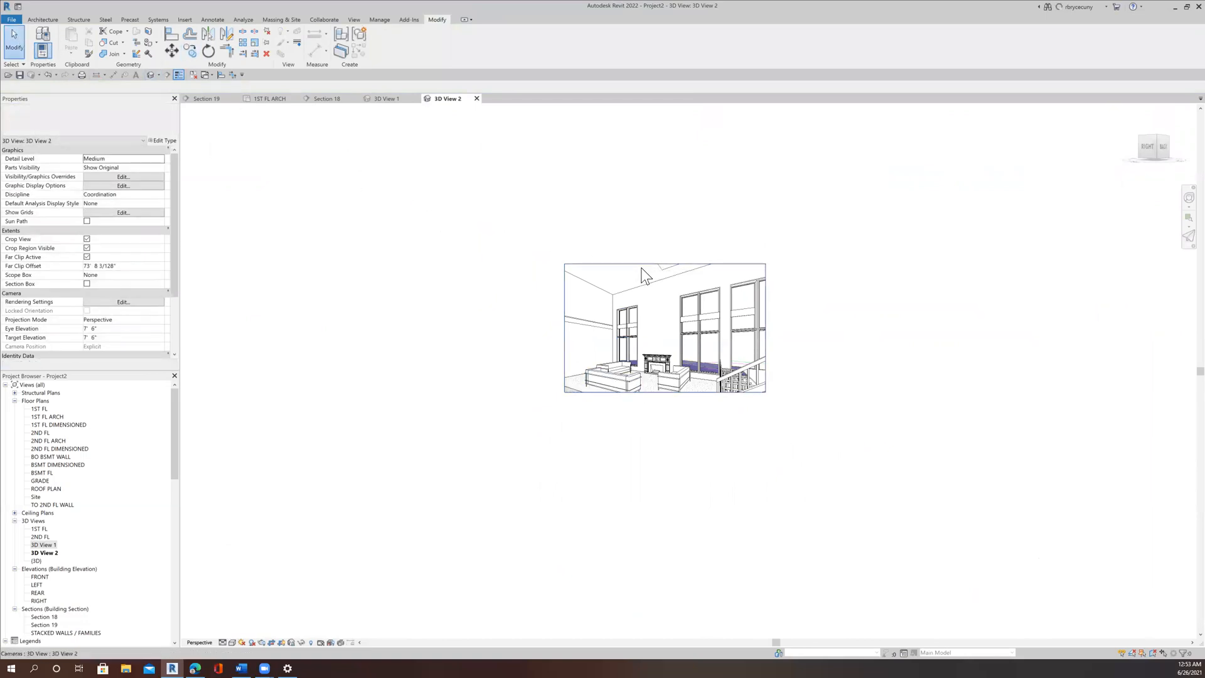
left_click(634, 266)
left_click_drag(664, 263, 671, 197)
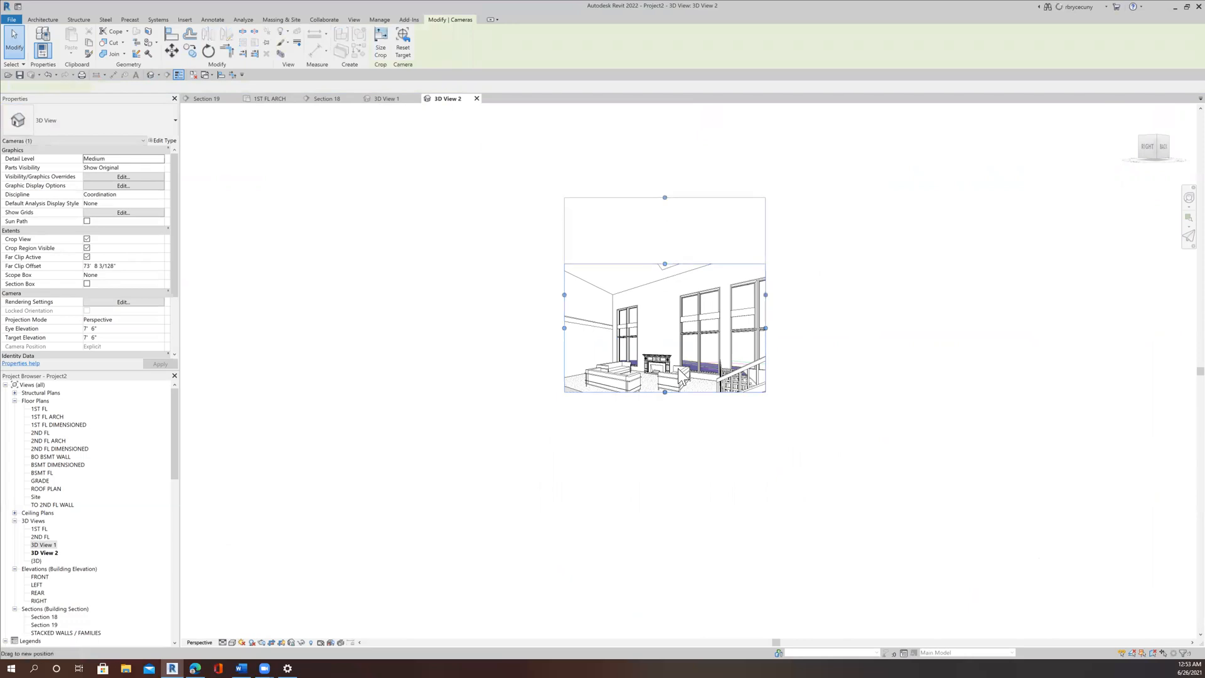
left_click_drag(664, 392, 665, 447)
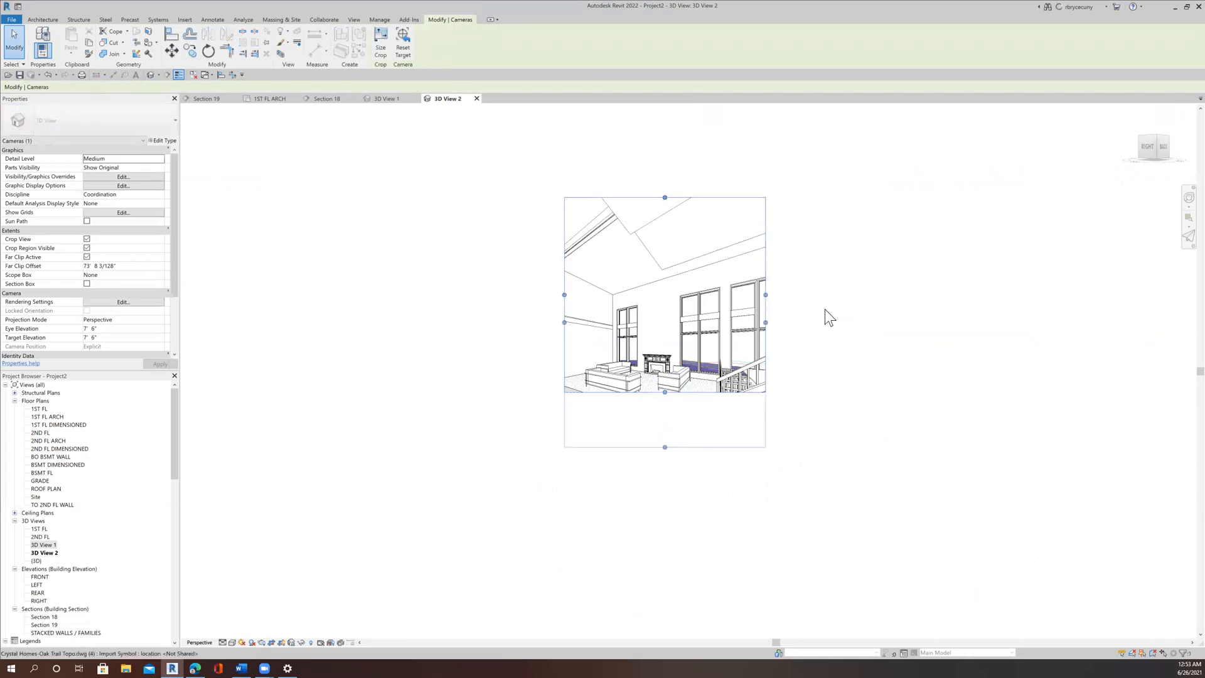
left_click_drag(765, 322, 922, 322)
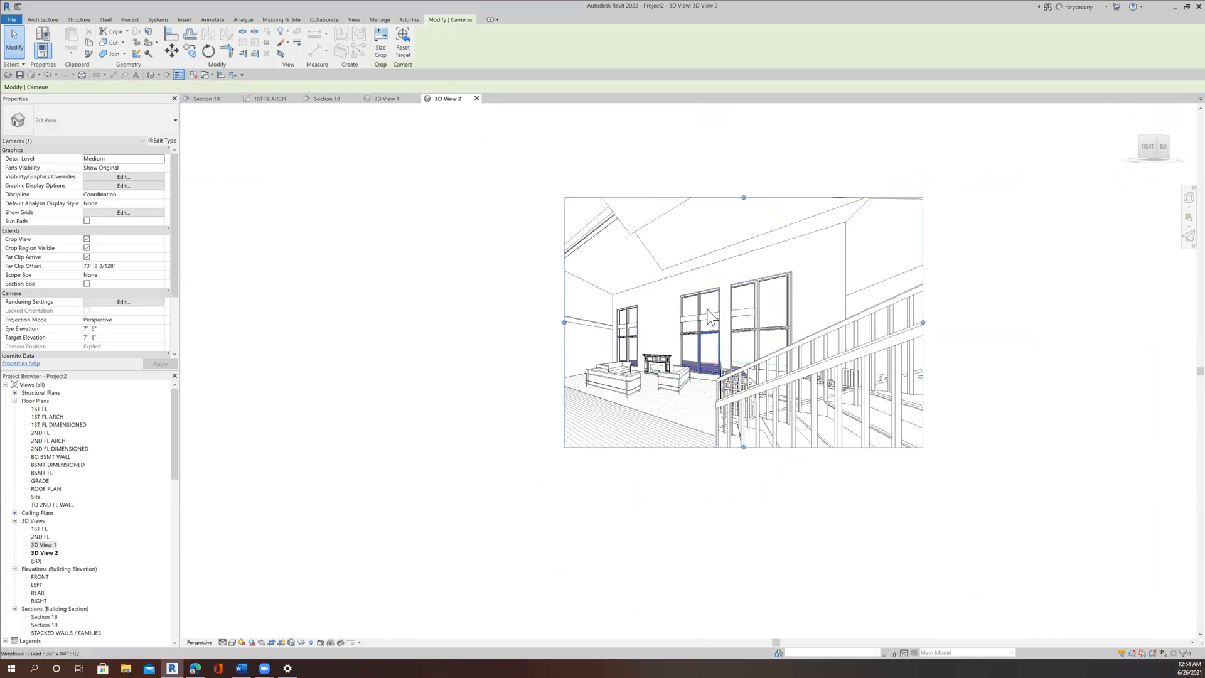
scroll(709, 314, "up", 1)
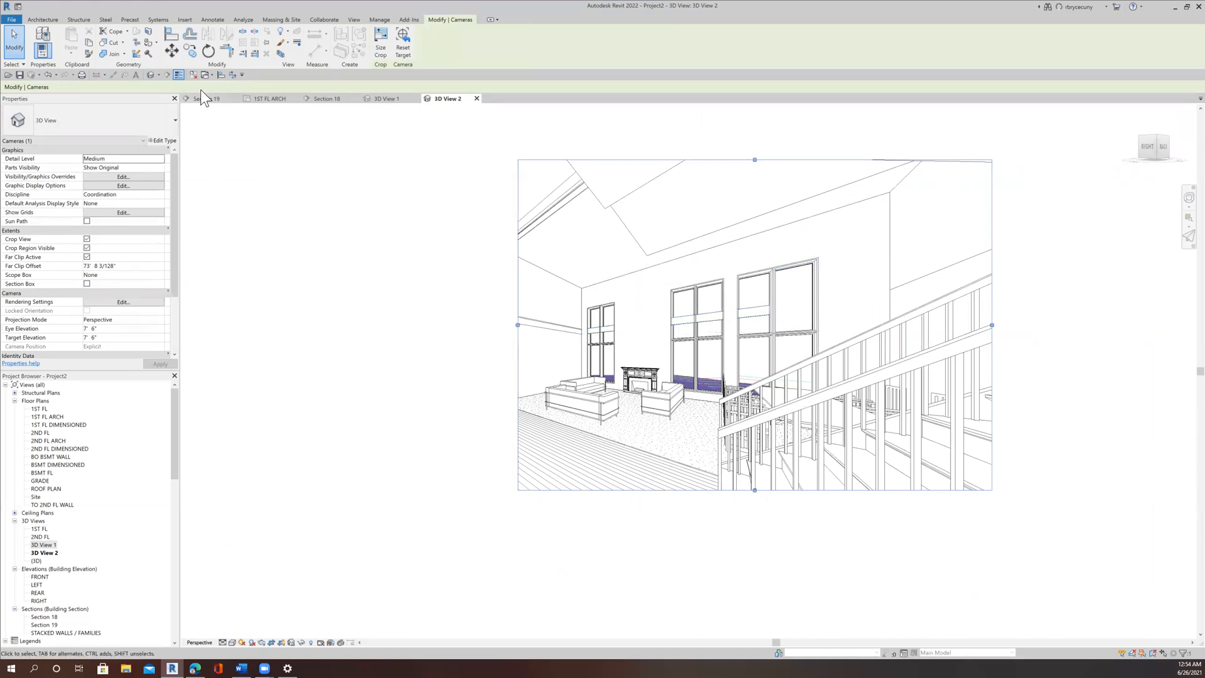
In the 1ST FL ARCH plan, place a camera in the entry hall aimed at the dining-side windows, and widen its crop to include the stairs
left_click(263, 99)
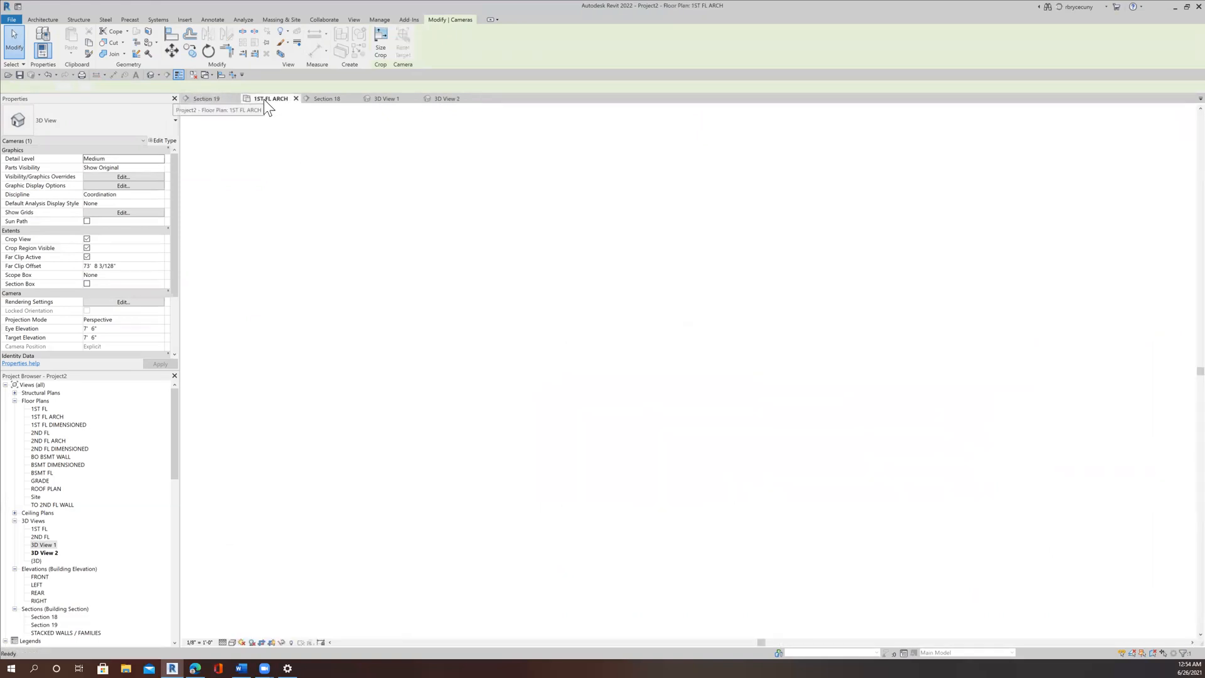
left_click(159, 74)
left_click(129, 98)
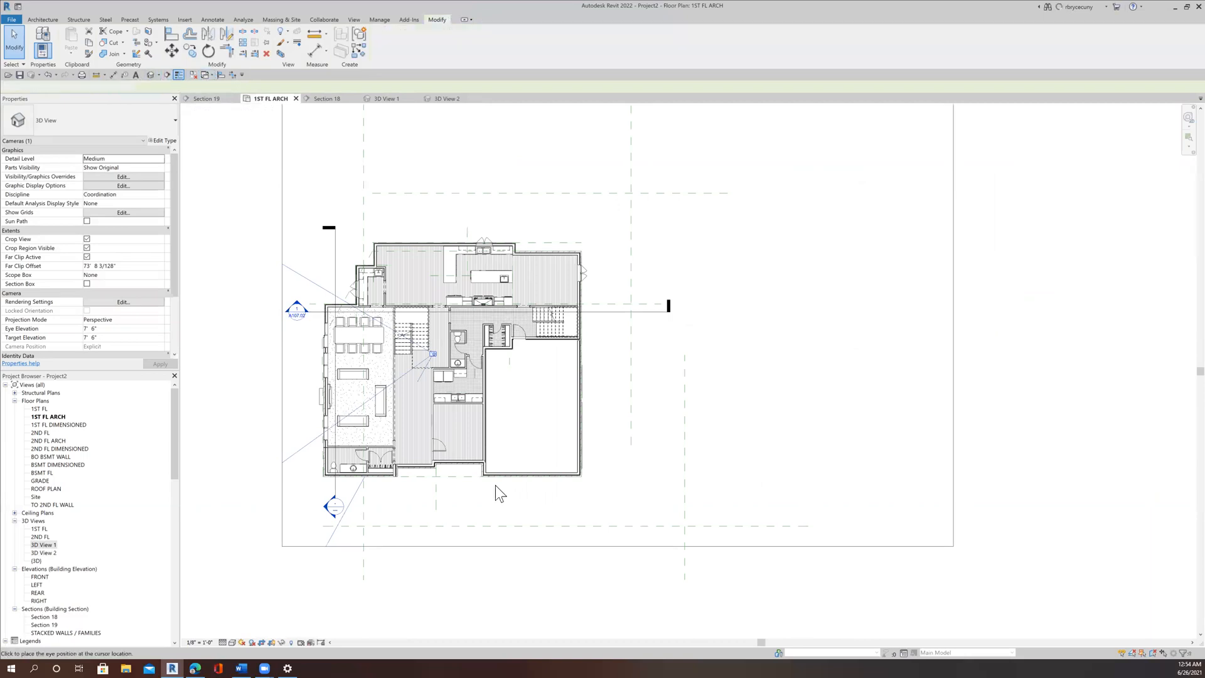
left_click(430, 457)
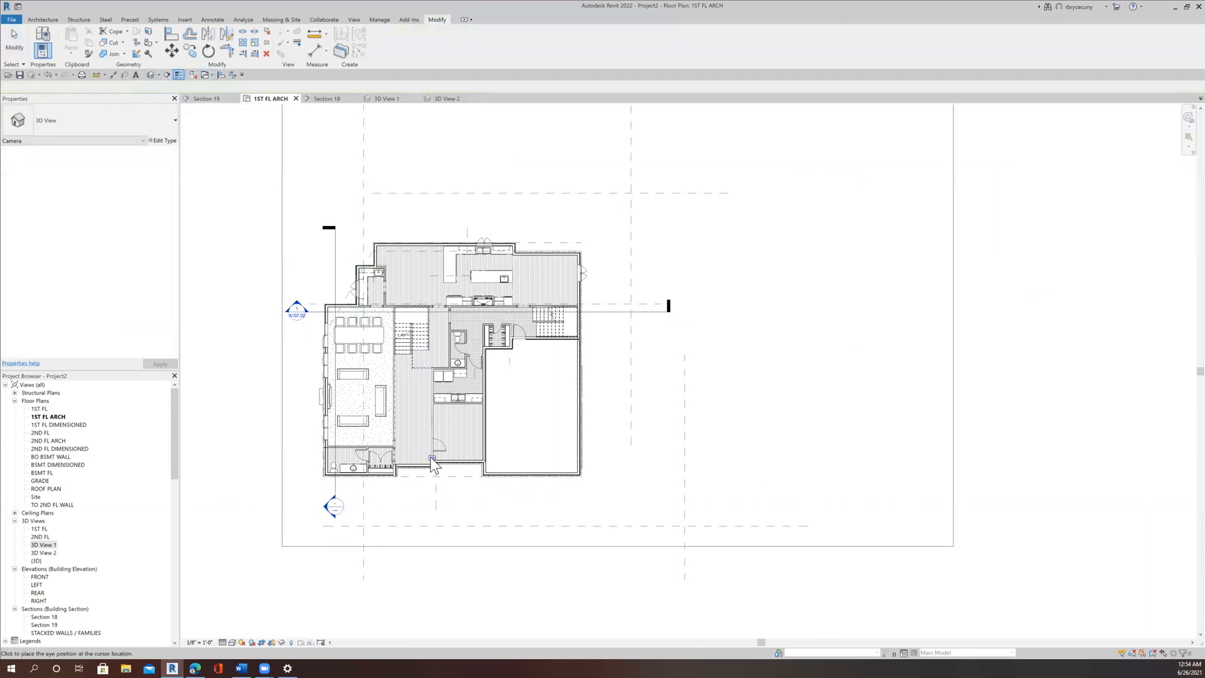
left_click(268, 263)
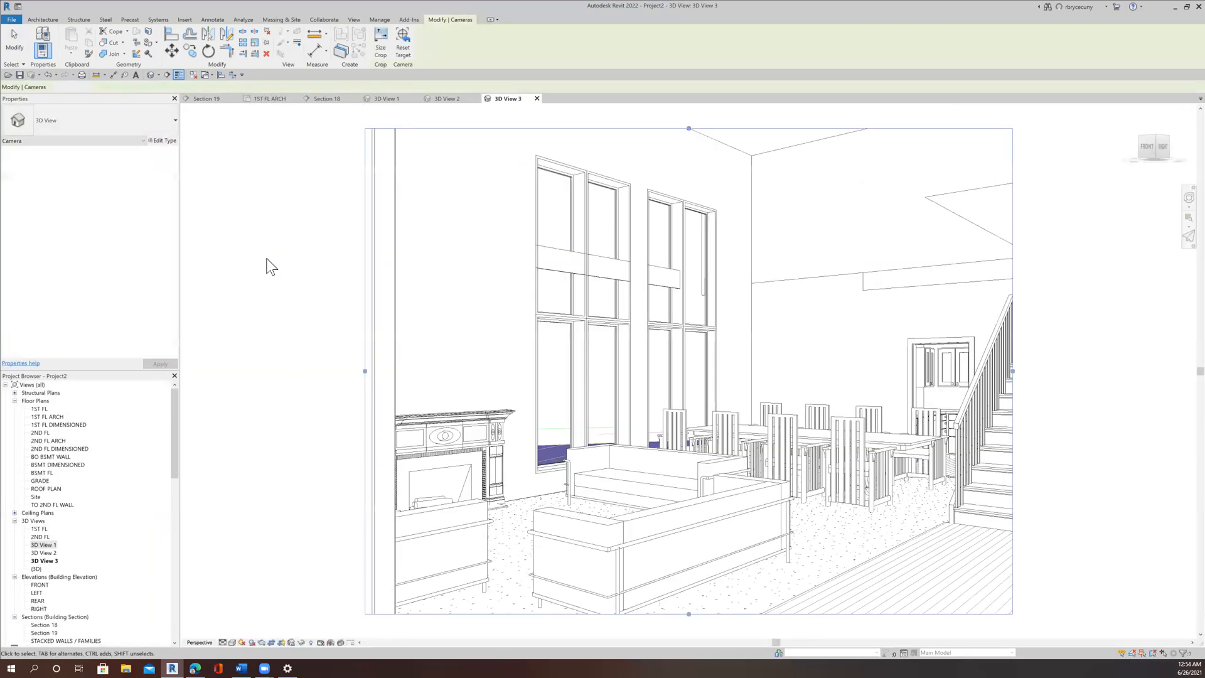
scroll(473, 277, "down", 3)
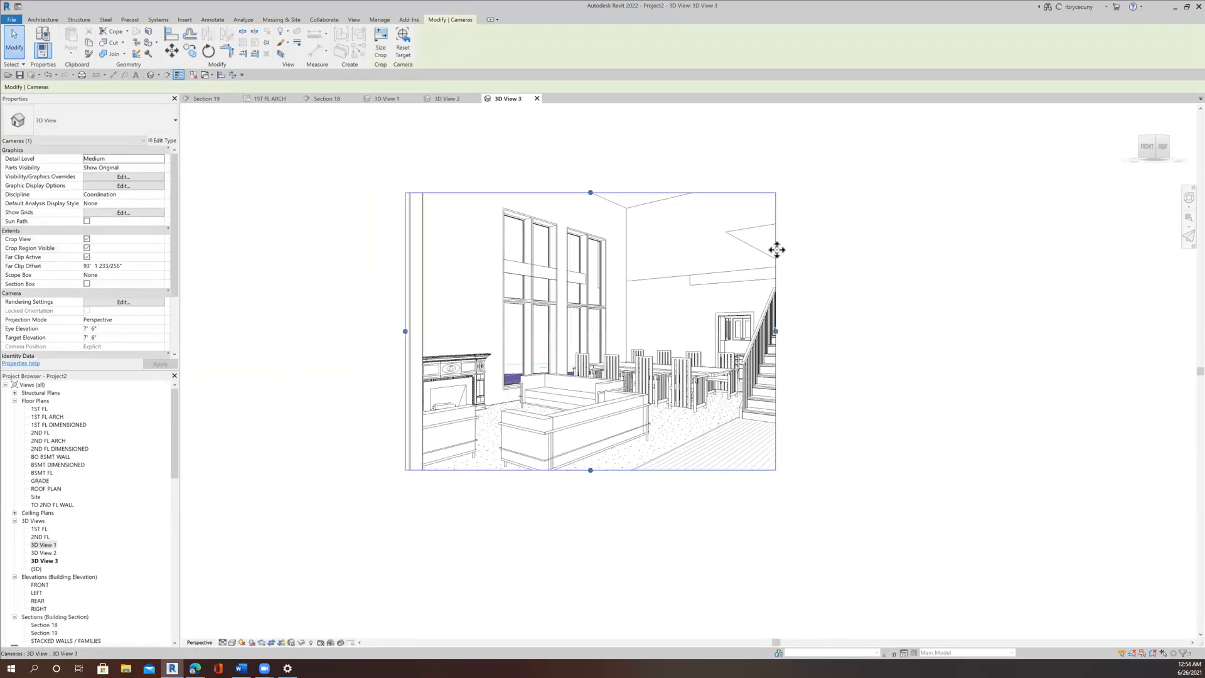
left_click_drag(777, 330, 964, 329)
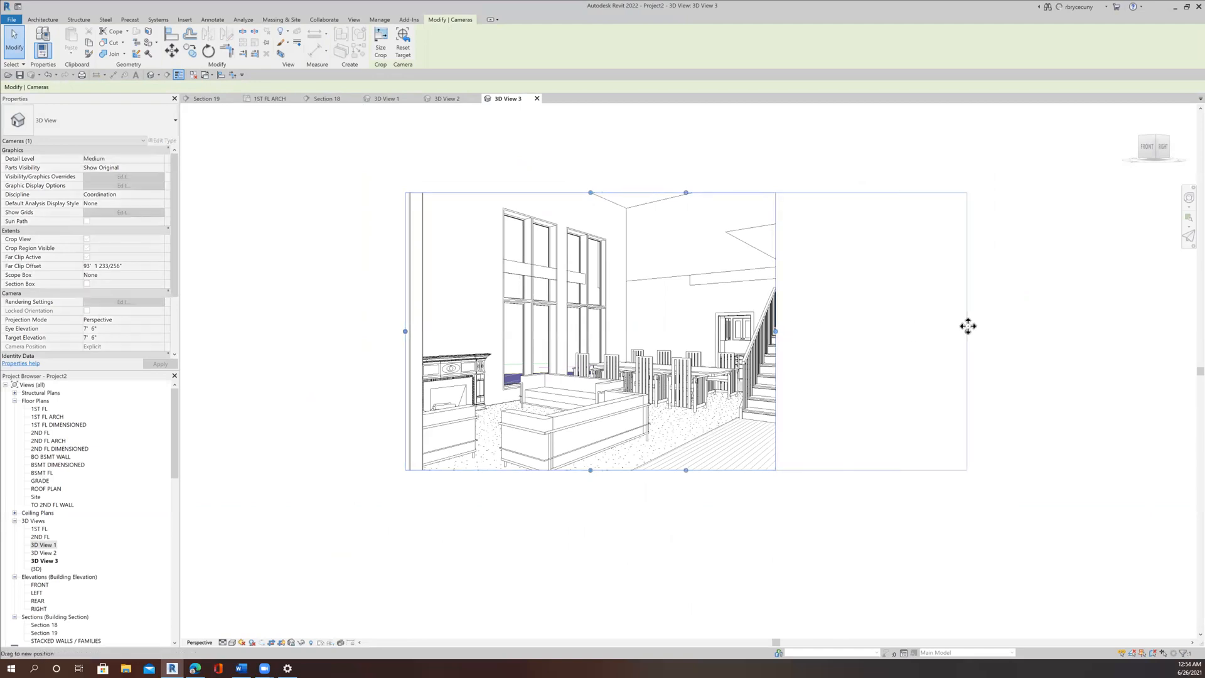
Temporarily hide the Room Separation category in 3D View 3, using the line floating near the stairs
left_click(747, 229)
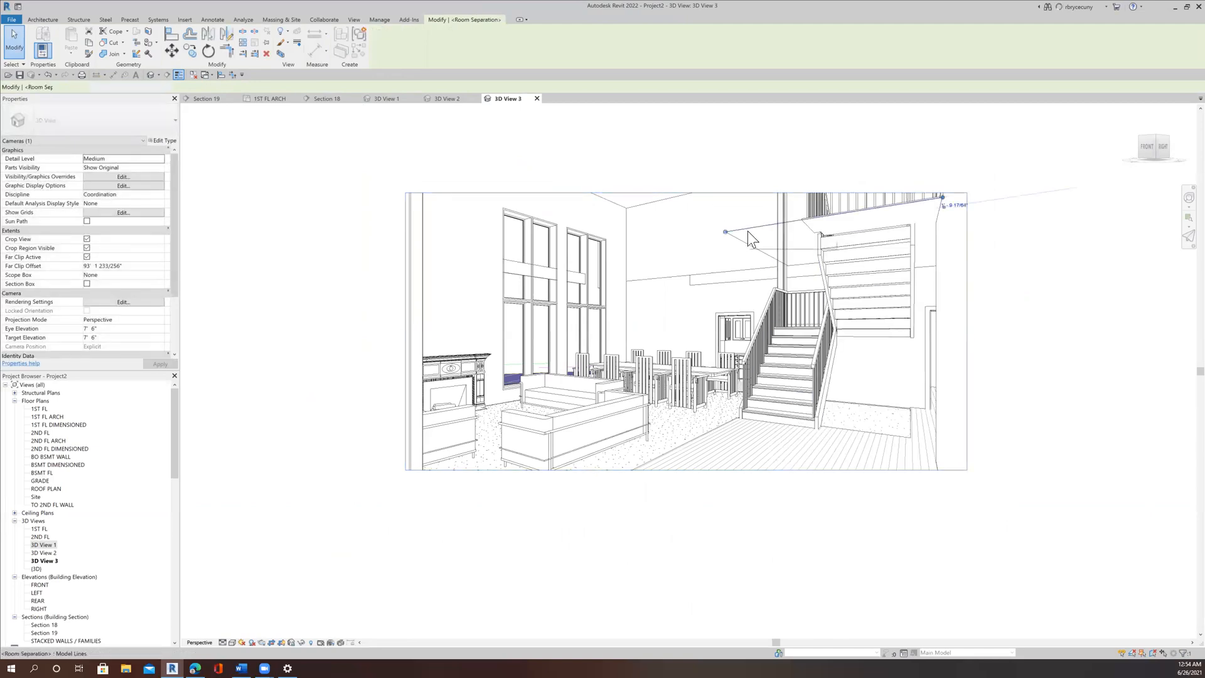
left_click(300, 642)
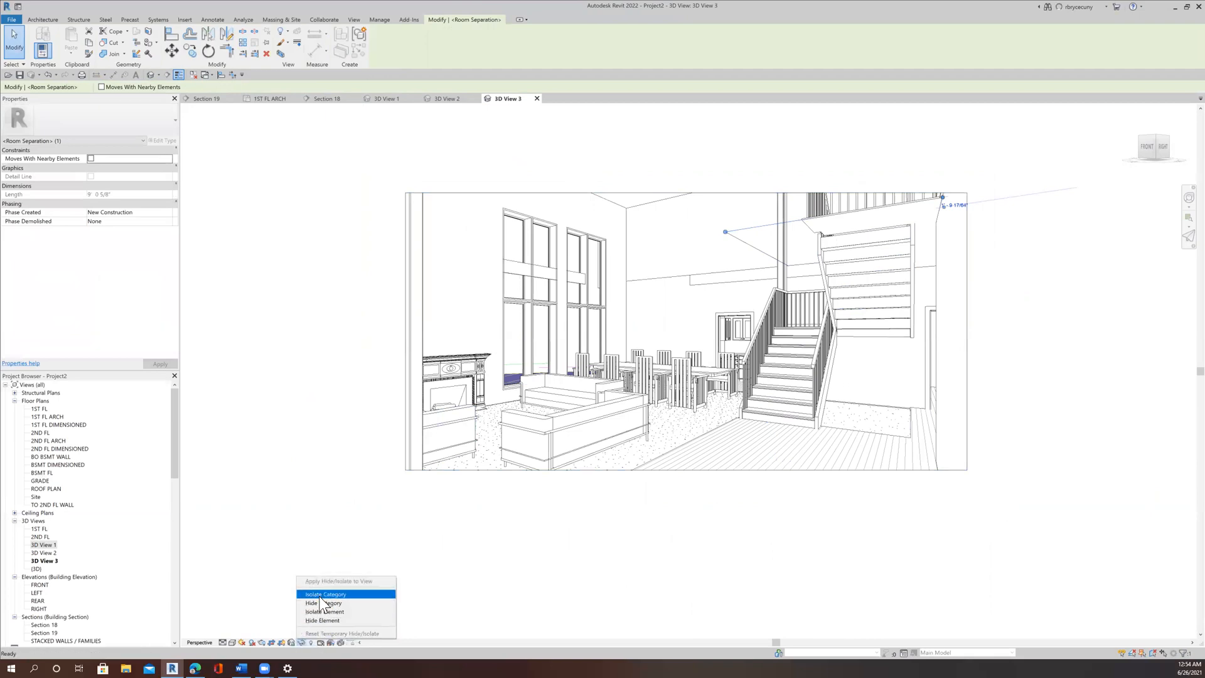
left_click(324, 602)
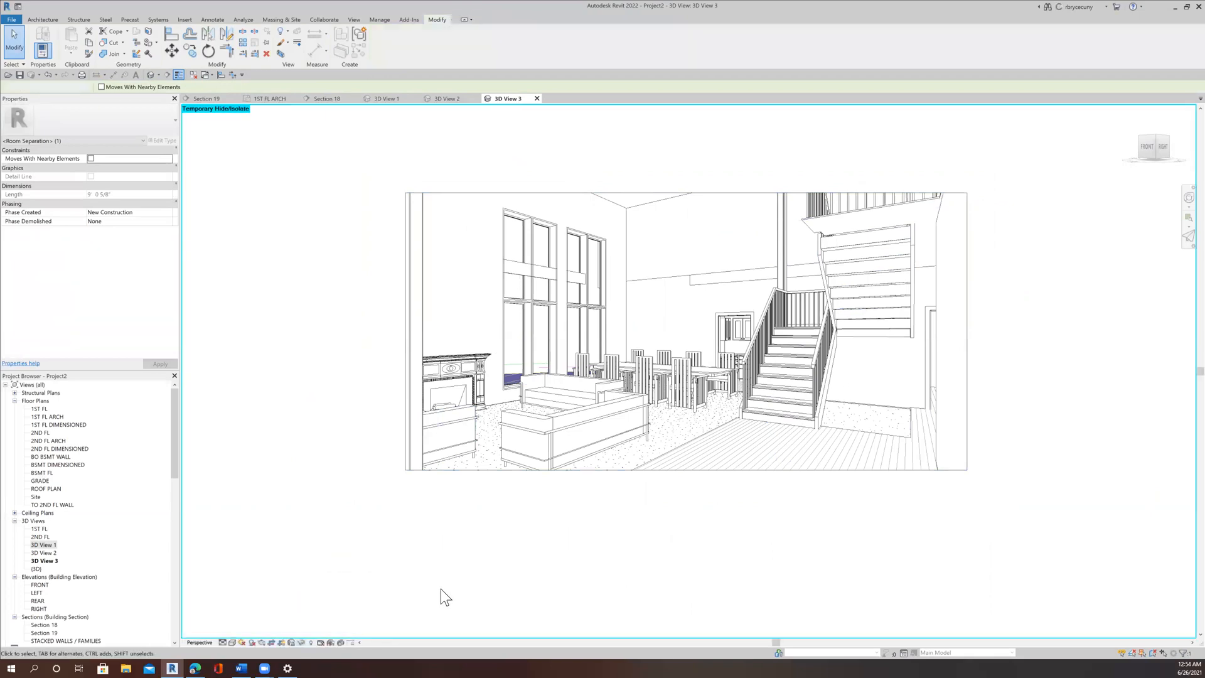
left_click(440, 588)
Extend 3D View 3's crop region upward, downward and slightly outward on the fireplace side to show more ceiling and floor
scroll(440, 588, "down", 2)
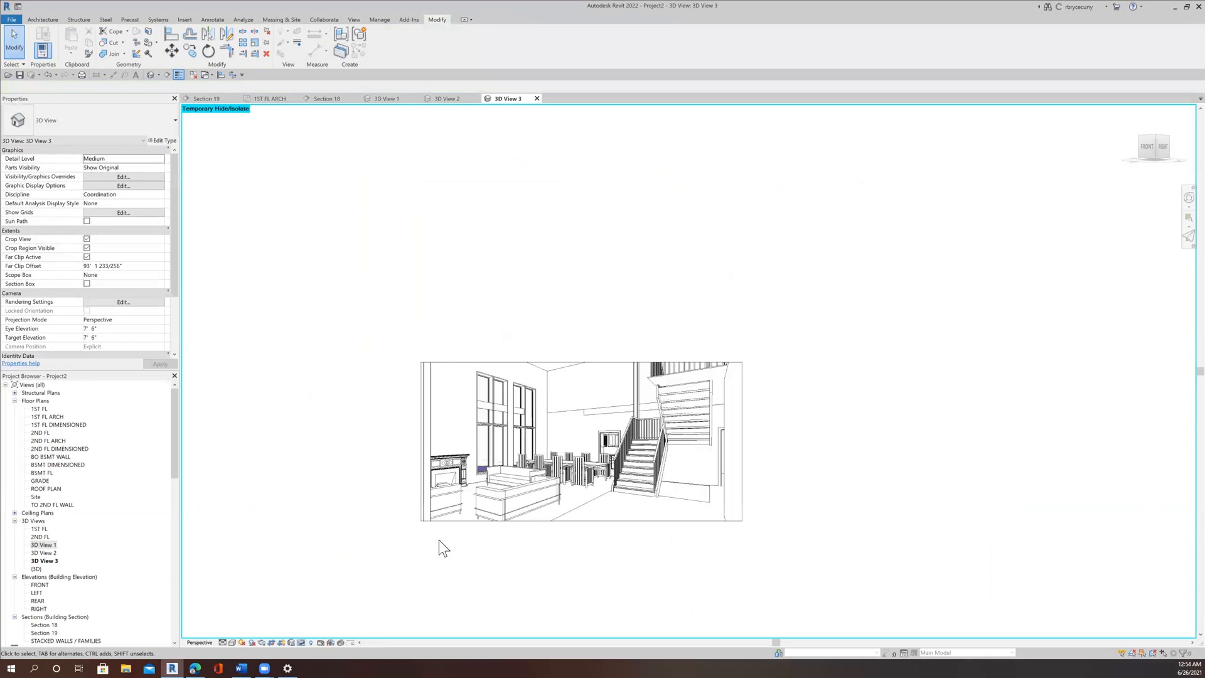
left_click(475, 522)
mouse_move(420, 442)
left_mouse_down()
mouse_move(358, 446)
mouse_move(397, 435)
left_mouse_up()
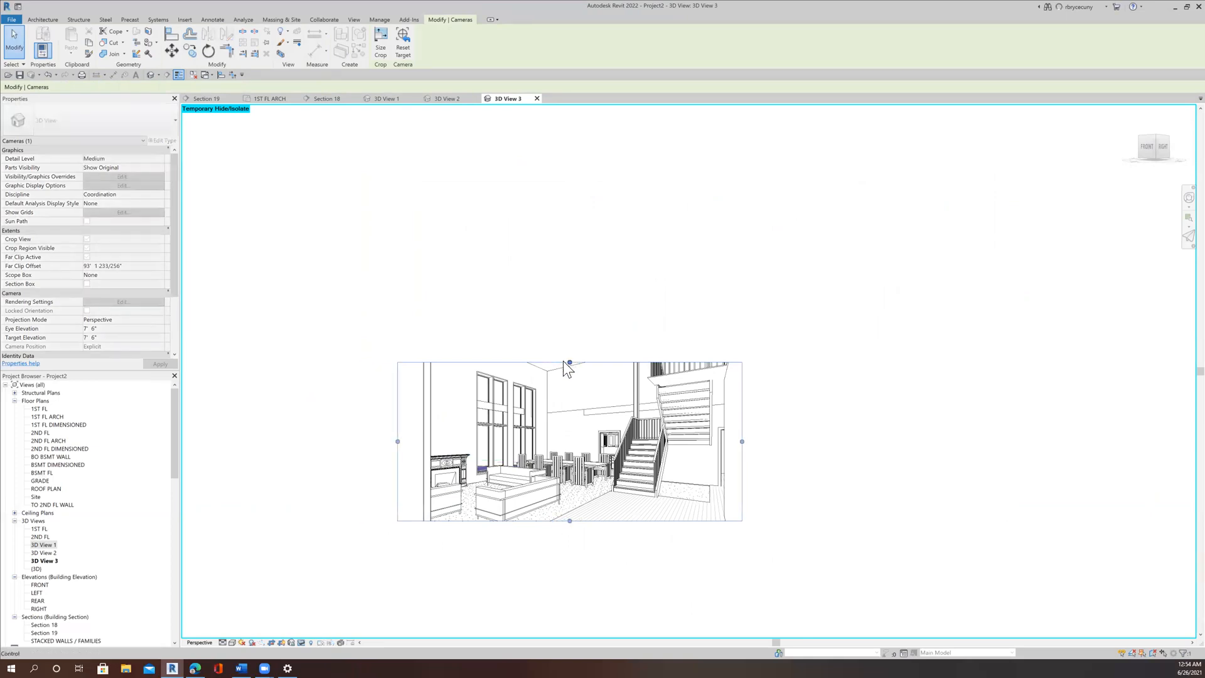
left_click_drag(568, 360, 604, 236)
left_click_drag(570, 522, 591, 613)
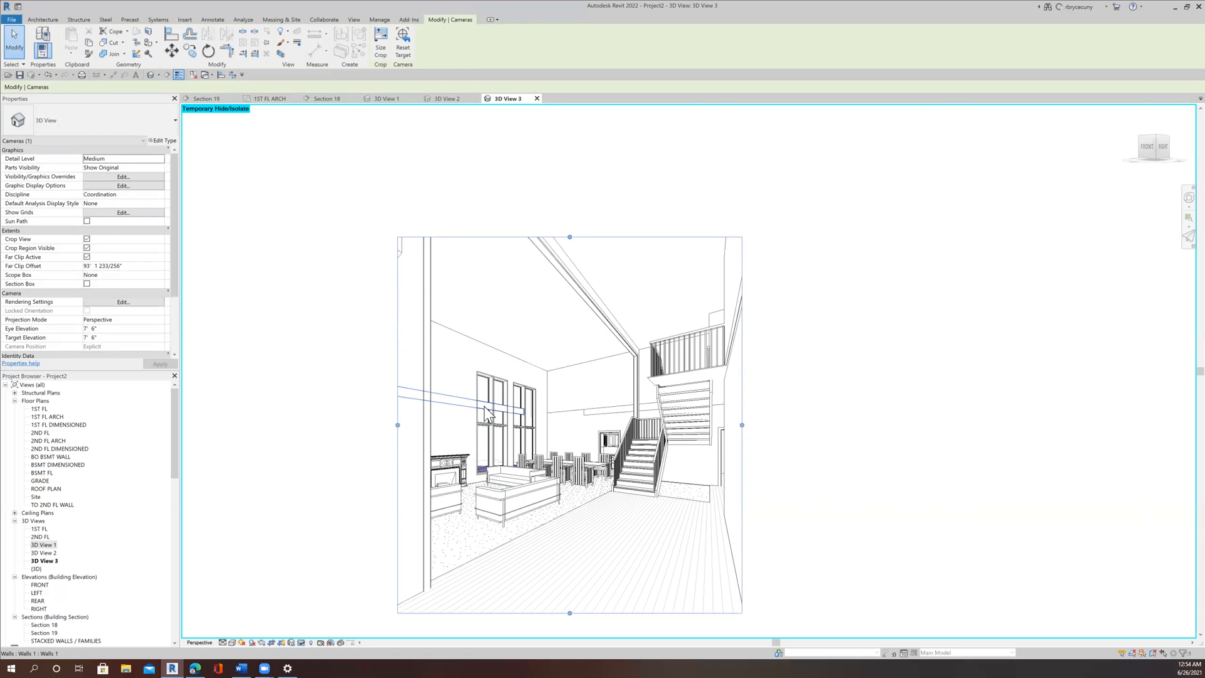
scroll(483, 405, "up", 2)
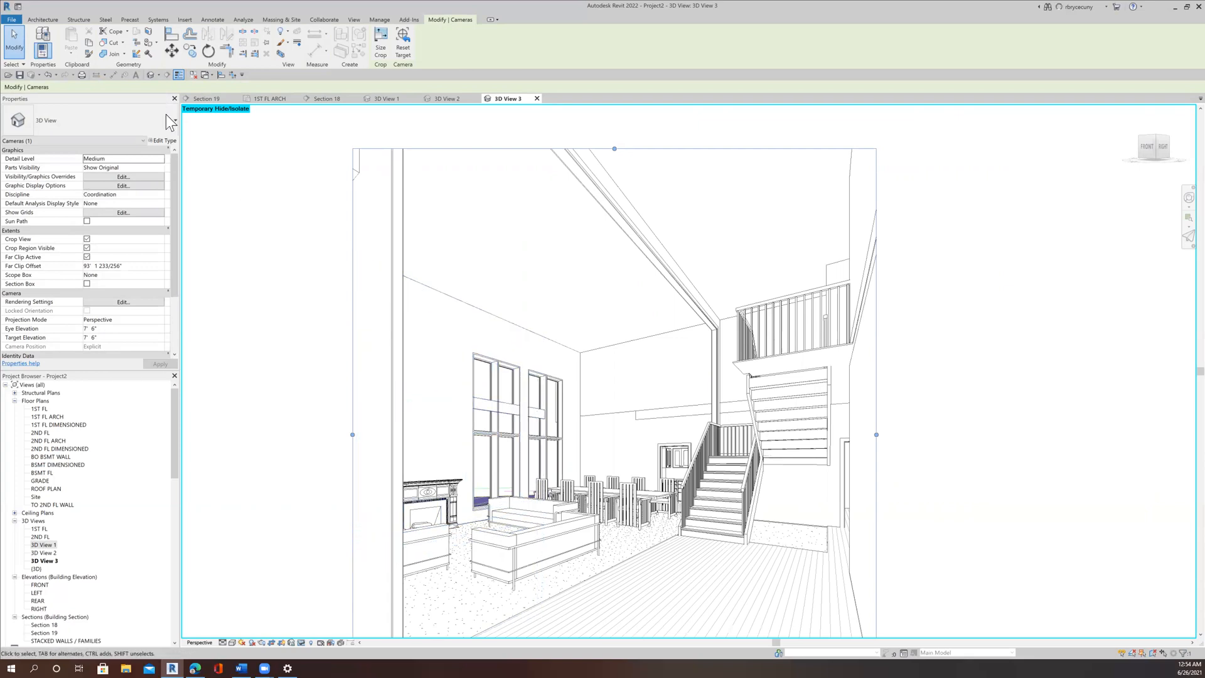
Try to join the wall band crossing the stacked windows with the adjoining fireplace wall
left_click(110, 54)
left_click(459, 428)
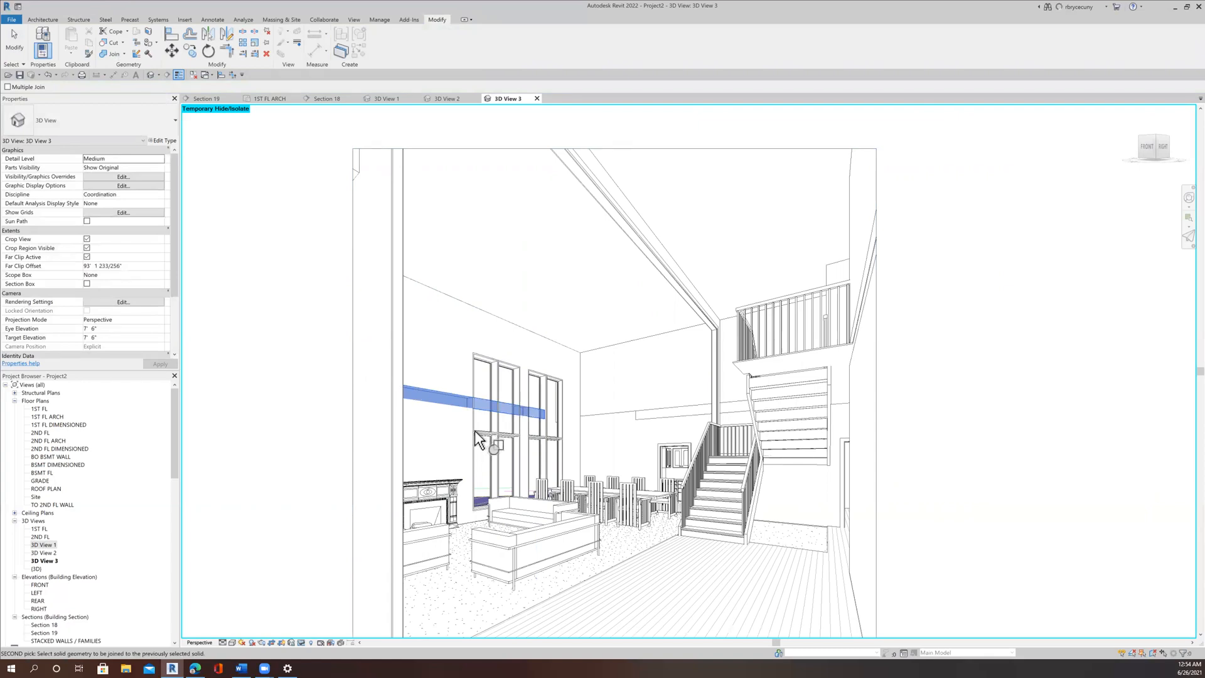
left_click(441, 407)
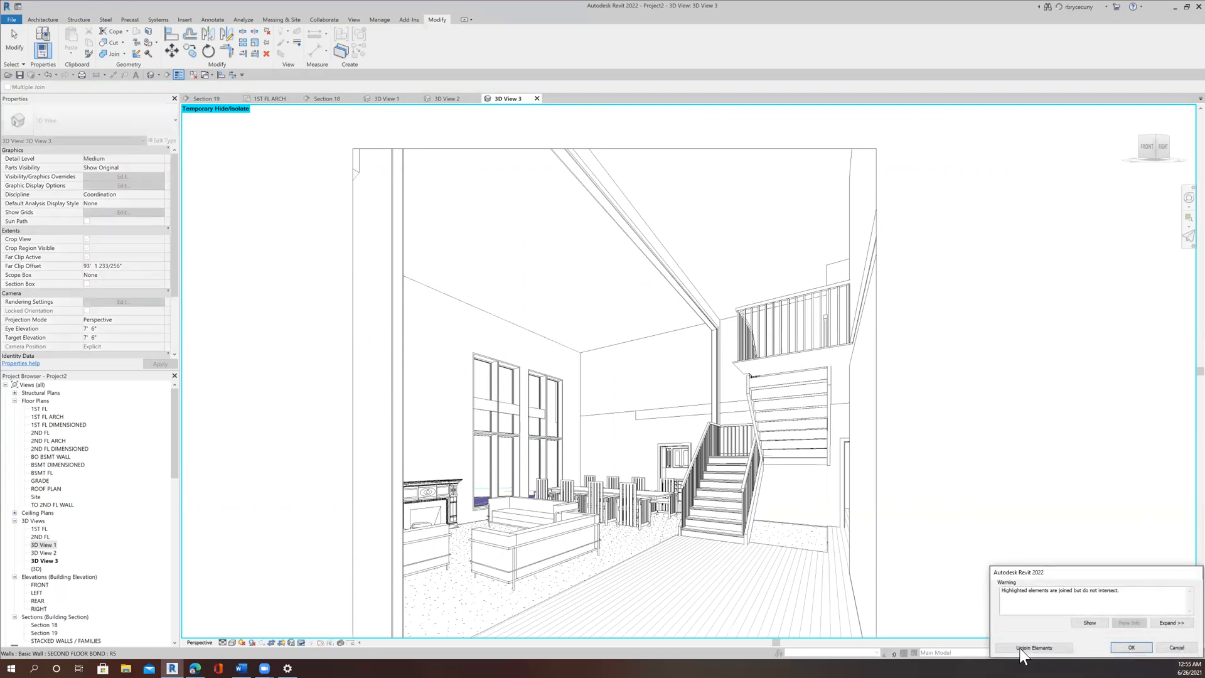
left_click(1172, 648)
scroll(540, 422, "up", 2)
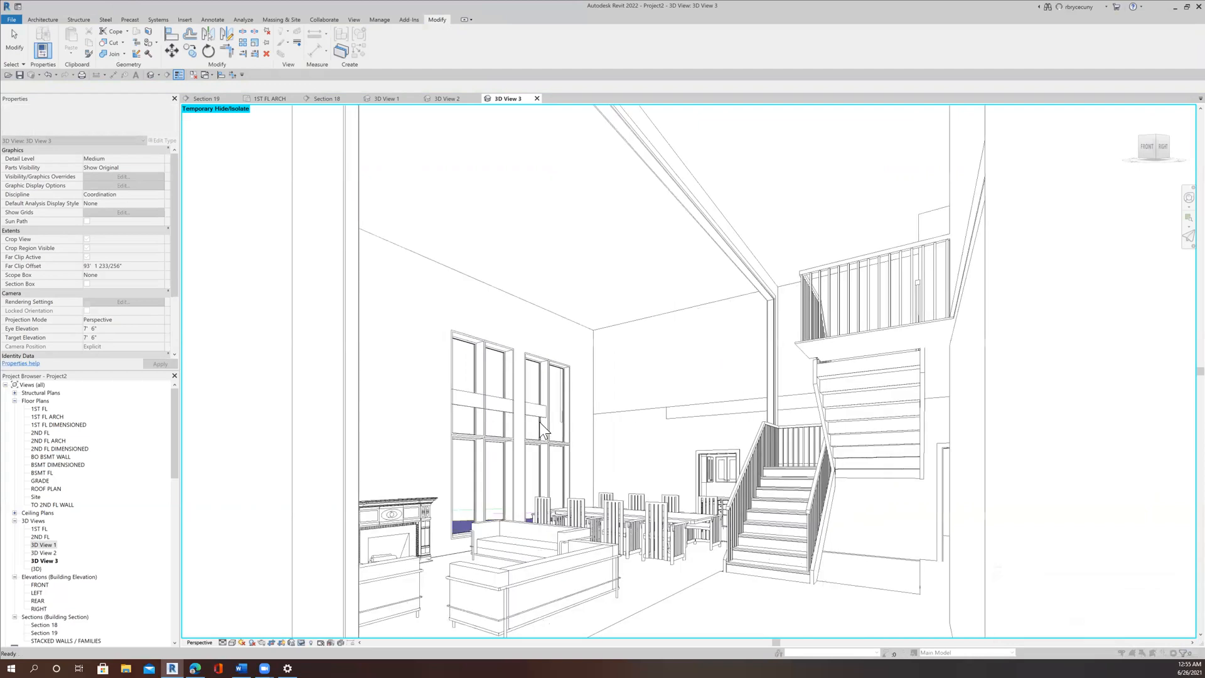
Undo the last downward extension of 3D View 3's crop region
left_click(45, 75)
scroll(438, 279, "down", 3)
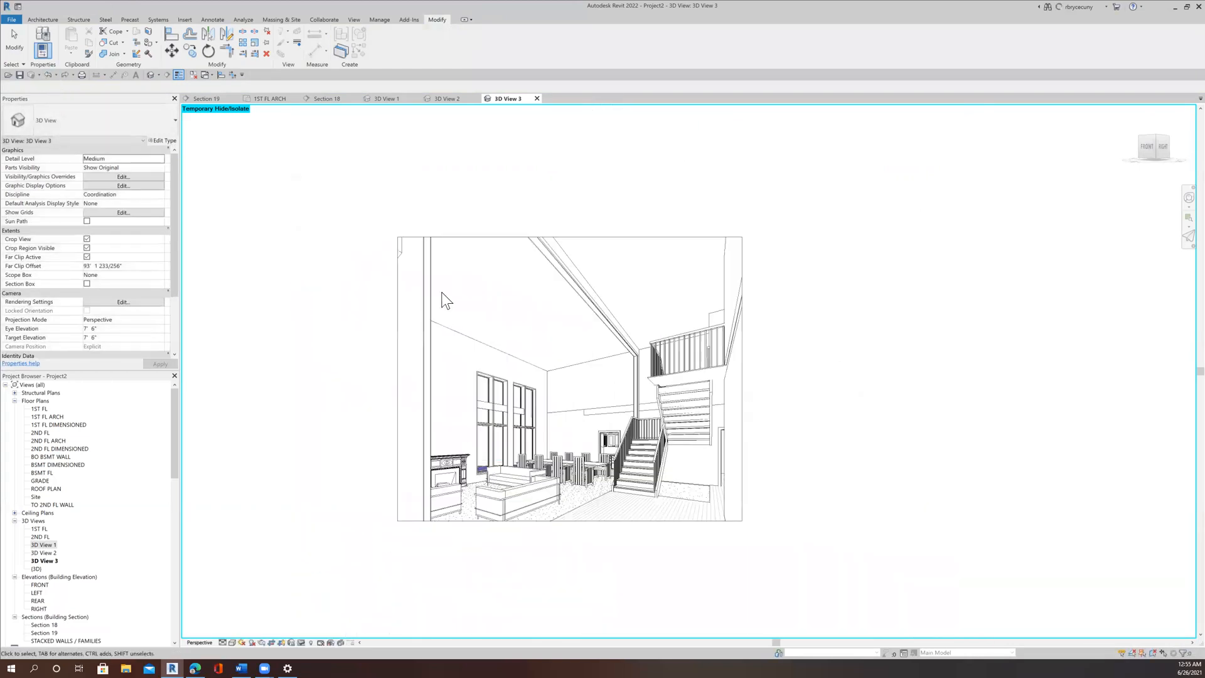
scroll(550, 414, "up", 4)
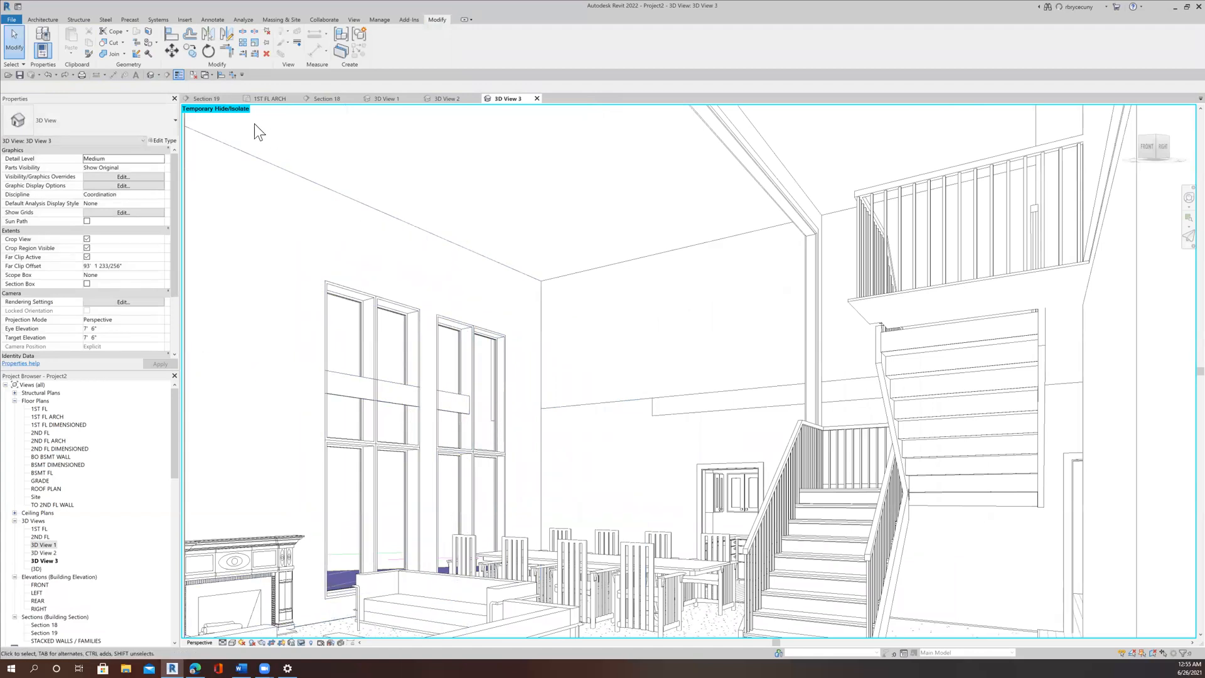
Return to Section 19 and examine the wall band crossing the stacked windows
left_click(211, 98)
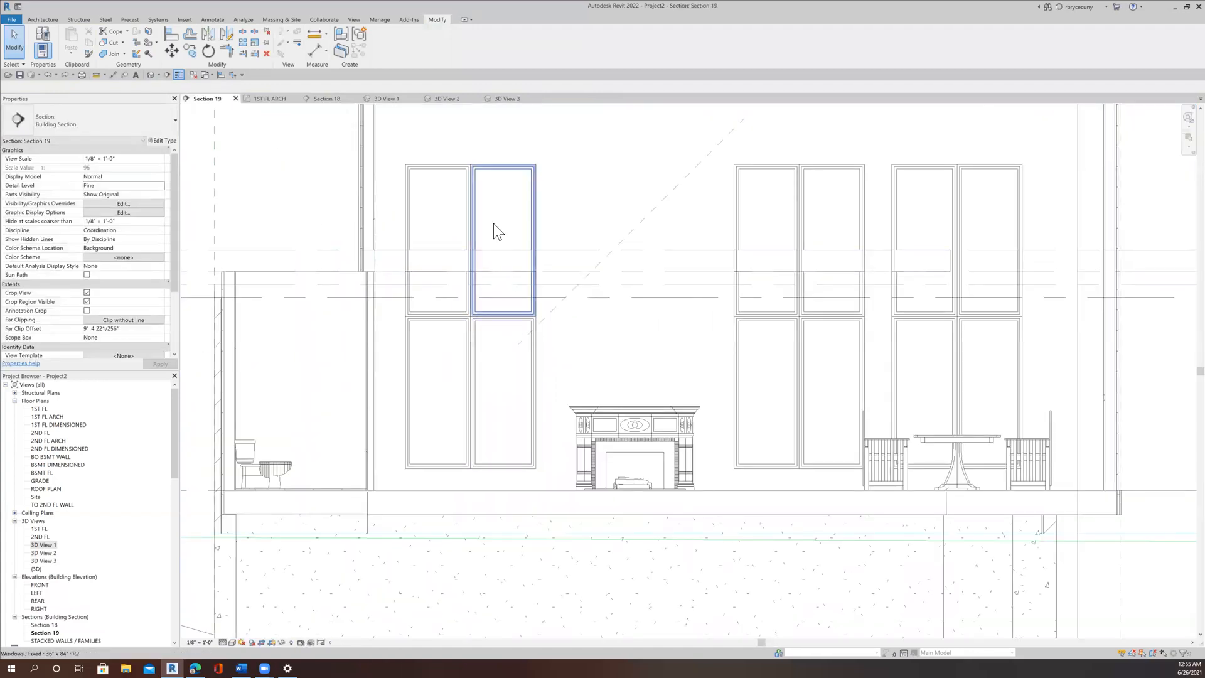
scroll(493, 225, "up", 2)
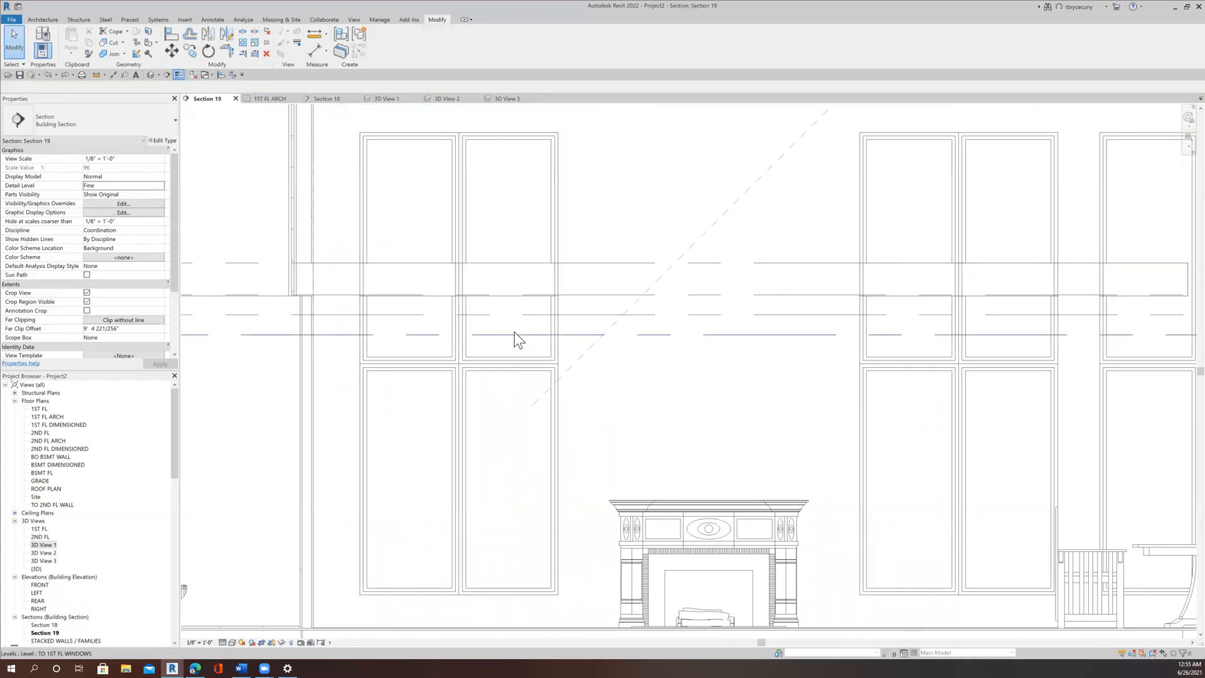
scroll(504, 308, "down", 3)
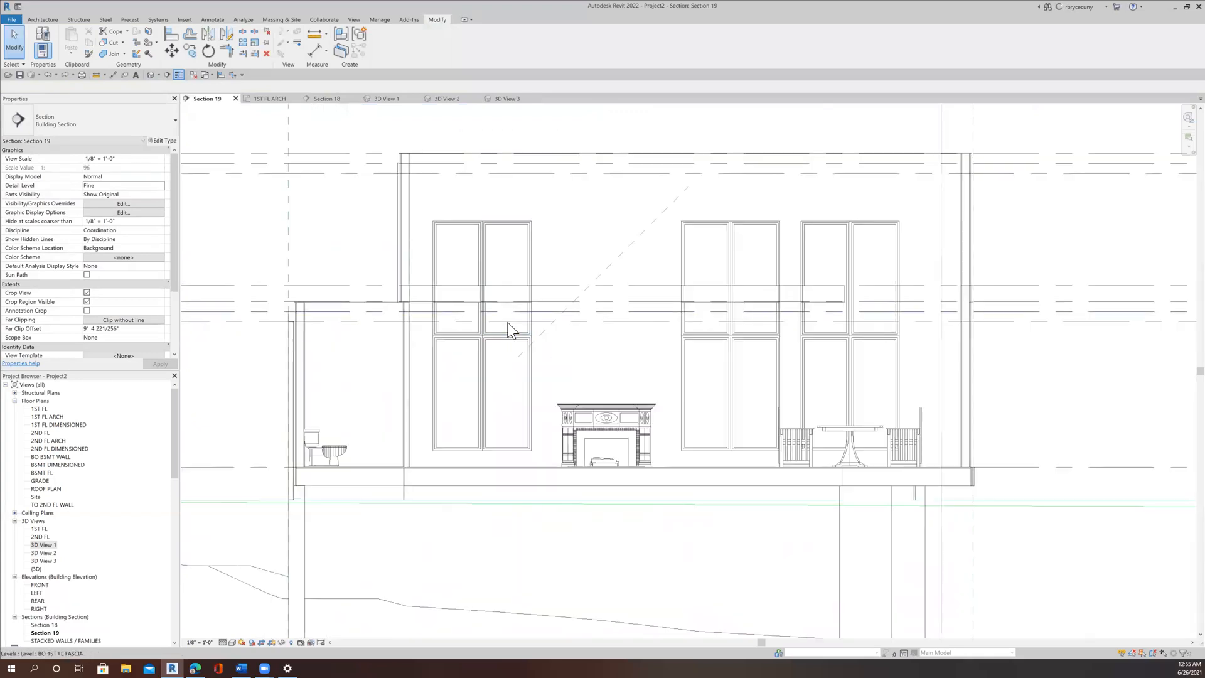
Shorten the wall band to end at the nearest edge of the first stacked window pair and unjoin the conflicting elements
left_click(465, 286)
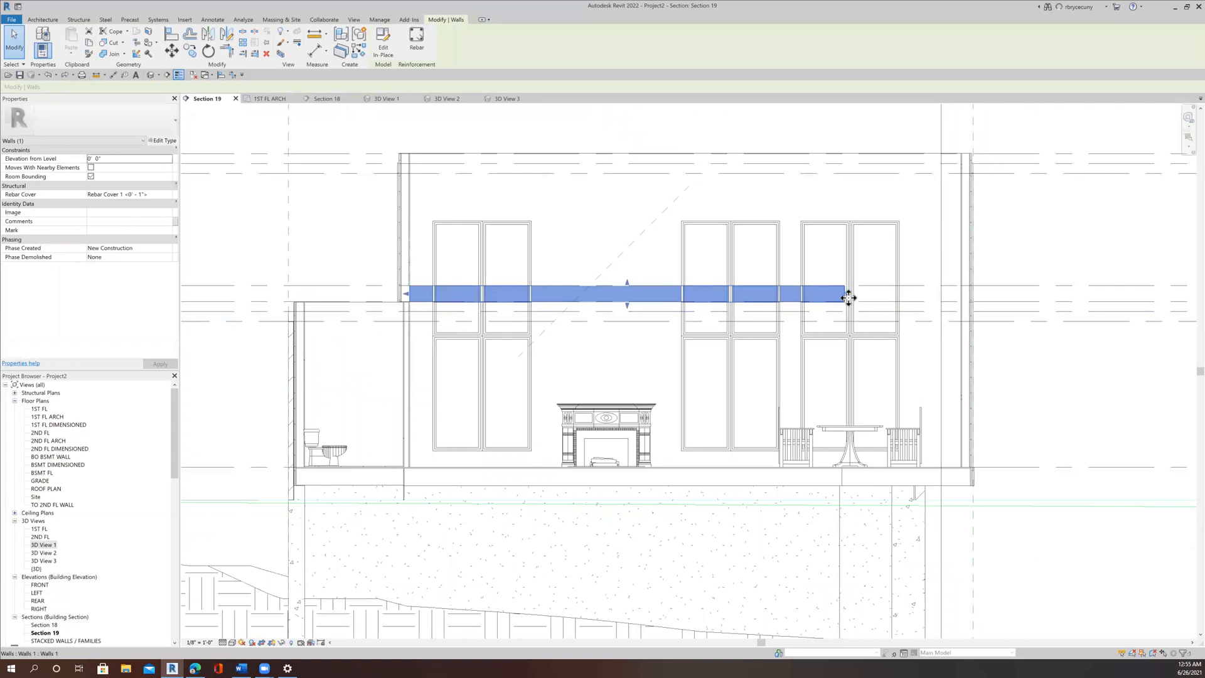
left_click_drag(833, 292, 438, 292)
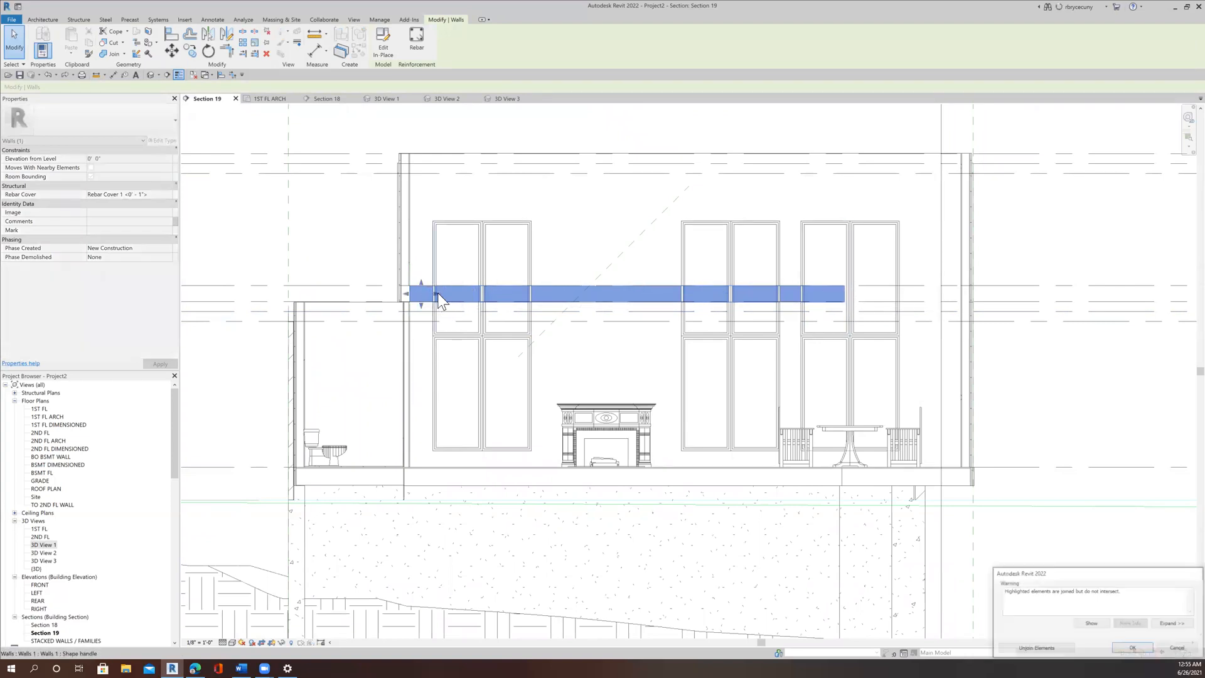
scroll(438, 293, "up", 4)
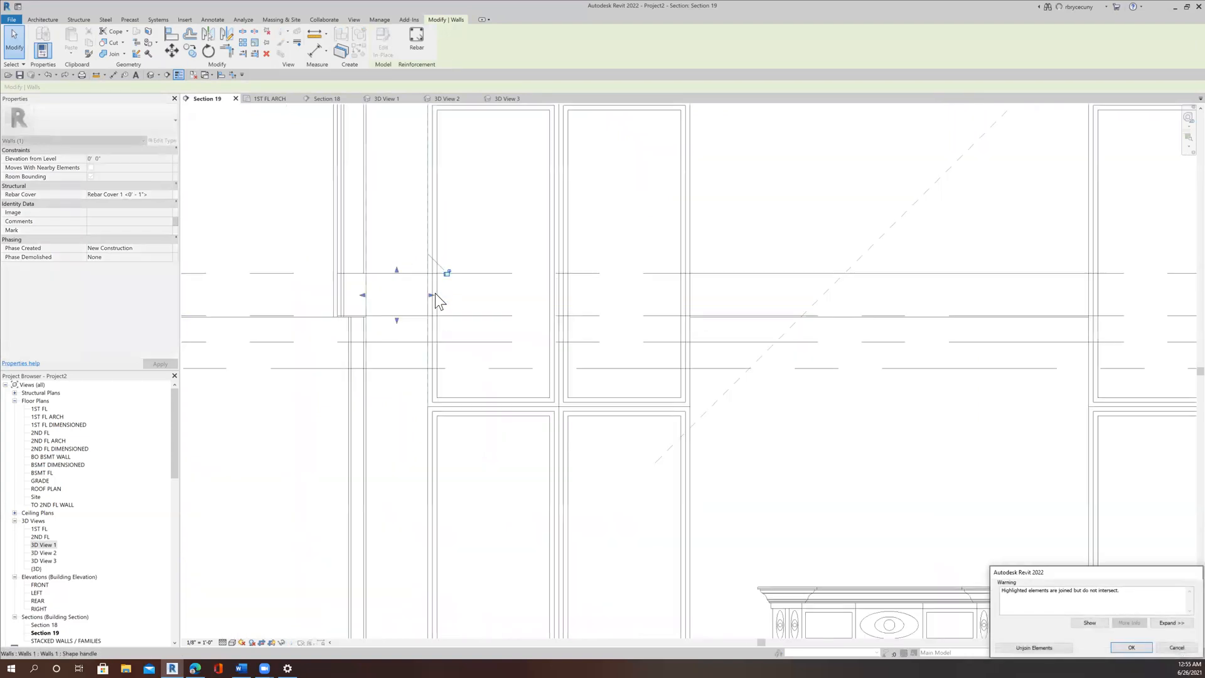
left_click(1034, 648)
Try to copy the short wall band piece beside the first window pair across to the other side of the windows
left_click(396, 287)
left_click(191, 50)
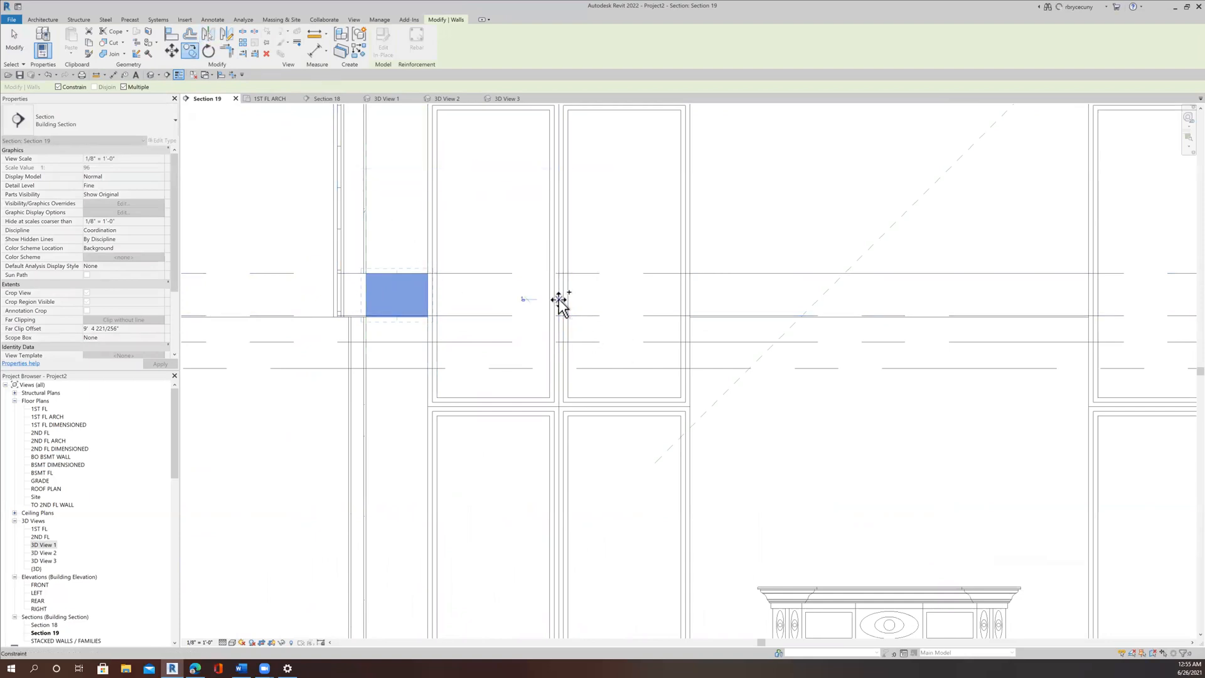
left_click(559, 261)
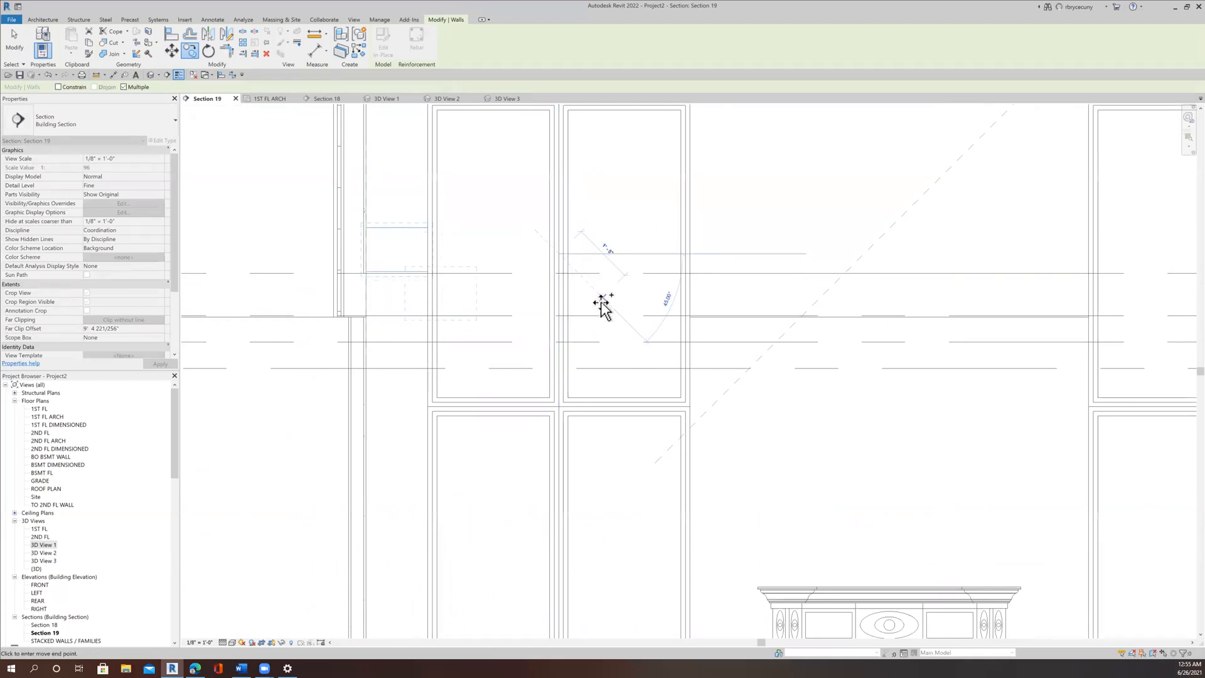
left_click(14, 41)
left_click(404, 236)
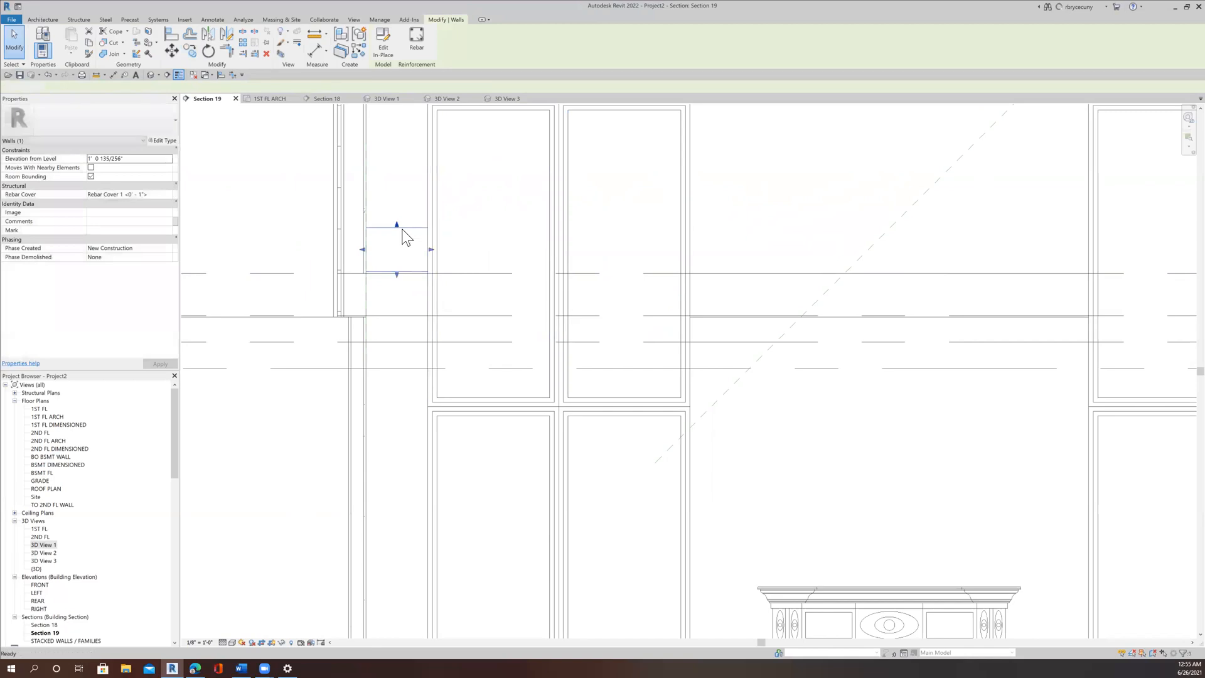
key("Escape")
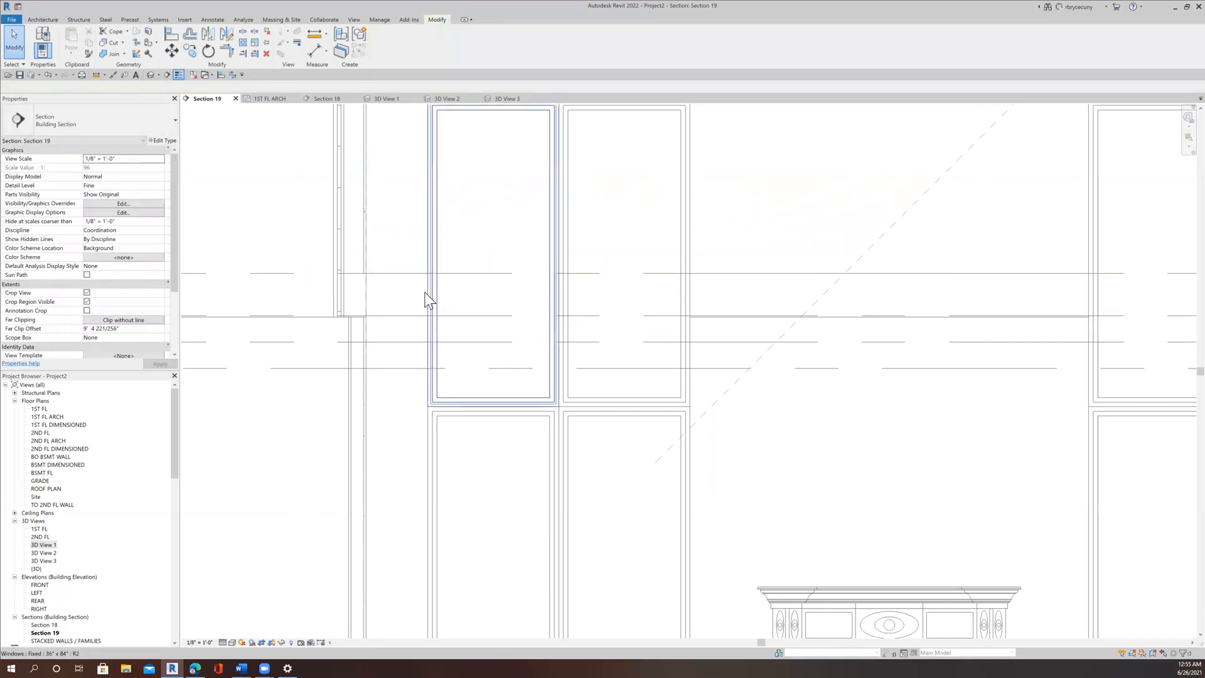
Mirror the short wall band about the first window pair's centre line and stretch the mirrored piece to the second window pair
left_click(401, 316)
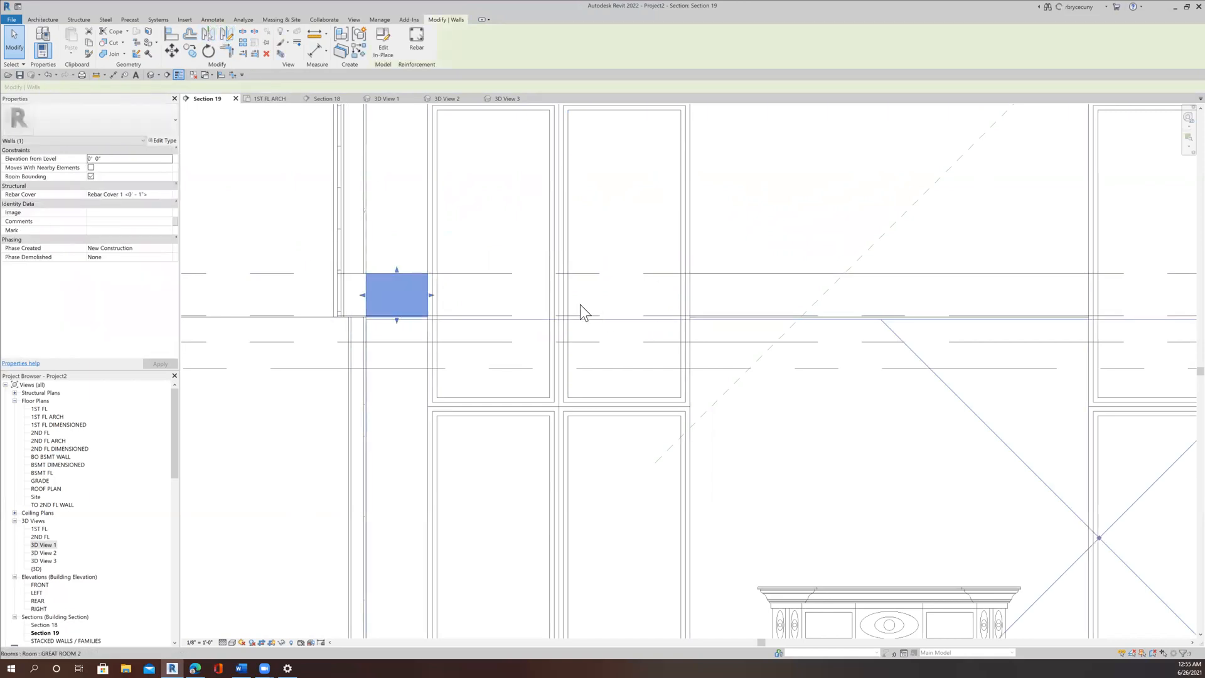
left_click(206, 34)
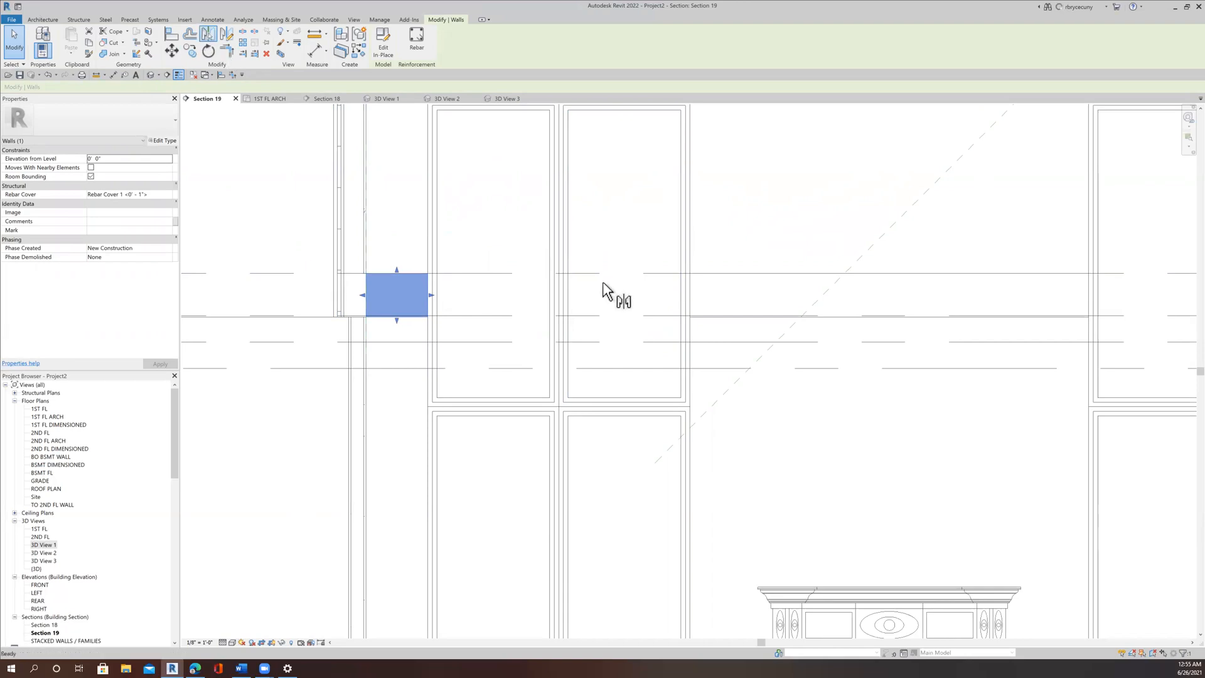
left_click(558, 303)
scroll(559, 303, "up", 1)
middle_click_drag(574, 321, 388, 328)
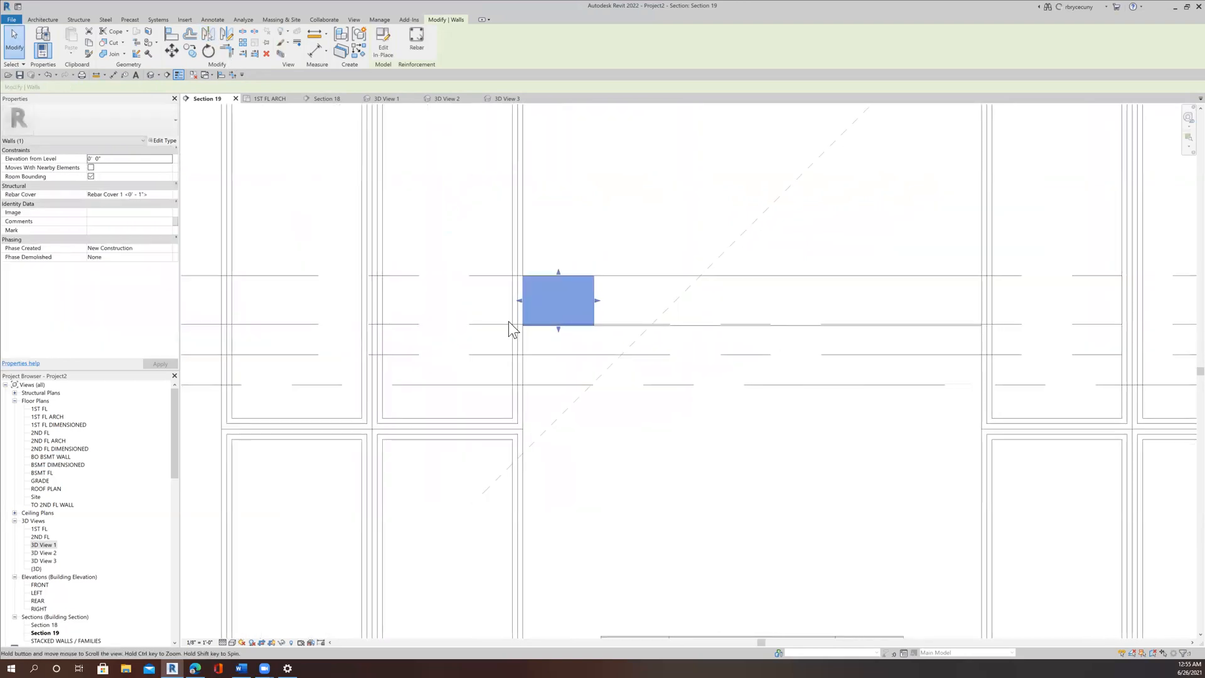
left_click_drag(595, 301, 979, 319)
scroll(872, 301, "down", 4)
middle_click_drag(777, 305, 538, 289)
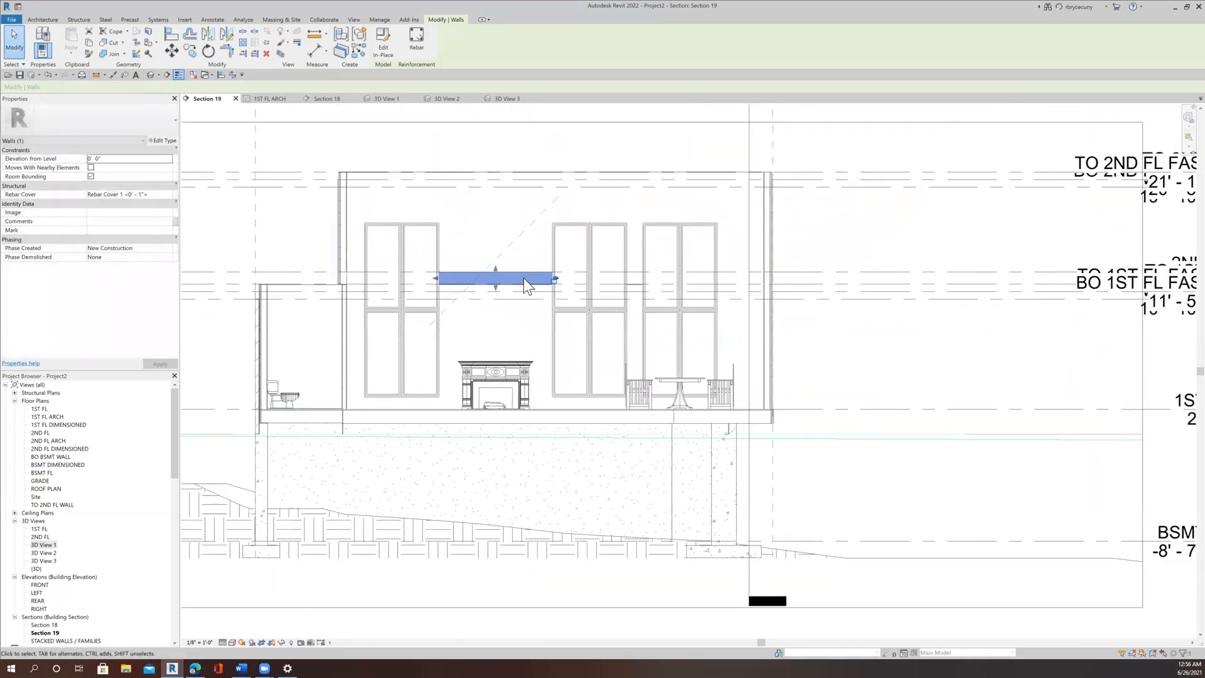
Mirror the band above the fireplace about the second window pair's centre and shorten the copy to the gap before the third pair
left_click(211, 34)
scroll(590, 252, "up", 3)
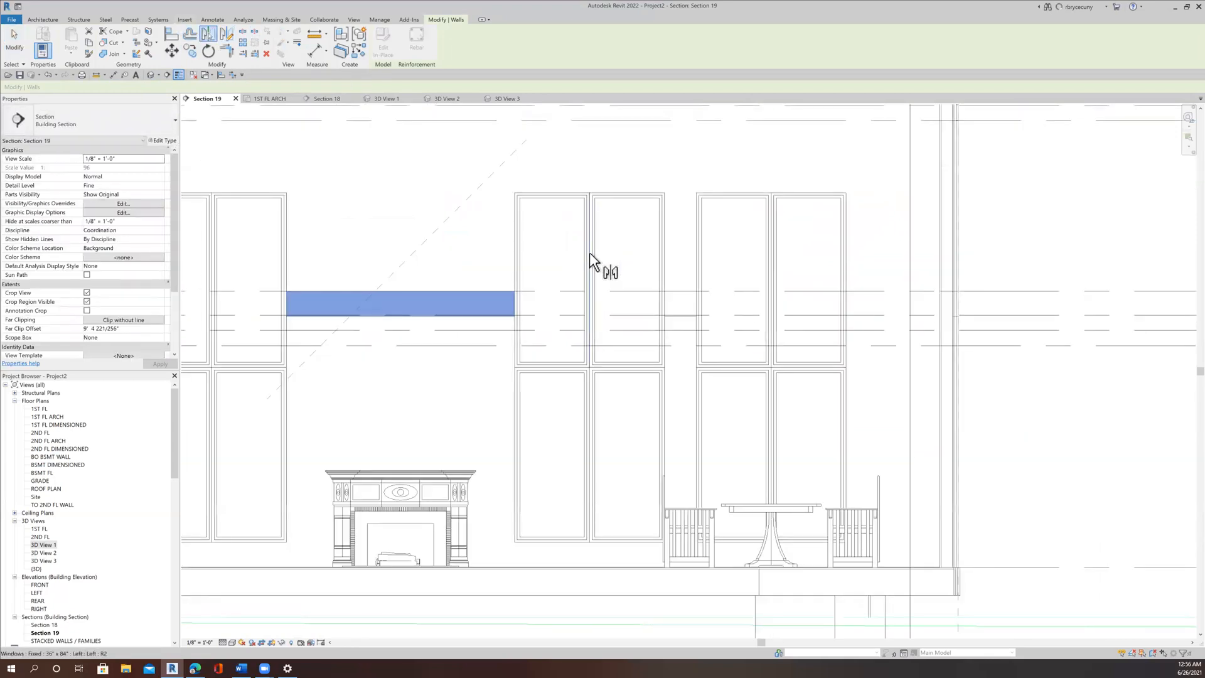
left_click(590, 254)
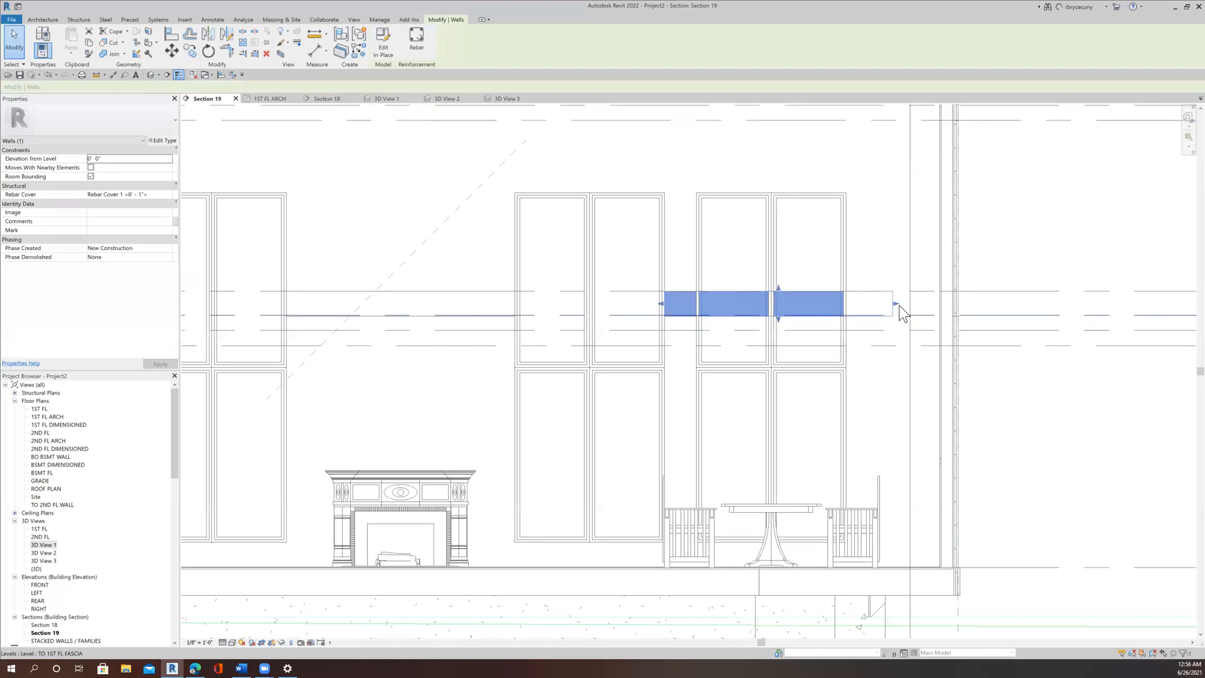
left_click_drag(897, 308, 702, 322)
scroll(731, 320, "down", 2)
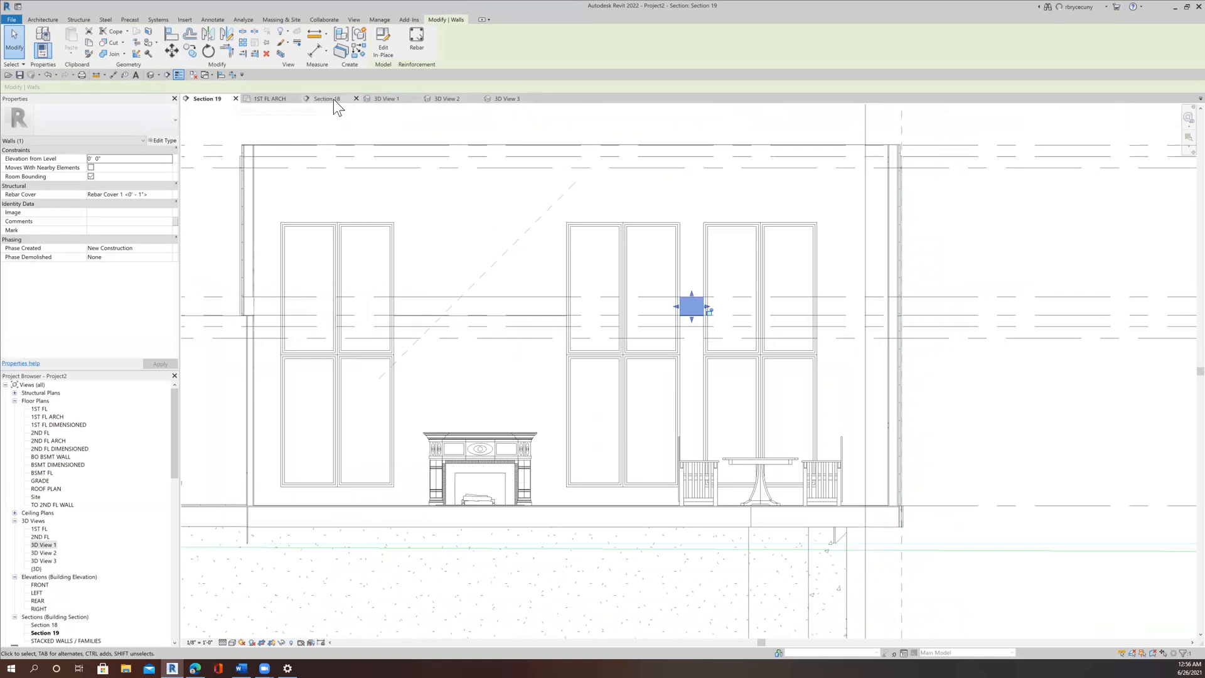
Return to 3D View 3, frame the whole camera view and submit it with Render in Cloud
left_click(502, 98)
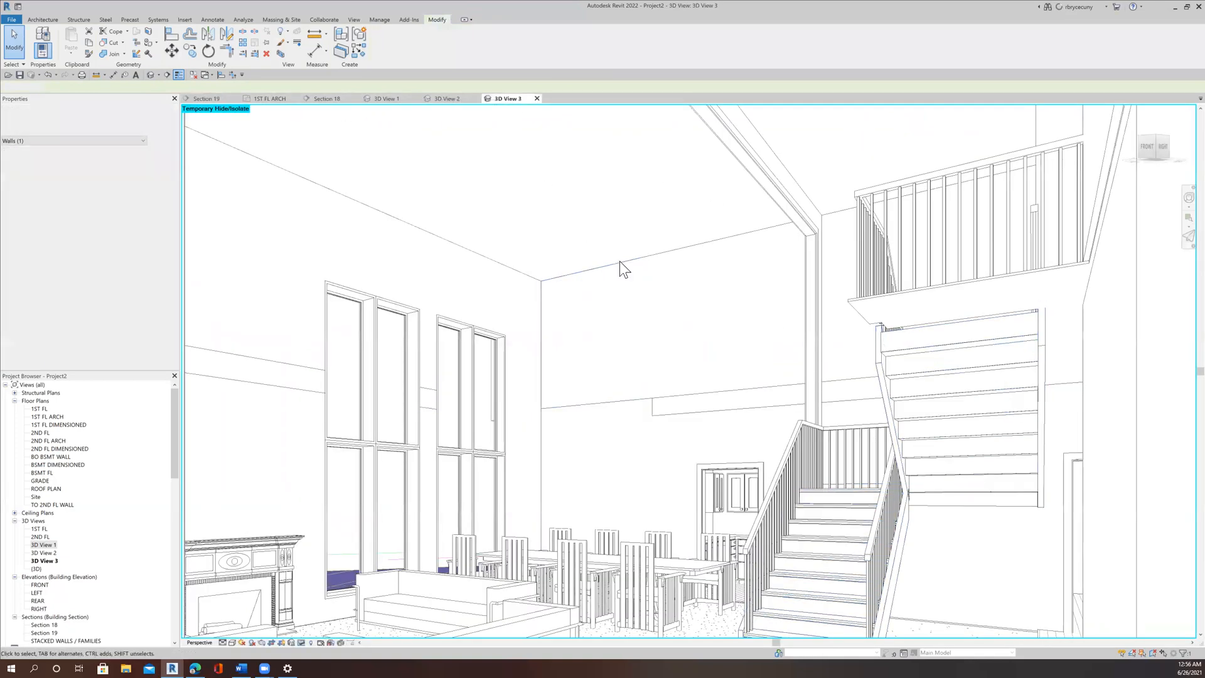
scroll(617, 263, "down", 3)
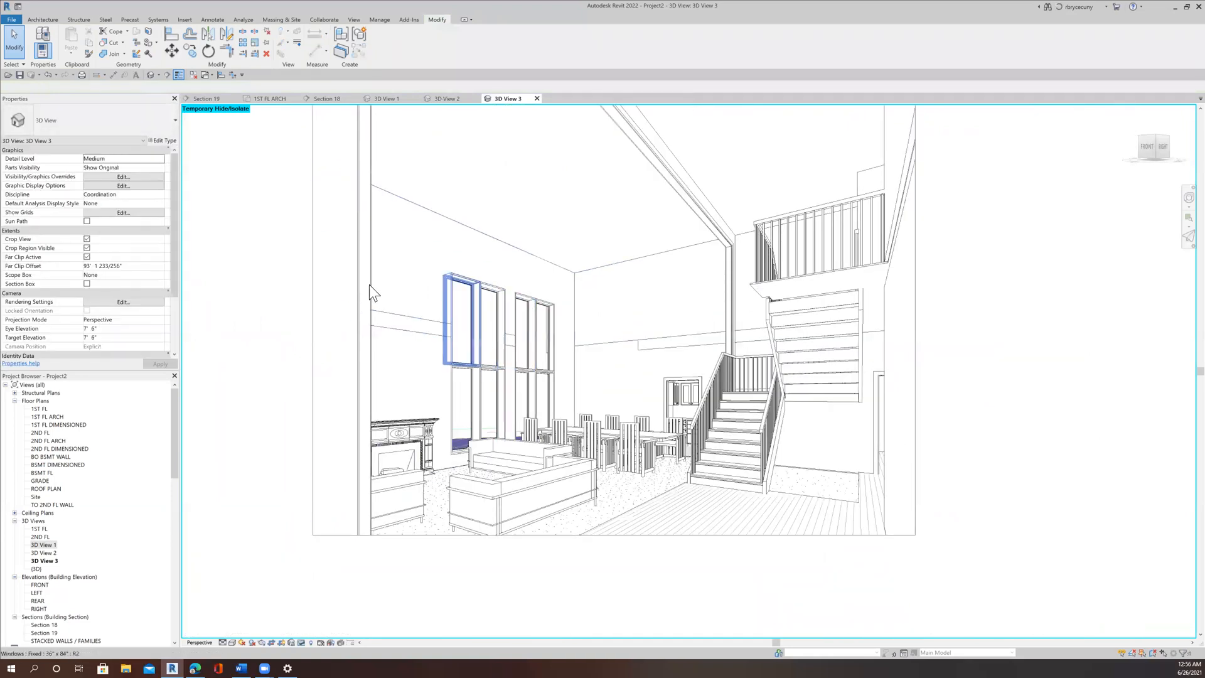
scroll(425, 351, "down", 3)
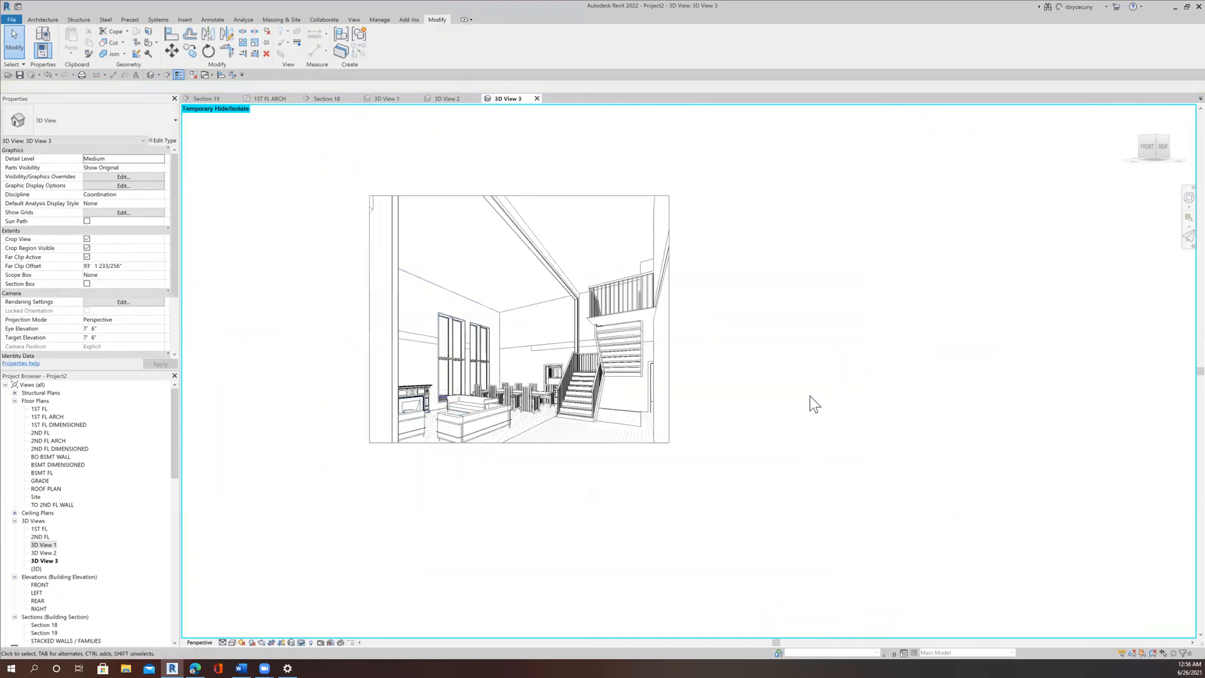
scroll(776, 379, "up", 1)
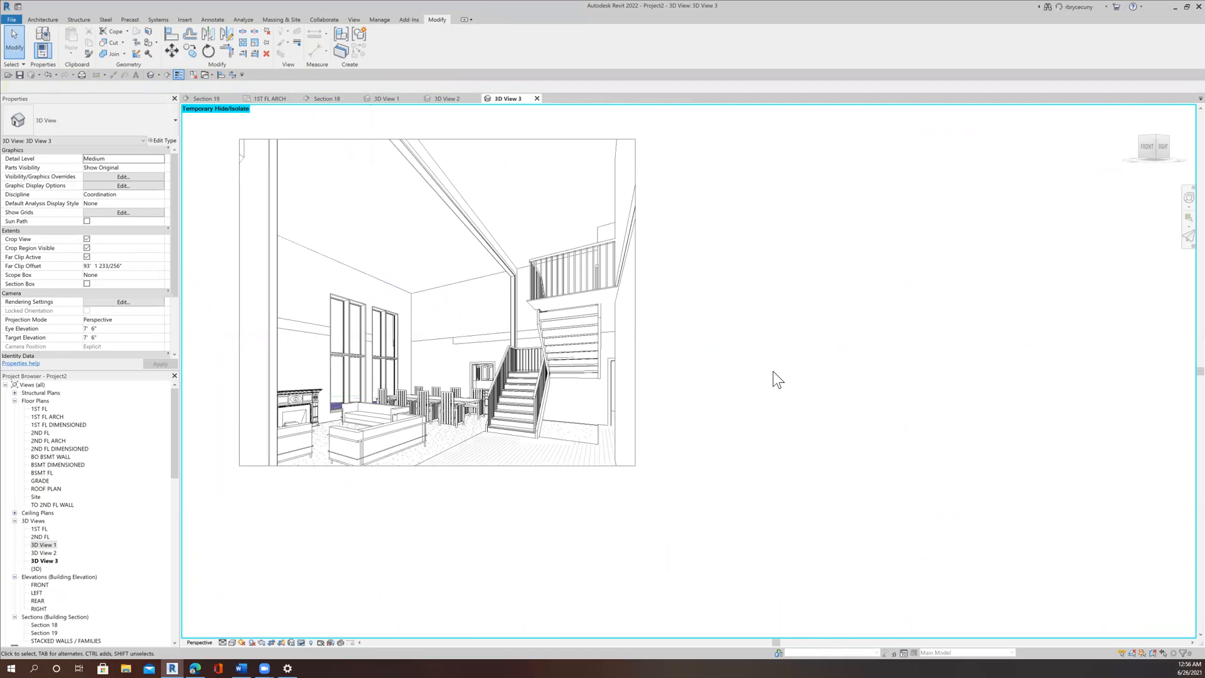
scroll(774, 377, "up", 2)
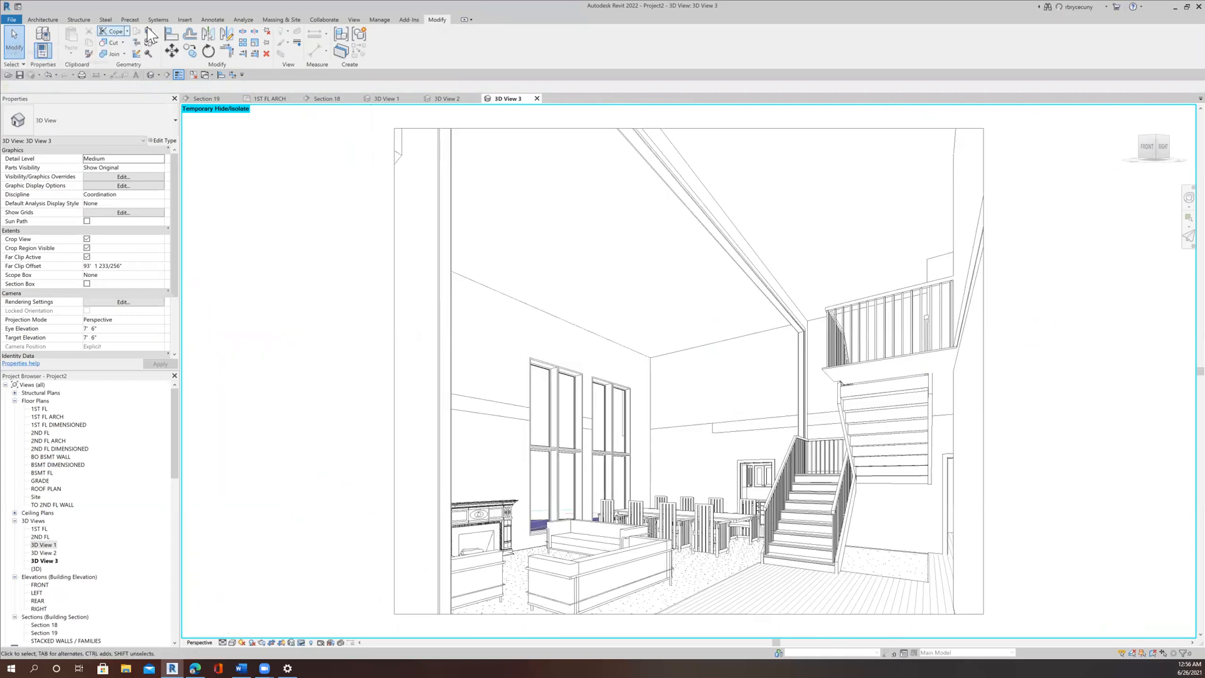
left_click(356, 18)
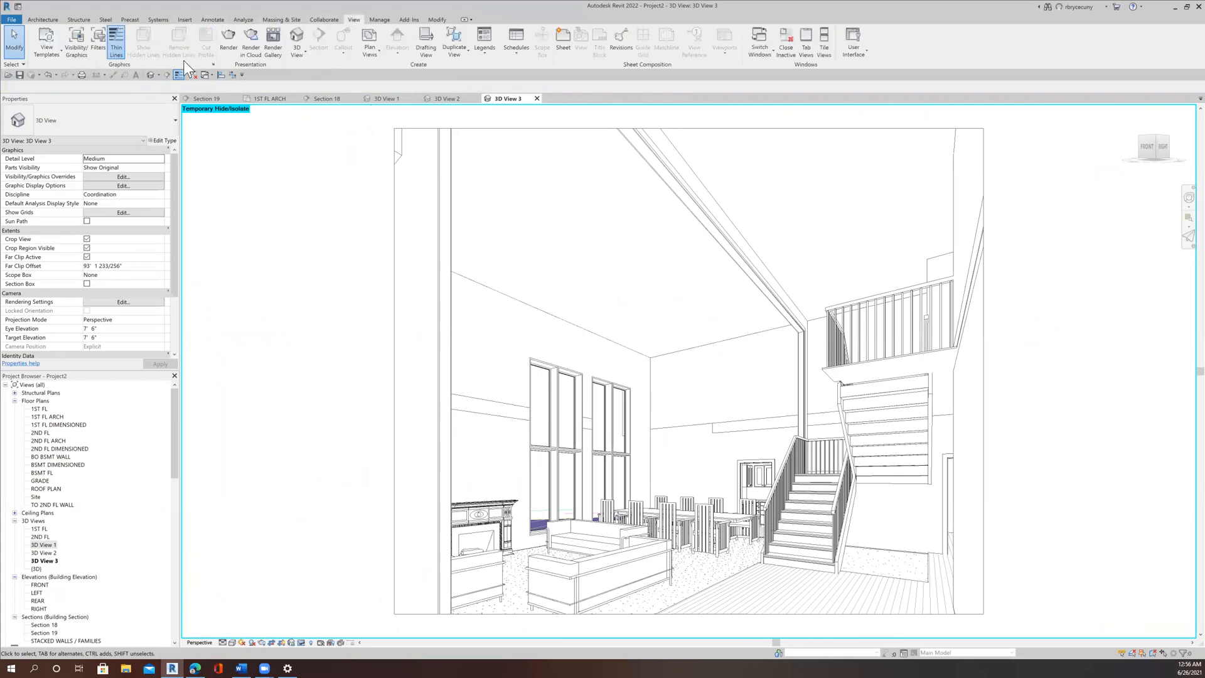
left_click(250, 50)
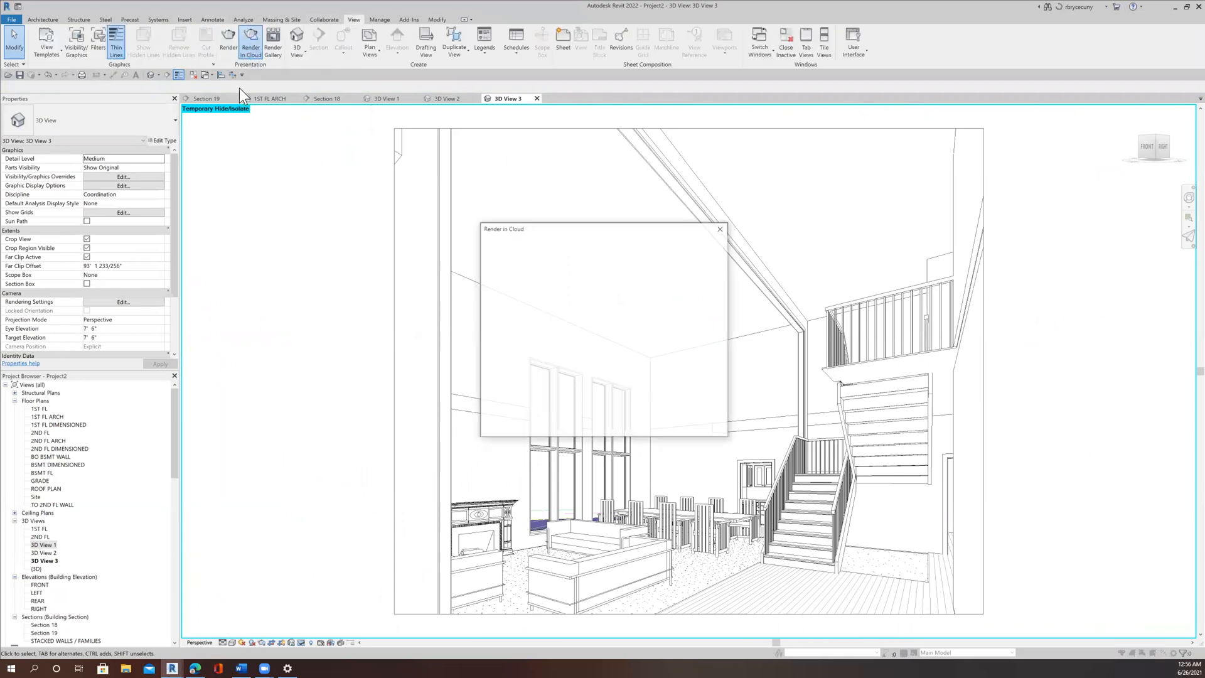
left_click(561, 314)
left_click(566, 352)
left_click(688, 384)
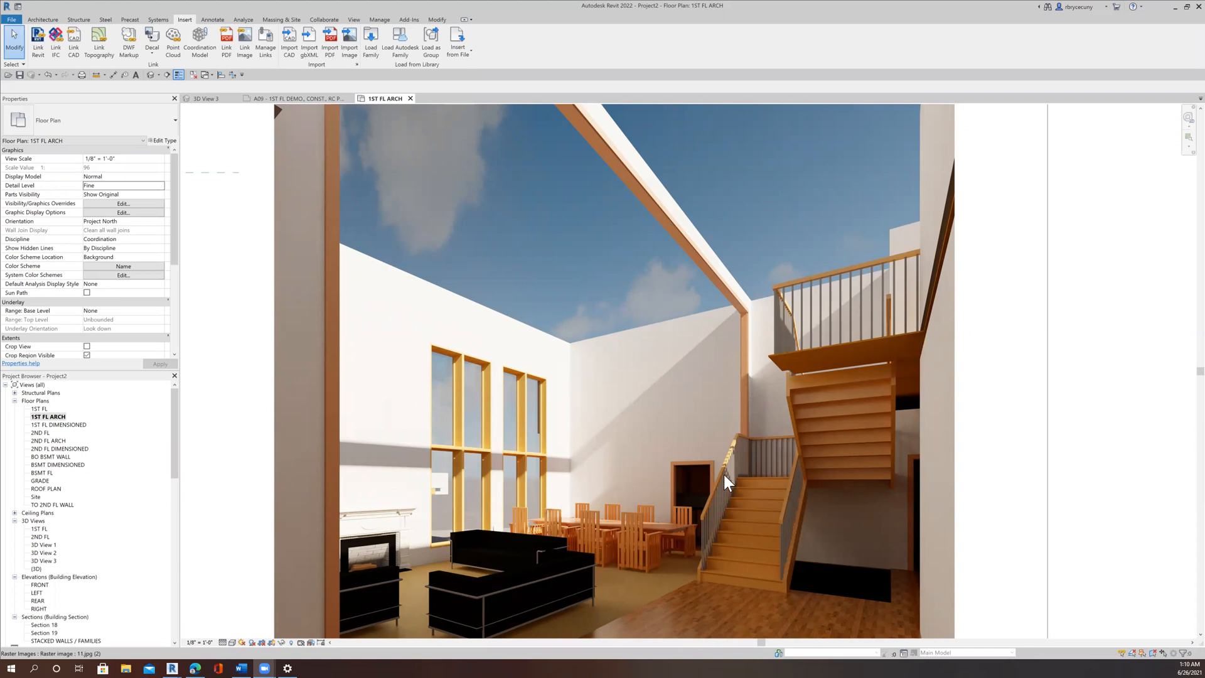
Examine the rendered room image on the 1ST FL ARCH plan, checking the stacked windows, wall bands, furniture and stairs
scroll(695, 464, "down", 2)
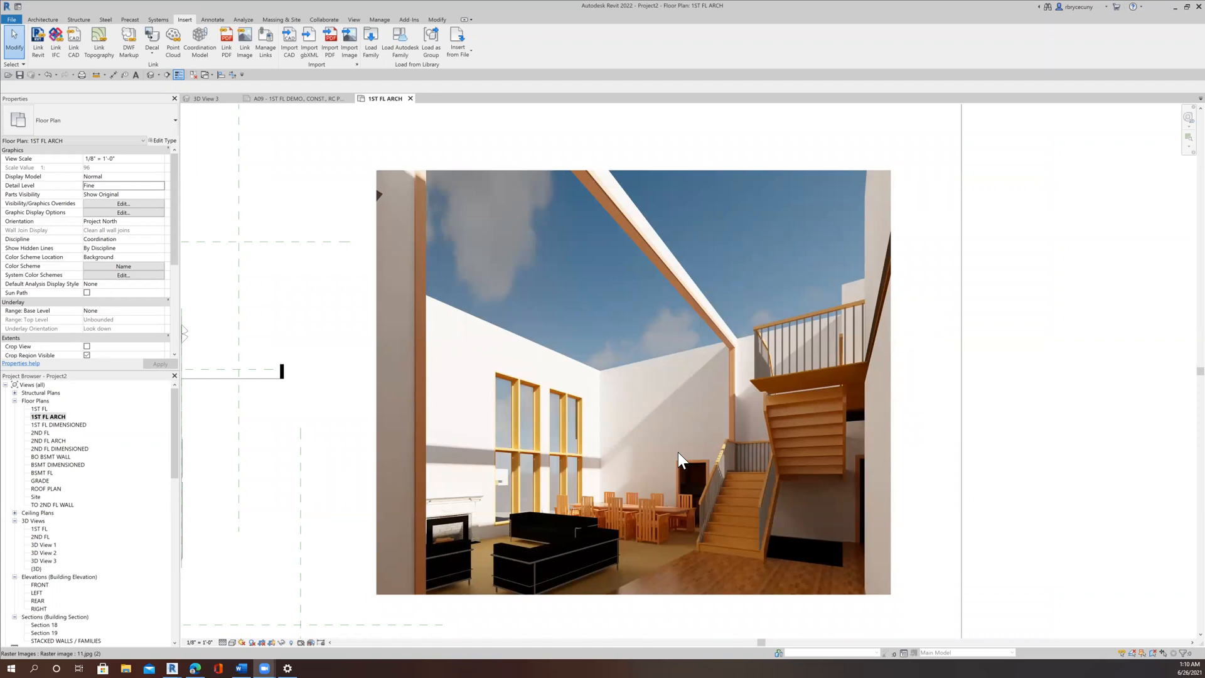
scroll(649, 488, "down", 3)
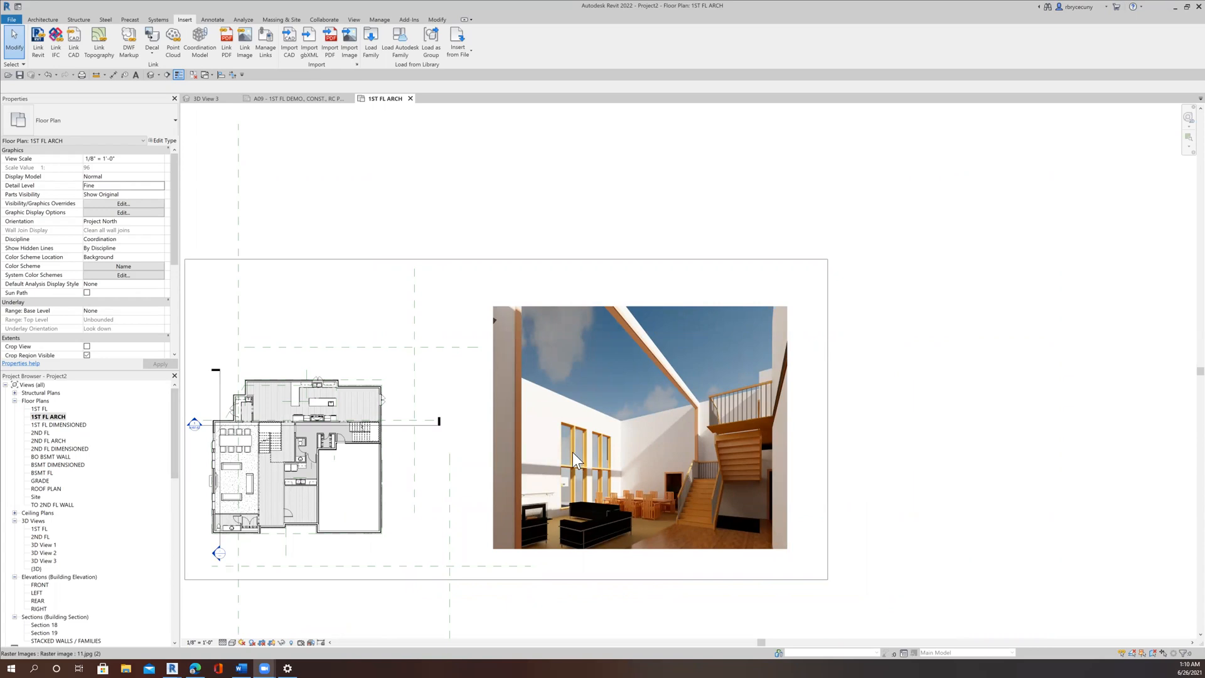
scroll(570, 460, "up", 4)
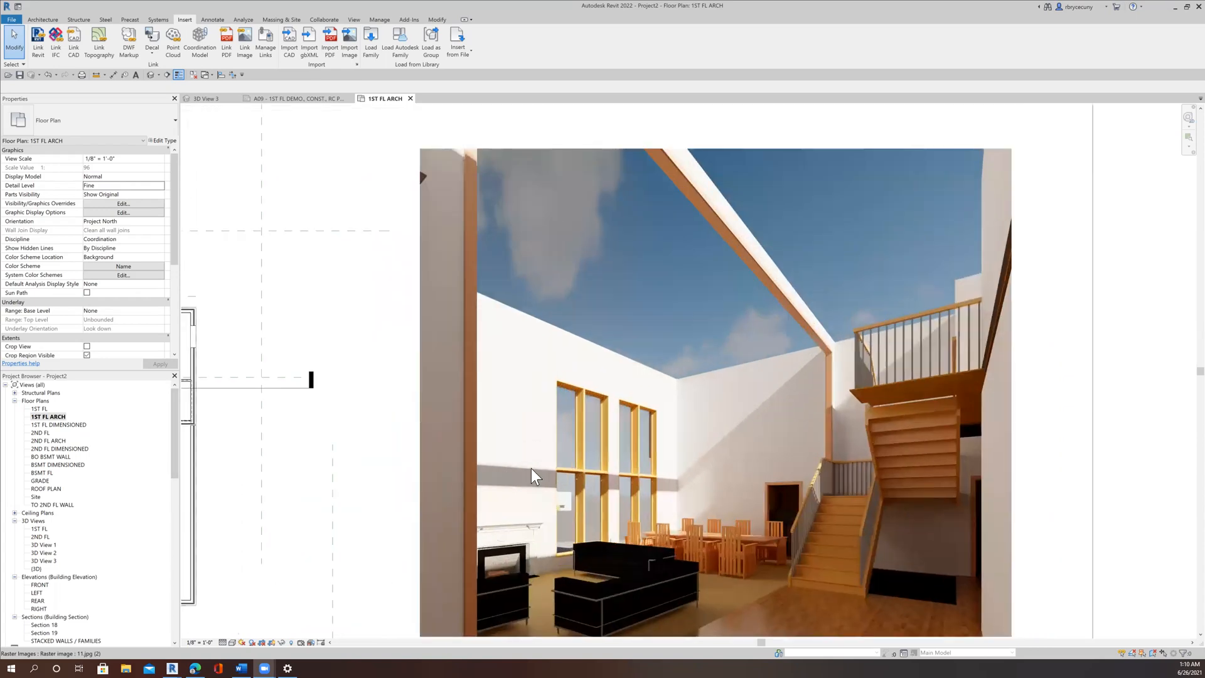
scroll(530, 469, "down", 3)
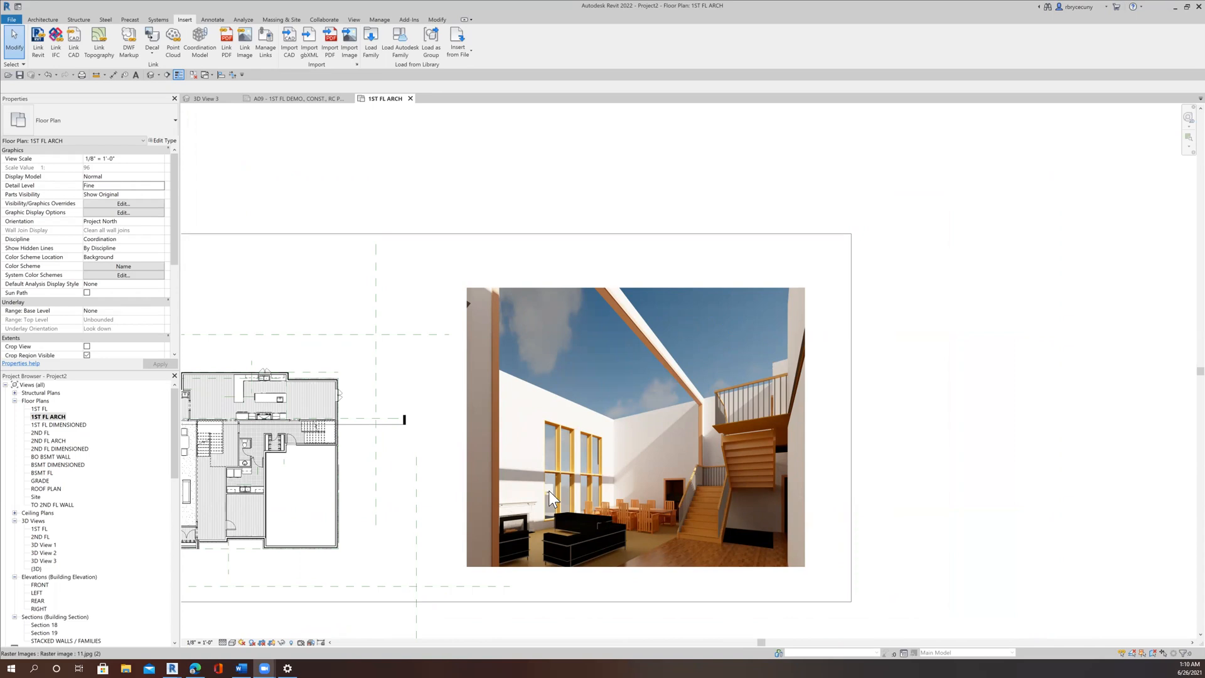
scroll(538, 485, "up", 3)
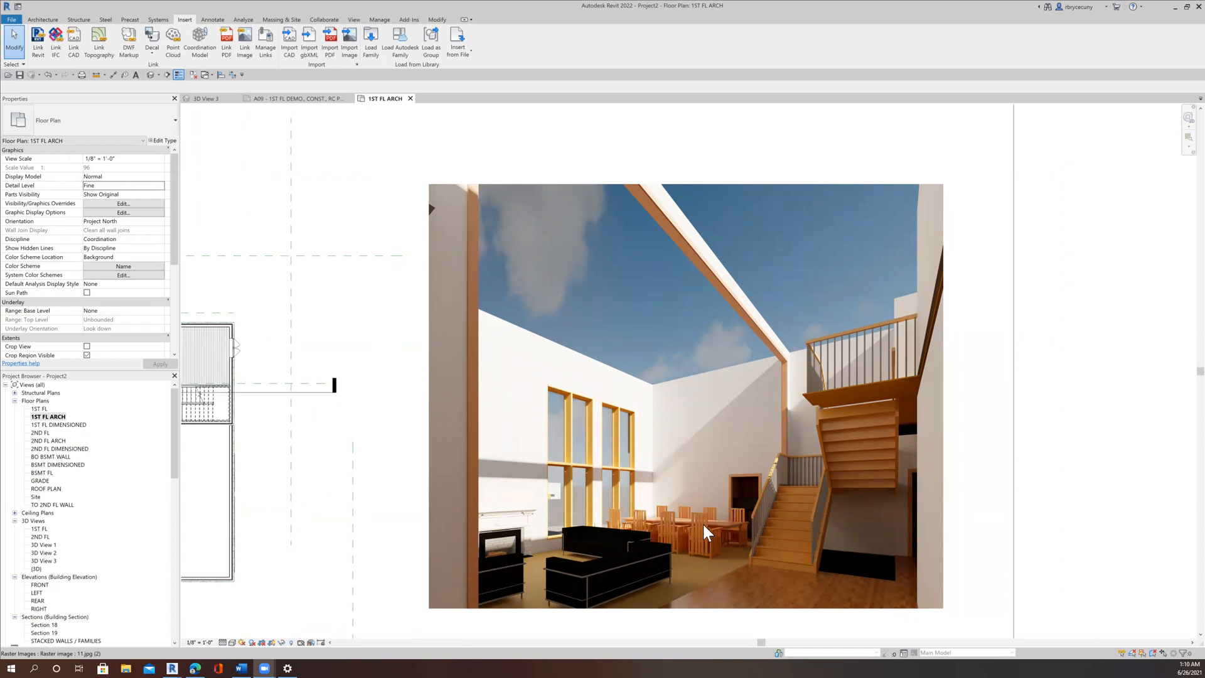
scroll(714, 522, "down", 4)
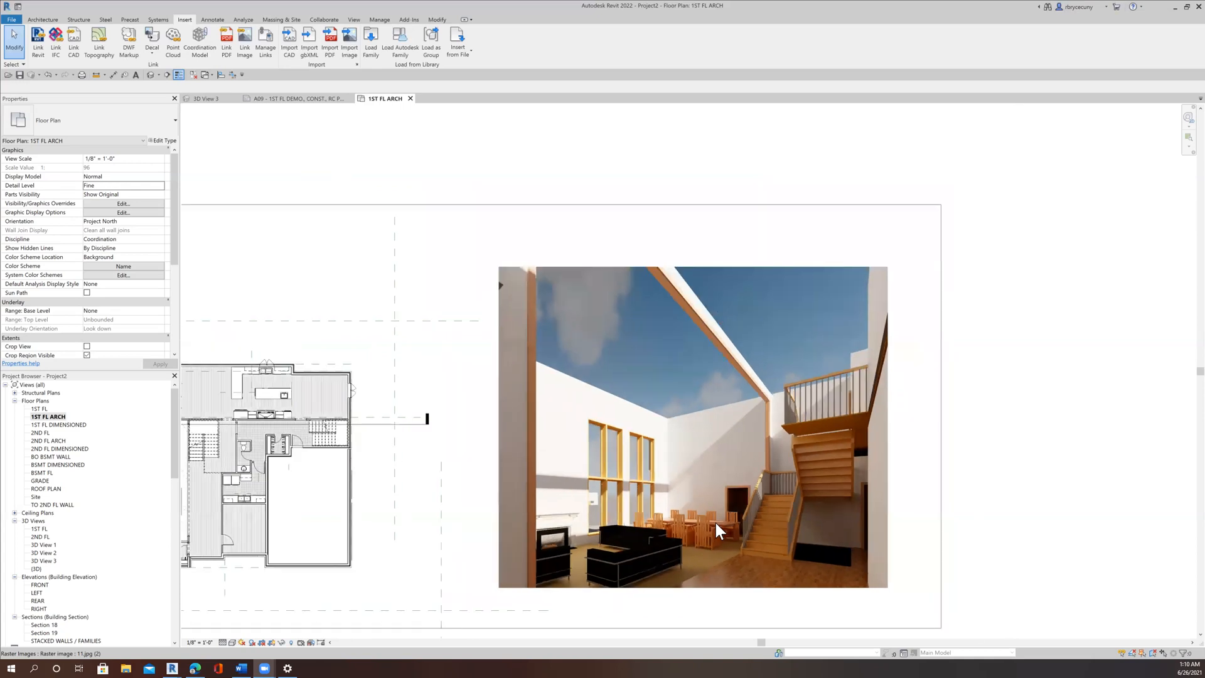
scroll(716, 522, "up", 5)
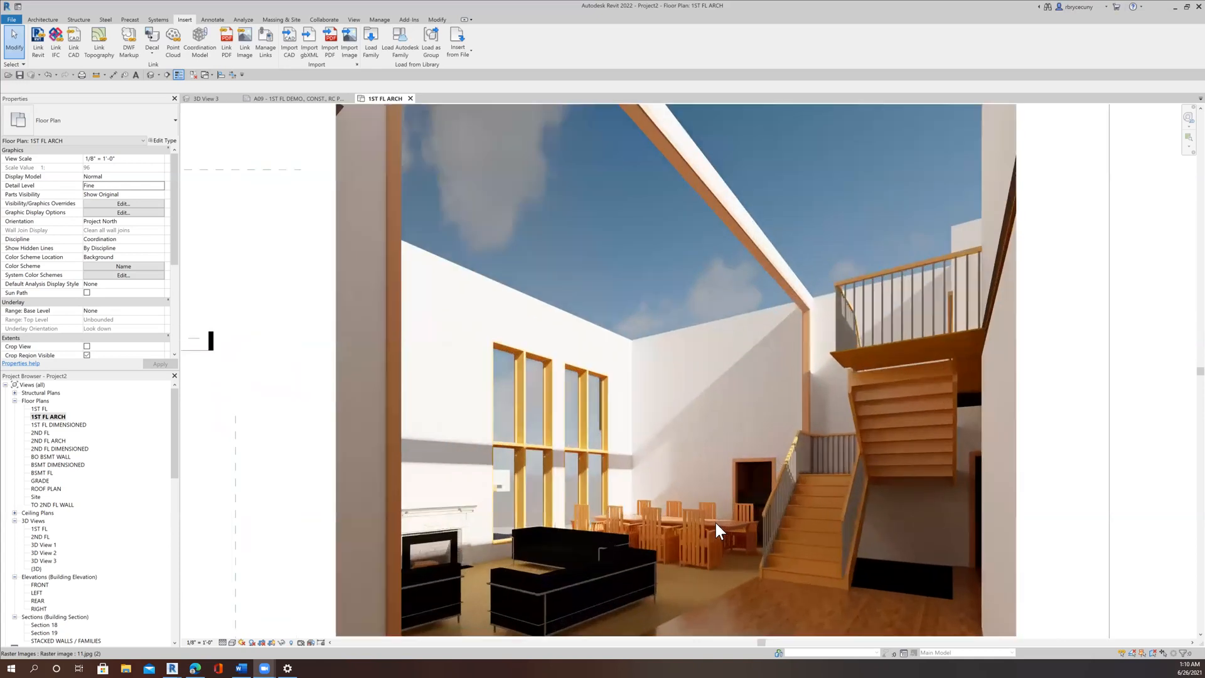
scroll(517, 497, "down", 2)
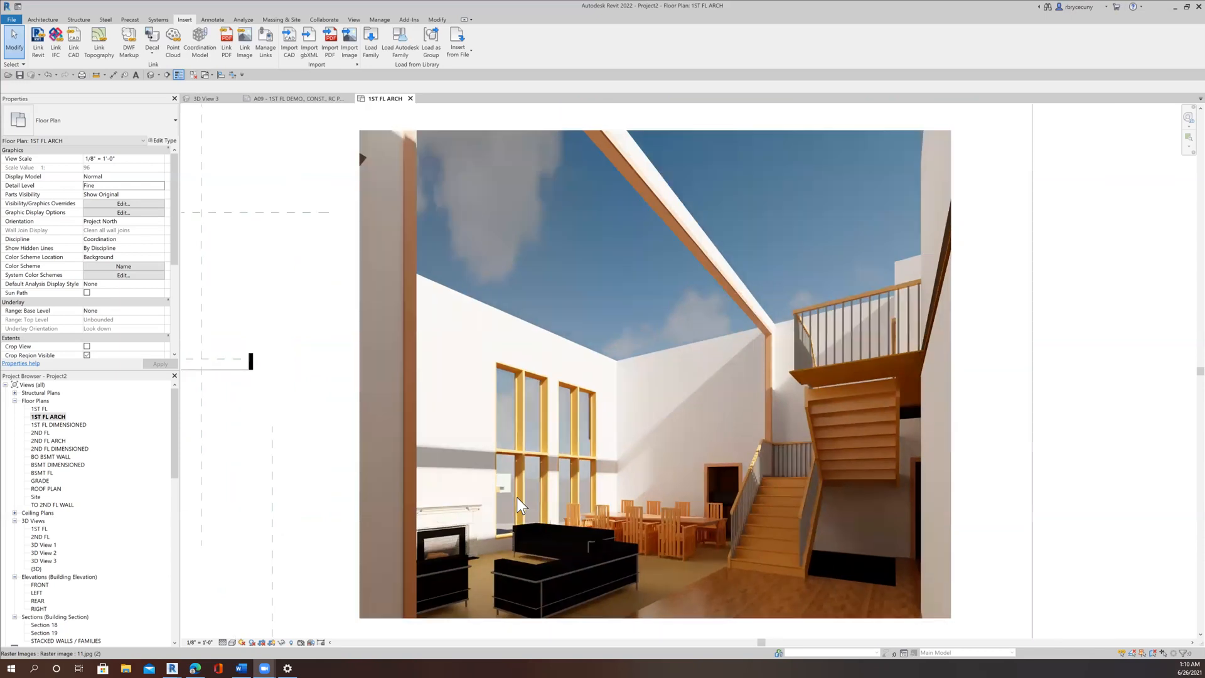
scroll(604, 539, "down", 4)
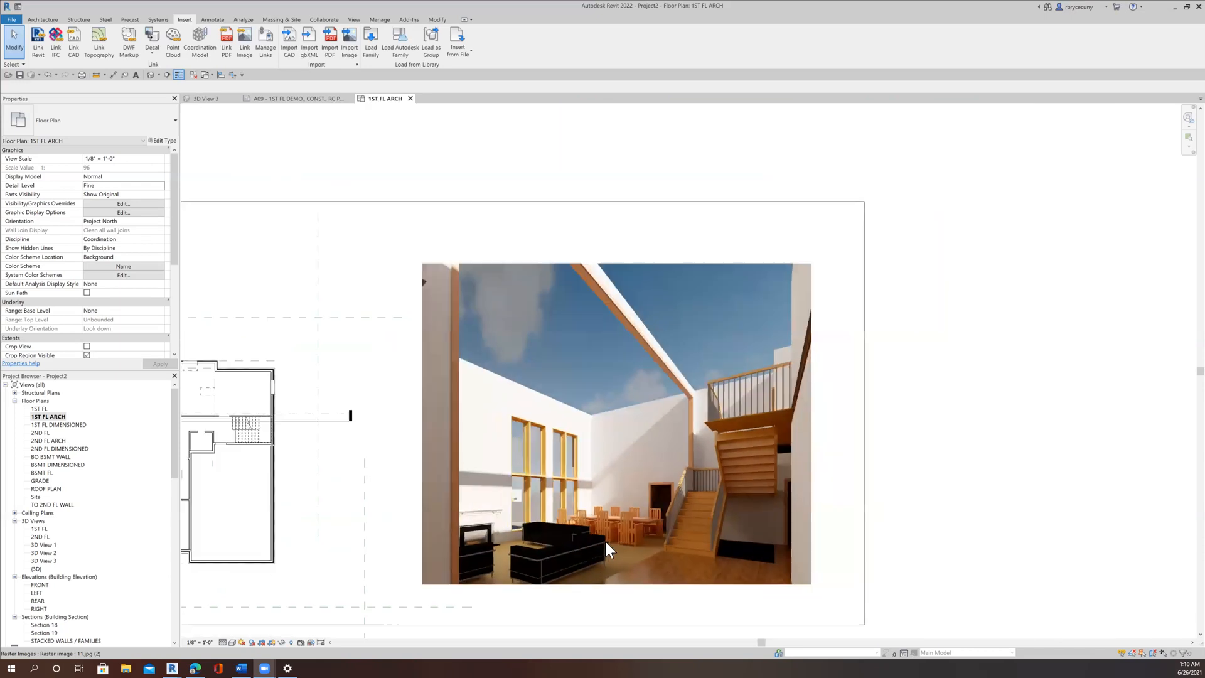